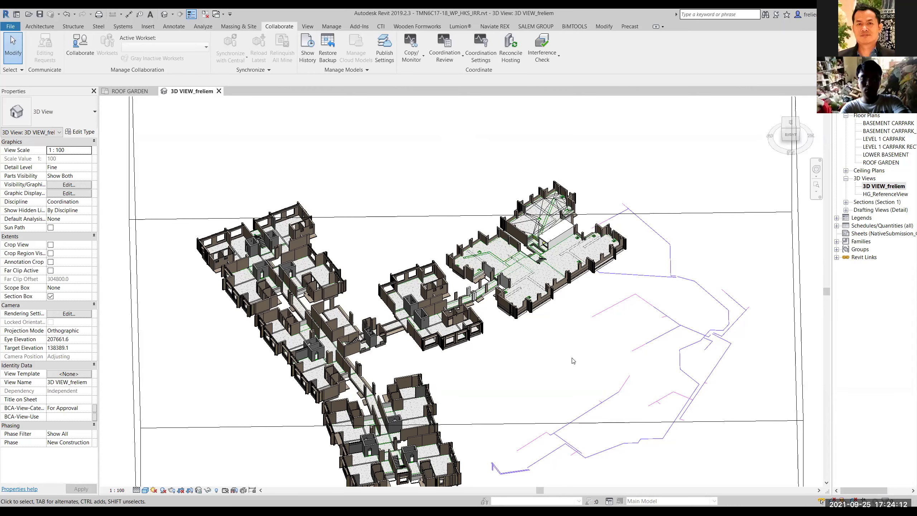
Examine the linked building and irrigation pipe runs in the 3D view and in the ROOF GARDEN plan.
scroll(574, 361, "down", 6)
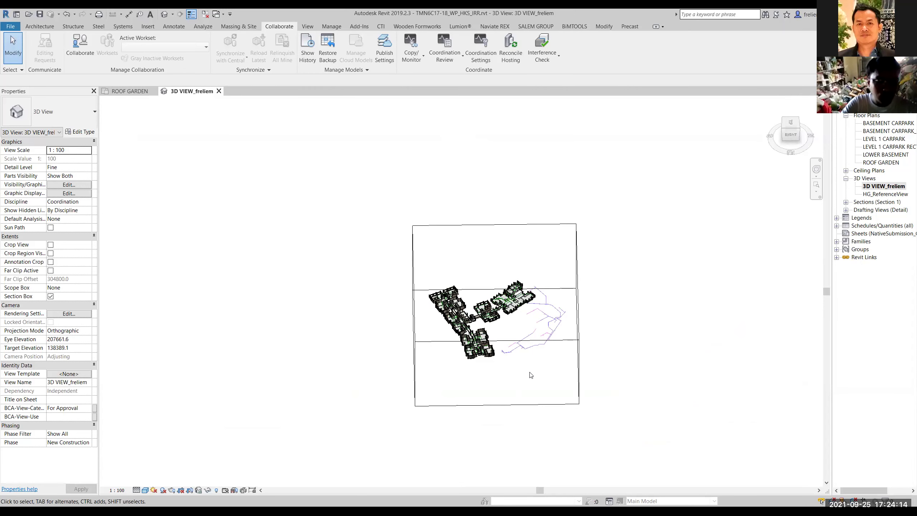
mouse_move(513, 376)
middle_mouse_down("shift")
mouse_move(440, 358)
mouse_move(395, 321)
mouse_move(520, 361)
middle_mouse_up("shift")
scroll(531, 389, "up", 4)
scroll(531, 389, "up", 2)
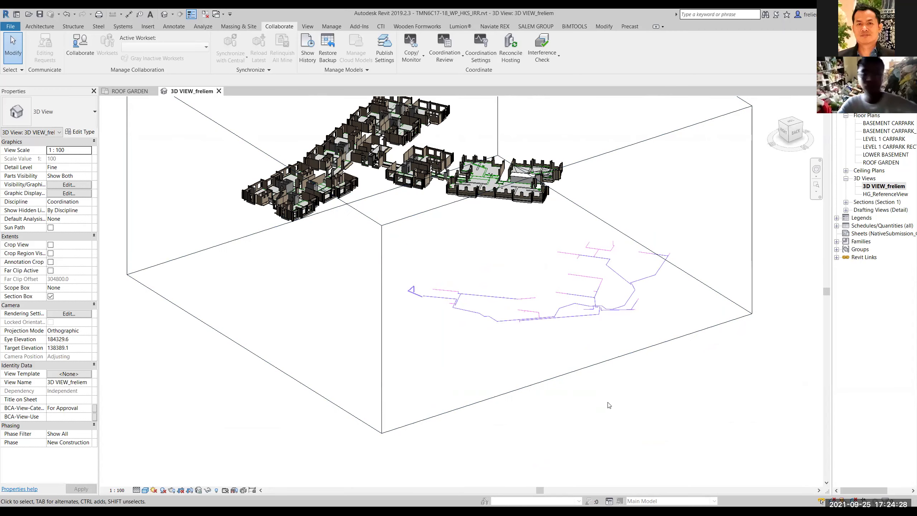
left_click(130, 91)
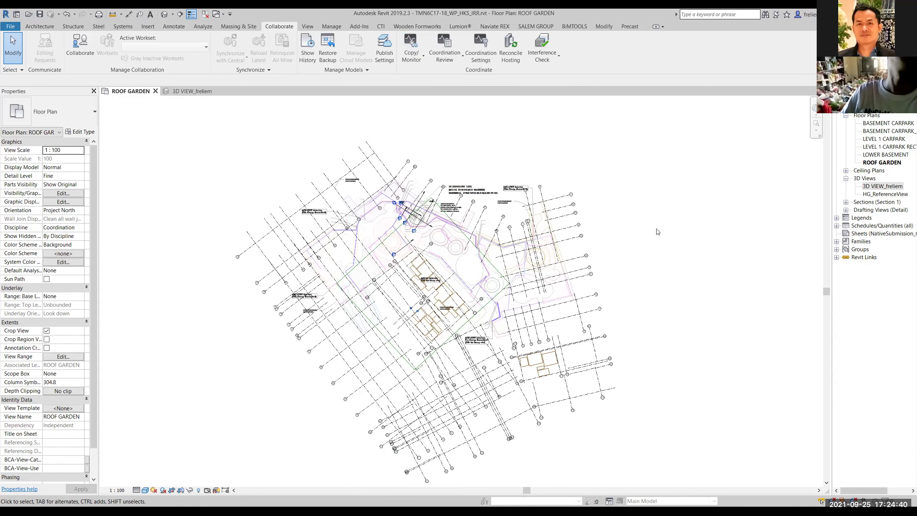
scroll(392, 278, "up", 5)
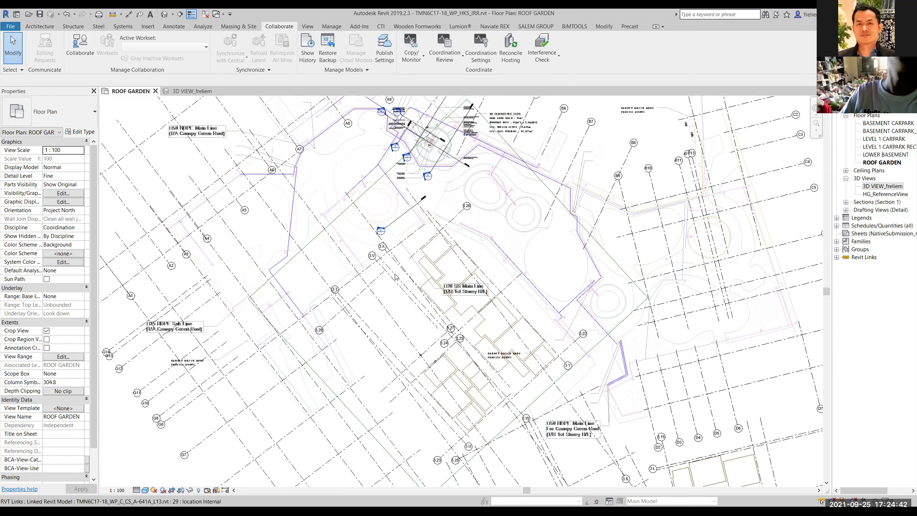
middle_click_drag(450, 270, 417, 323)
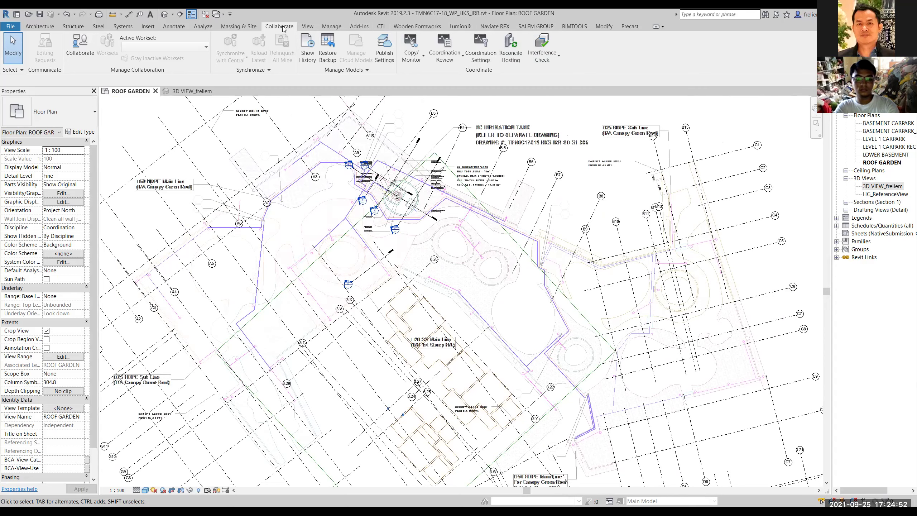
Link TMN6C17-18_WP_C_CS_A-641A_L01.rvt from the B641A folder using Auto - By Shared Coordinates positioning.
left_click(331, 27)
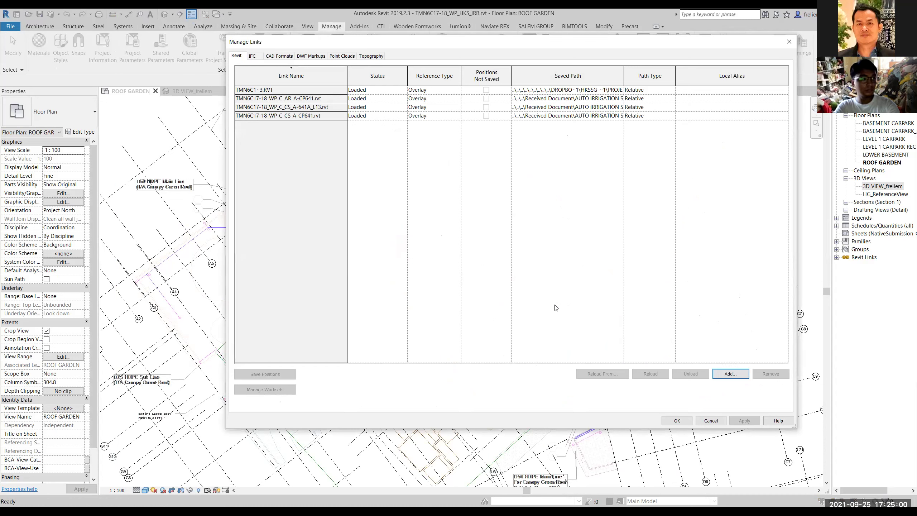
left_click(731, 374)
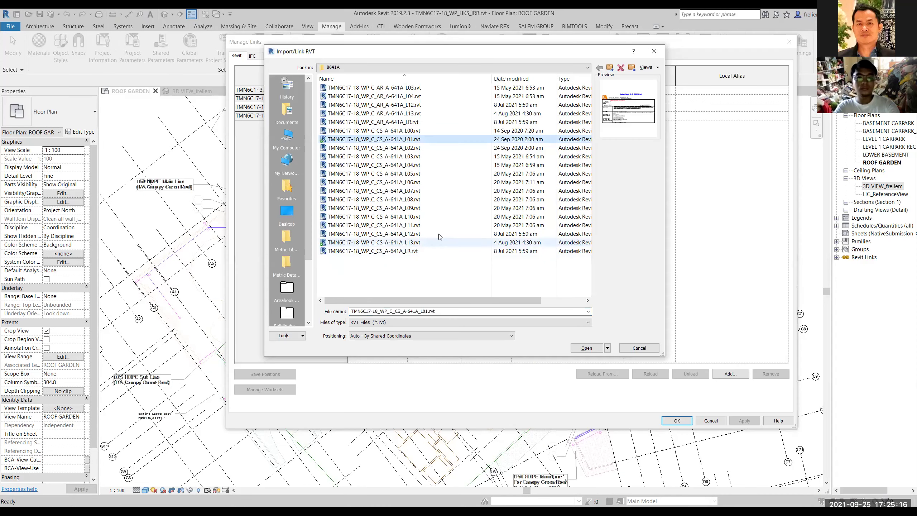
left_click(585, 348)
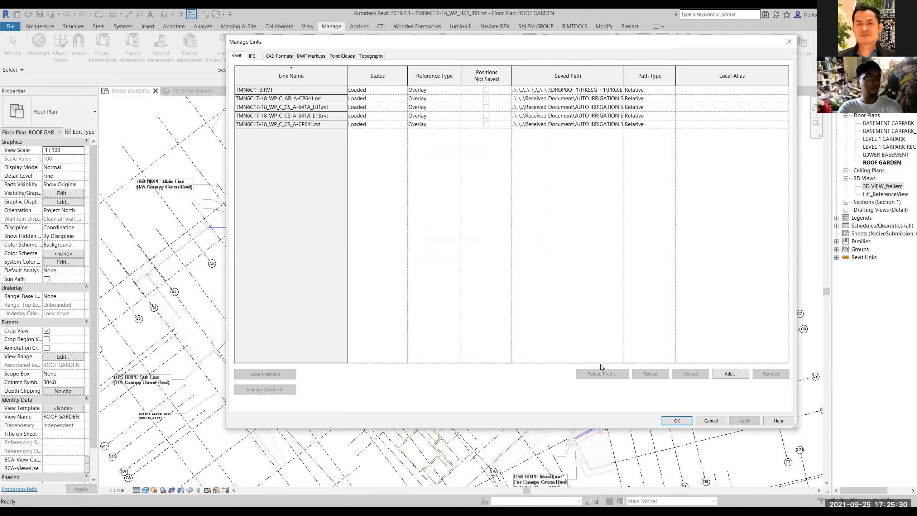
left_click(677, 421)
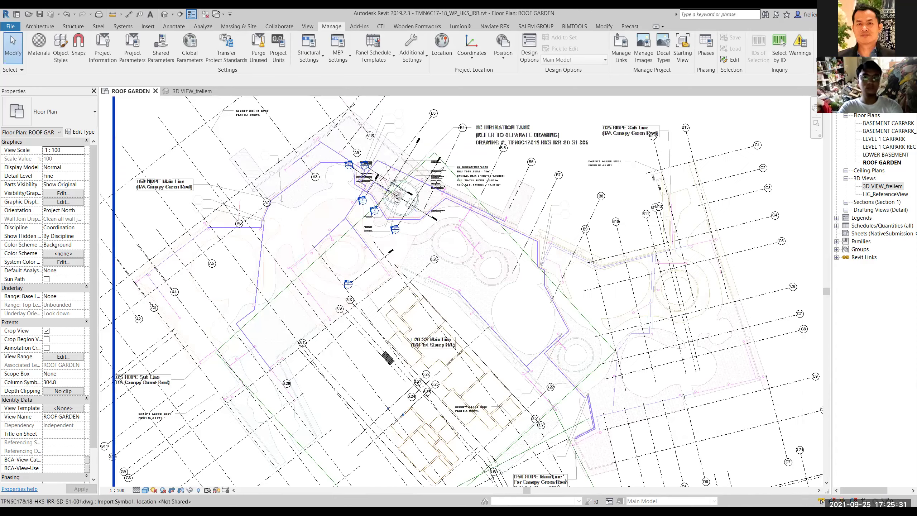
Examine in the 3D view how the linked L01 structure sits relative to the irrigation pipes and the L13 model.
left_click(191, 91)
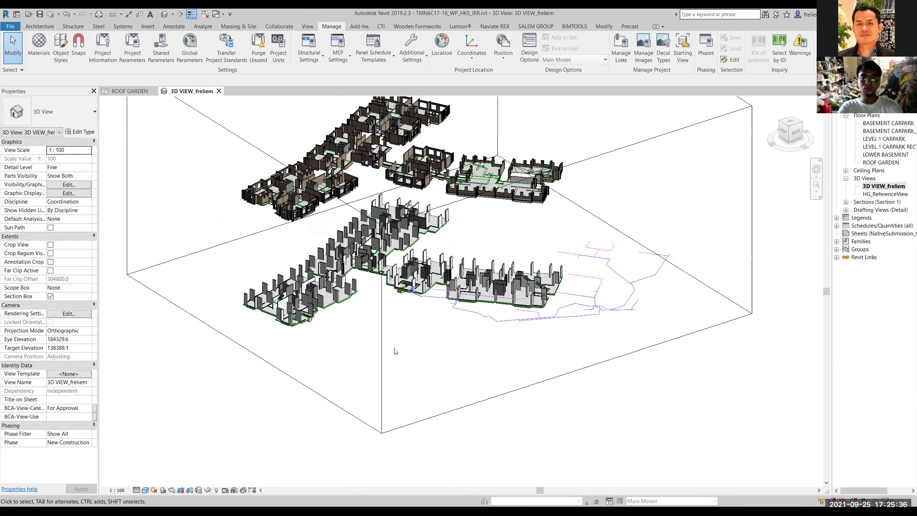
middle_click_drag(419, 360, 403, 380, "shift")
scroll(441, 333, "up", 5)
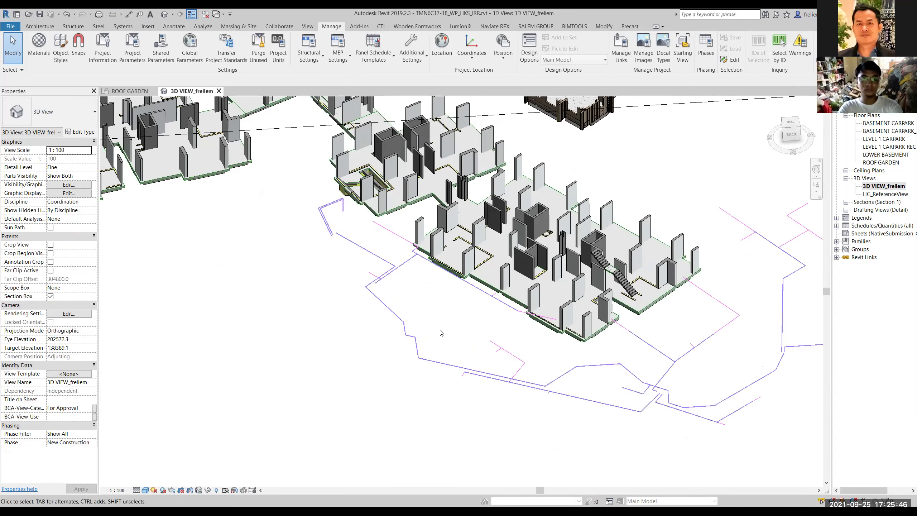
middle_click_drag(439, 325, 460, 380)
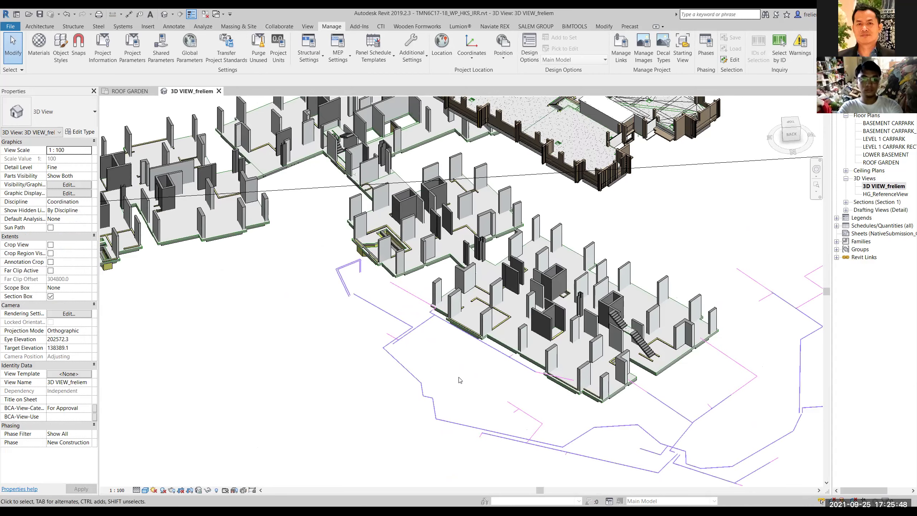
scroll(460, 380, "down", 10)
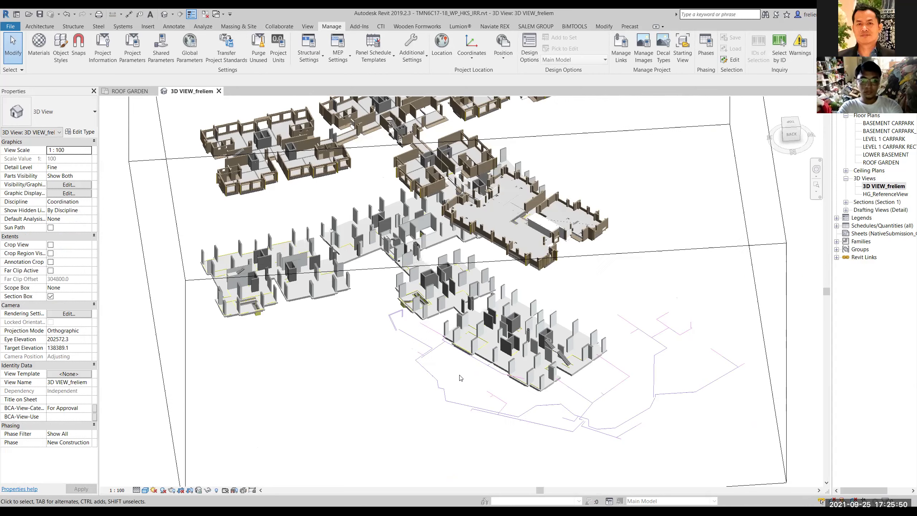
mouse_move(441, 395)
middle_mouse_down("shift")
mouse_move(571, 387)
mouse_move(600, 371)
mouse_move(627, 371)
mouse_move(528, 388)
mouse_move(491, 365)
mouse_move(489, 343)
mouse_move(488, 366)
mouse_move(549, 376)
mouse_move(517, 390)
mouse_move(447, 395)
mouse_move(453, 401)
middle_mouse_up("shift")
scroll(495, 393, "up", 4)
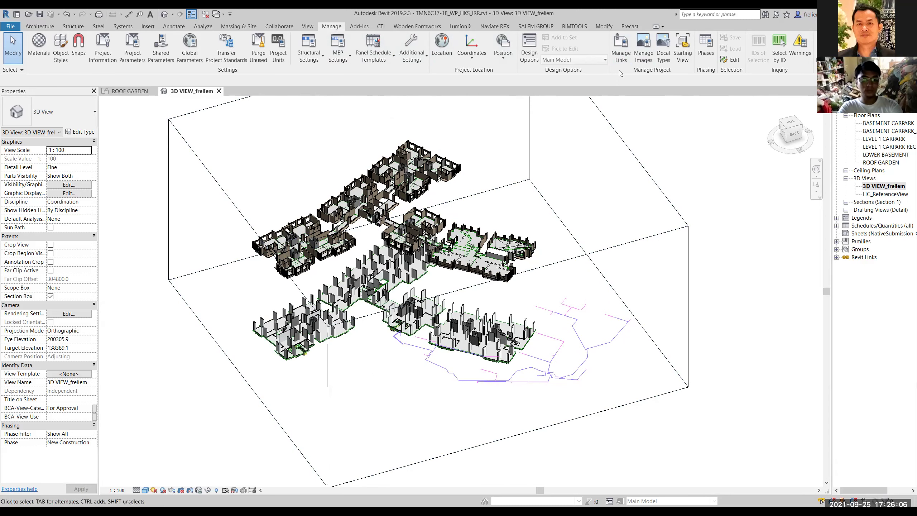
Link TMN6C17-18_WP_C_CS_A-641A_L02.rvt into the project using Auto - By Shared Coordinates positioning.
left_click(621, 46)
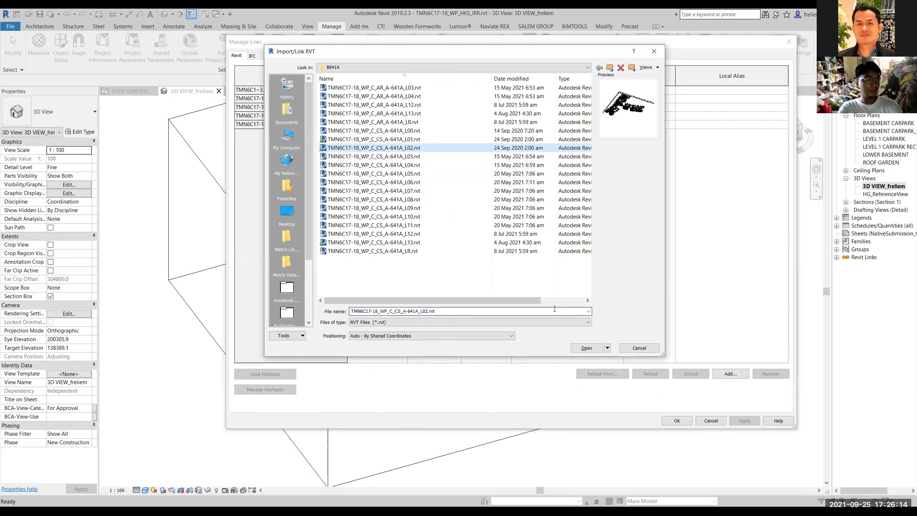
left_click(587, 348)
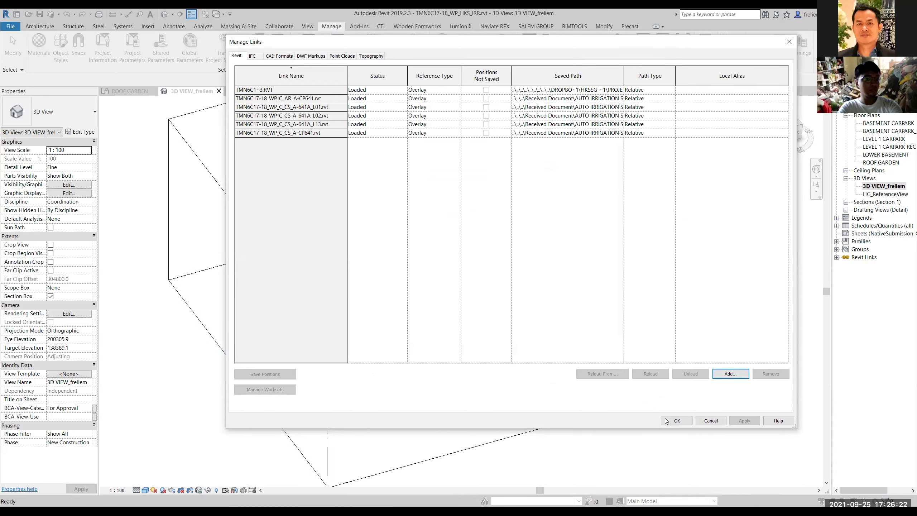
left_click(676, 421)
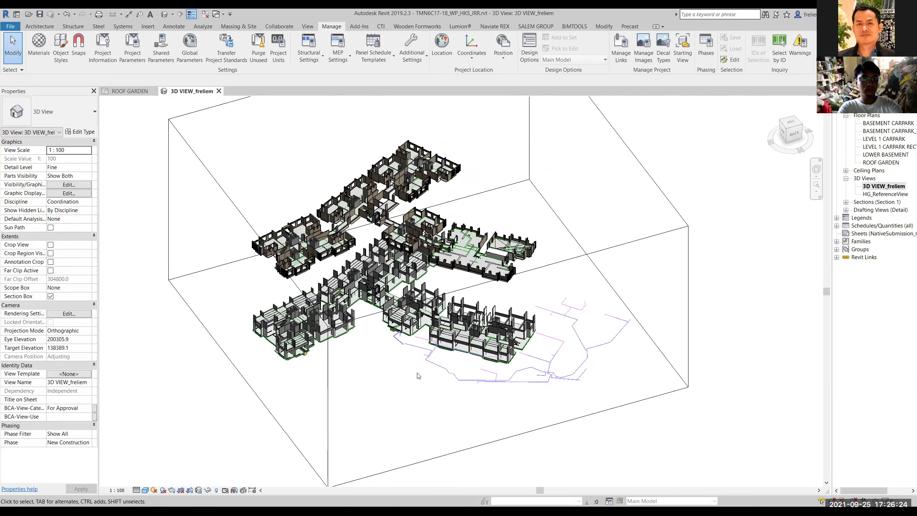
Hide the TMN6C17-18_WP_C_CS_A-641A_L13.rvt link in the 3D view's visibility overrides.
middle_click_drag(419, 373, 483, 376, "shift")
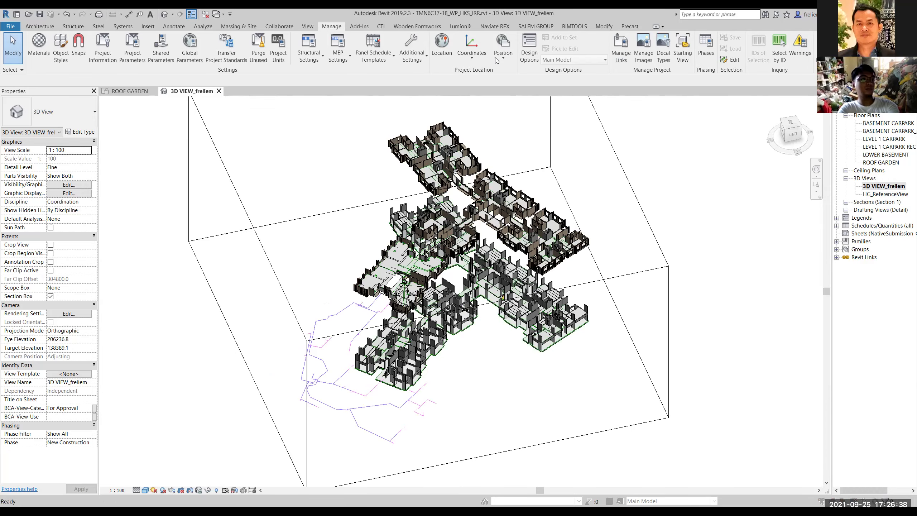
key("v")
key("g")
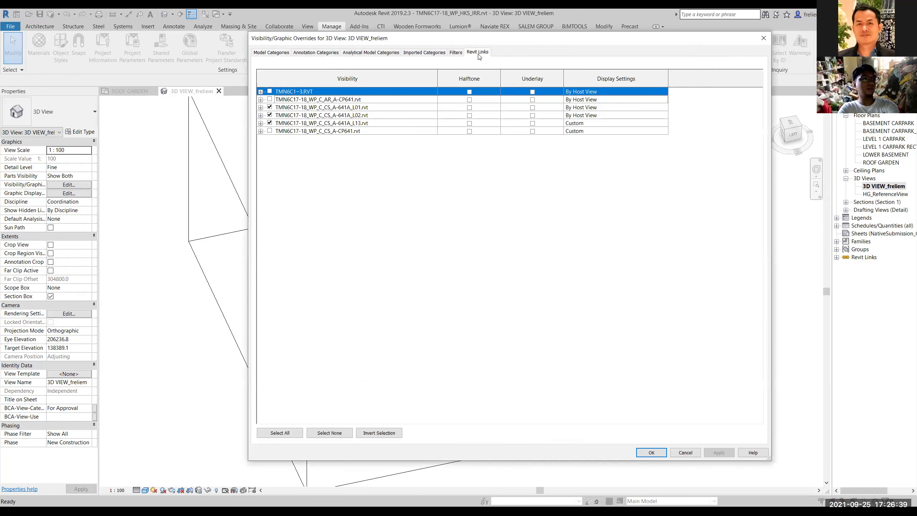
left_click(270, 123)
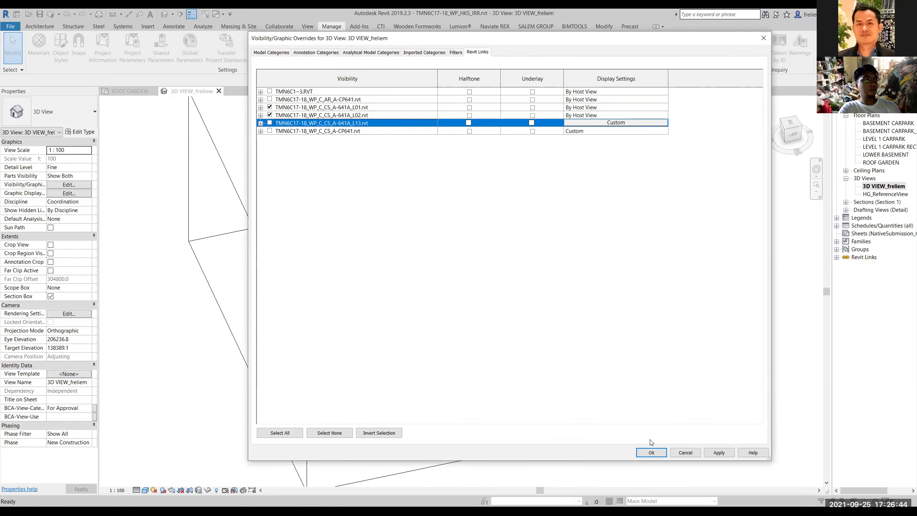
left_click(650, 453)
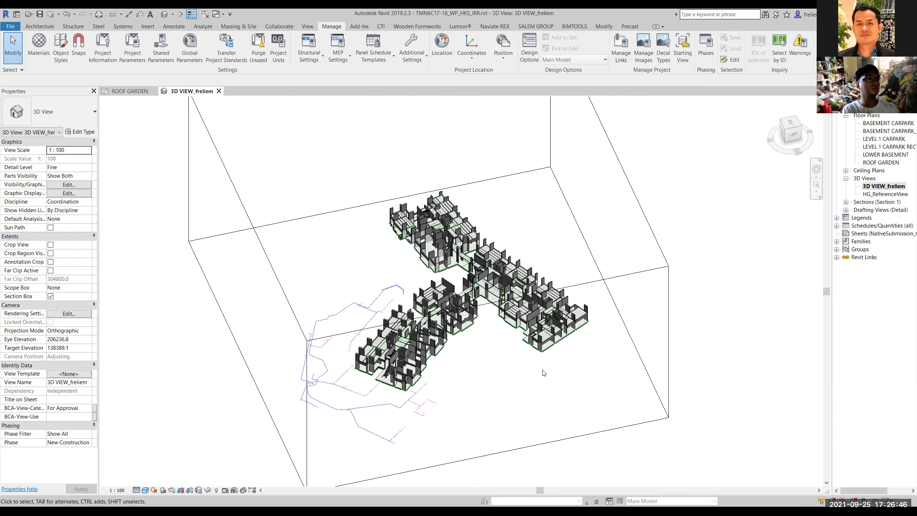
Examine the linked L01 and L02 structures and the surrounding irrigation pipes in the 3D view.
middle_click_drag(519, 385, 492, 410, "shift")
scroll(428, 384, "up", 4)
scroll(428, 384, "up", 3)
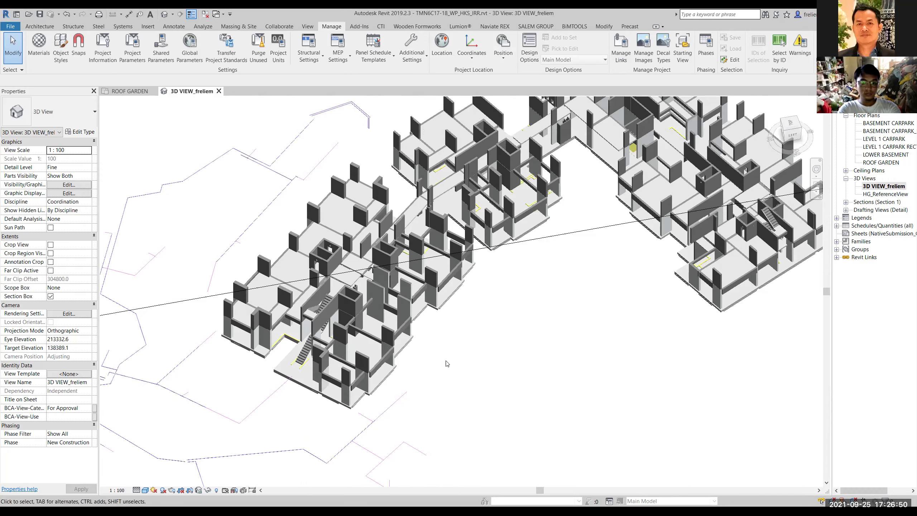
mouse_move(427, 346)
middle_mouse_down("shift")
mouse_move(455, 370)
mouse_move(480, 352)
mouse_move(482, 379)
mouse_move(379, 372)
middle_mouse_up("shift")
scroll(380, 372, "up", 5)
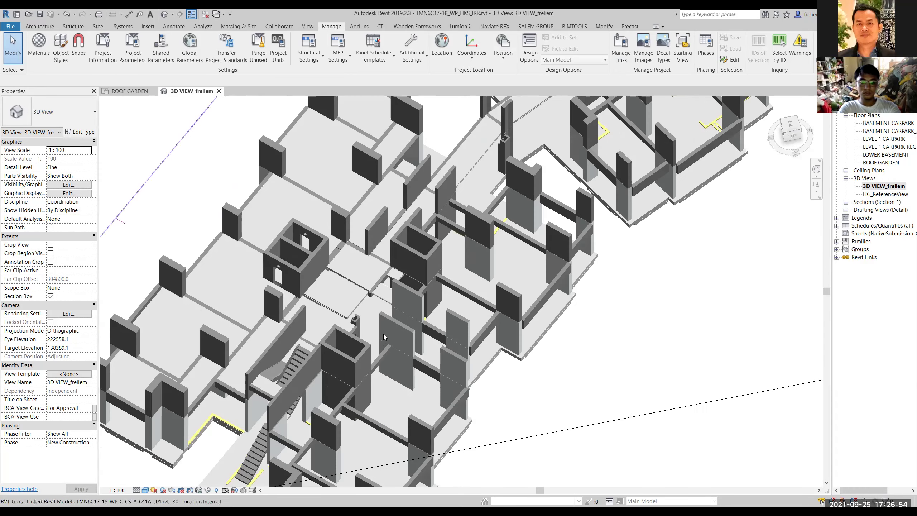
mouse_move(383, 335)
middle_mouse_down("shift")
mouse_move(434, 345)
mouse_move(404, 353)
middle_mouse_up("shift")
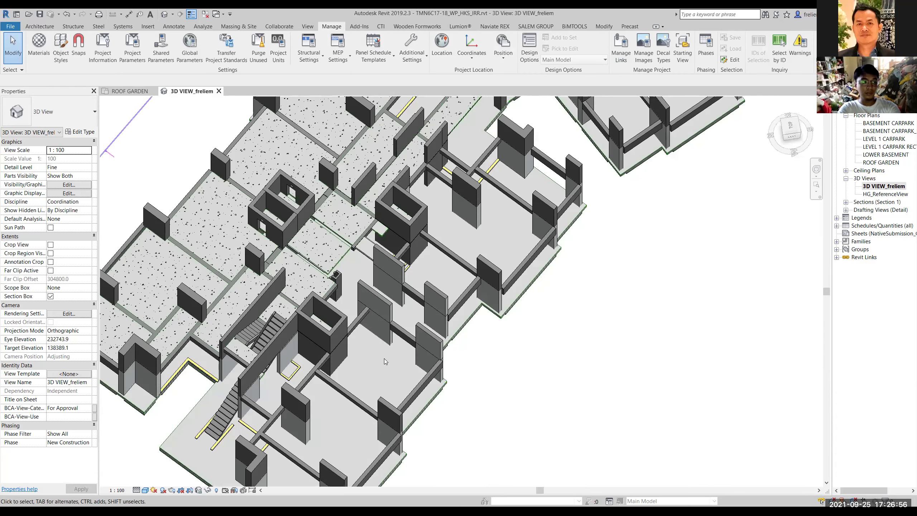
scroll(384, 359, "down", 5)
middle_click_drag(487, 376, 531, 310)
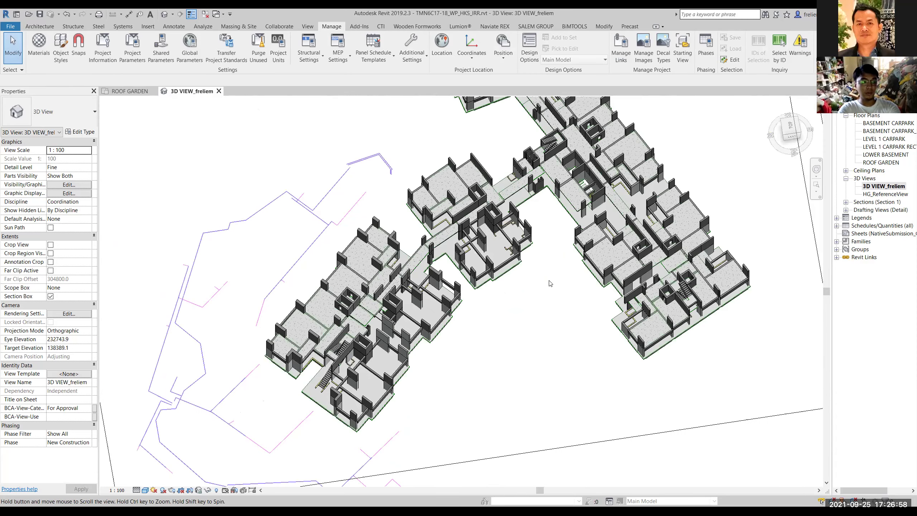
scroll(451, 283, "up", 3)
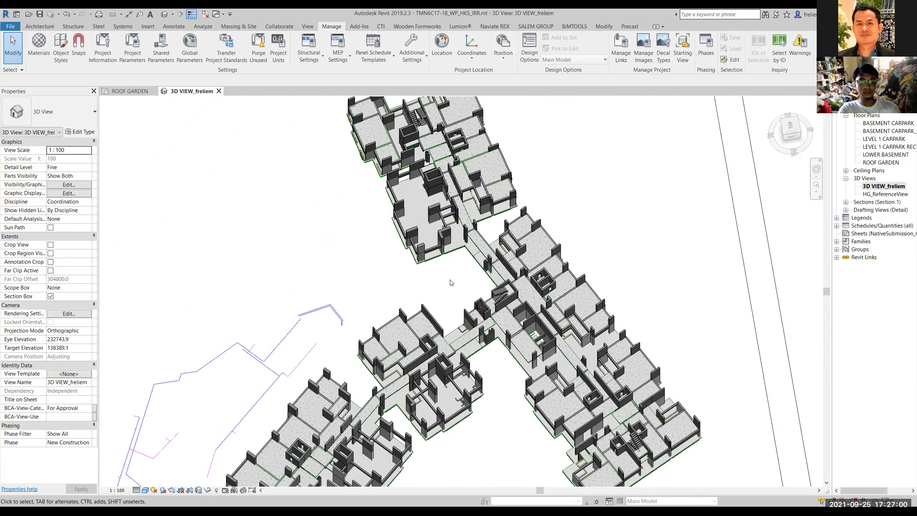
Hide the A-641A_L02 and A-641A_L13 Revit links in the ROOF GARDEN plan, leaving A-641A_L01 switched on.
left_click(130, 91)
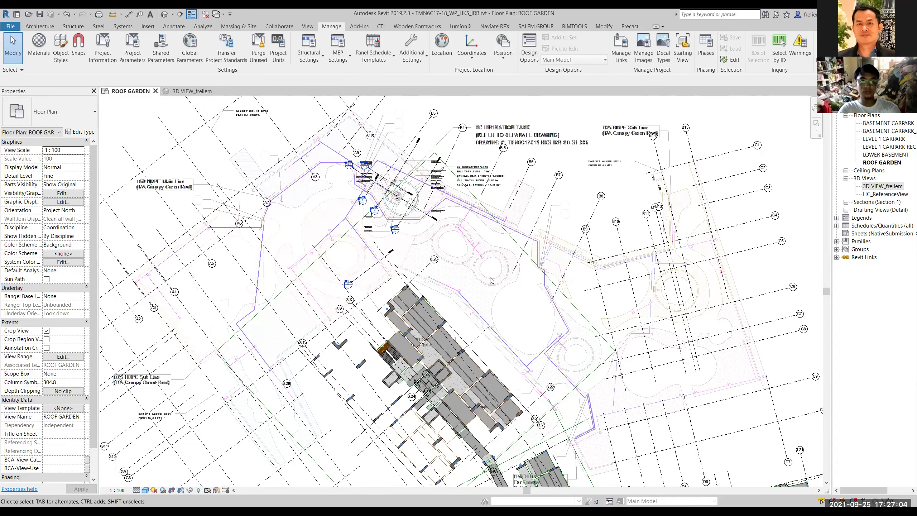
middle_click_drag(508, 313, 509, 206)
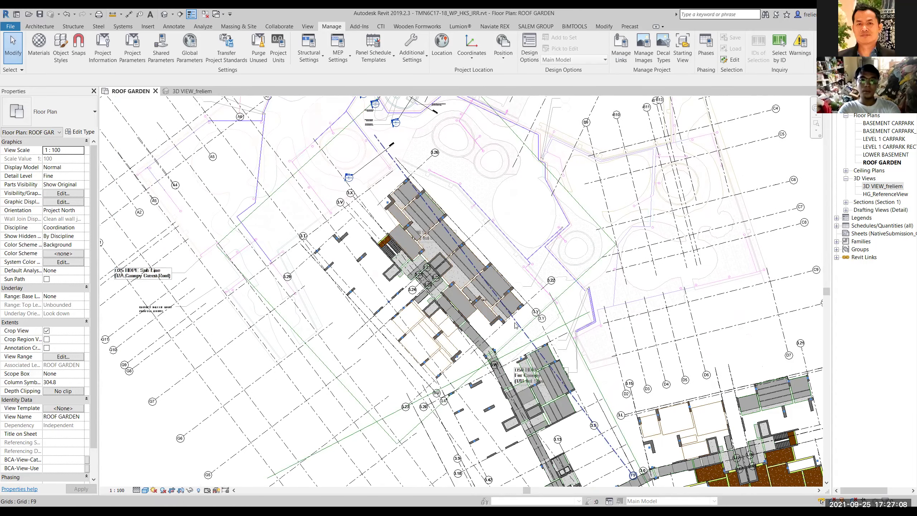
scroll(599, 412, "up", 1)
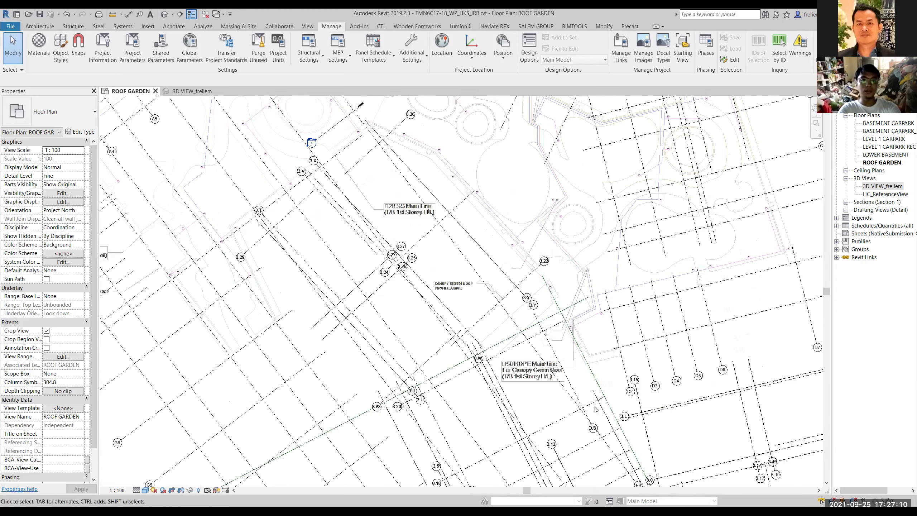
scroll(596, 410, "up", 6)
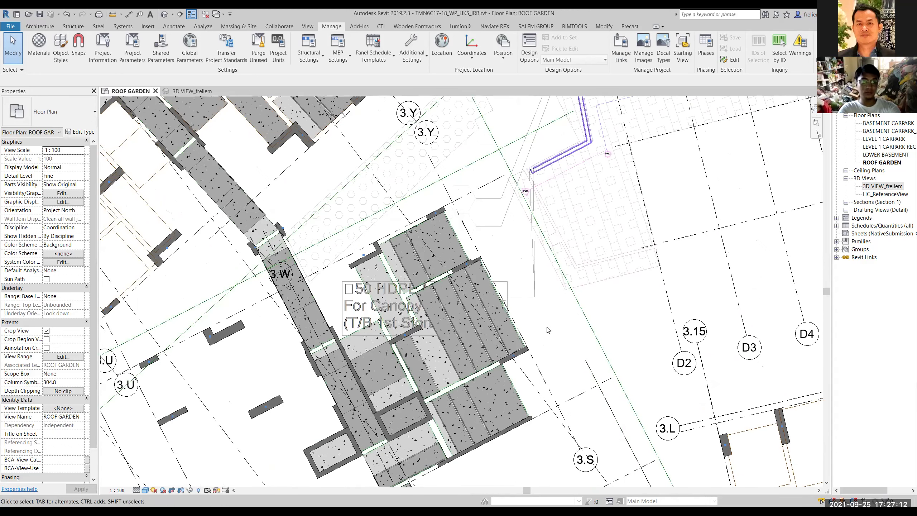
scroll(549, 335, "down", 3)
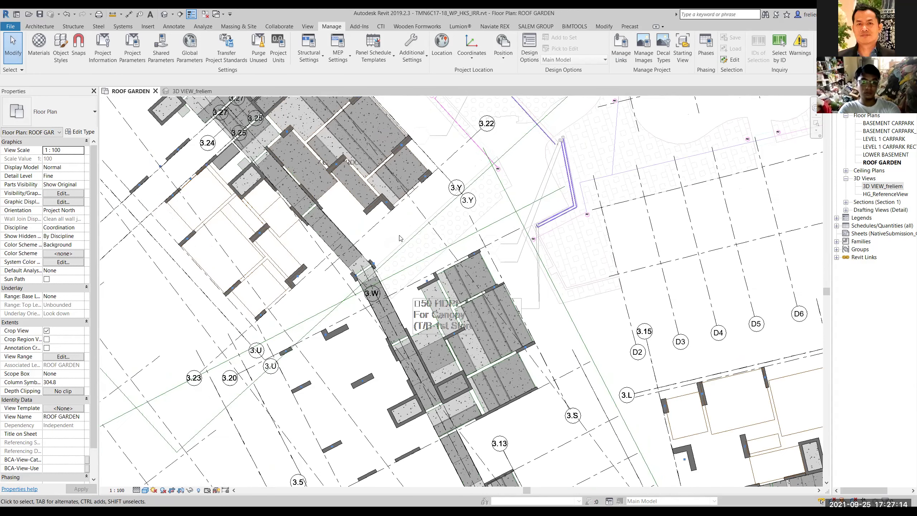
middle_click_drag(403, 242, 403, 250)
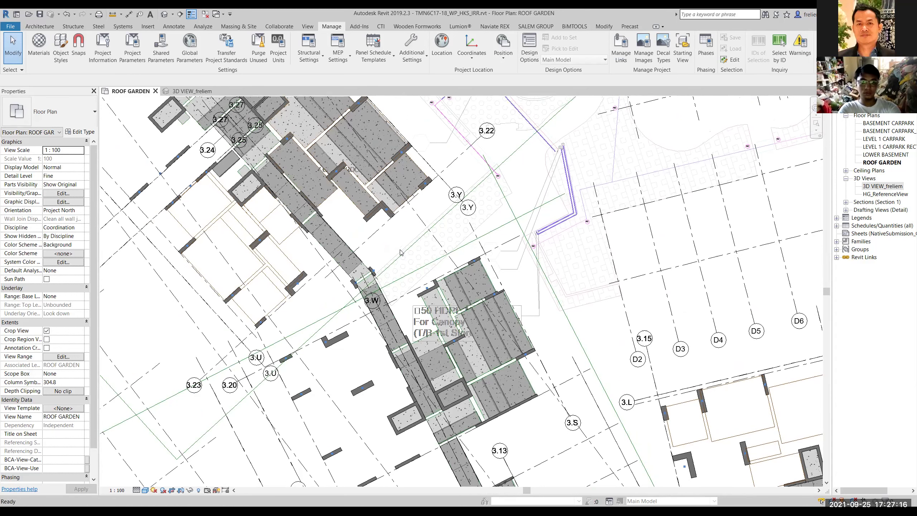
key("v")
key("g")
left_click(477, 52)
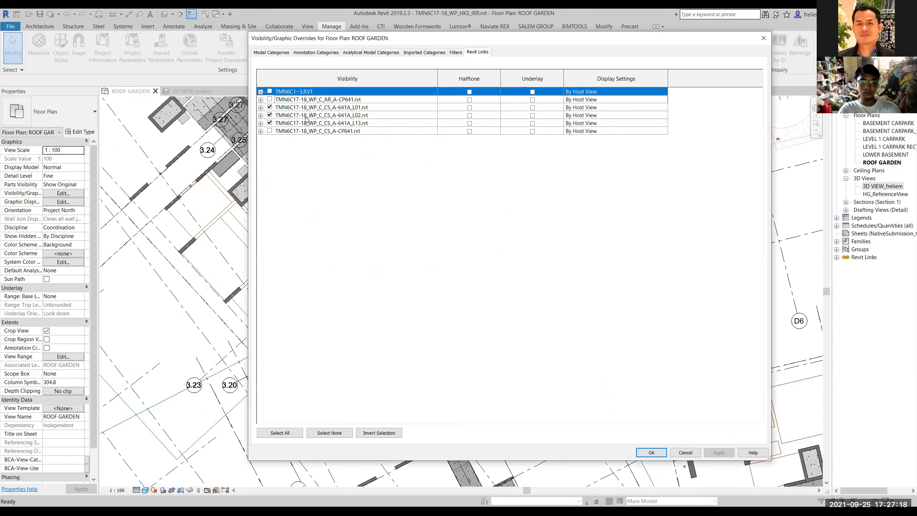
left_click(270, 115)
left_click(270, 123)
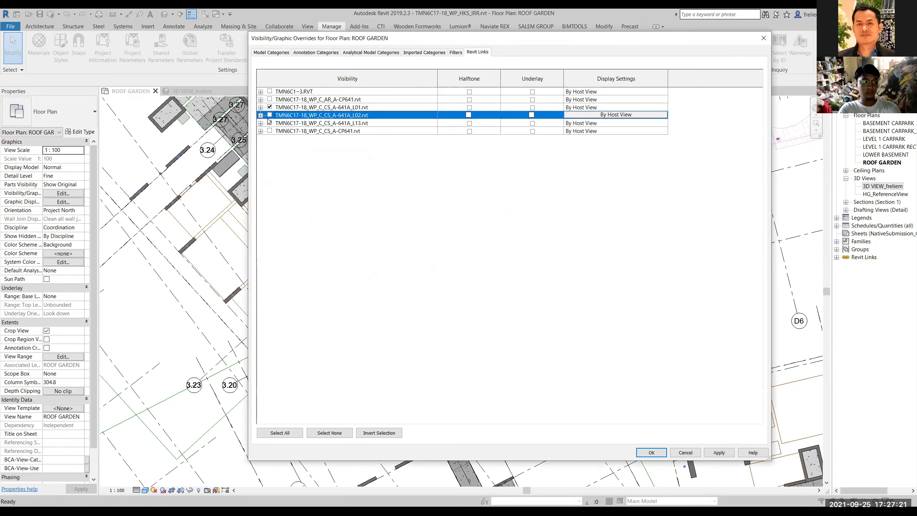
left_click(651, 453)
scroll(424, 296, "down", 3)
scroll(352, 283, "up", 4)
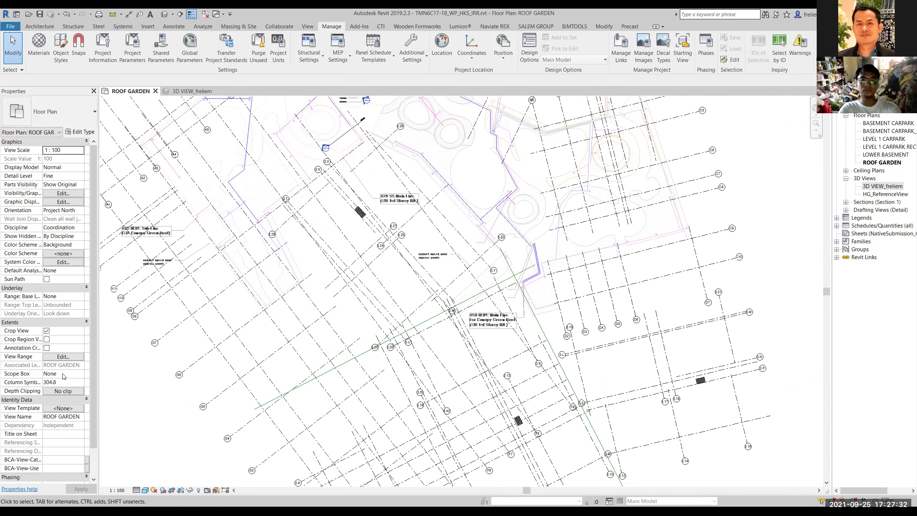
Check the ROOF GARDEN plan's view range and examine the irrigation pipes around grid B9.
left_click(61, 357)
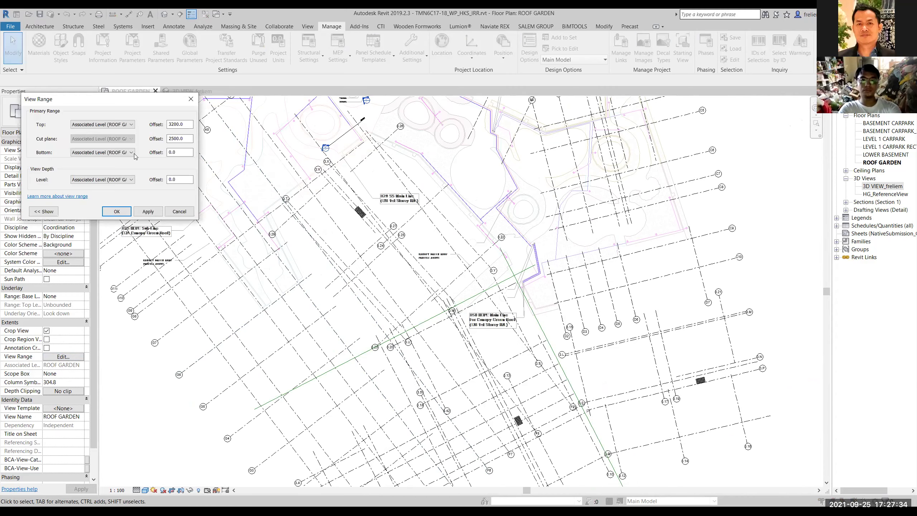
left_click_drag(138, 106, 324, 132)
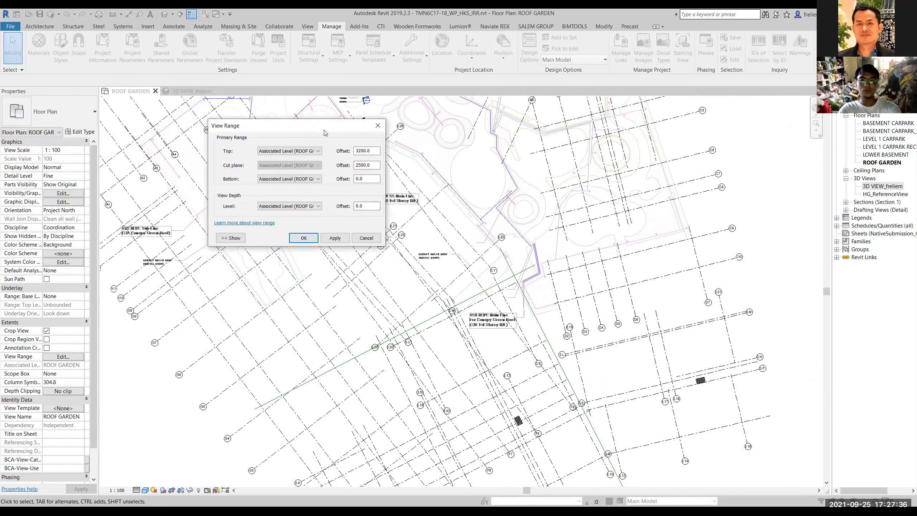
left_click(378, 126)
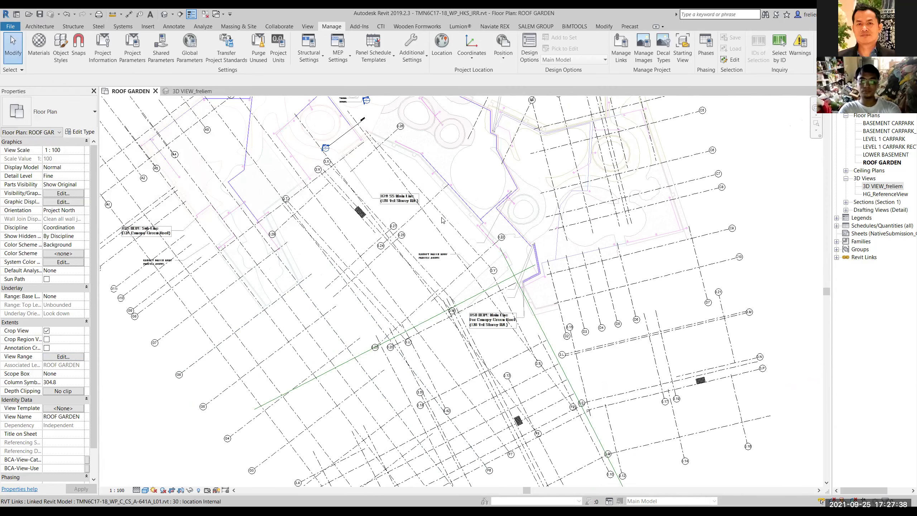
middle_click_drag(508, 242, 488, 268)
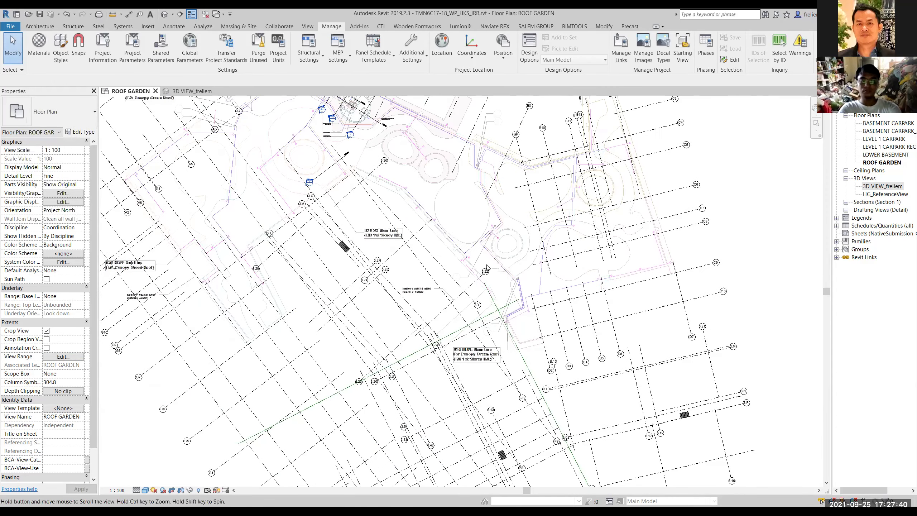
scroll(488, 267, "up", 5)
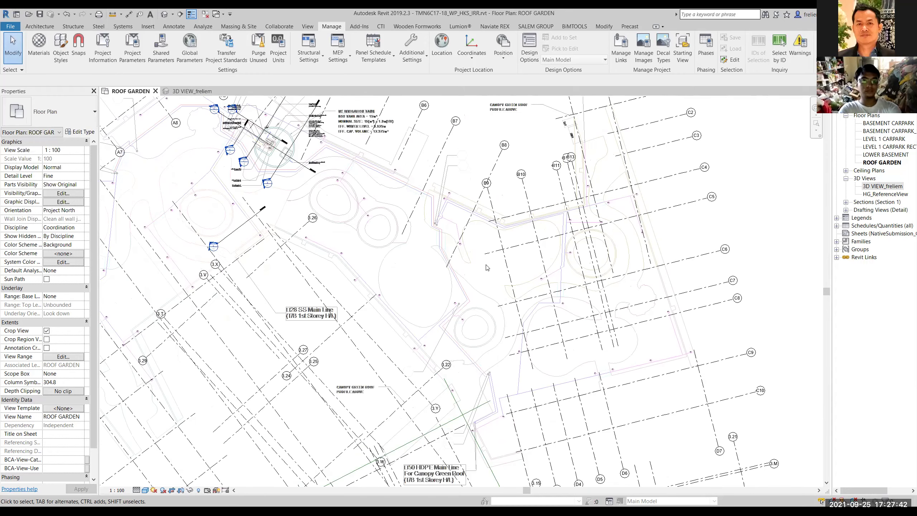
scroll(481, 267, "up", 3)
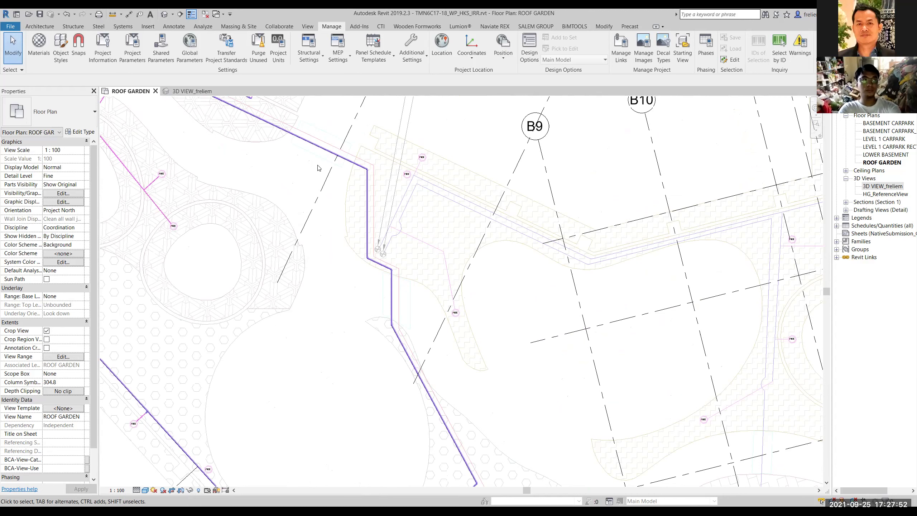
left_click(123, 26)
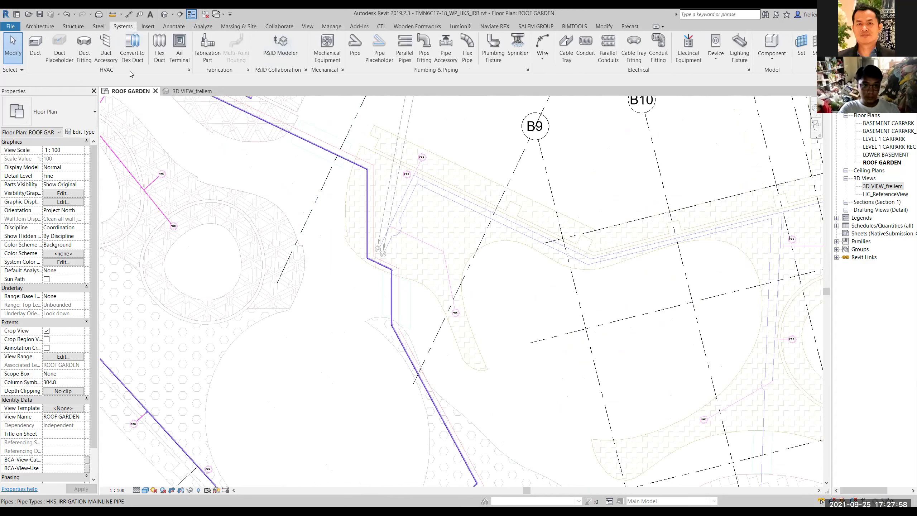
left_click(359, 50)
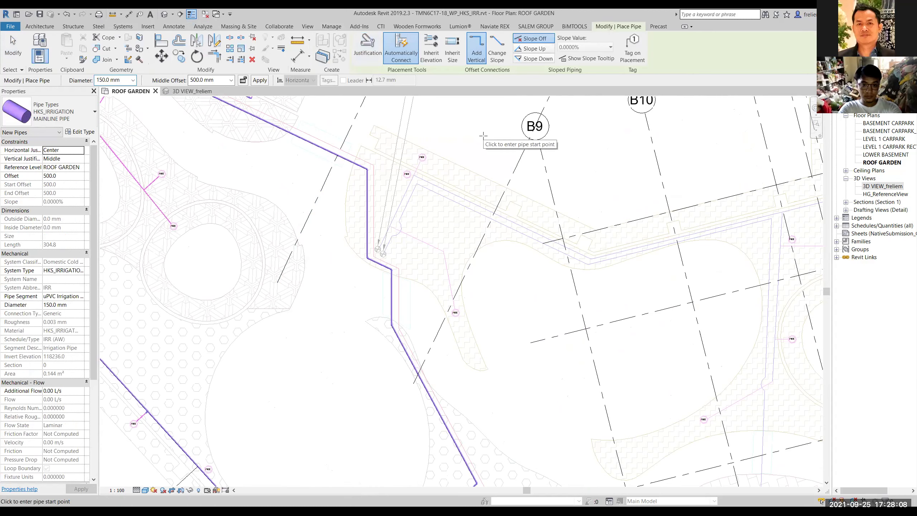
key("Escape")
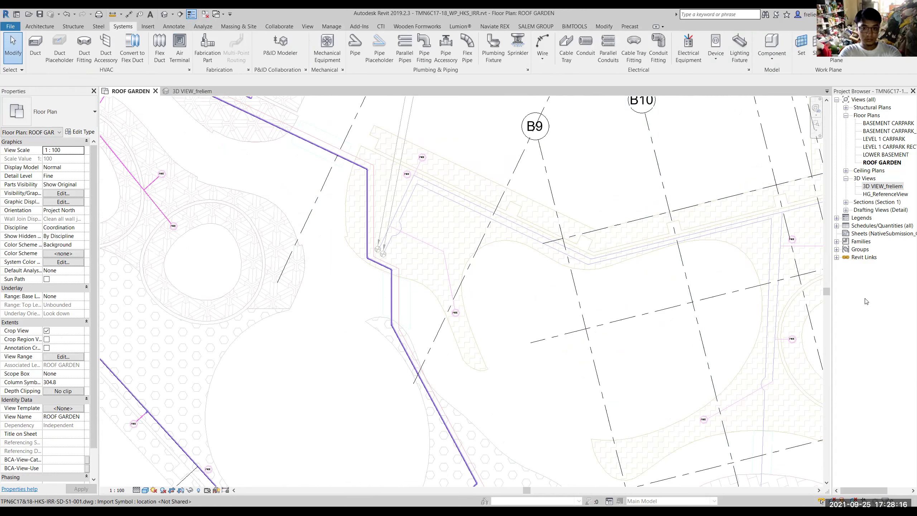
Expand the project's Families list to look through its pipe types and piping systems.
left_click(838, 245)
left_click(837, 242)
scroll(846, 242, "down", 1)
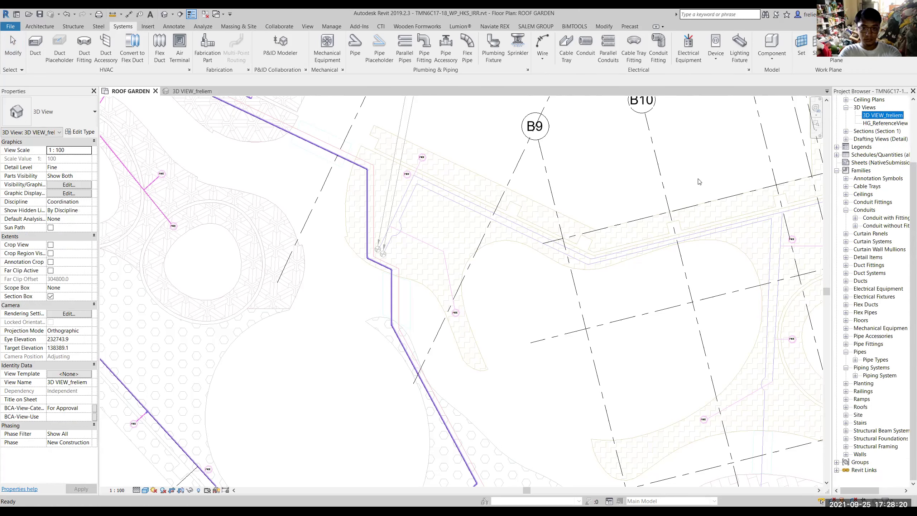
left_click(700, 158)
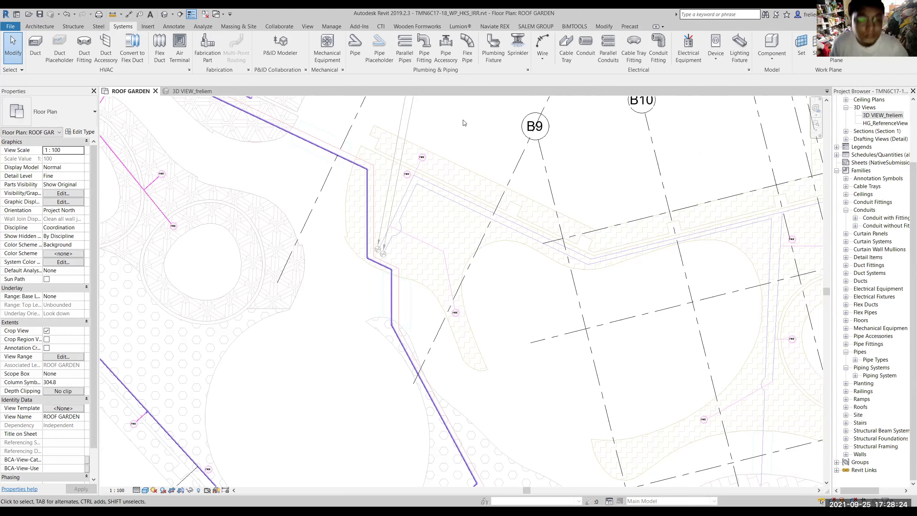
Review the pipe settings in Mechanical Settings, including the available segments under Segments and Sizes.
left_click(327, 27)
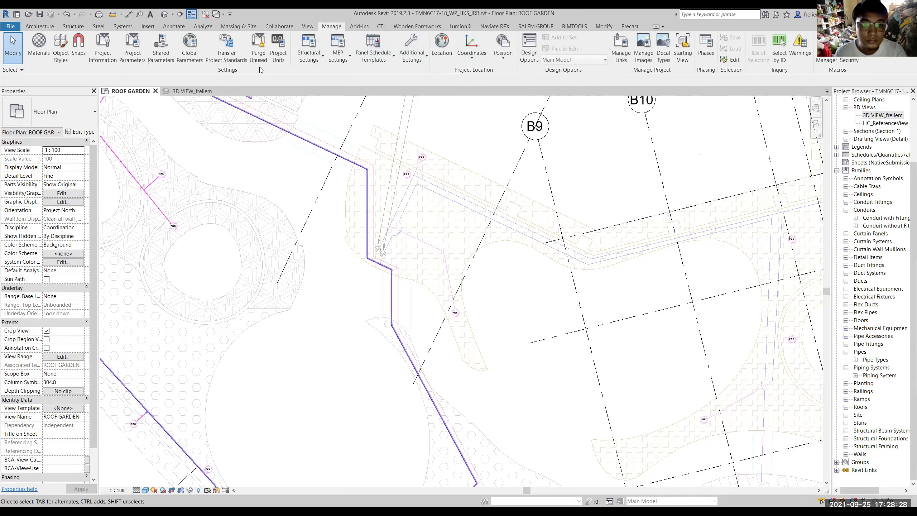
left_click(343, 62)
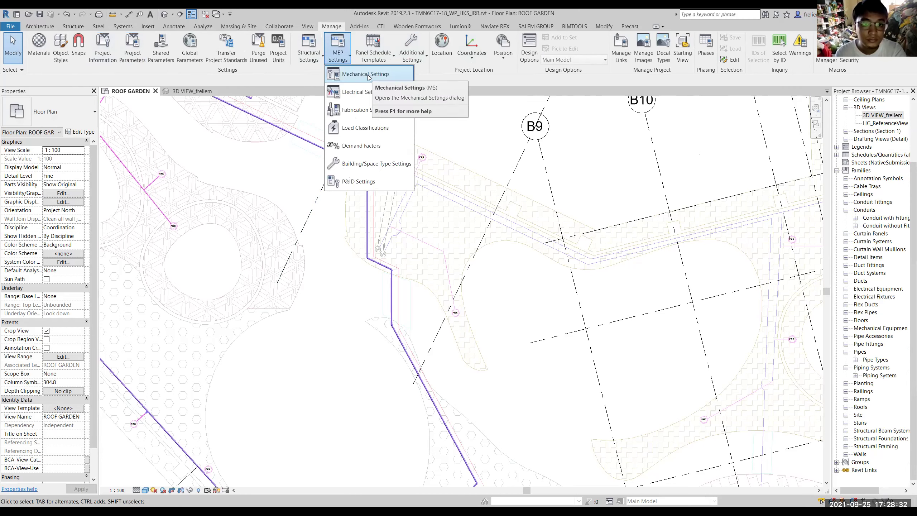
left_click(366, 74)
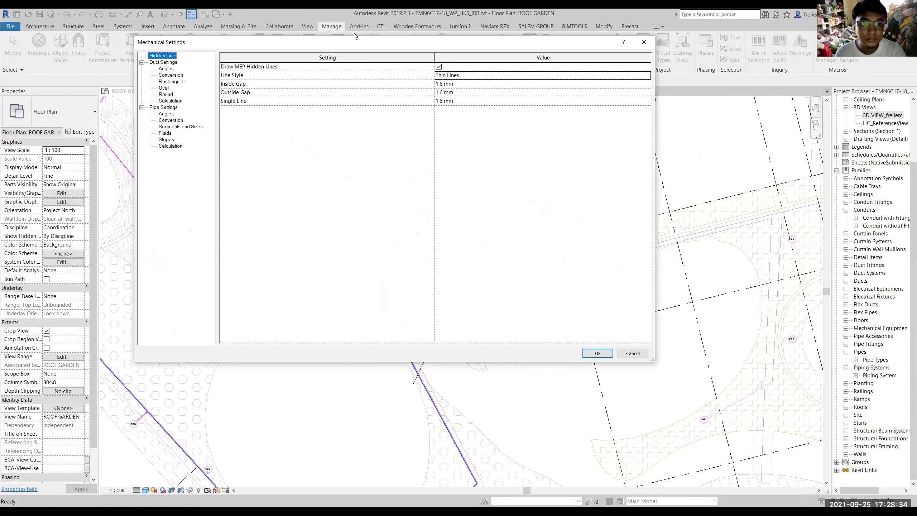
left_click_drag(359, 46, 456, 73)
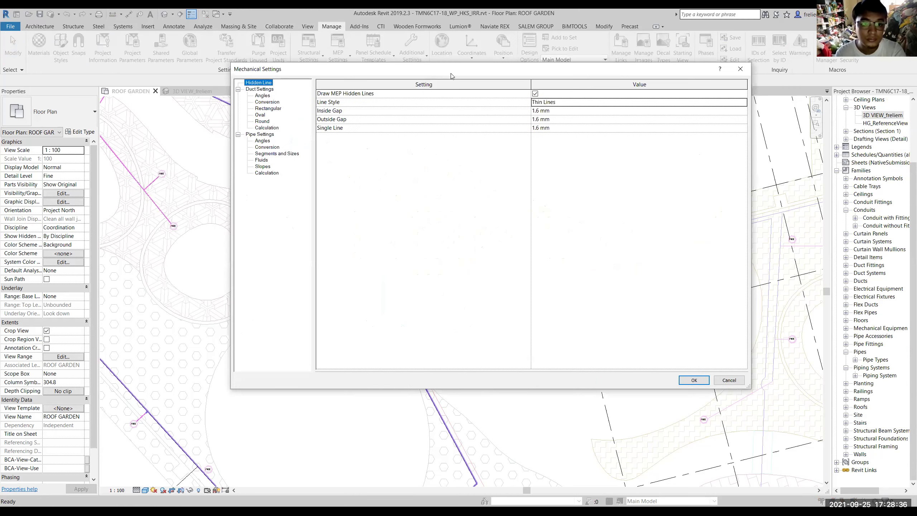
left_click(272, 135)
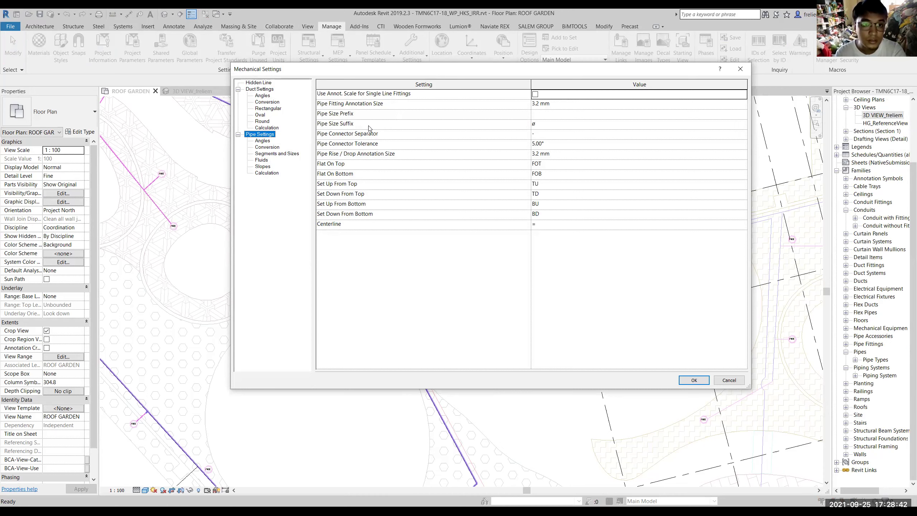
left_click(271, 153)
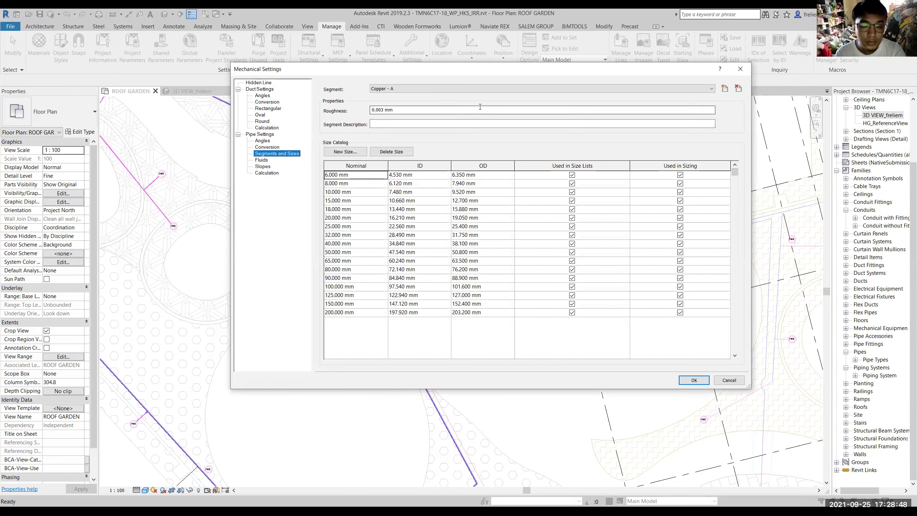
left_click(519, 89)
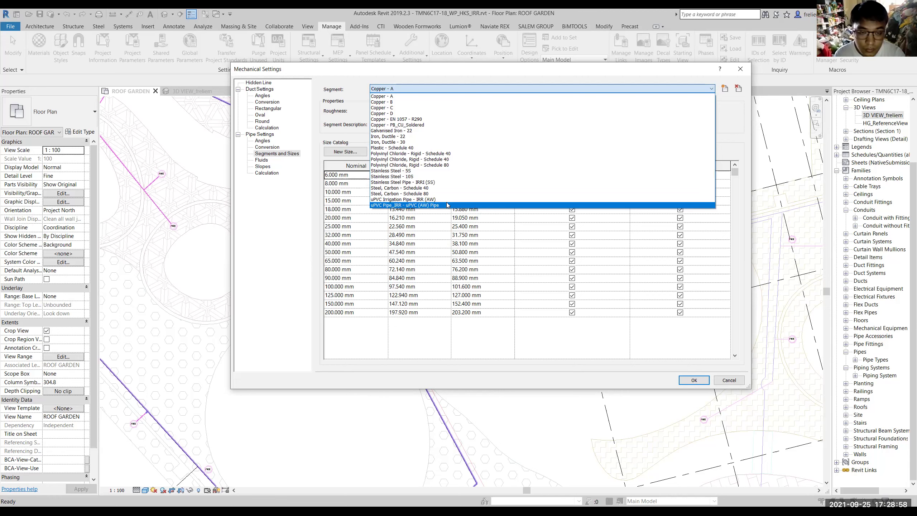
left_click(542, 96)
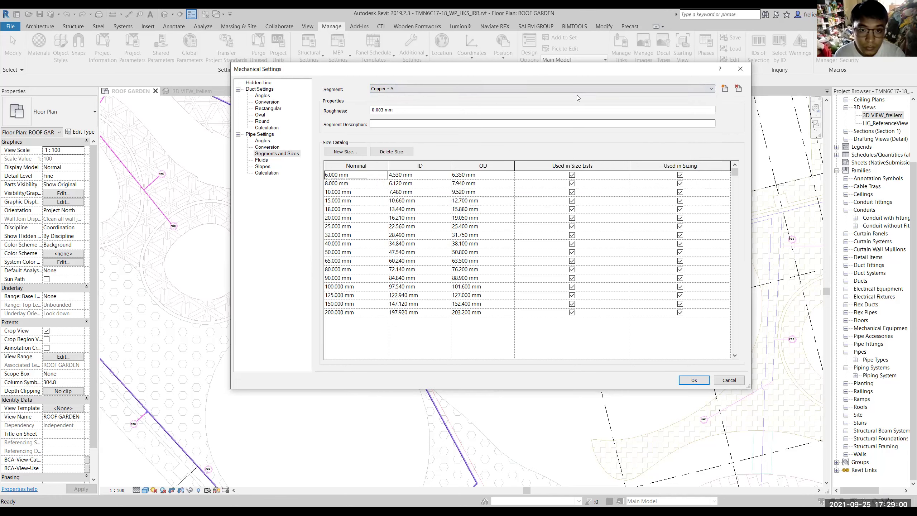
left_click(741, 69)
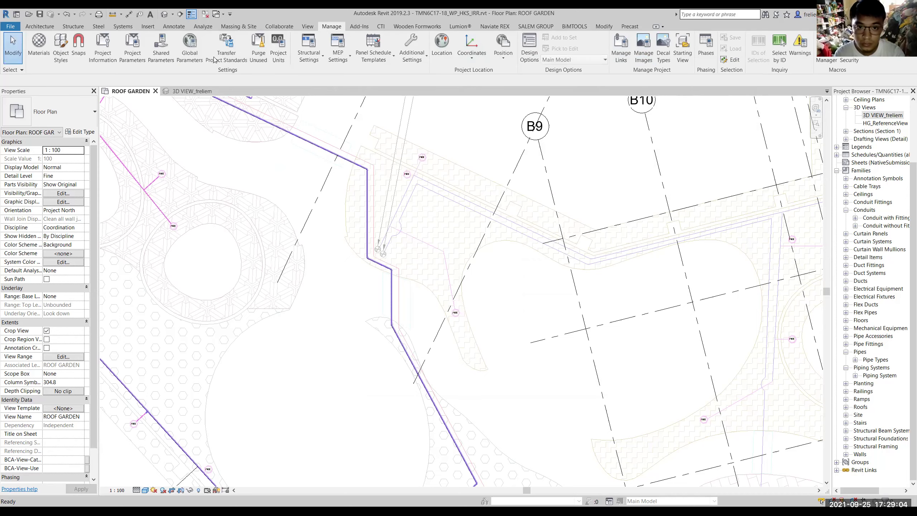
Display the Segments and Sizes catalog for the Polyvinyl Chloride - Rigid - Schedule 40 segment in Mechanical Settings.
left_click(350, 60)
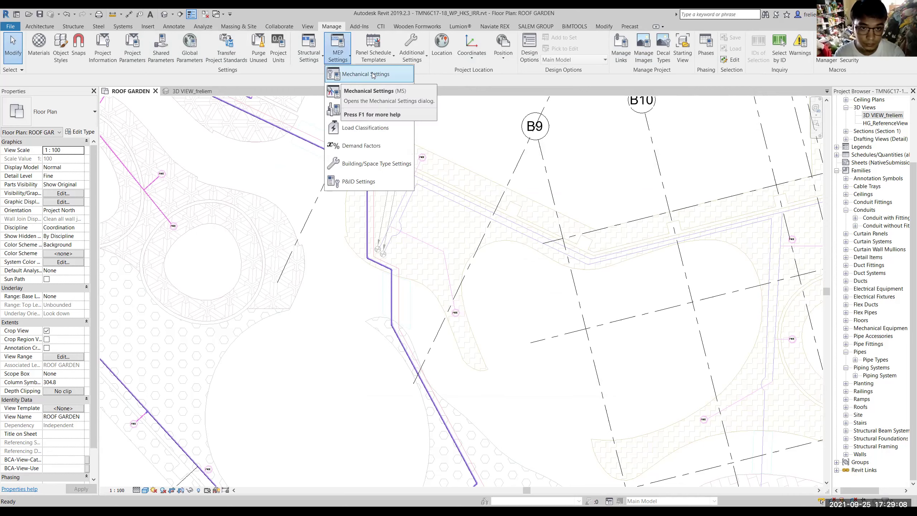
left_click(361, 75)
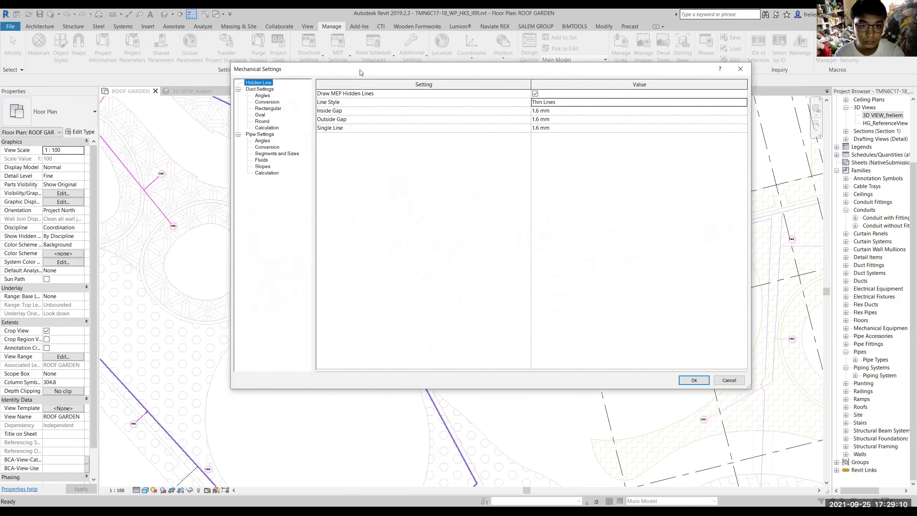
left_click(244, 119)
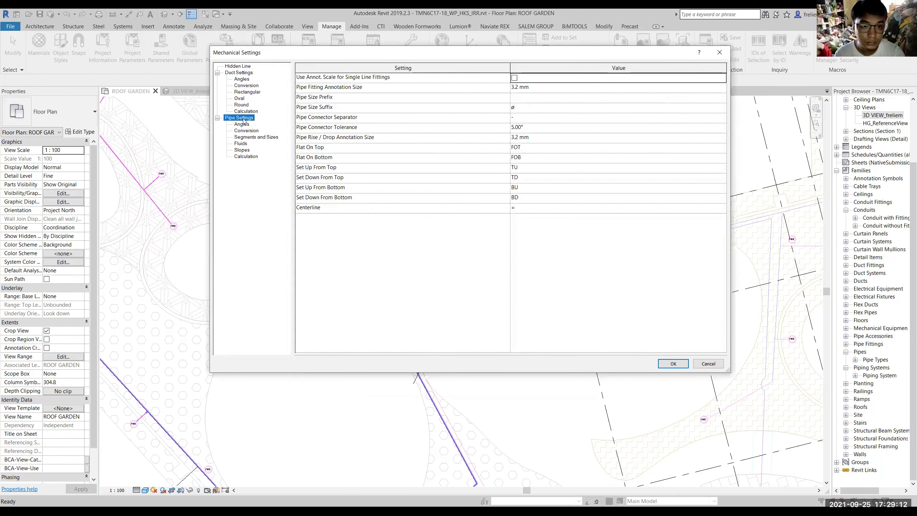
left_click(269, 138)
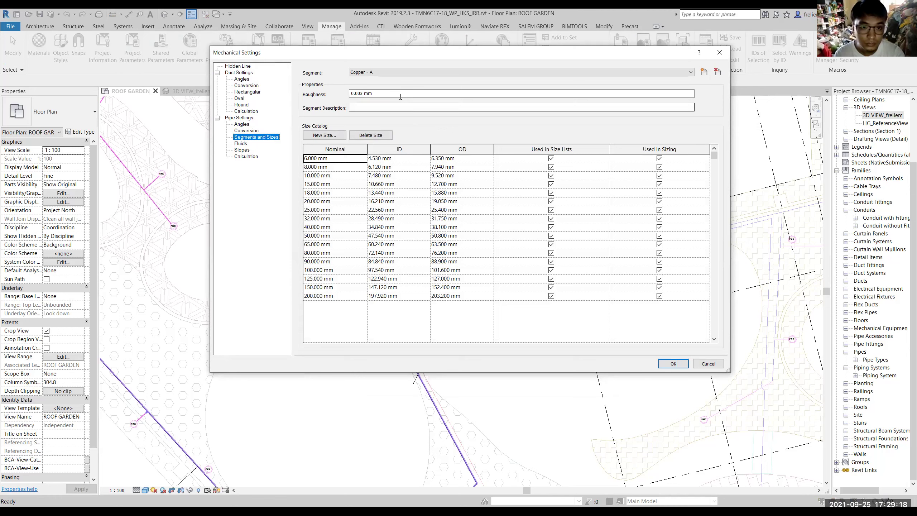
left_click(686, 72)
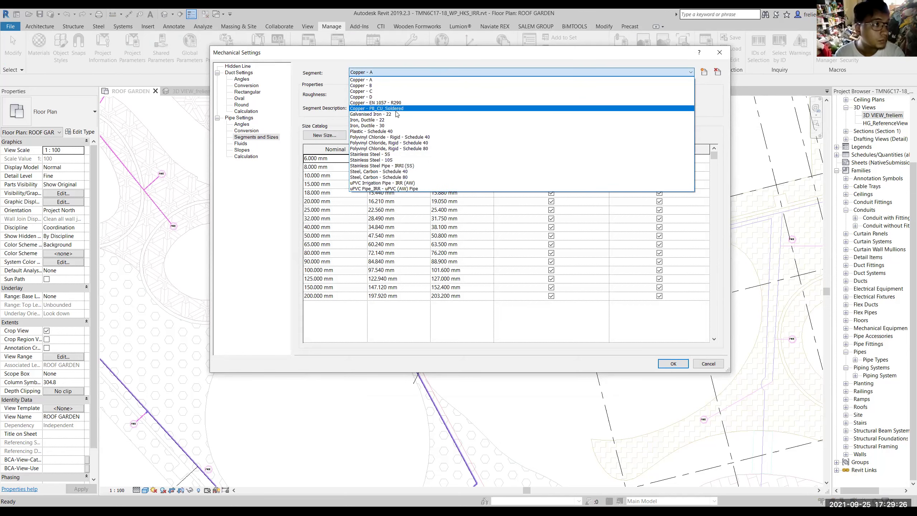
key("alt+Tab")
left_click(390, 87)
left_click(611, 75)
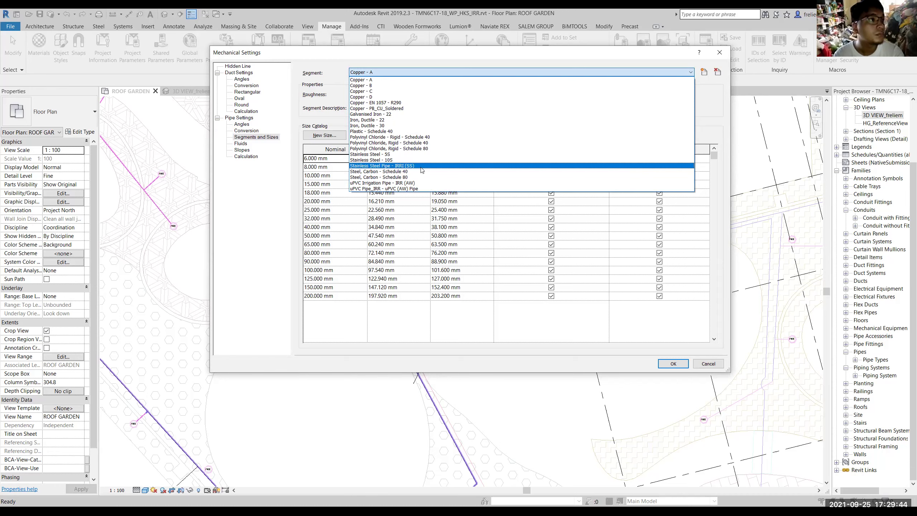
left_click(440, 138)
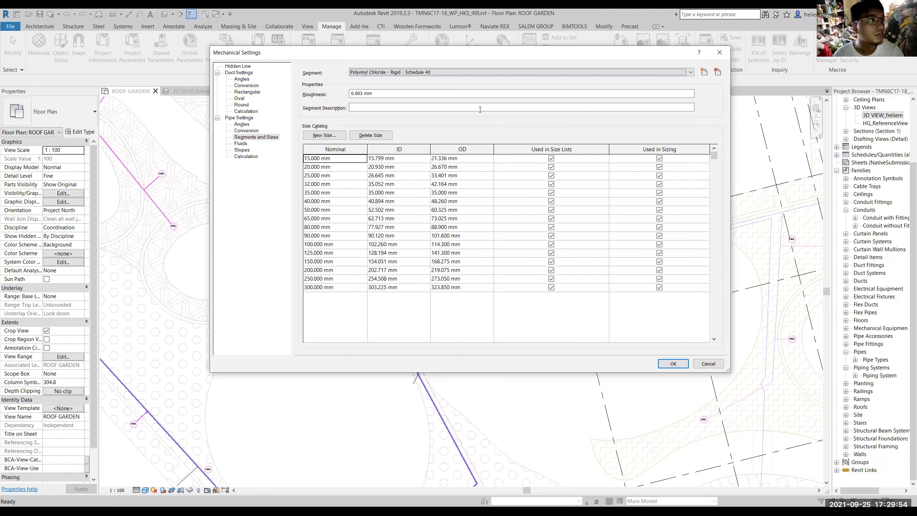
Start a new pipe segment with the Material and Schedule/Type option, and move its dialog clear of the size table.
left_click(705, 74)
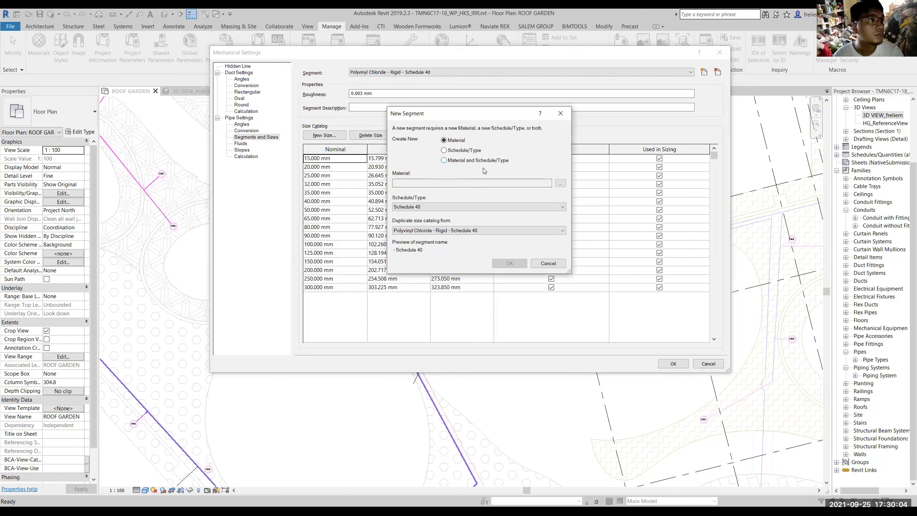
left_click(487, 163)
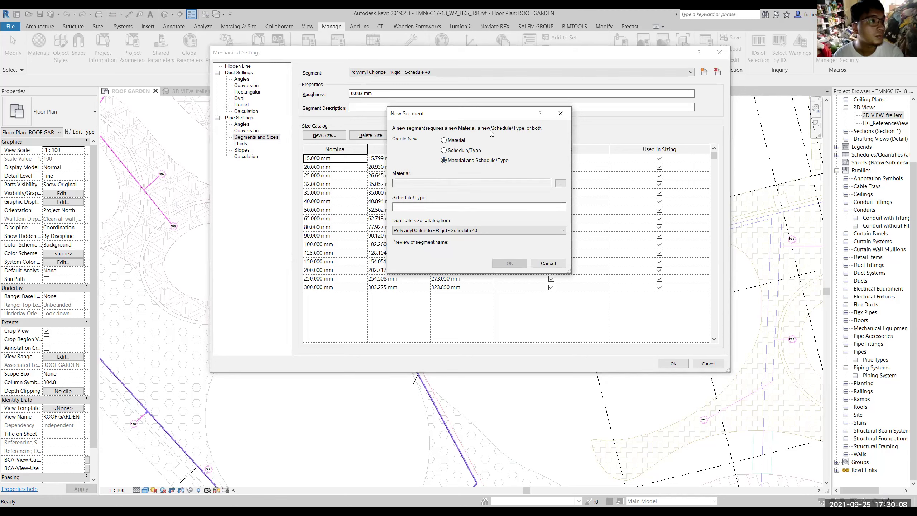
left_click_drag(494, 116, 224, 103)
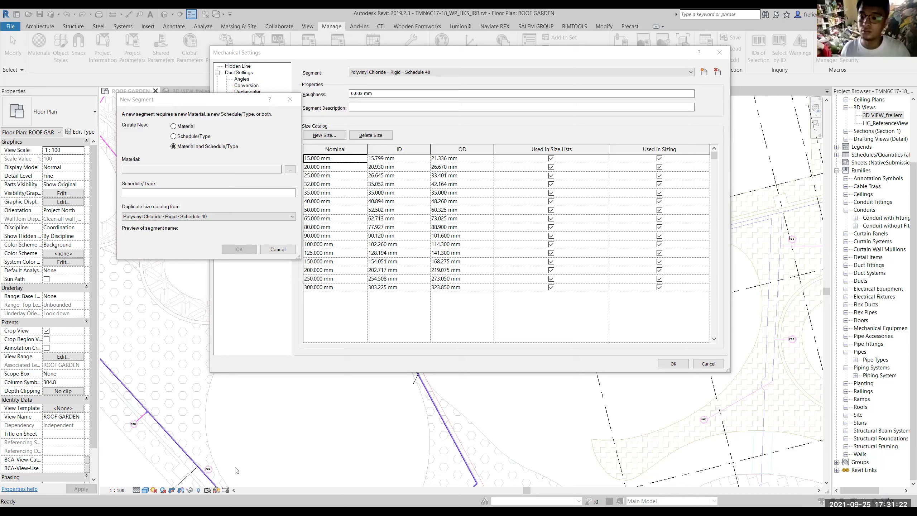
Switch to the Irrigation Pipe (uPVC) PDF in Nitro Pro and outline the nominal MM and mean outside diameter MIN columns with rectangles.
key("alt+Tab")
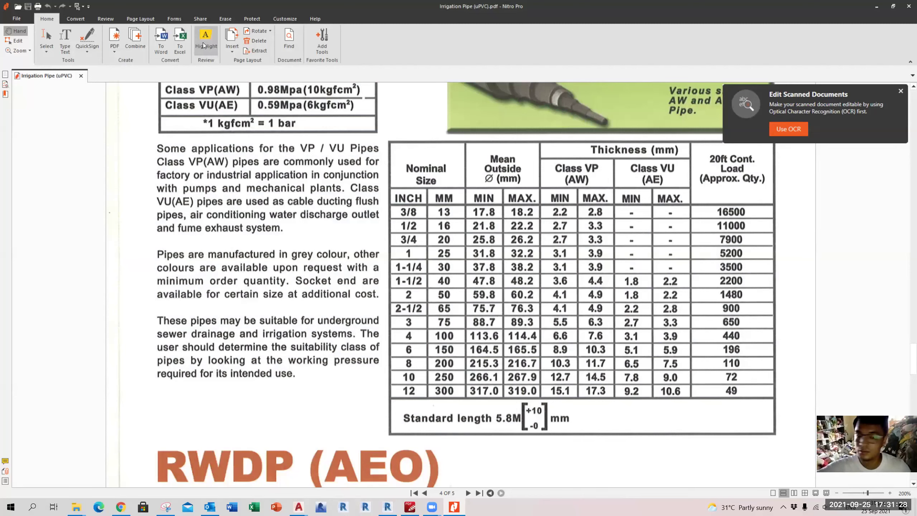
left_click(105, 18)
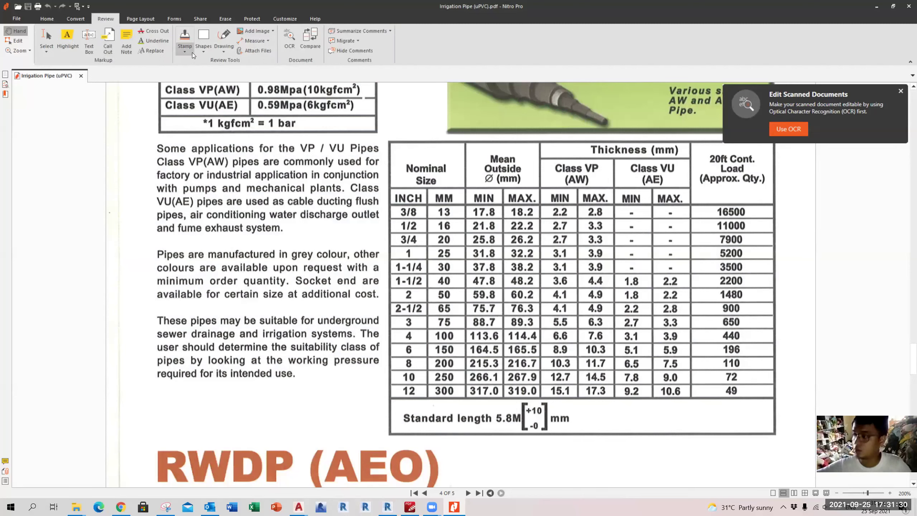
left_click(203, 48)
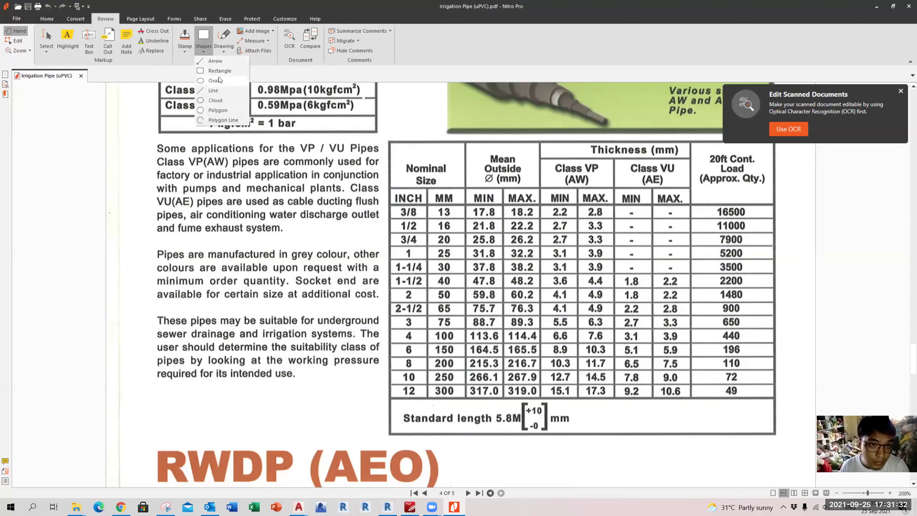
left_click(218, 71)
left_click_drag(424, 187, 466, 397)
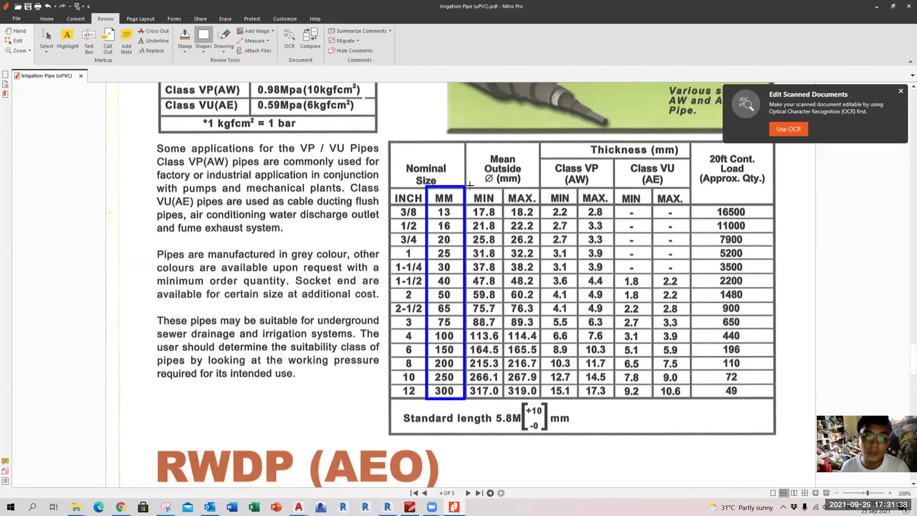
left_click_drag(468, 185, 502, 399)
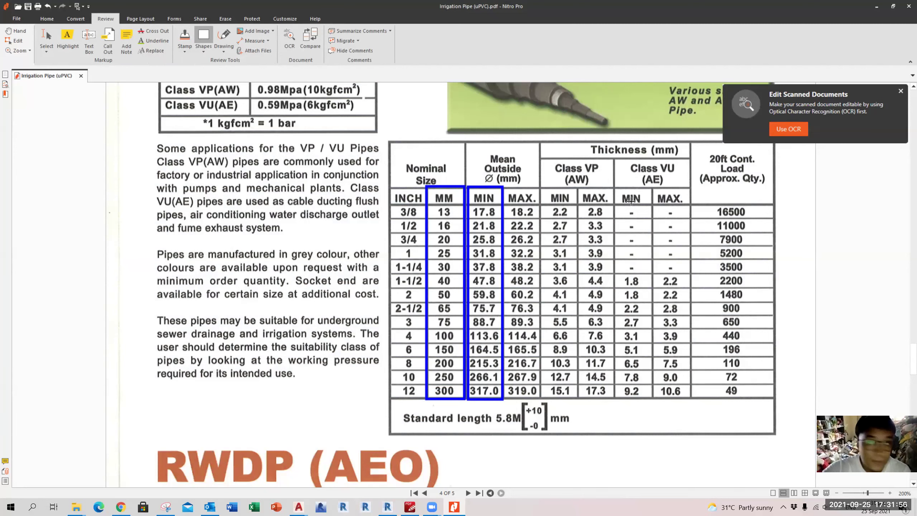
Outline the Class VU (AE) and Class VP (AW) thickness columns with rectangles, and color the Class VP outline red.
mouse_move(616, 158)
left_mouse_down()
mouse_move(681, 316)
mouse_move(698, 403)
mouse_move(692, 398)
left_mouse_up()
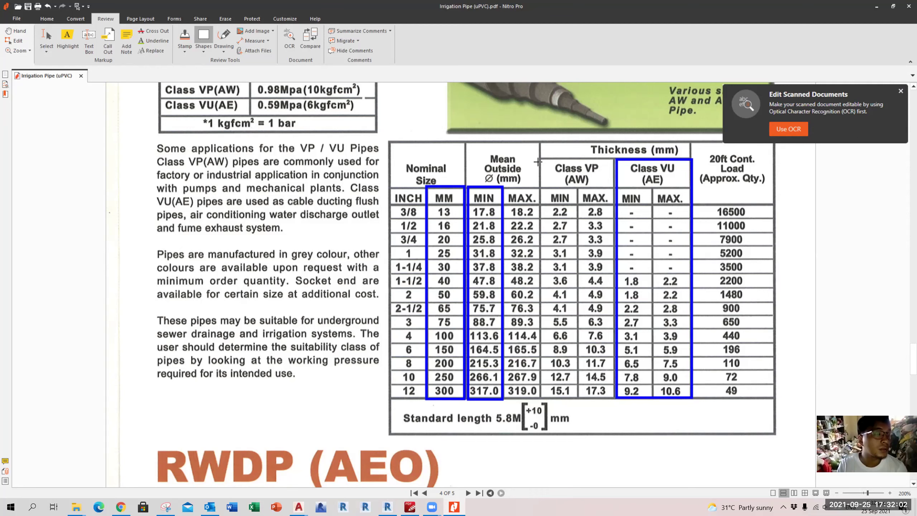
mouse_move(540, 158)
left_mouse_down()
mouse_move(596, 390)
mouse_move(615, 398)
left_mouse_up()
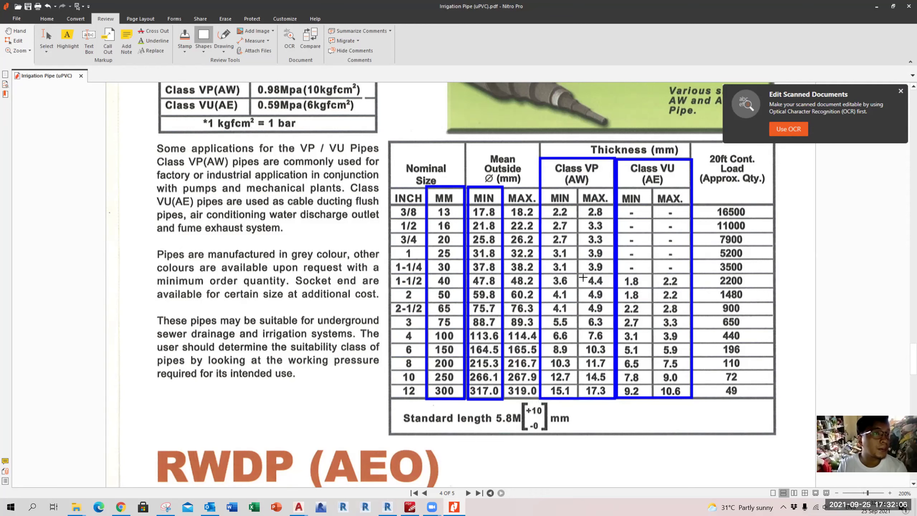
left_click(564, 159)
right_click(564, 160)
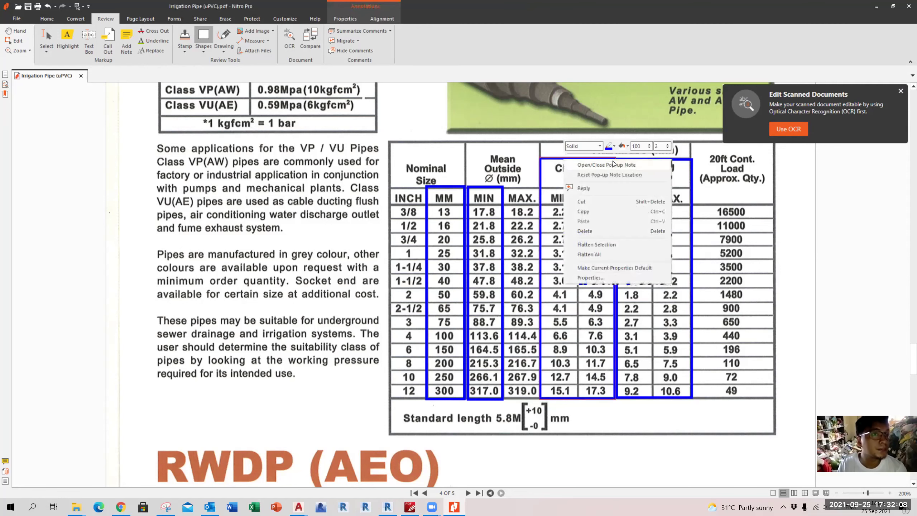
left_click(615, 145)
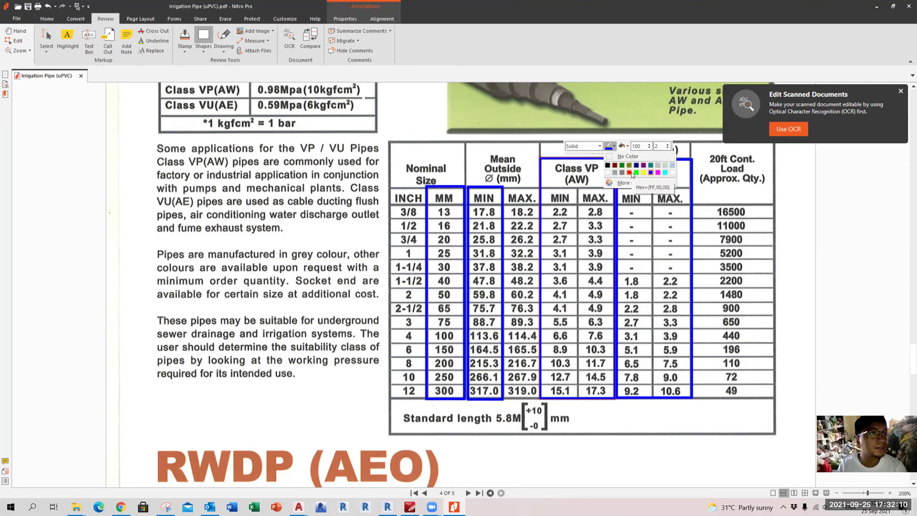
left_click(629, 172)
key("h")
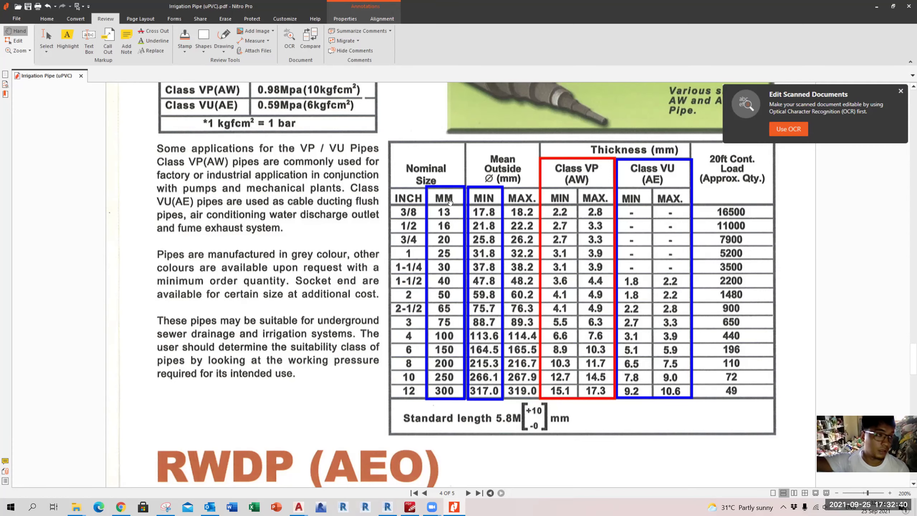
key("ctrl+a")
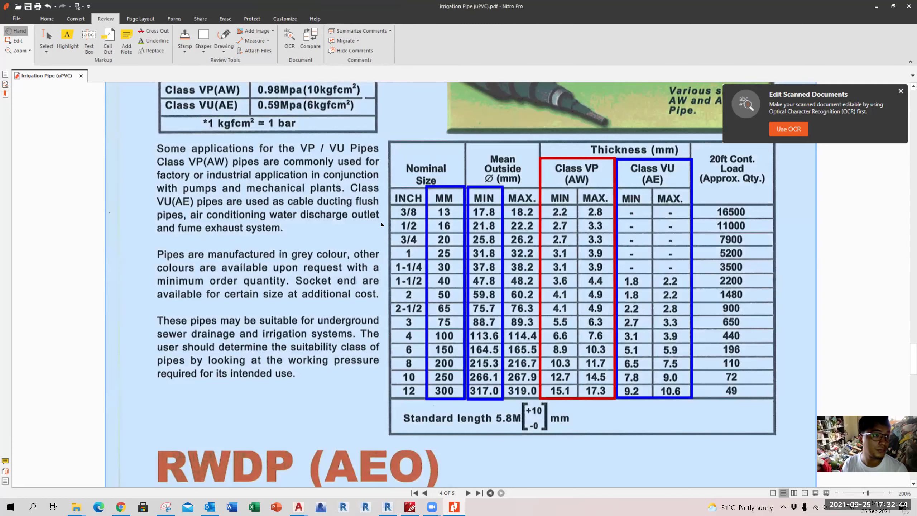
left_click(476, 215)
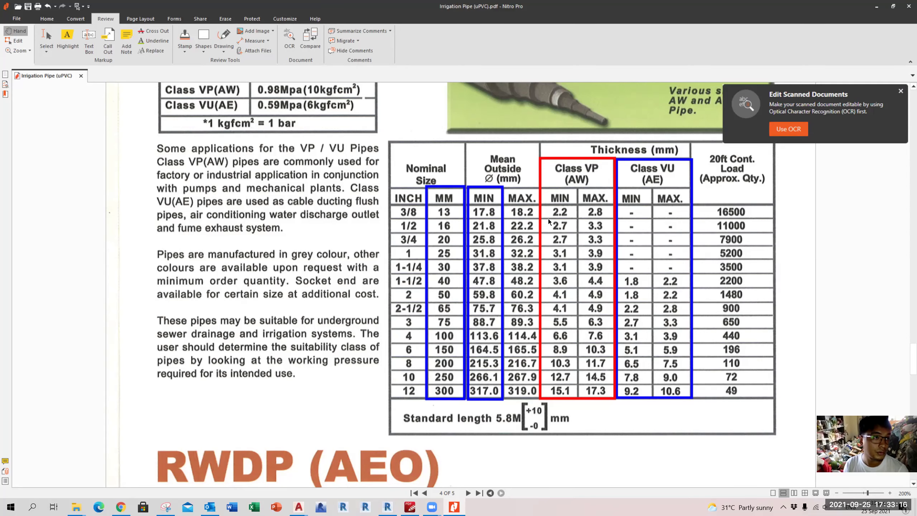
Switch back to Revit and compare the Material, Schedule/Type, and Material and Schedule/Type options for the new segment.
left_click(388, 507)
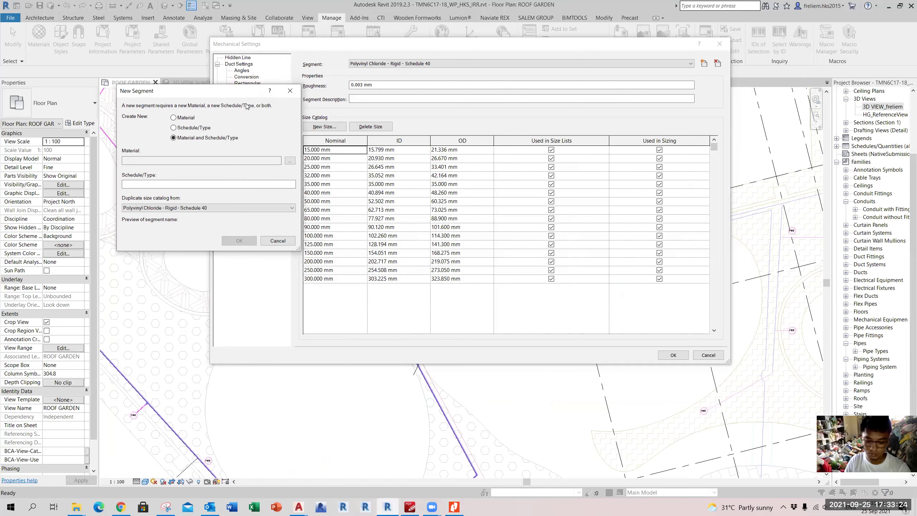
left_click_drag(245, 94, 523, 169)
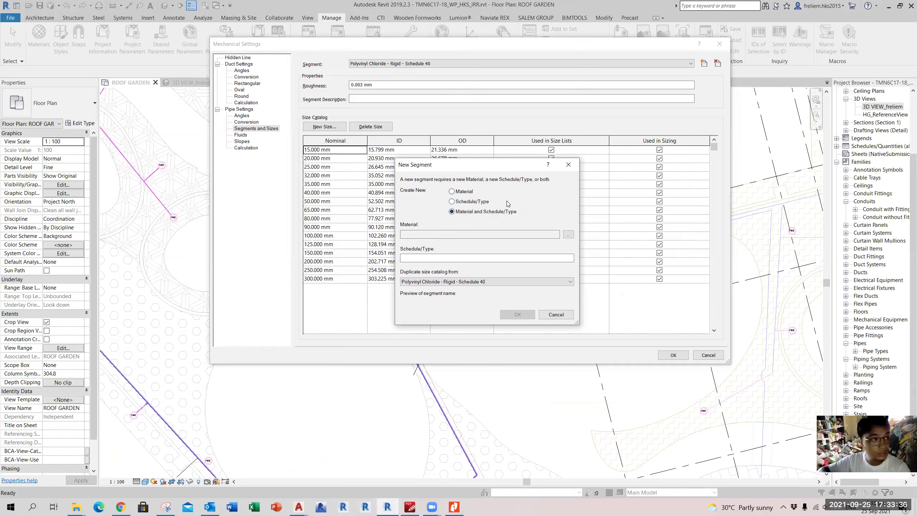
left_click_drag(509, 171, 509, 155)
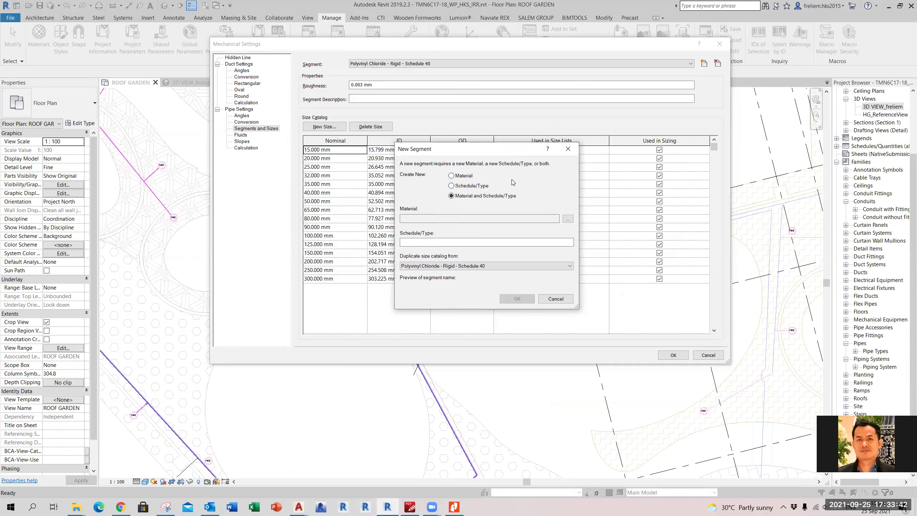
left_click(452, 176)
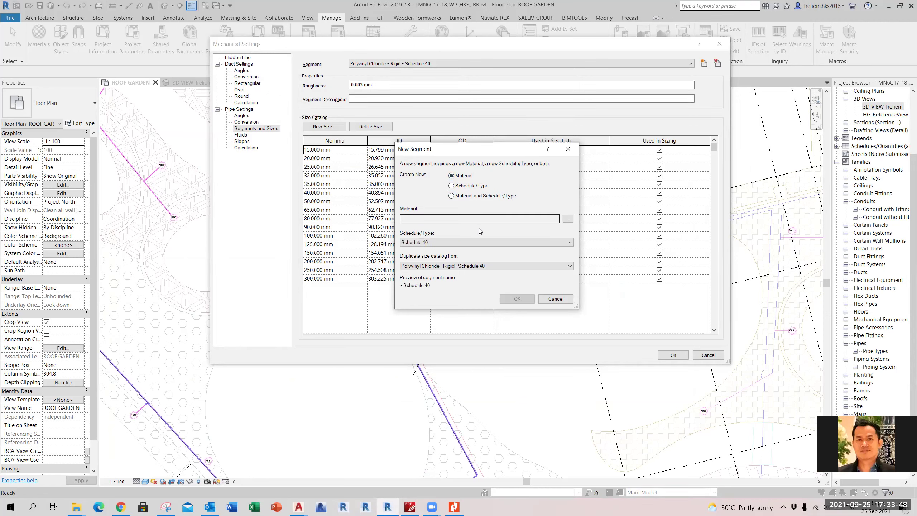
left_click(454, 186)
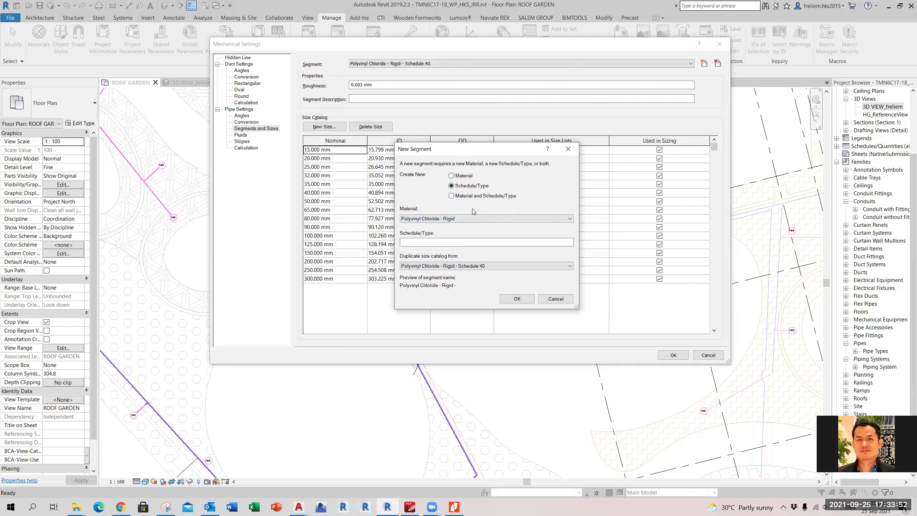
left_click(452, 196)
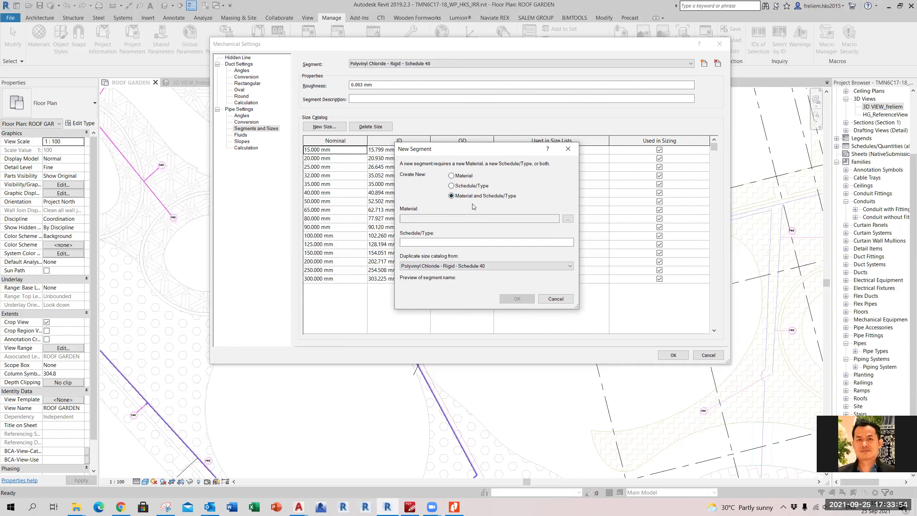
Set the segment's schedule/type to Irrigation Pipe (Mainline) and duplicate the size catalog from Polyvinyl Chloride - Rigid - Schedule 40.
left_click(474, 218)
left_click(476, 242)
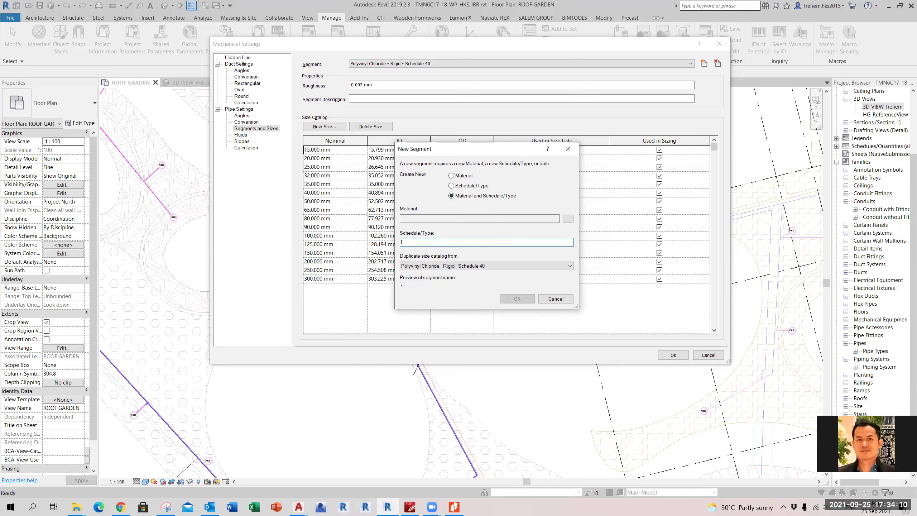
type("gation Pipe (Mainline")
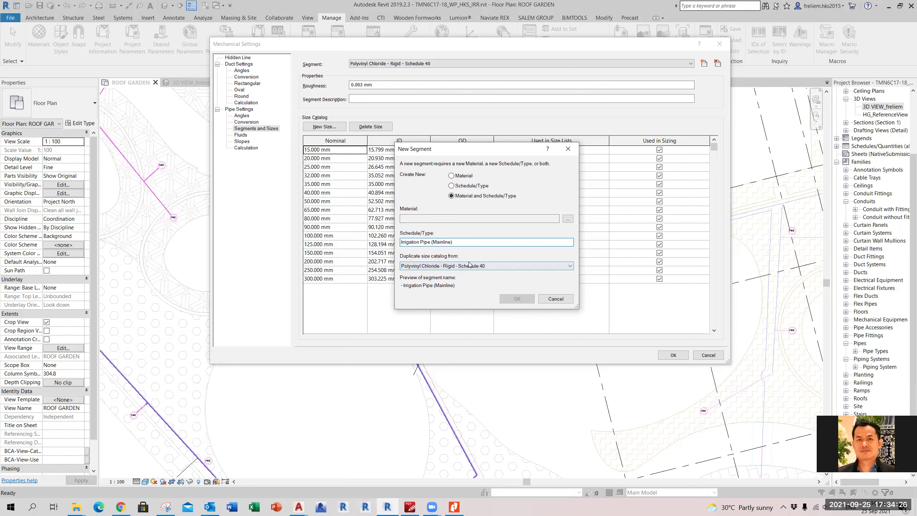
left_click(484, 266)
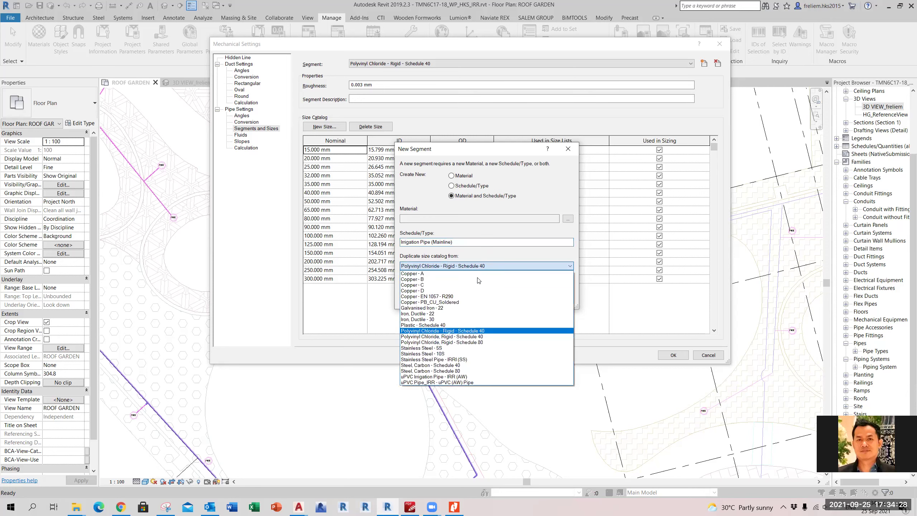
left_click(491, 331)
Open the material choice for the new segment, look through the existing project materials, and create a new material.
left_click(443, 218)
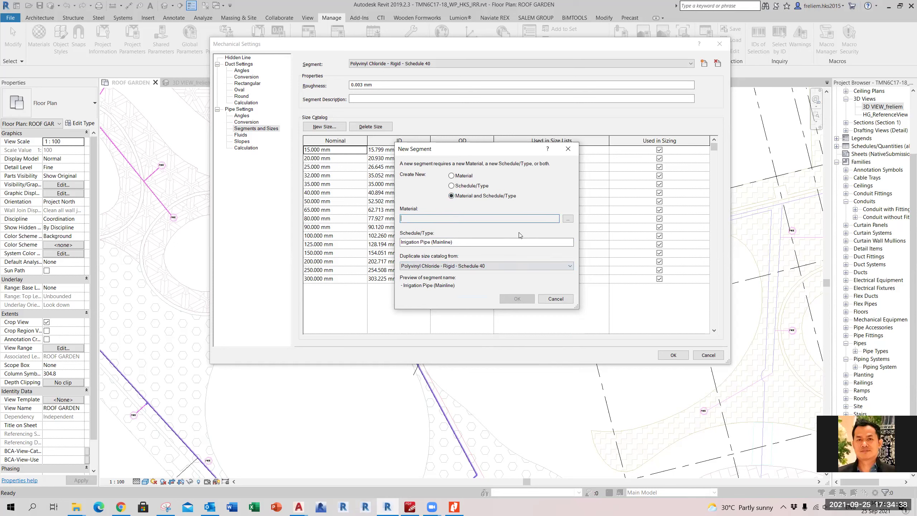
left_click(568, 220)
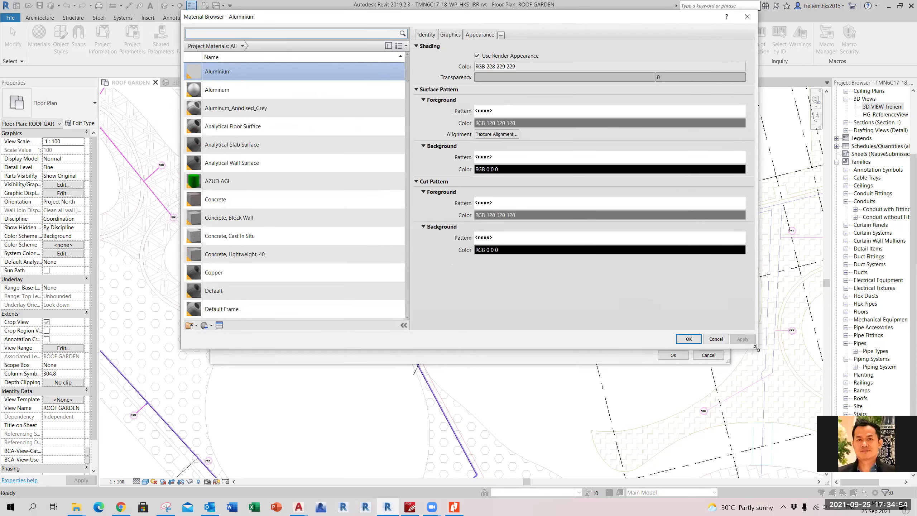
left_click_drag(756, 348, 760, 475)
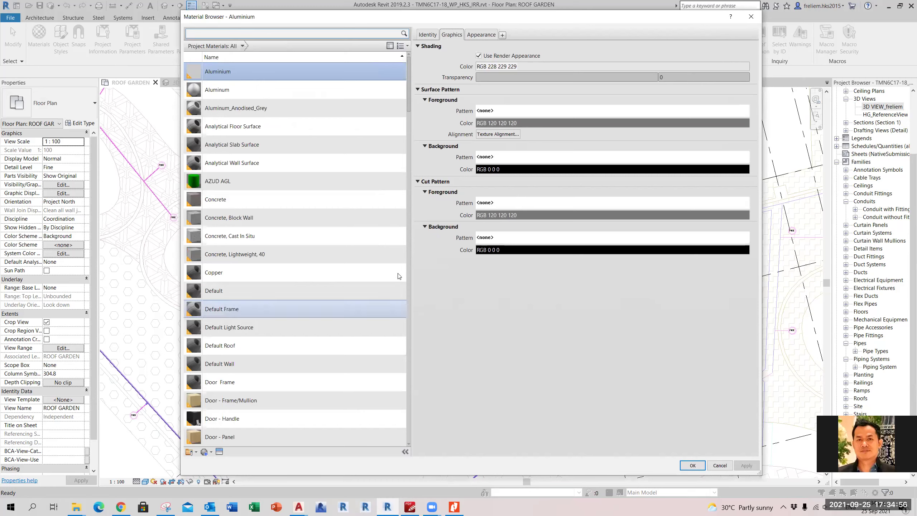
scroll(355, 276, "down", 10)
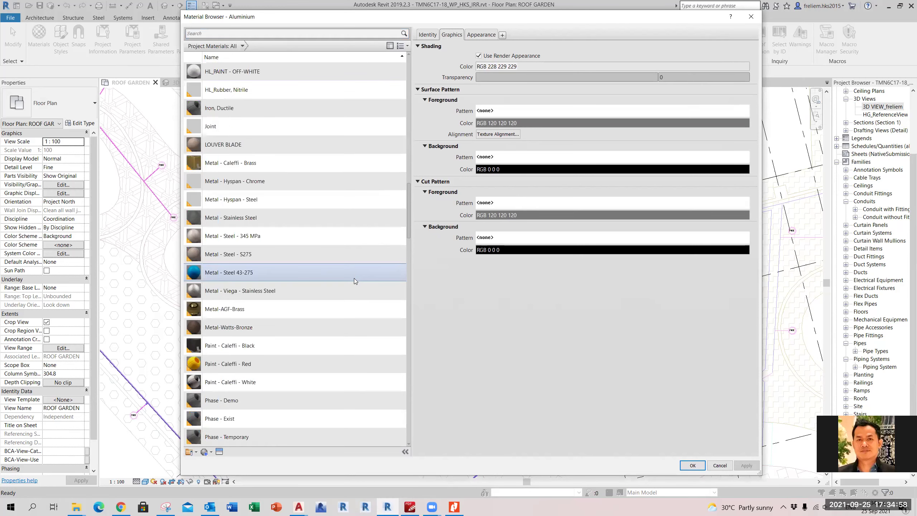
scroll(354, 278, "up", 6)
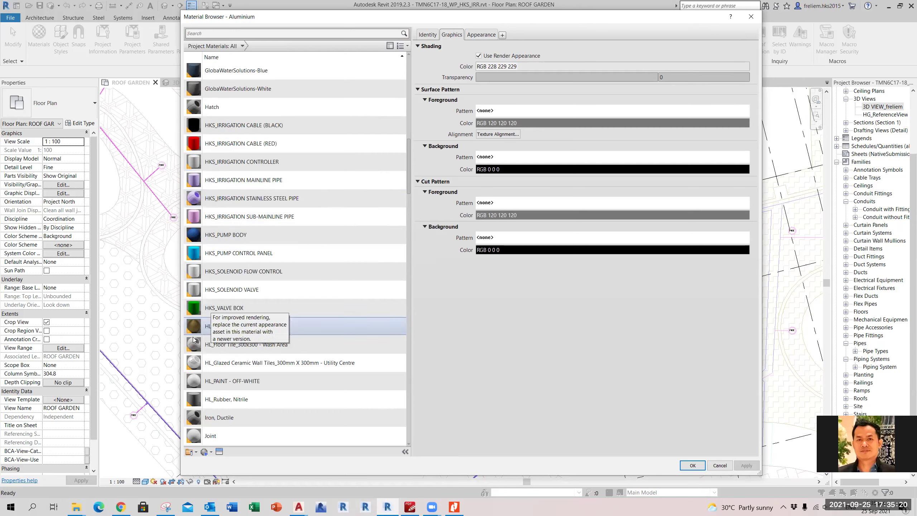
scroll(216, 343, "down", 1)
left_click(212, 453)
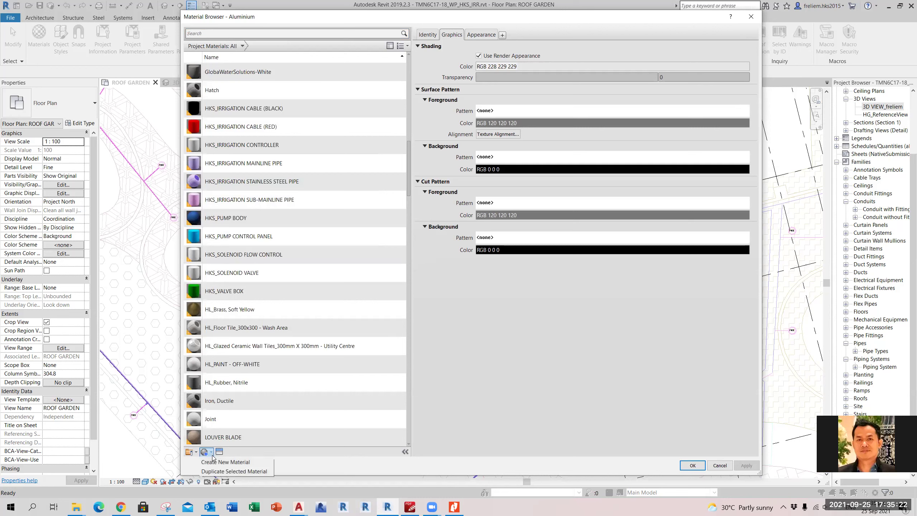
left_click(251, 463)
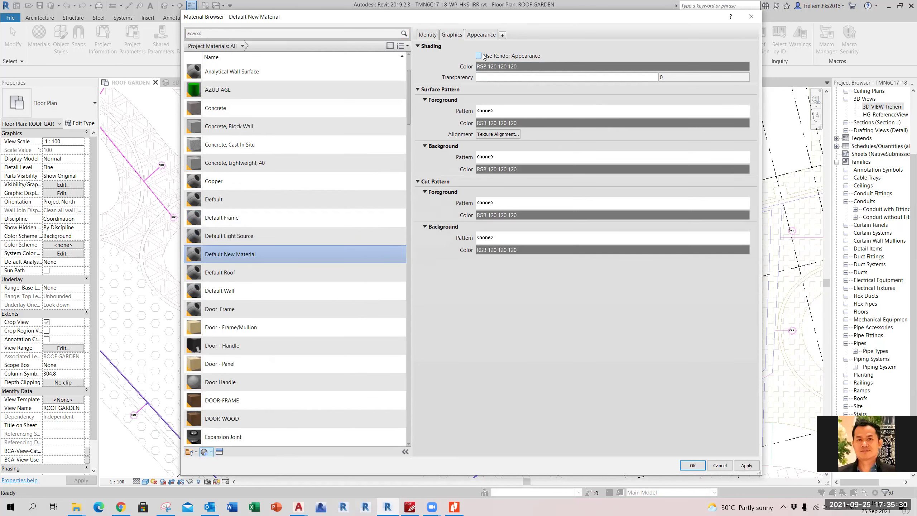
Rename the newly created material as HKS_IRRIGATION _MAINLINE PIPE and locate it among the project's HKS materials.
right_click(222, 256)
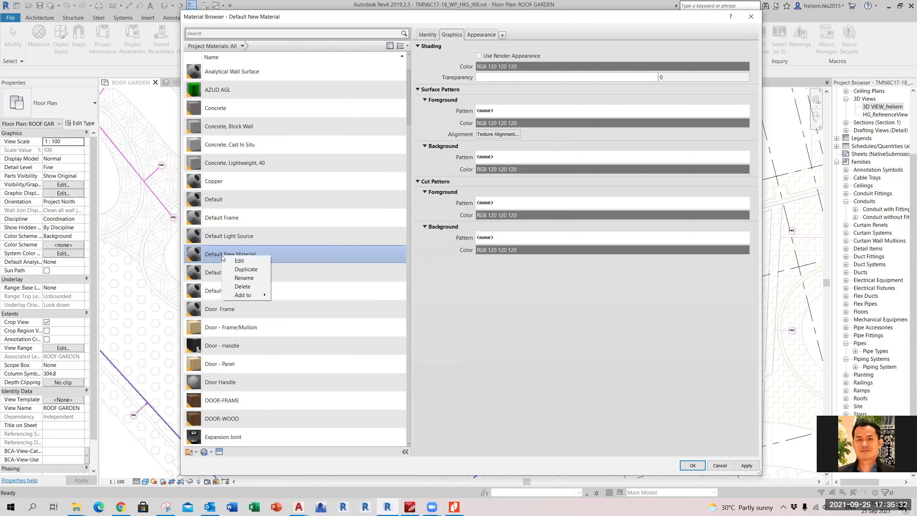
left_click(245, 277)
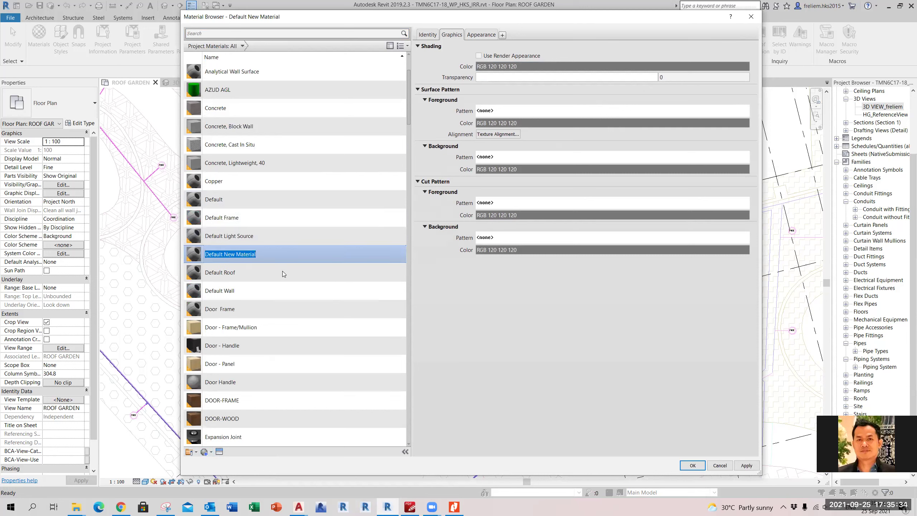
type("HKS_")
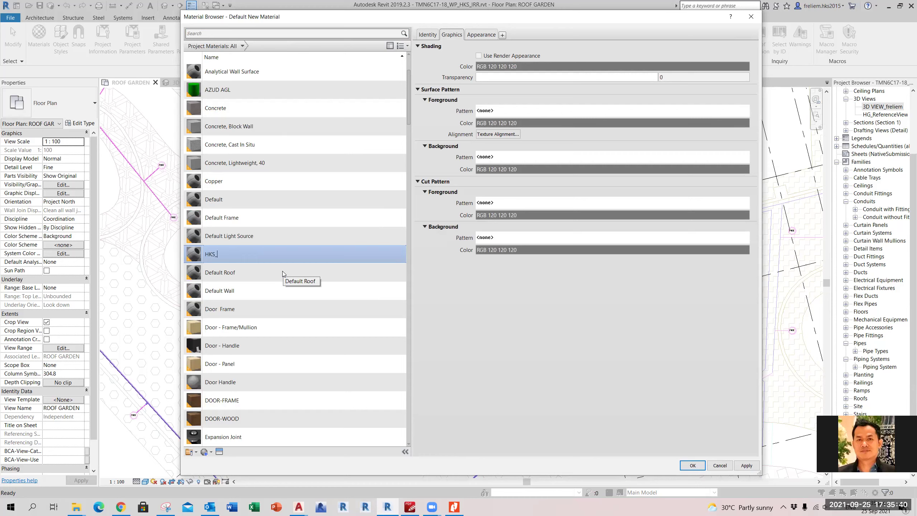
type("IRRIGATION")
type("_MAINLINE PIPE")
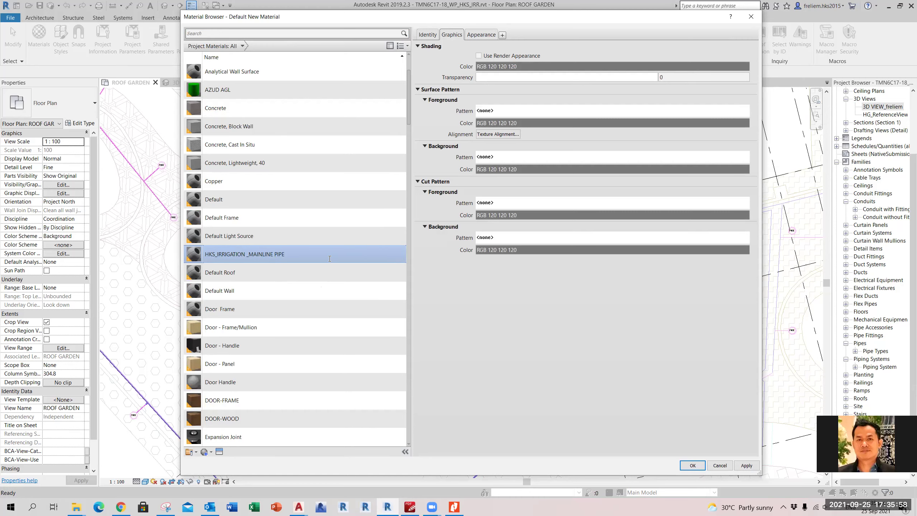
left_click(323, 303)
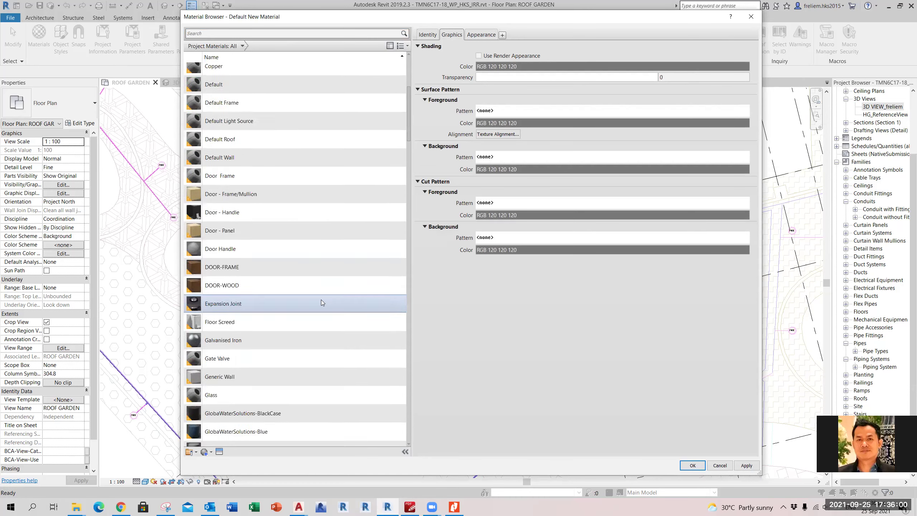
scroll(321, 300, "down", 5)
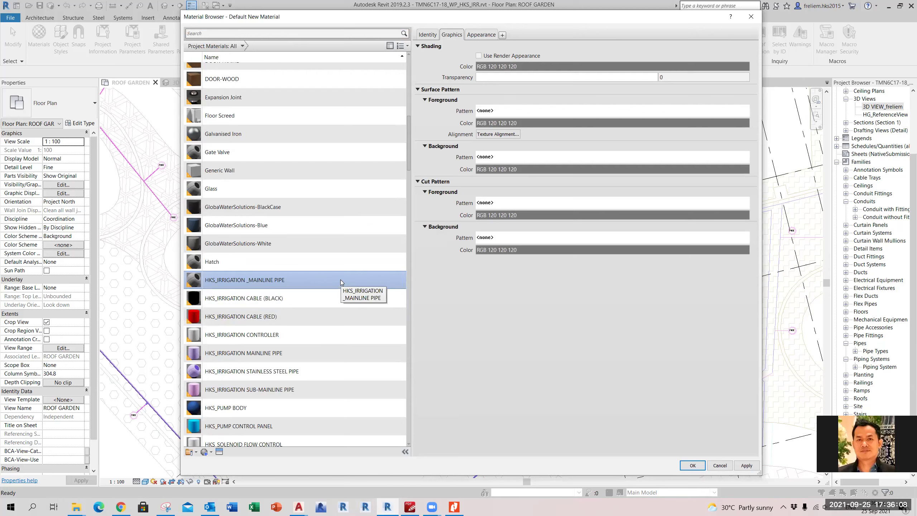
Start replacing the appearance asset of HKS_IRRIGATION _MAINLINE PIPE and show the Plastic category of the Appearance Library.
left_click(486, 36)
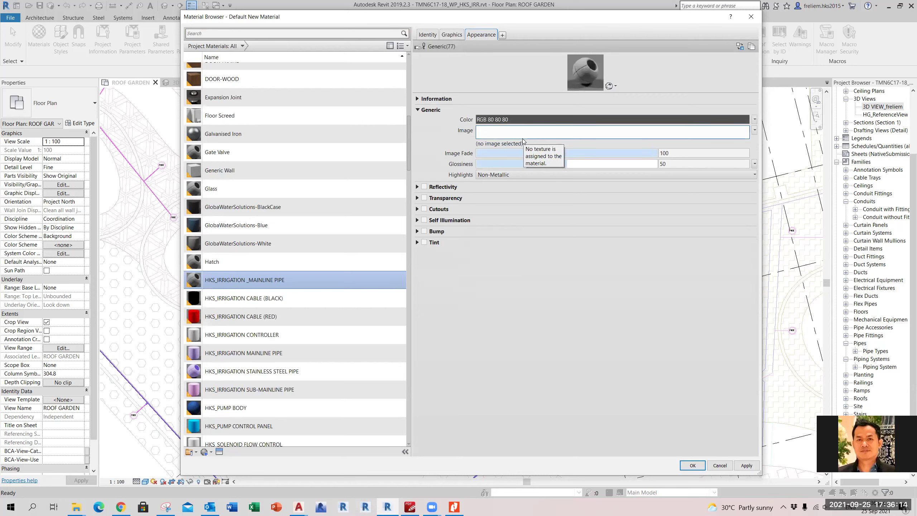
left_click(741, 47)
left_click_drag(309, 15, 460, 59)
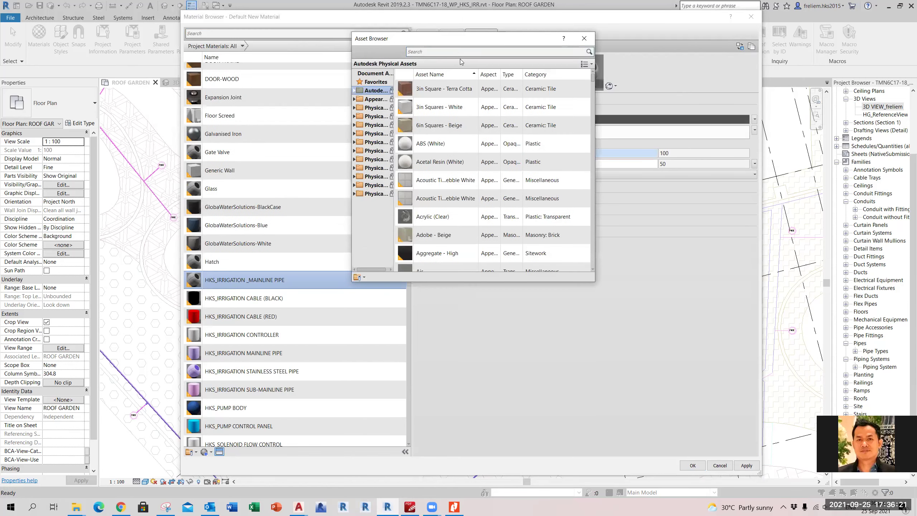
left_click(355, 99)
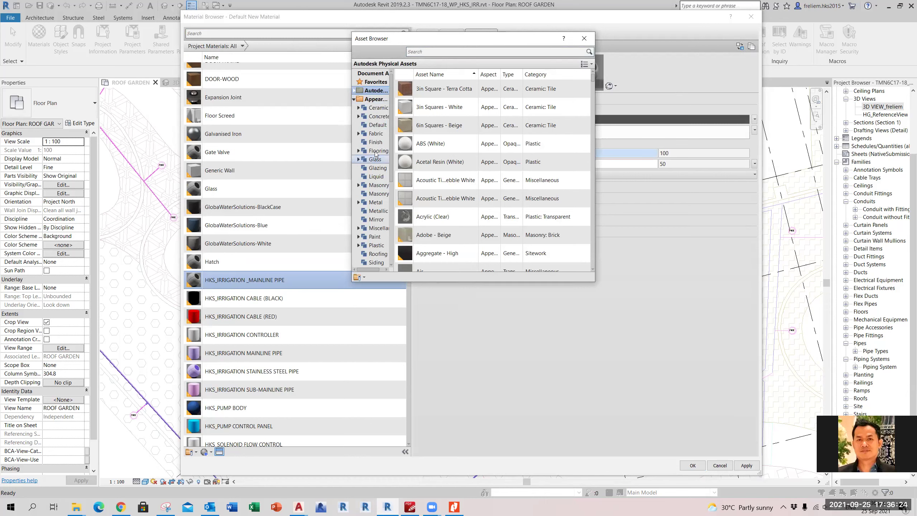
scroll(373, 208, "down", 3)
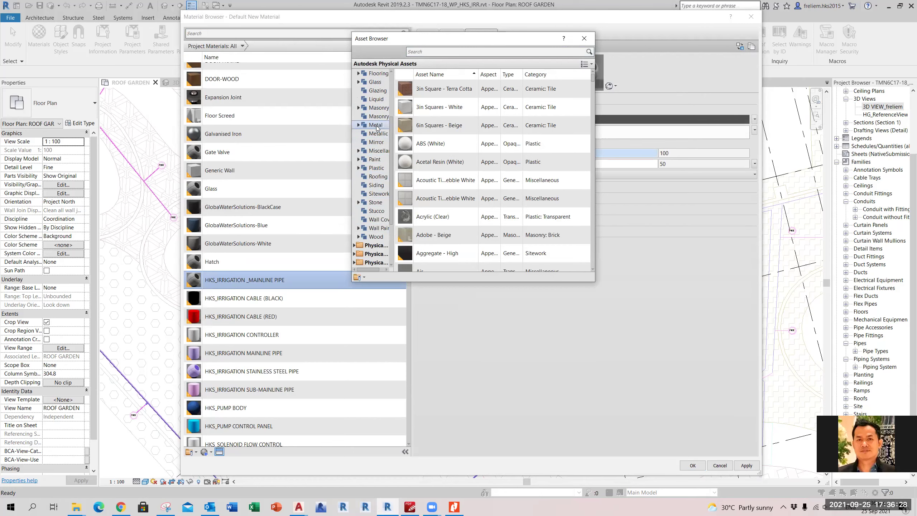
left_click(377, 168)
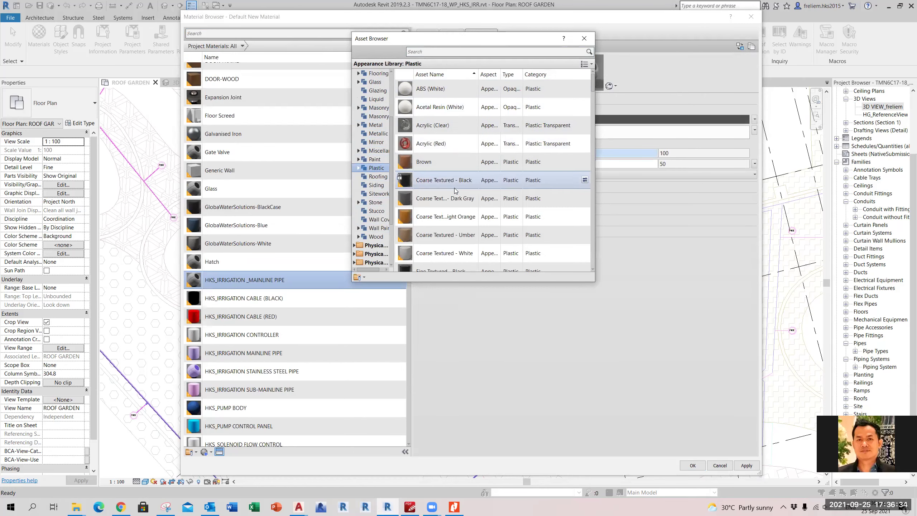
Find PVC - White among the plastic assets and apply it as the mainline pipe material's appearance.
scroll(459, 193, "down", 5)
scroll(460, 198, "down", 3)
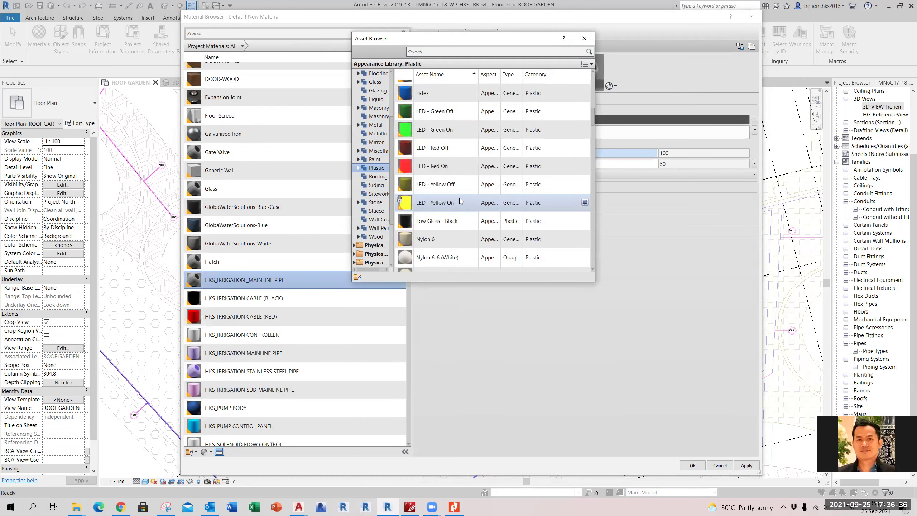
scroll(459, 202, "down", 8)
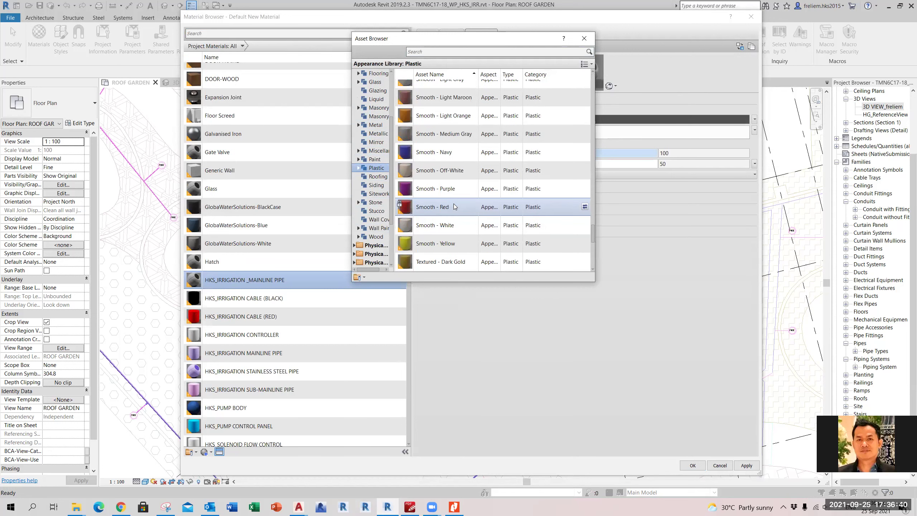
scroll(454, 207, "up", 4)
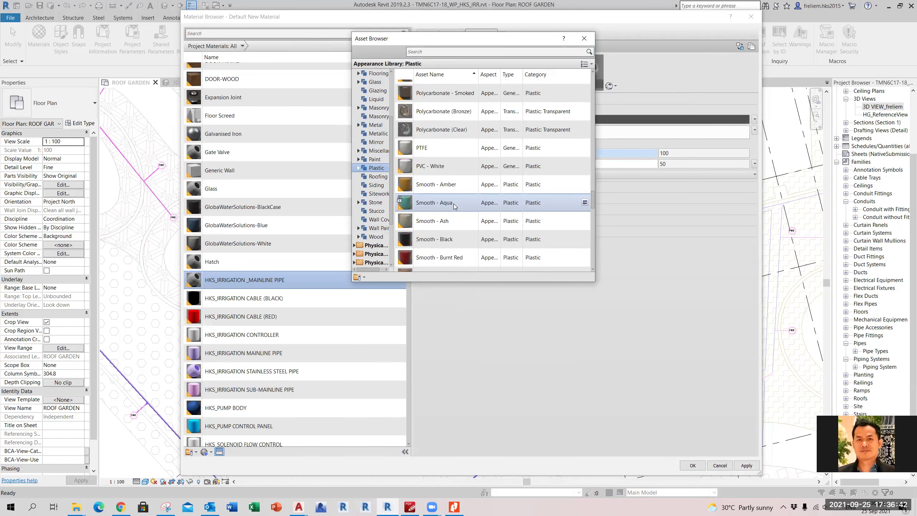
scroll(455, 206, "down", 3)
scroll(455, 207, "up", 3)
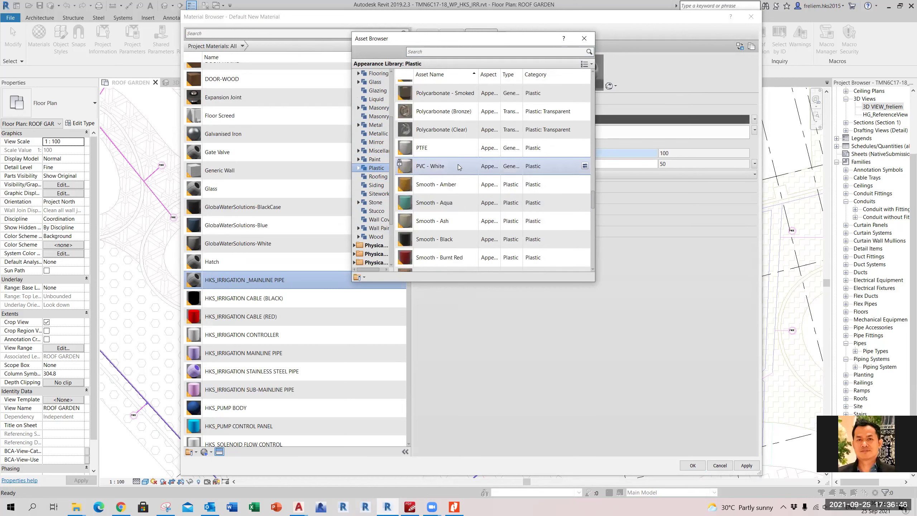
scroll(458, 164, "up", 1)
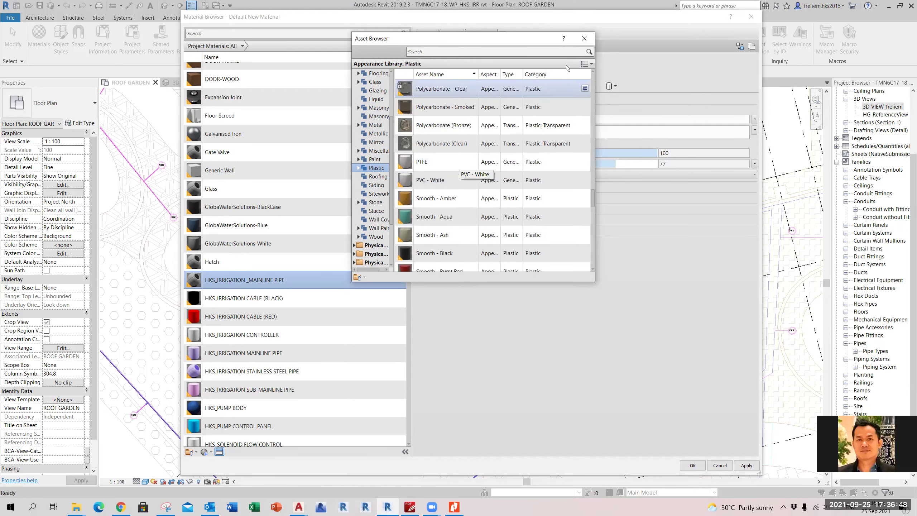
left_click(584, 39)
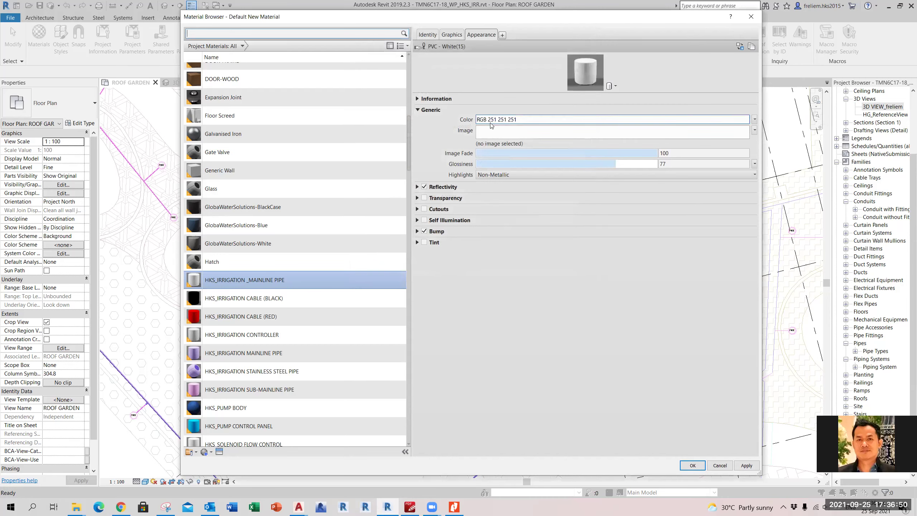
Set the appearance's generic color to blue (RGB 0 0 255) and turn off its Bump and Reflectivity.
left_click(522, 120)
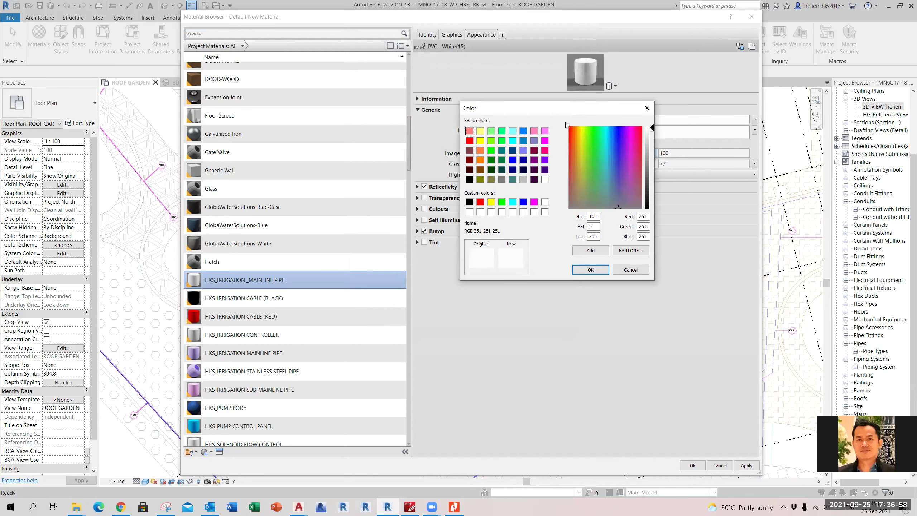
left_click(524, 151)
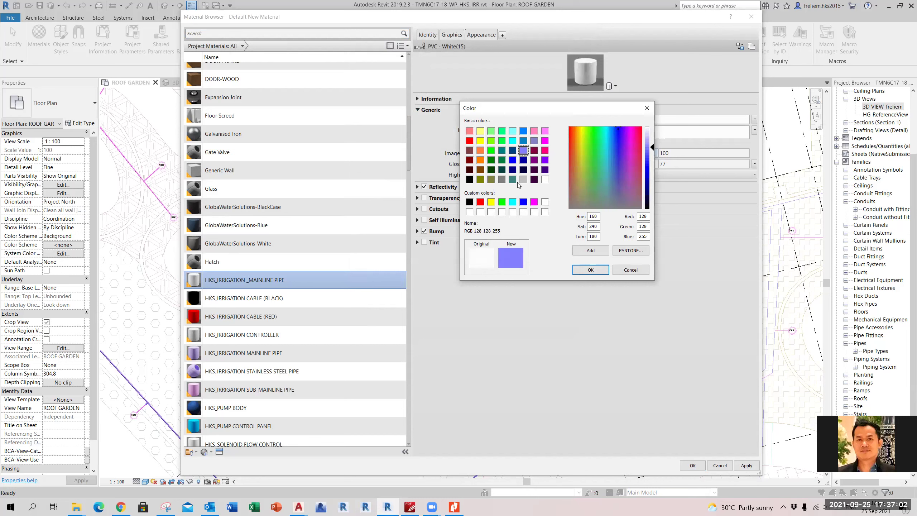
left_click(513, 161)
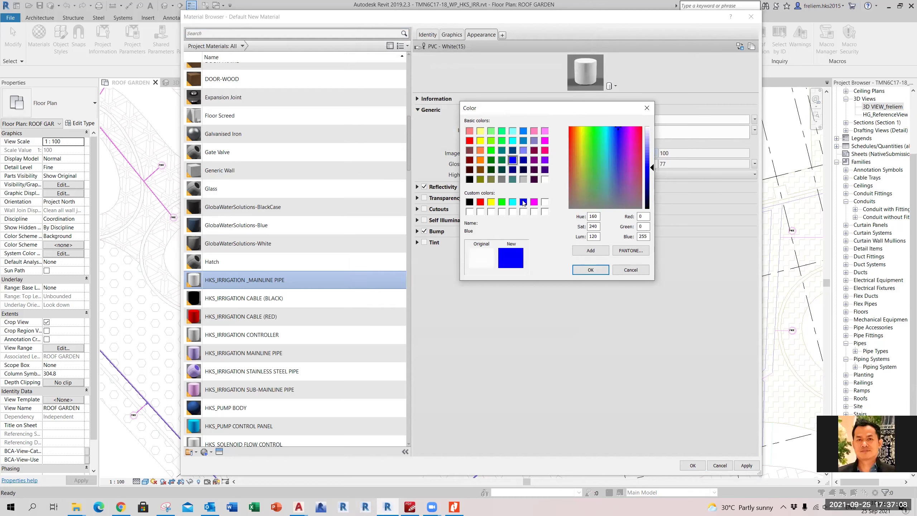
left_click(587, 269)
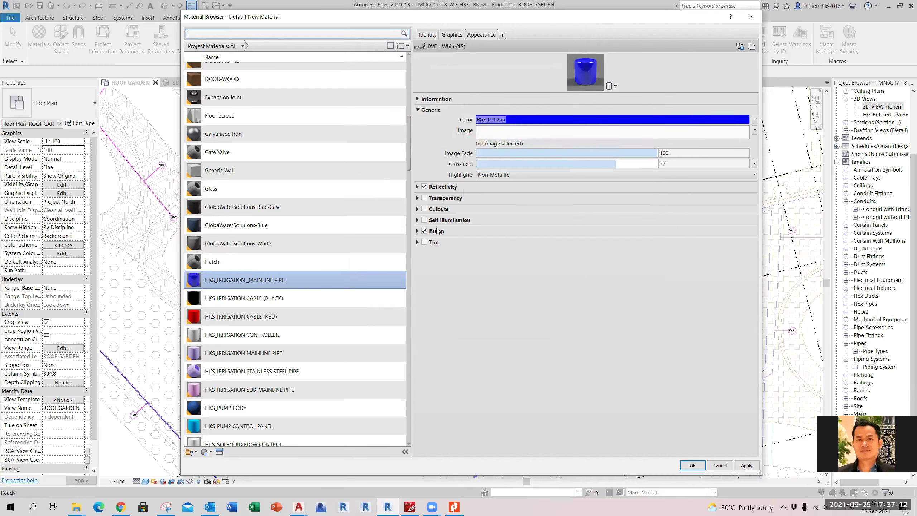
left_click(424, 232)
left_click(424, 187)
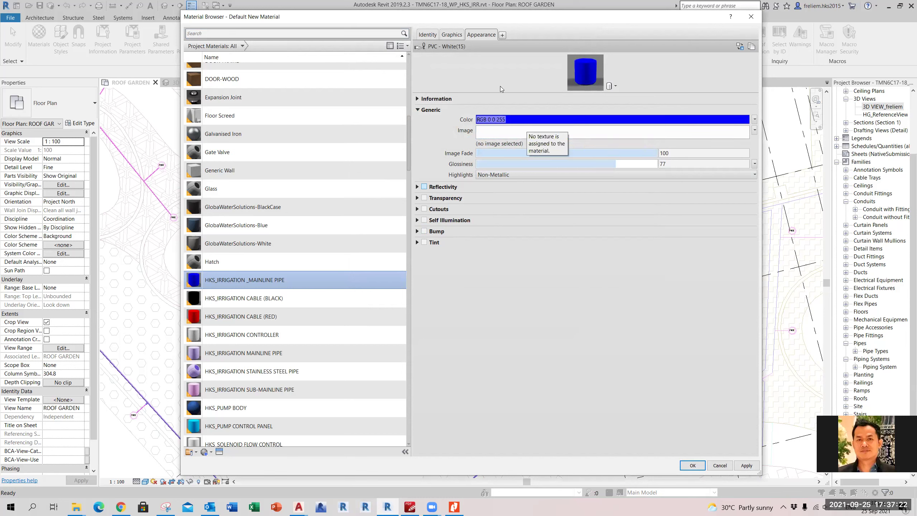
Use the render appearance for shading and set the surface foreground pattern to solid fill in blue (RGB 0 0 255).
left_click(452, 34)
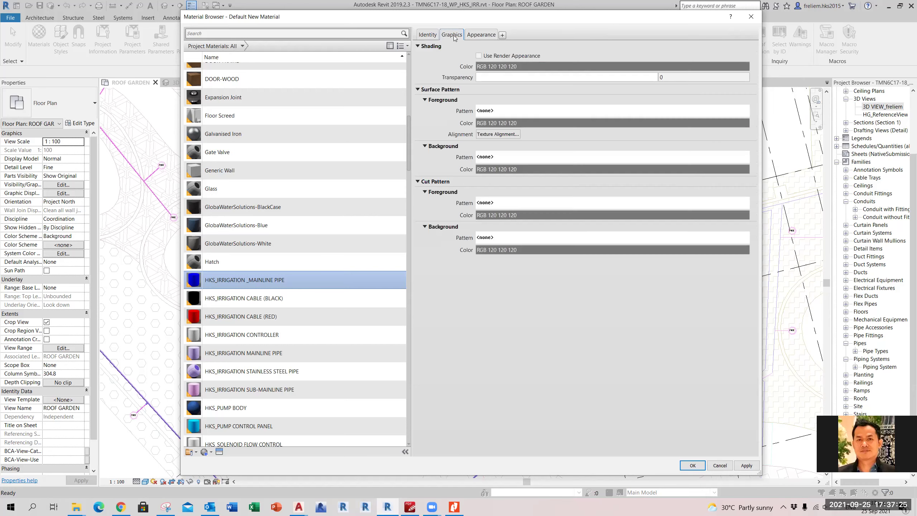
left_click(479, 55)
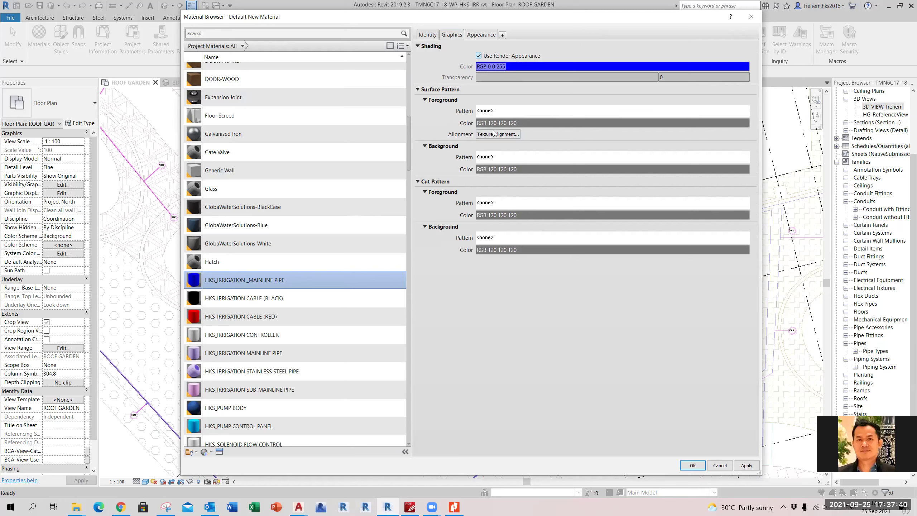
left_click(509, 111)
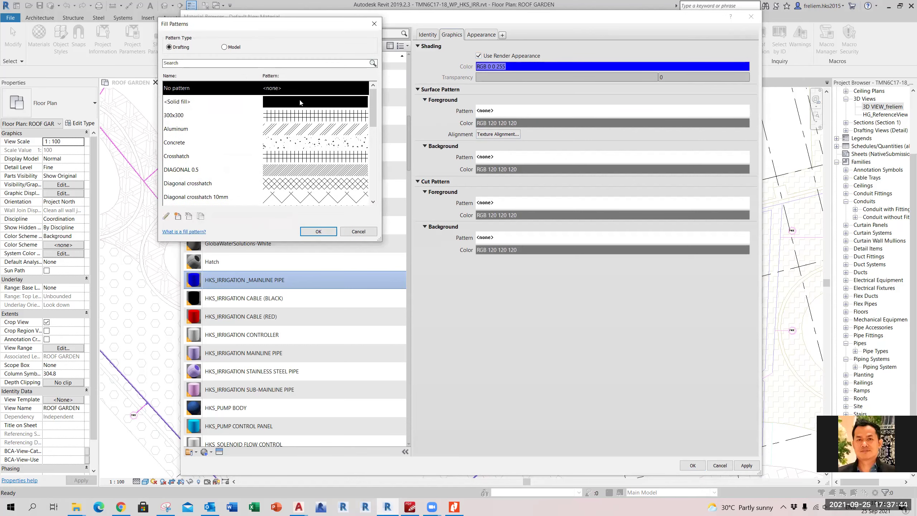
left_click(303, 101)
left_click(330, 232)
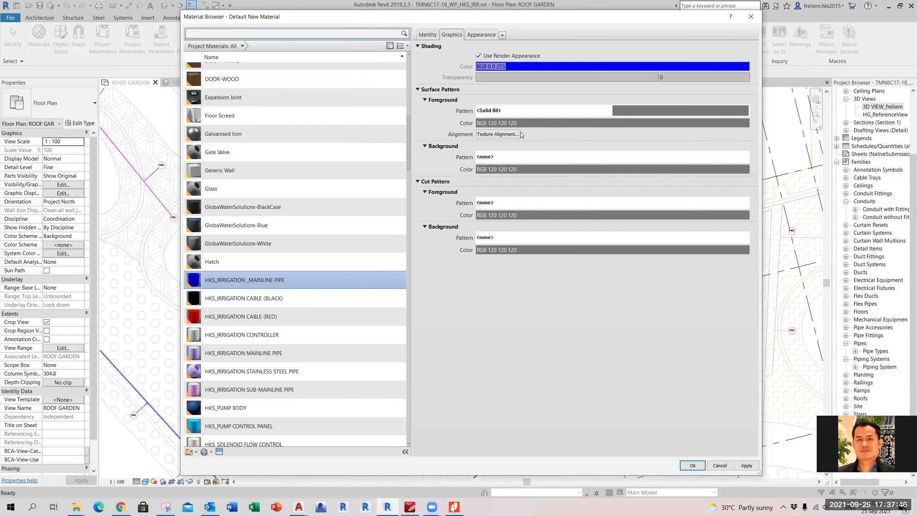
left_click(535, 124)
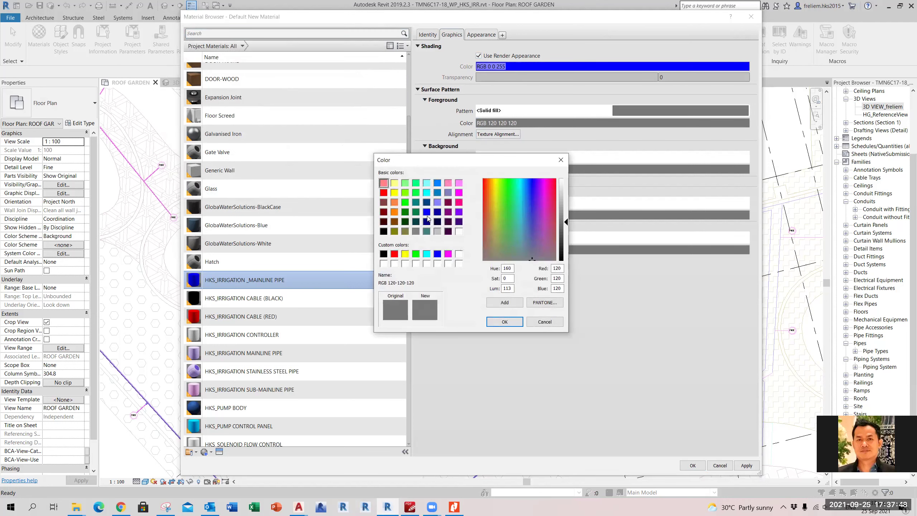
left_click(427, 212)
left_click(498, 323)
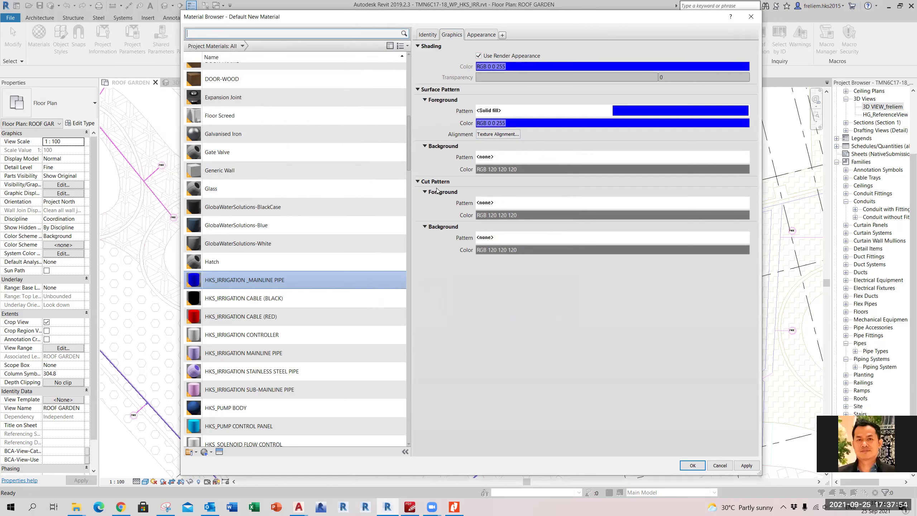
Set the material's cut foreground pattern to solid fill in blue (RGB 0 0 255).
left_click(523, 204)
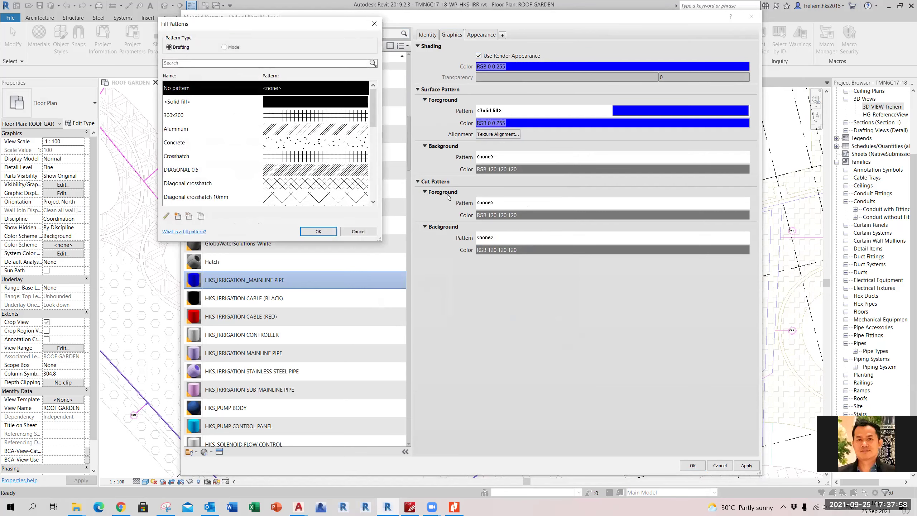
left_click(286, 103)
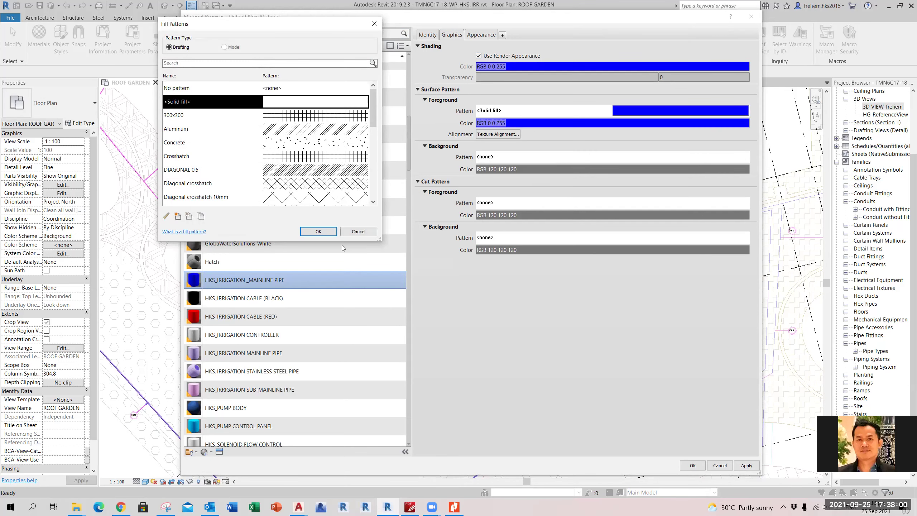
left_click(319, 231)
left_click(522, 215)
left_click(438, 254)
left_click(426, 212)
left_click(504, 321)
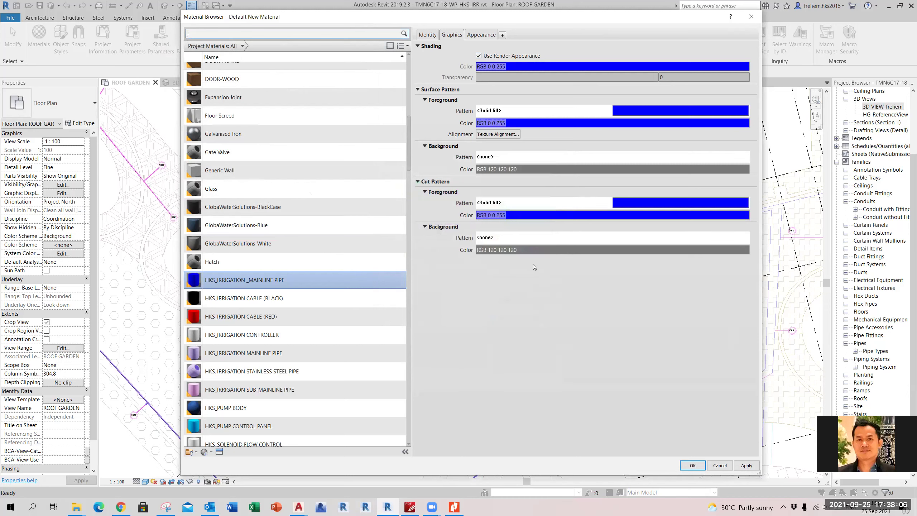
Assign the finished material to the new segment and create the Irrigation Pipe (Mainline) segment.
left_click(695, 467)
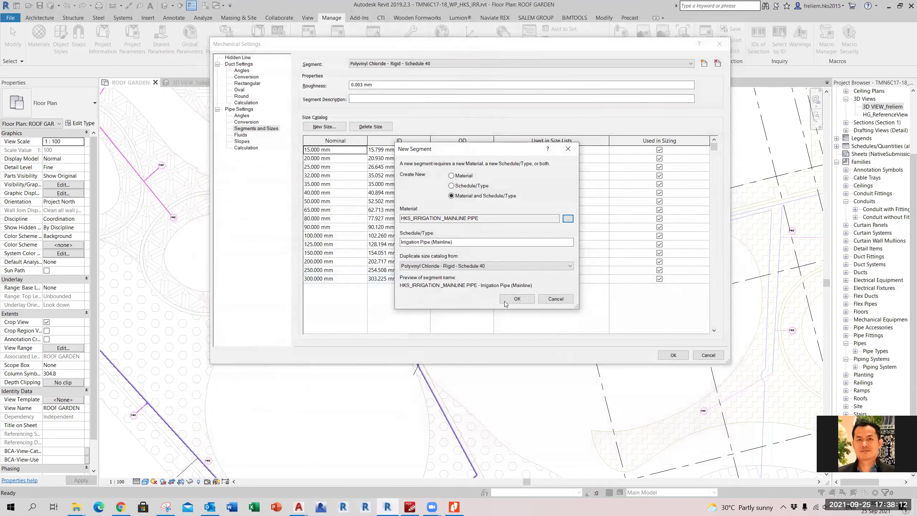
left_click(511, 300)
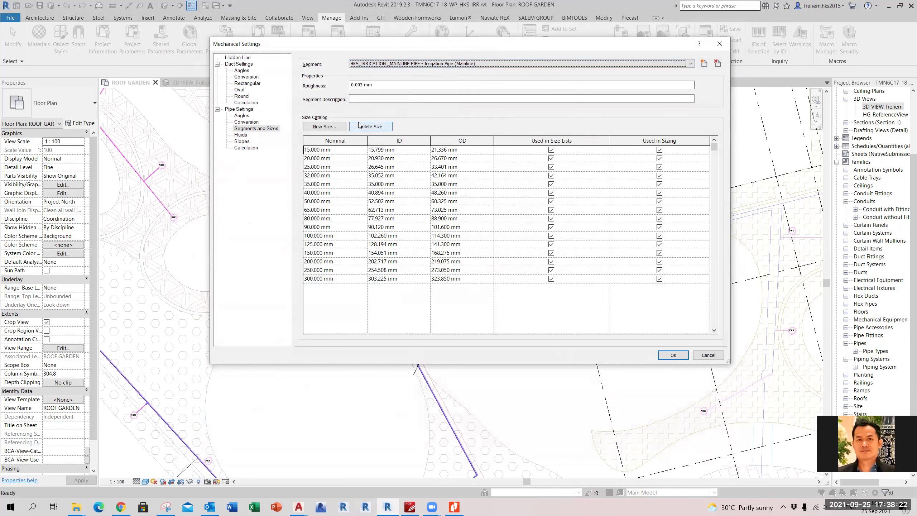
left_click(381, 85)
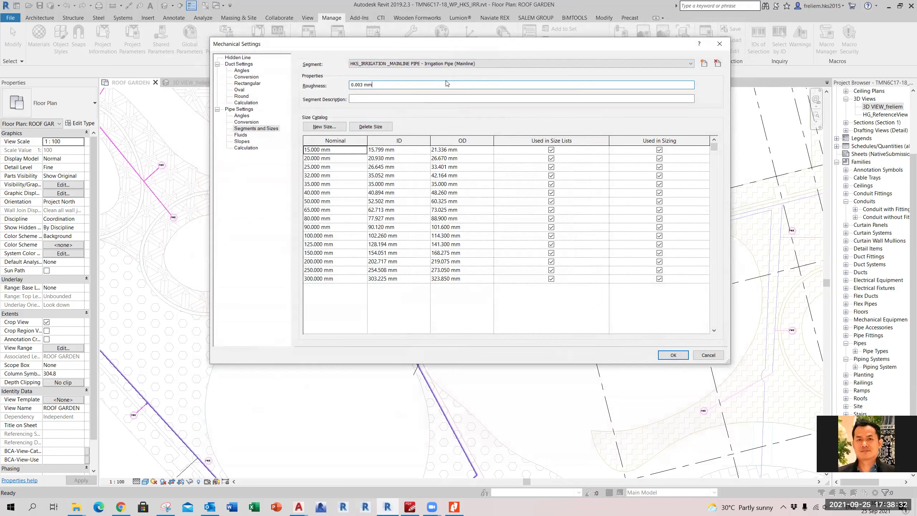
Consult the existing uPVC Irrigation Pipe - IRR (AW) segment and give the new mainline segment the description Irrigation Mainline.
left_click(506, 65)
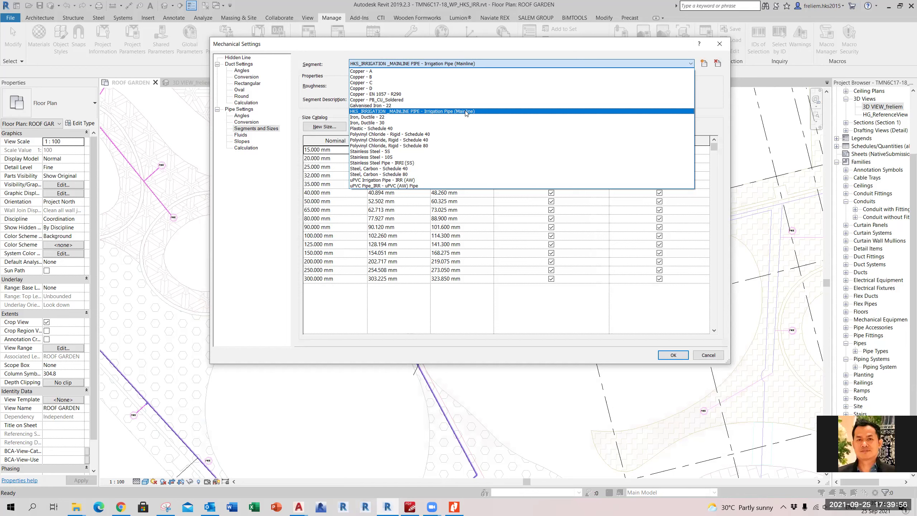
left_click(428, 181)
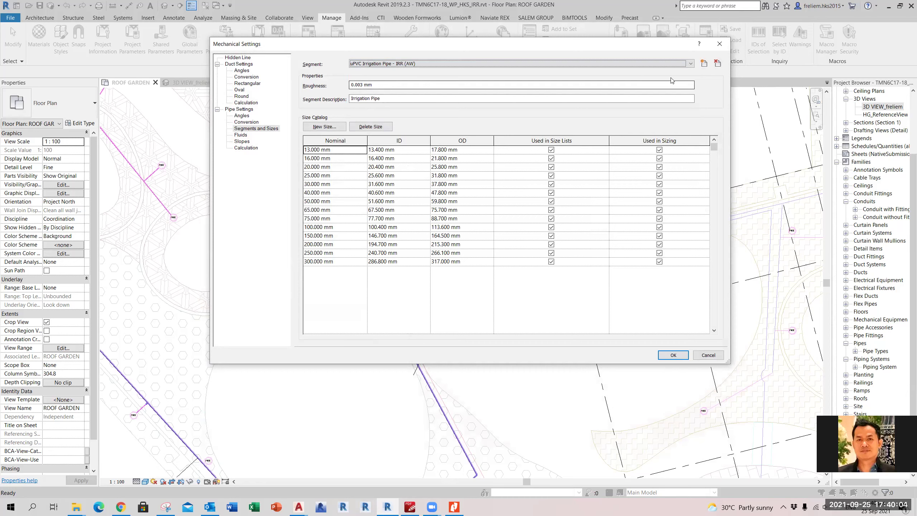
left_click(690, 64)
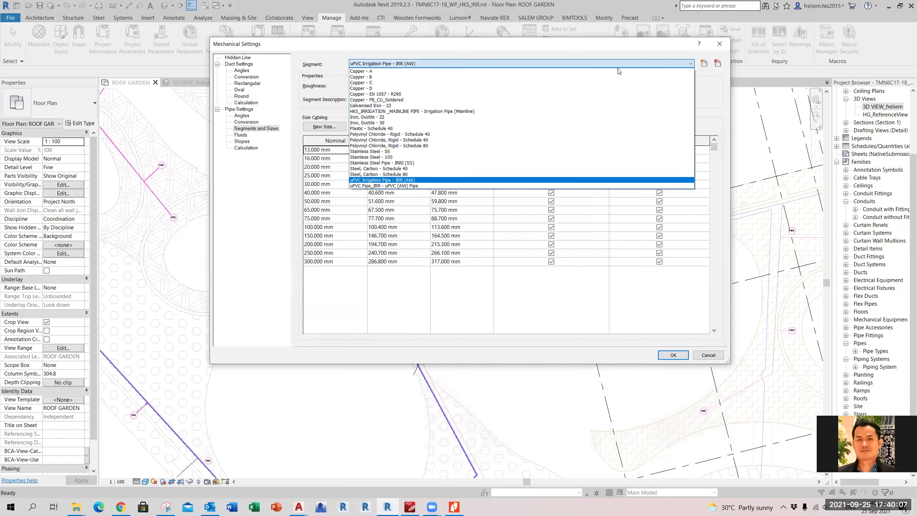
left_click(506, 111)
left_click(378, 98)
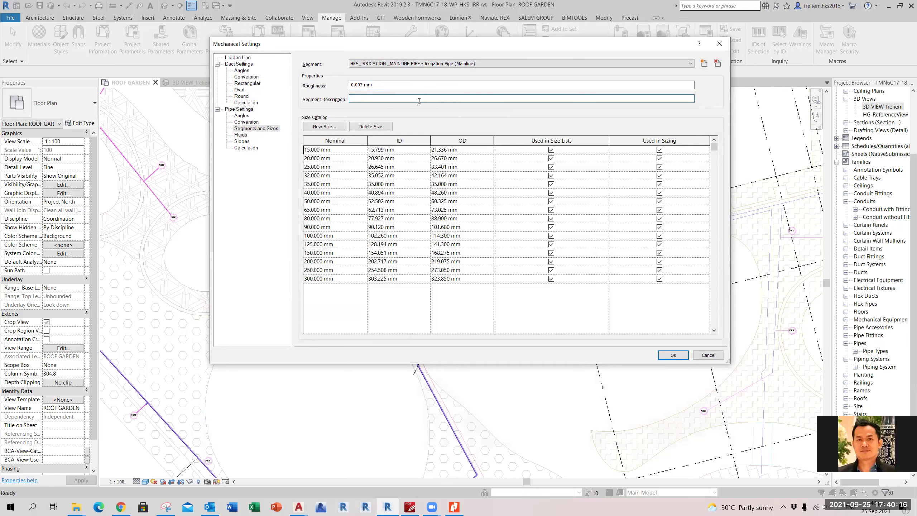
type("Irrigation mainline")
key("BackSpace")
type("M")
Delete the copied nominal sizes from 20 mm through 250 mm from the mainline segment's size catalog.
left_click(328, 159)
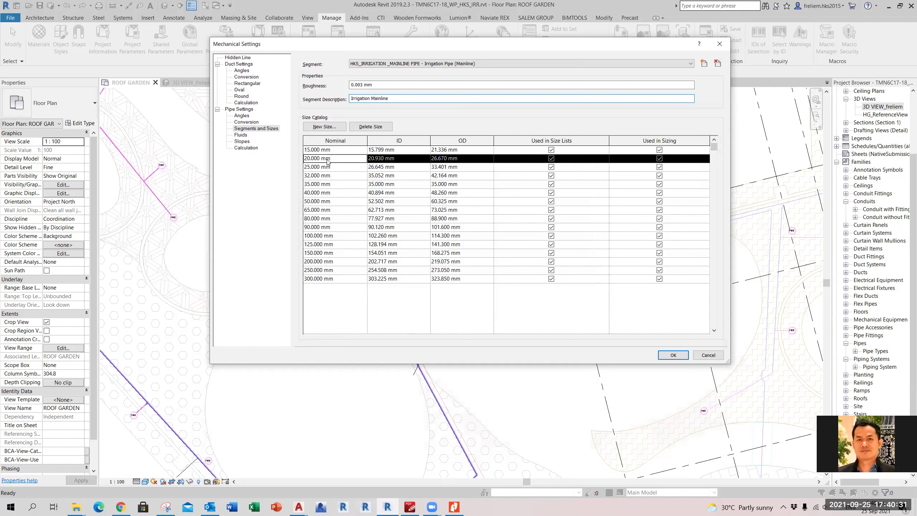
left_click(371, 126)
left_click(370, 126)
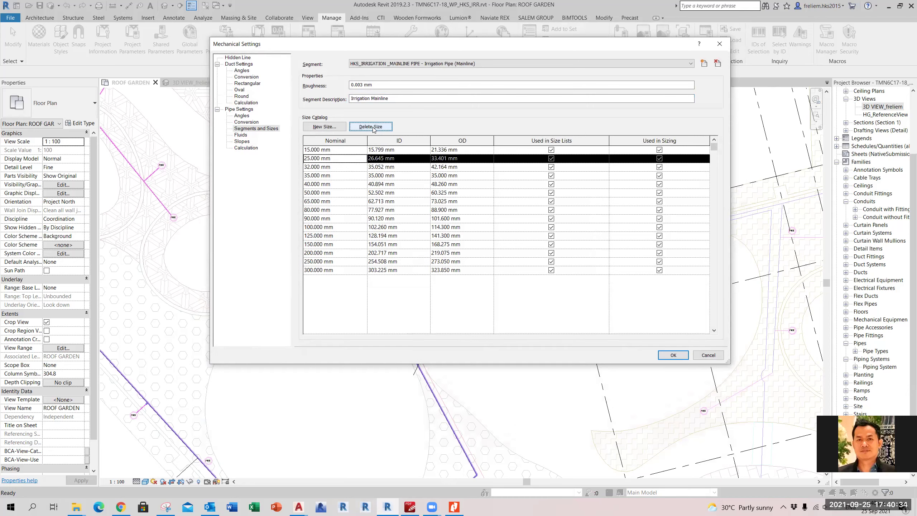
left_click(371, 126)
left_click(371, 127)
left_click(371, 126)
left_click(371, 127)
left_click(371, 126)
left_click(370, 126)
left_click(372, 128)
left_click(372, 127)
left_click(372, 128)
left_click(372, 127)
left_click(372, 128)
left_click(372, 127)
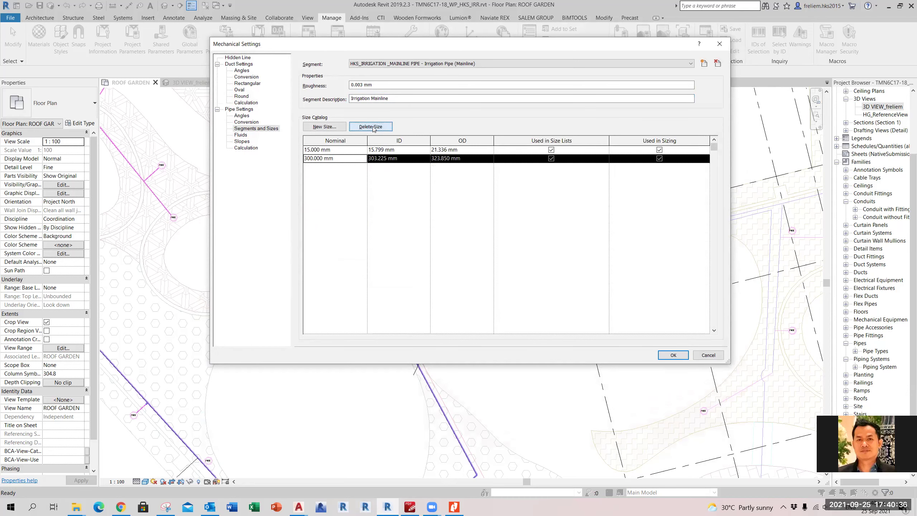
Delete the 300 mm size from the mainline segment's catalog and consult the uPVC pipe size table in the Irrigation Pipe (uPVC) PDF.
left_click(372, 128)
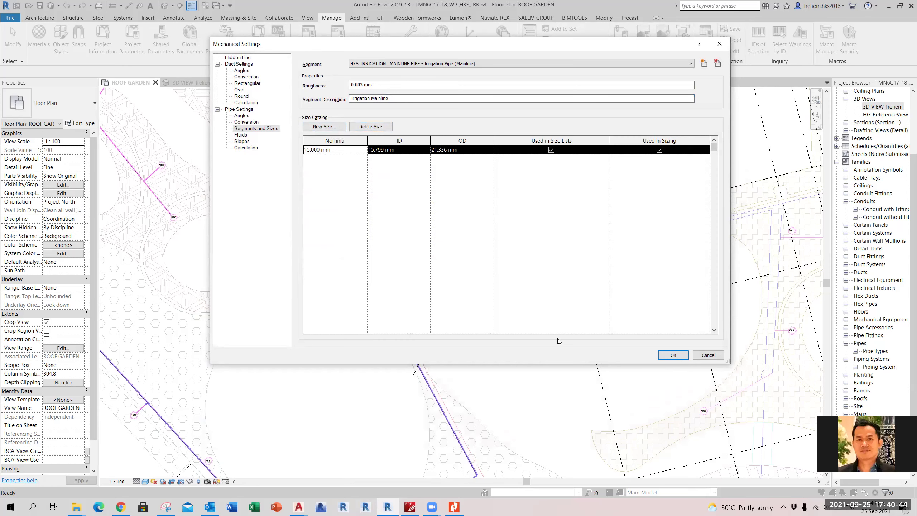
left_click(455, 508)
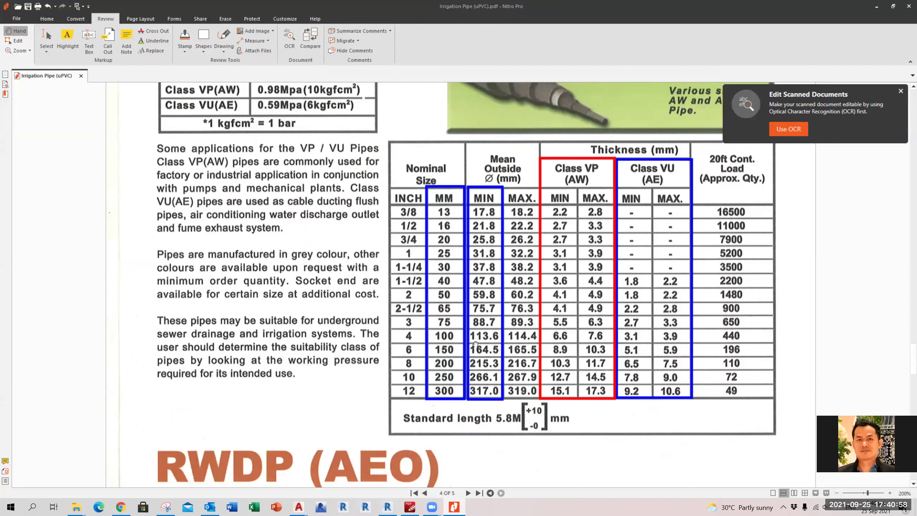
left_click(457, 507)
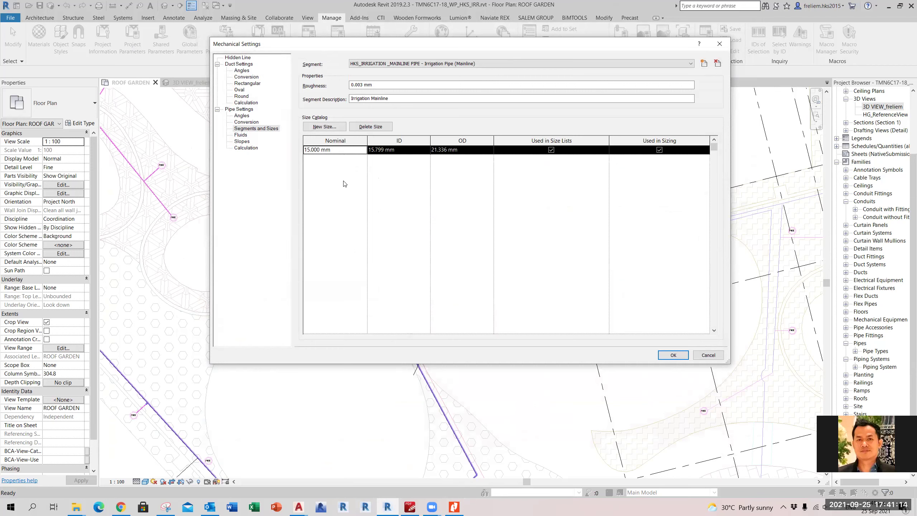
Start a new pipe size for the mainline segment with nominal 13 mm and an outside diameter of 17.8 mm from the PDF table.
left_click(387, 153)
left_click(361, 154)
left_click(324, 127)
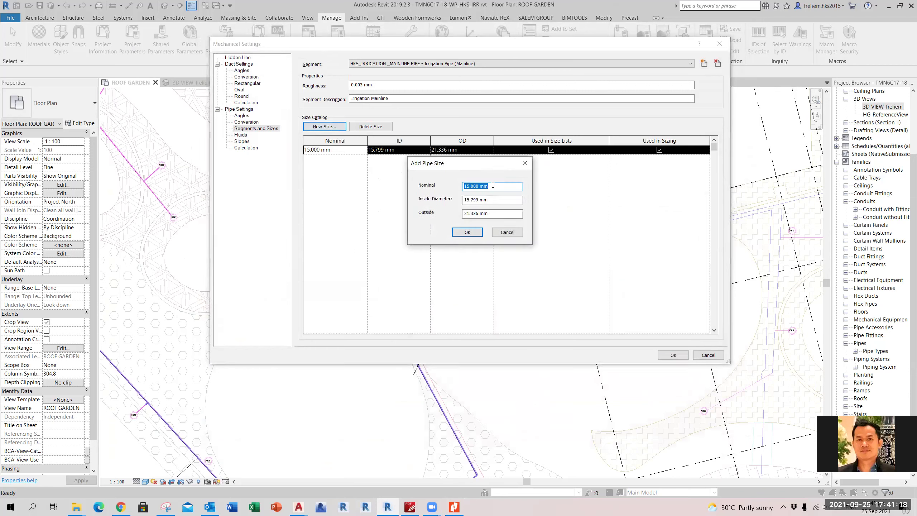
type("13")
left_click(484, 200)
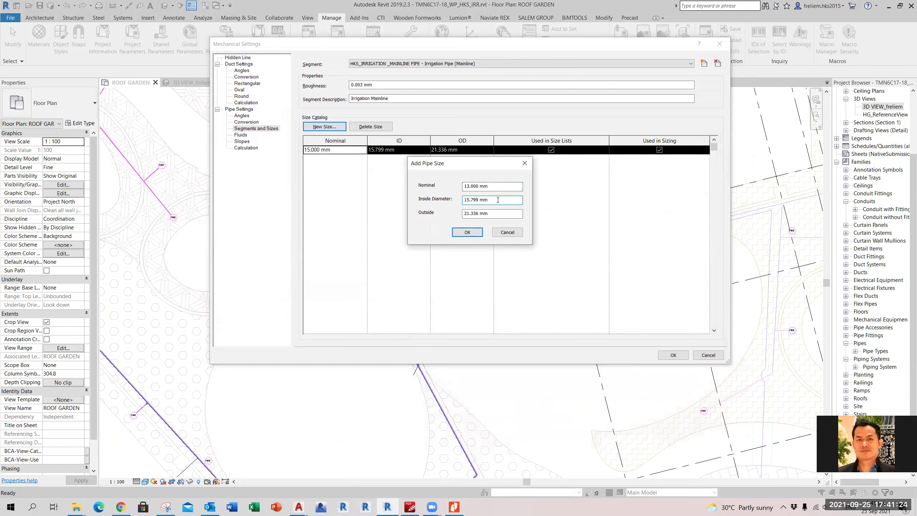
left_click(454, 507)
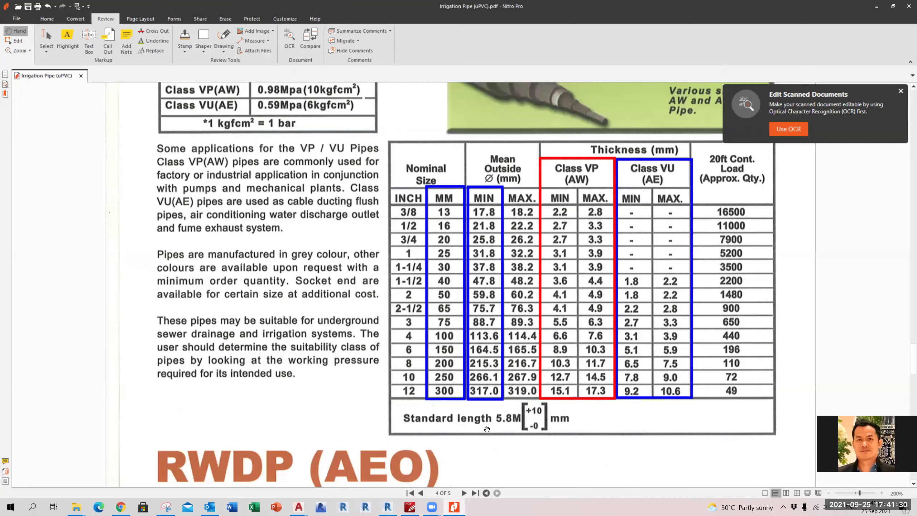
key("alt+Tab")
key("Tab")
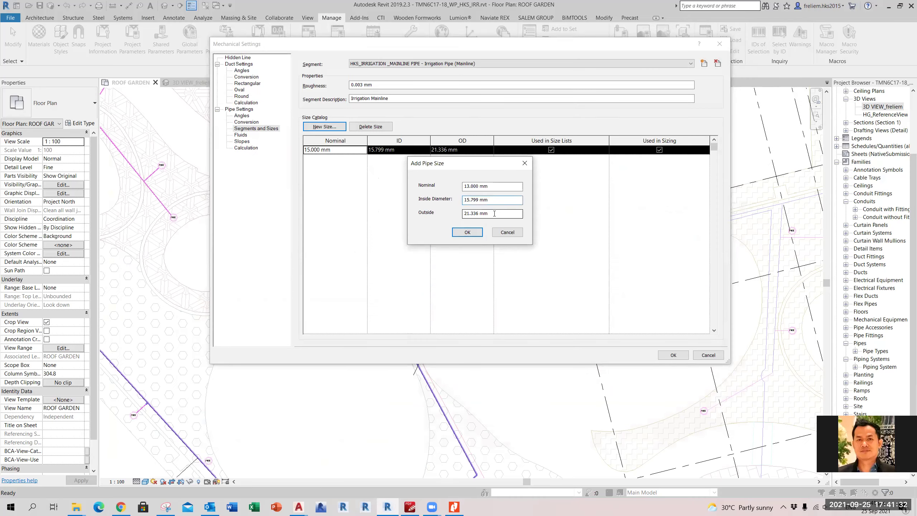
type("17.8")
Check the Class VP (AW) thickness in the PDF, set the inside diameter to 13.4 mm and add the 13 mm size.
left_click(494, 201)
left_click_drag(497, 199, 441, 207)
left_click(454, 507)
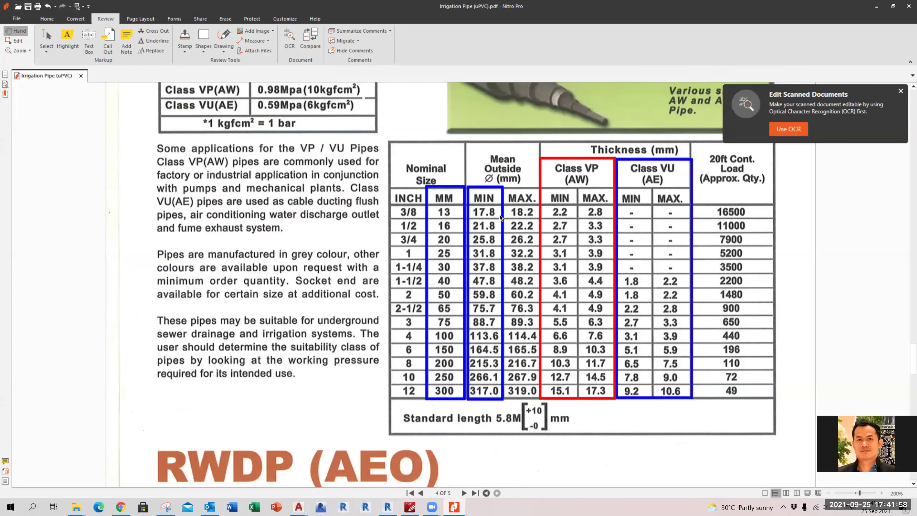
key("alt+Tab")
left_click_drag(492, 200, 442, 202)
type("13")
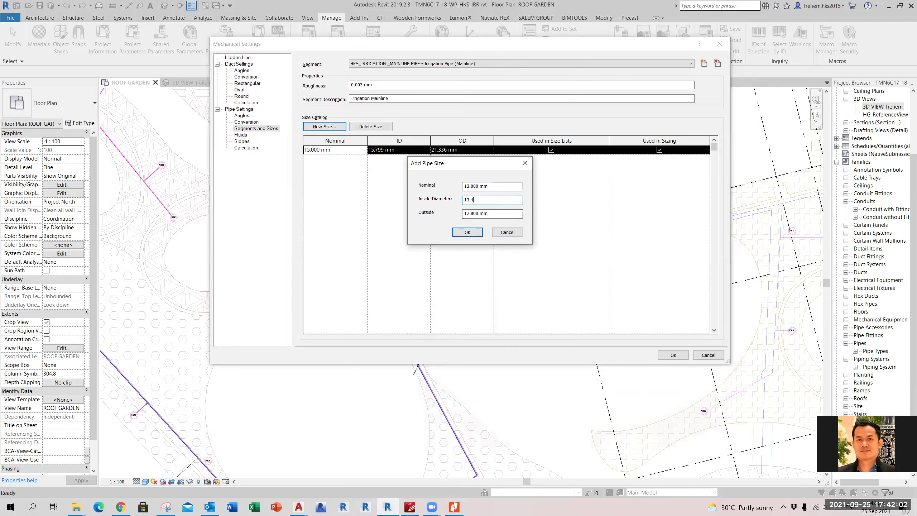
type(".4")
left_click(467, 232)
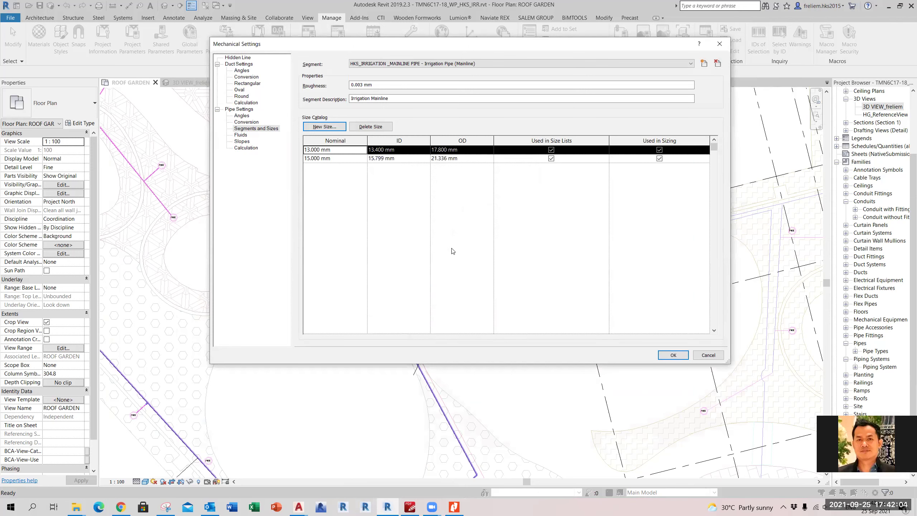
Delete the leftover 15 mm size from the catalog and look up the next nominal size in the PDF table.
left_click(334, 160)
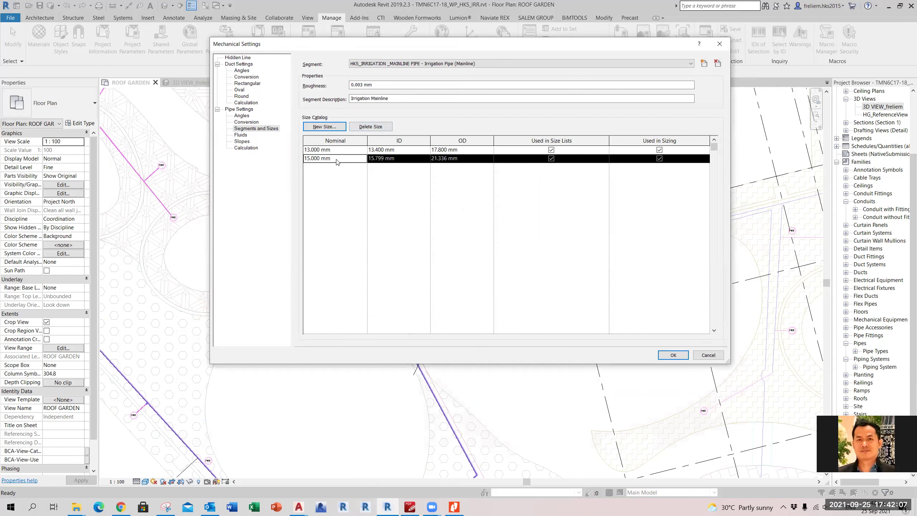
left_click(375, 127)
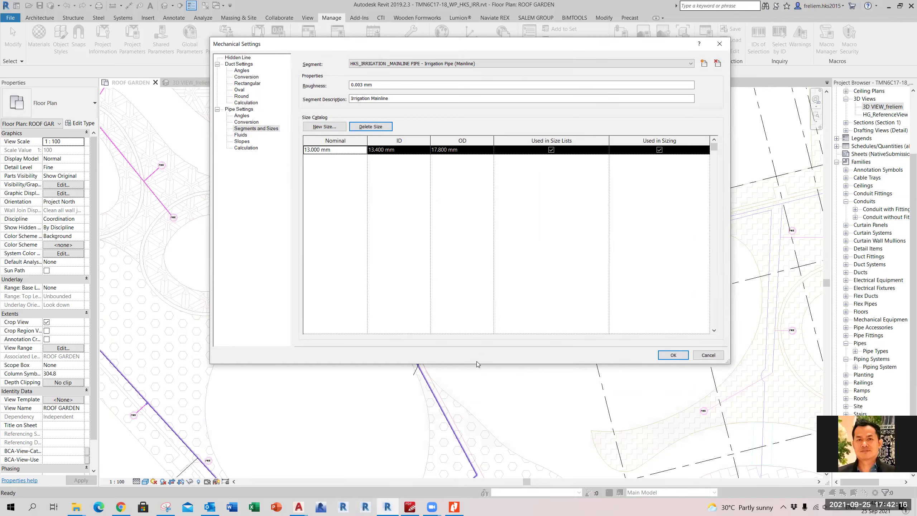
left_click(454, 507)
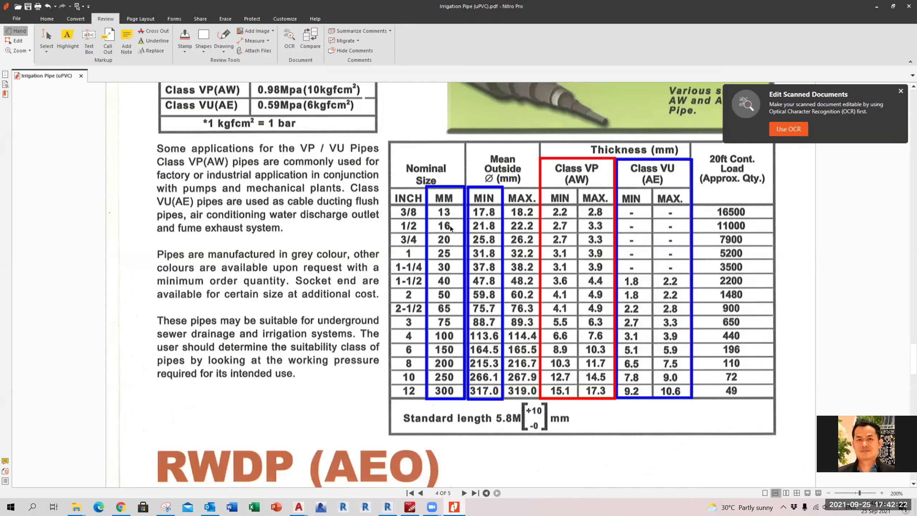
left_click(454, 507)
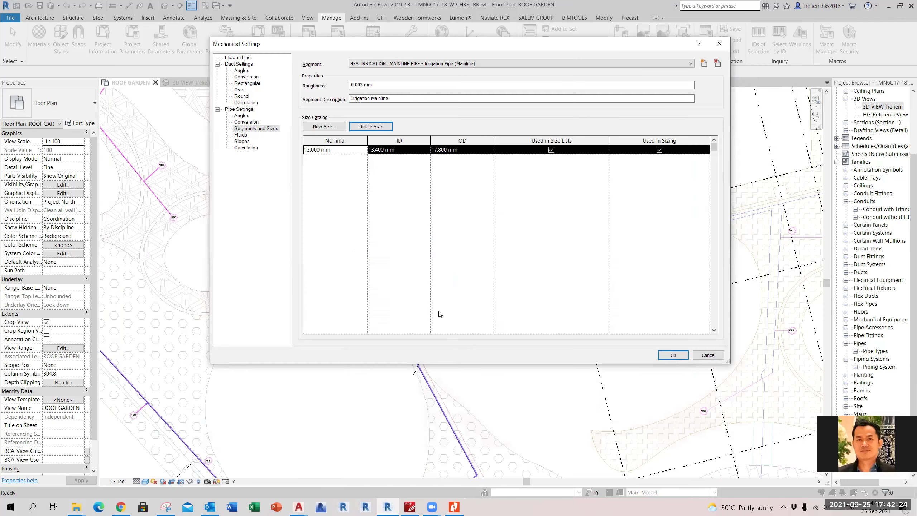
Start another pipe size with nominal 16 mm and an outside diameter of 21.8 mm, as listed in the PDF table.
left_click(329, 127)
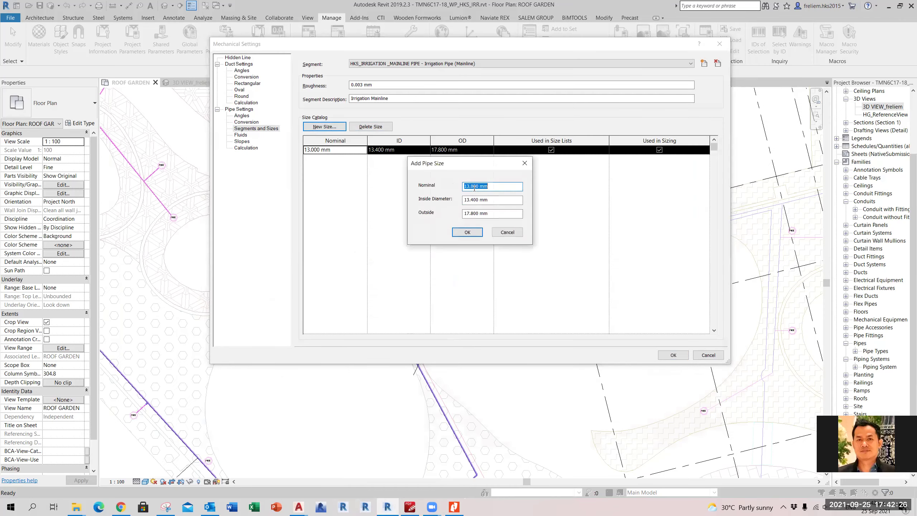
type("16")
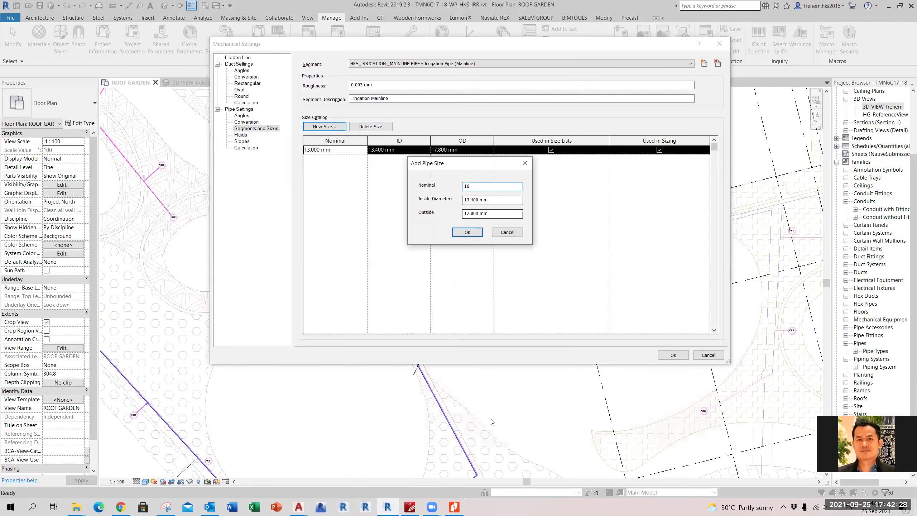
left_click(454, 507)
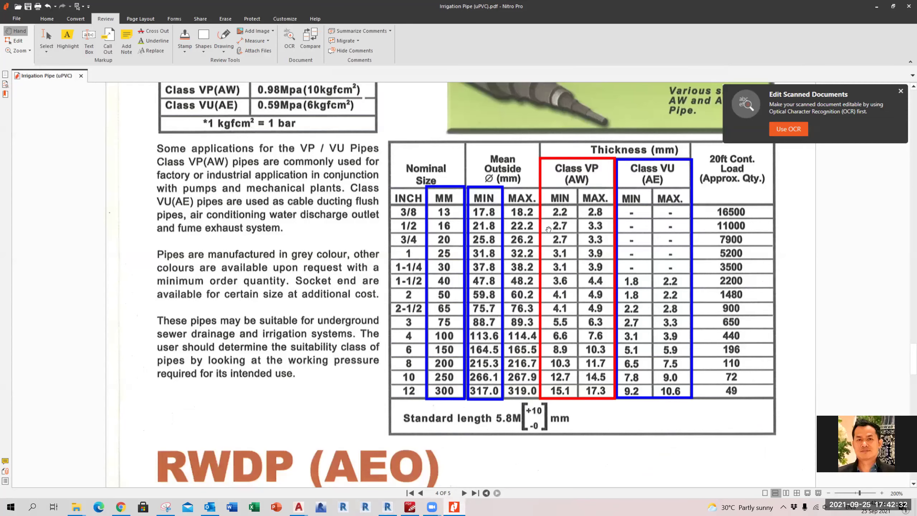
left_click(455, 507)
left_click_drag(492, 214, 412, 225)
type("21.")
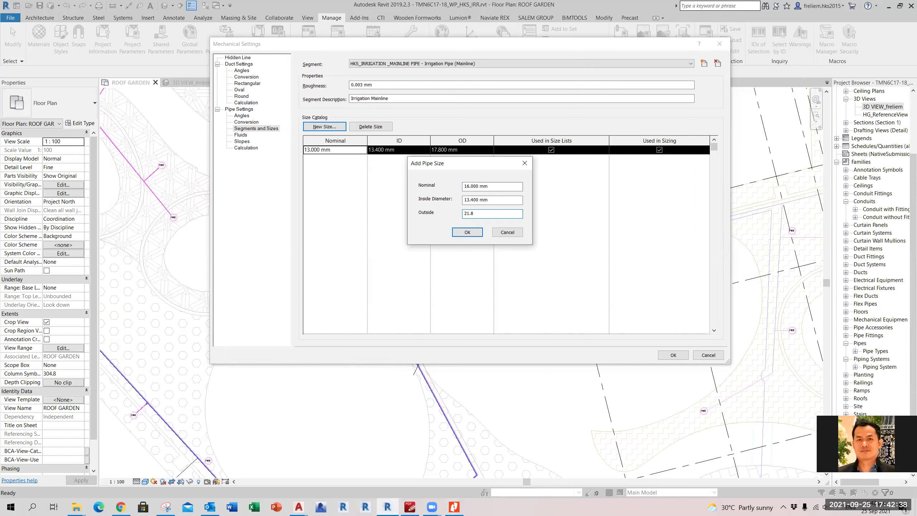
type("8")
Check the wall thickness in the PDF, set the inside diameter to 16.4 mm and add the 16 mm size.
left_click_drag(496, 198, 461, 202)
left_click(459, 507)
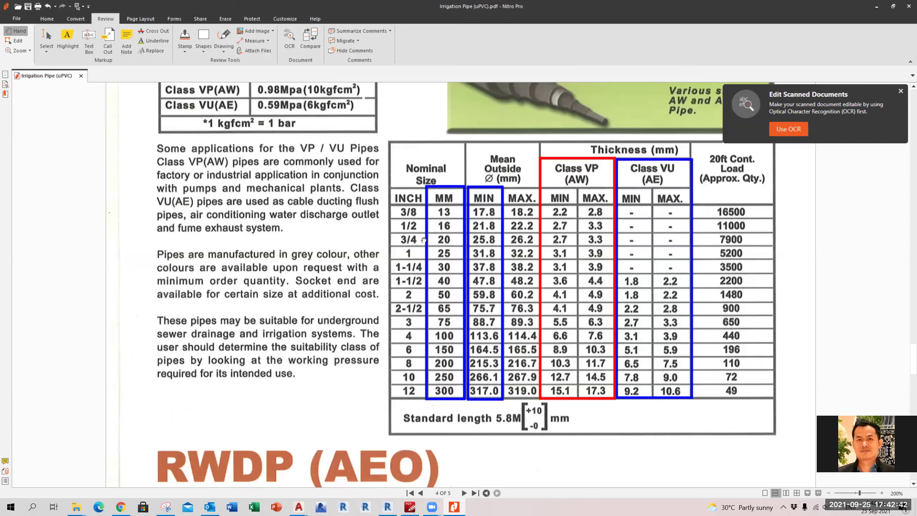
left_click(455, 508)
left_click_drag(496, 200, 431, 202)
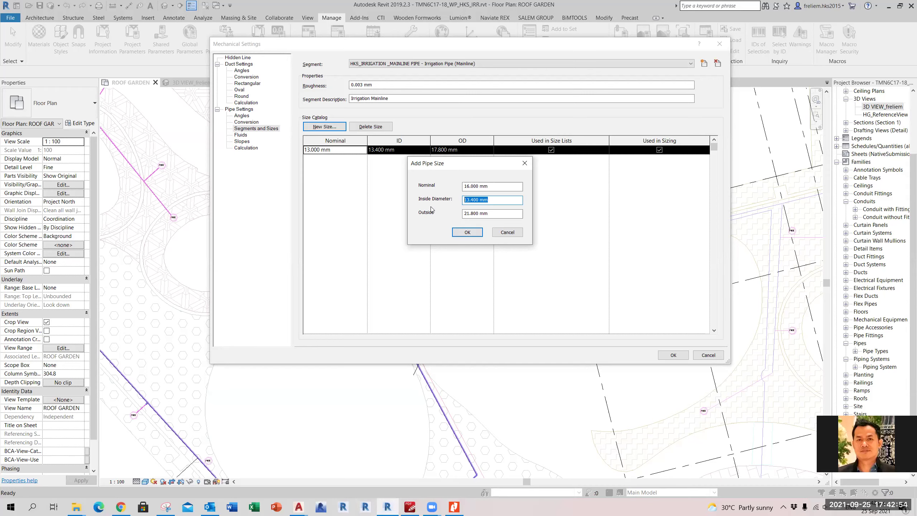
left_click(455, 507)
left_click(455, 507)
left_click_drag(509, 200, 445, 215)
type("16.4")
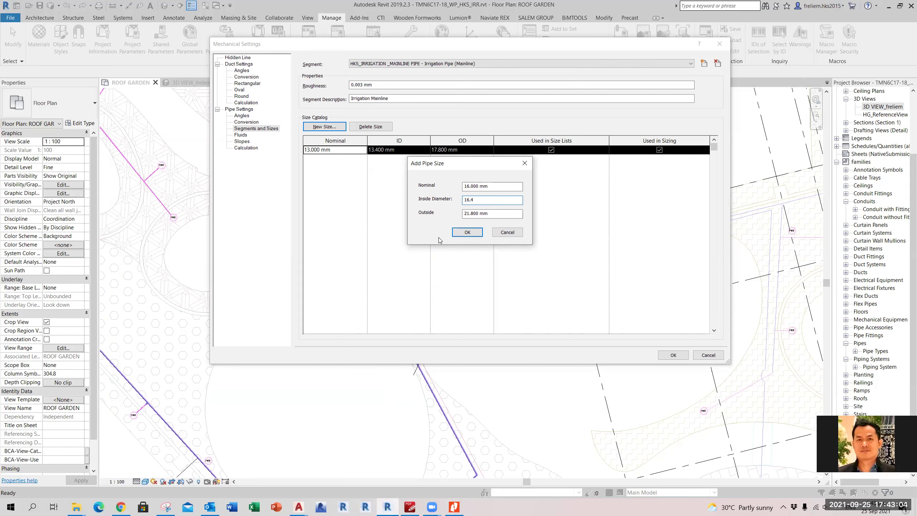
left_click(469, 234)
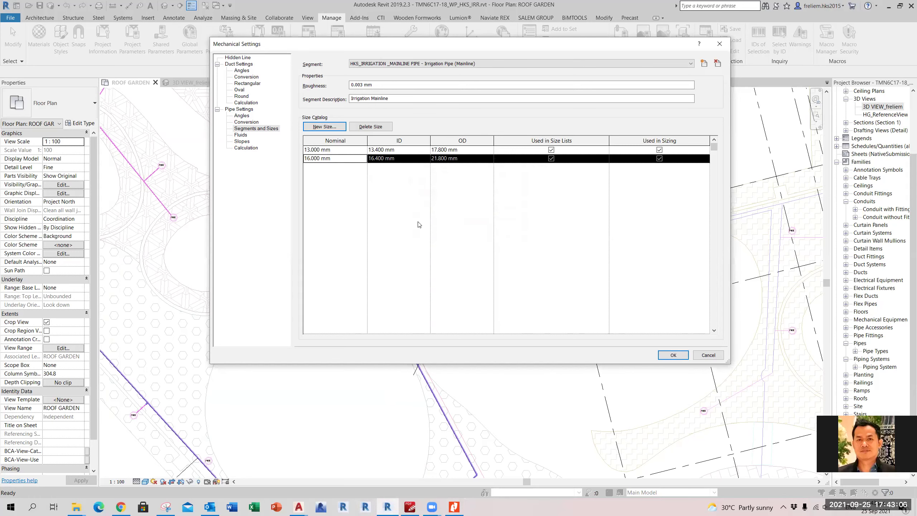
Switch to the PDF and capture the whole uPVC pipe dimension table with the Snipping Tool.
left_click(455, 507)
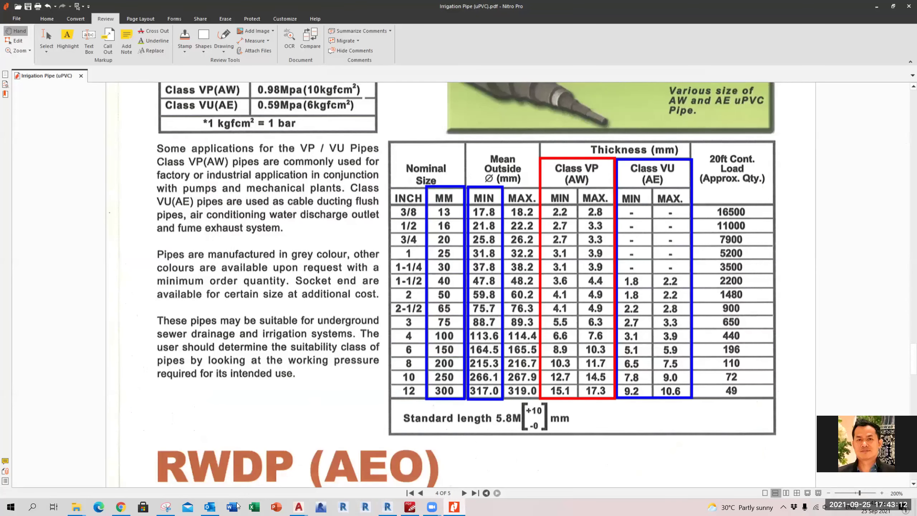
left_click(166, 507)
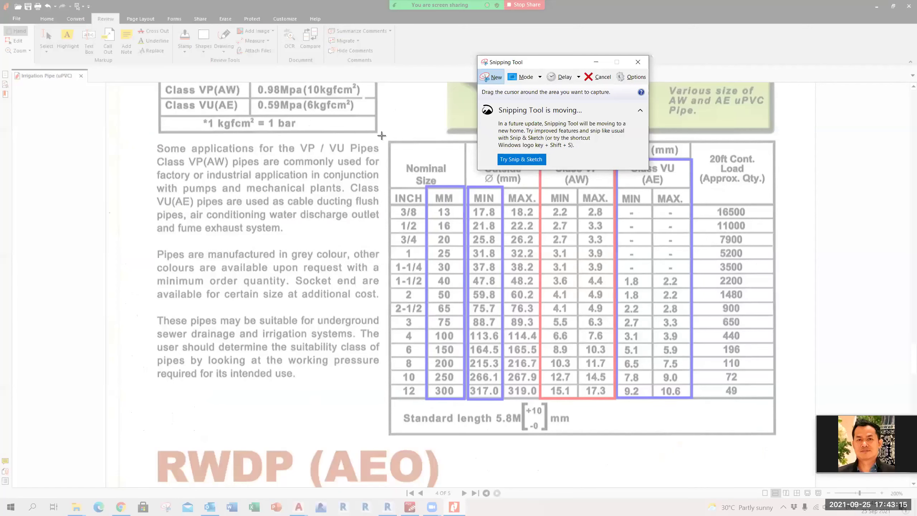
left_click_drag(382, 136, 778, 439)
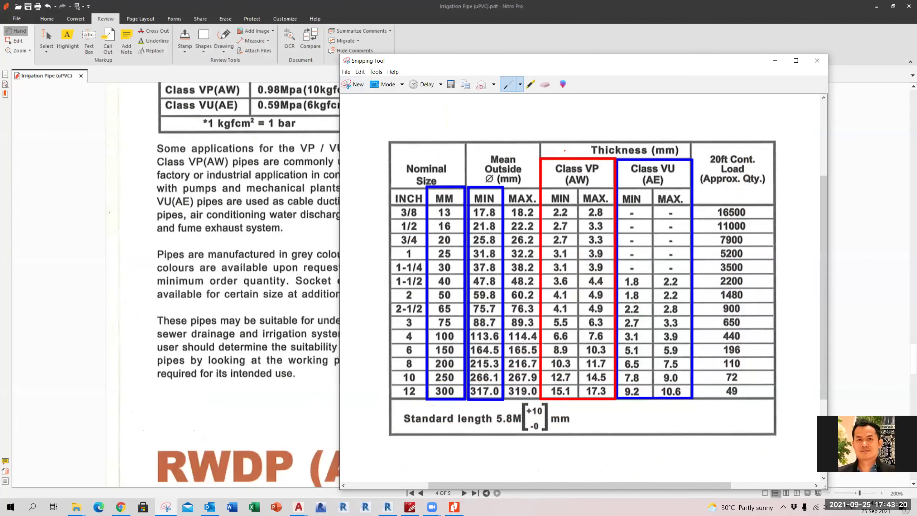
Mark the snip with red ticks at Class VP (AW), Mean Outside and Nominal Size, and cross out the Class VU (AE) columns.
mouse_move(559, 149)
left_mouse_down()
mouse_move(564, 157)
mouse_move(581, 132)
left_mouse_up()
mouse_move(476, 176)
left_mouse_down()
mouse_move(487, 182)
mouse_move(503, 160)
left_mouse_up()
left_click_drag(442, 173, 460, 163)
left_click_drag(626, 168, 685, 343)
left_click_drag(669, 180, 635, 338)
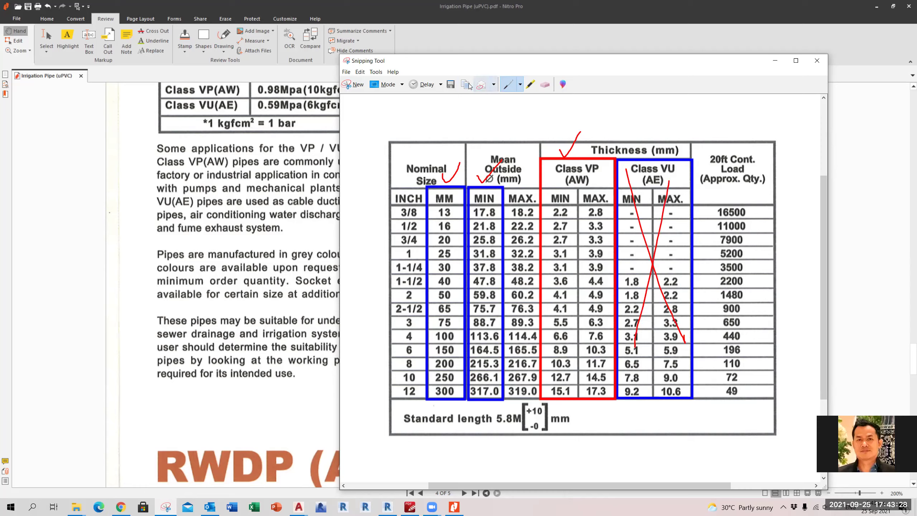
Switch to WhatsApp Web and post the marked-up table image in the HKS Design Team•Pinas chat.
left_click(122, 508)
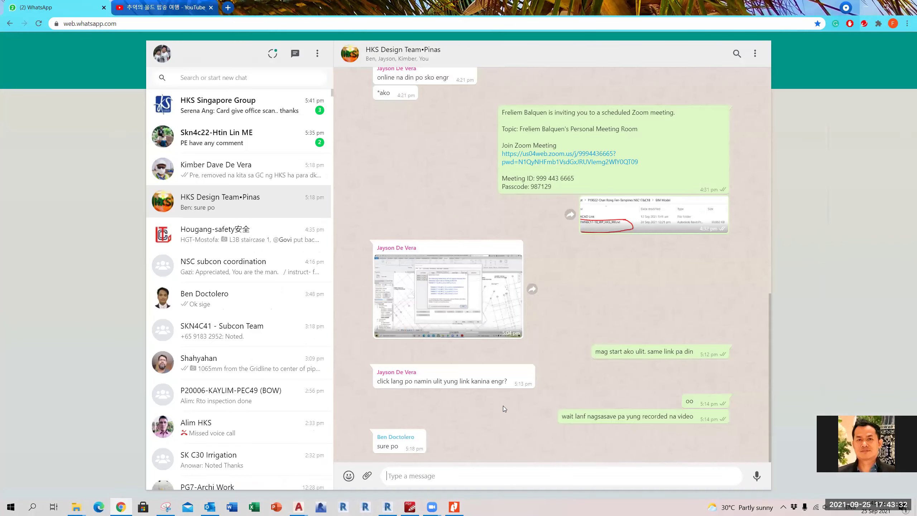
key("ctrl+v")
key("Escape")
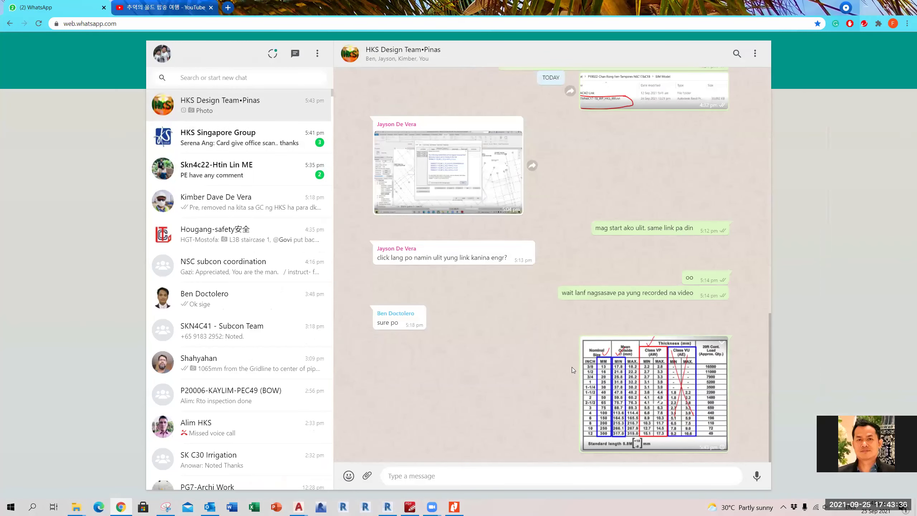
Reply to the posted table image with the message "uPVC pipe catalogue".
left_click(722, 343)
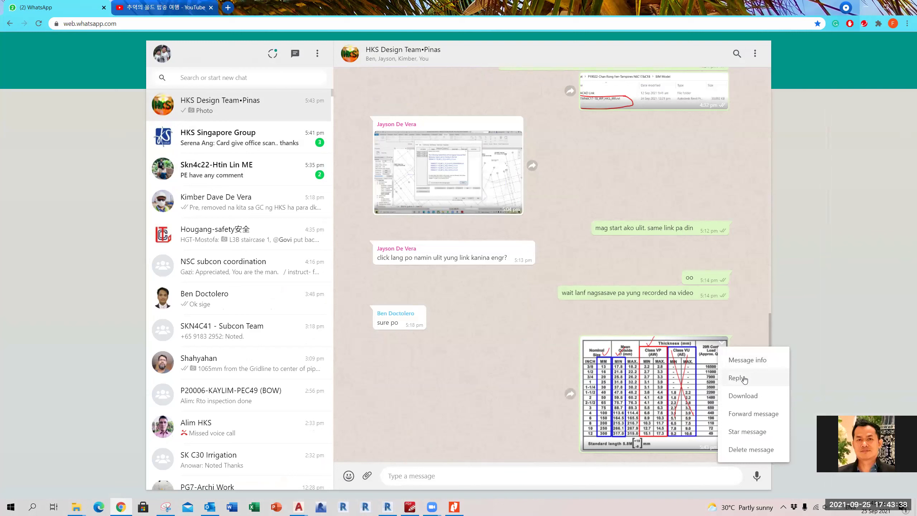
left_click(737, 378)
type("uP")
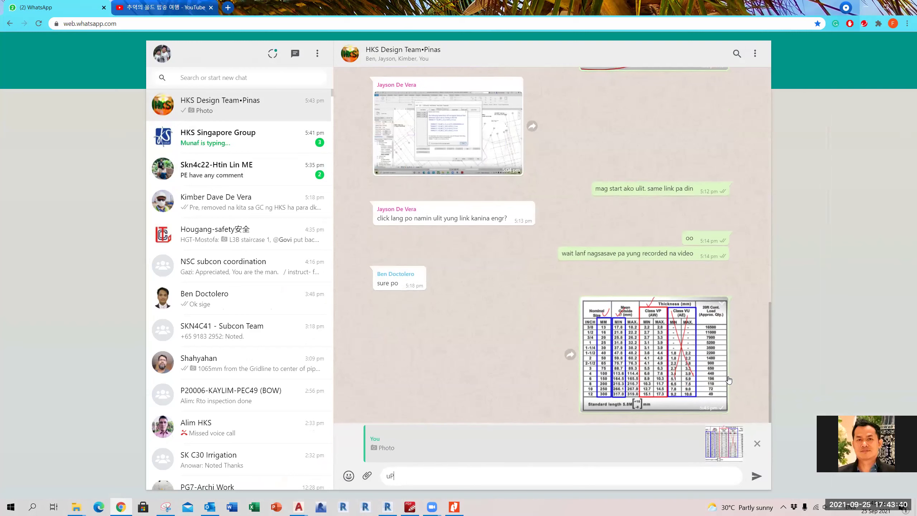
type("VC pipe cata")
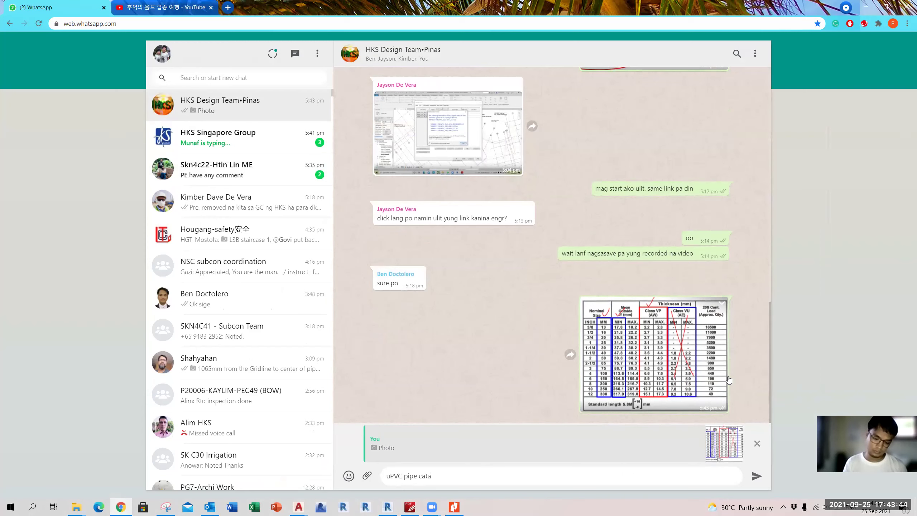
type("logue")
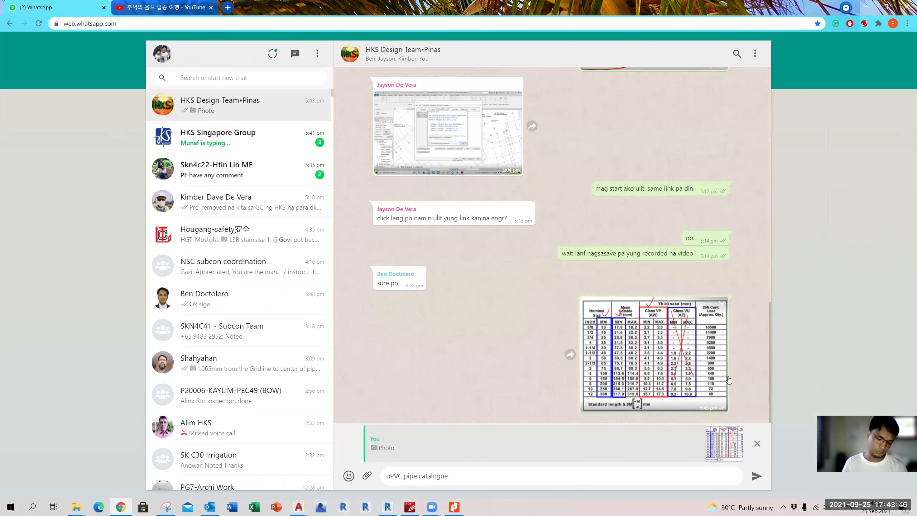
key("Return")
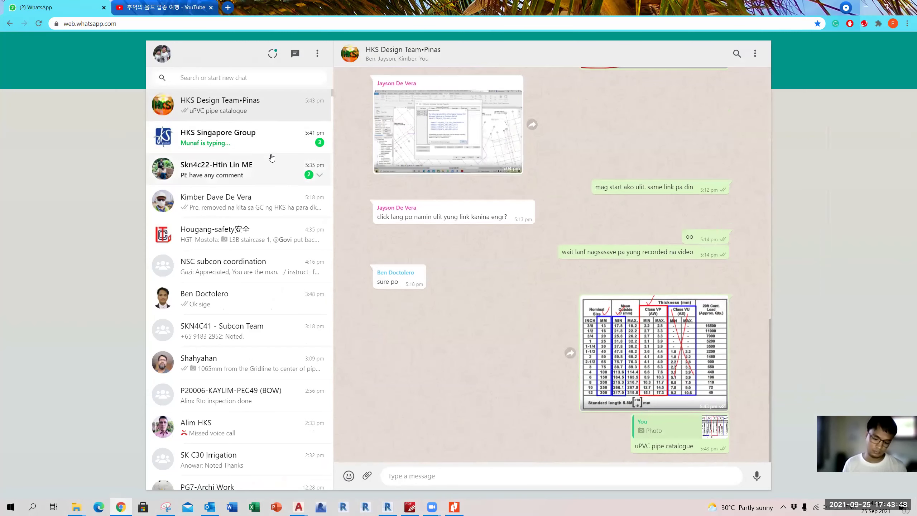
Switch to Revit and start a new size for the mainline segment with a 20 mm nominal diameter, consulting the uPVC pipe PDF.
left_click(387, 507)
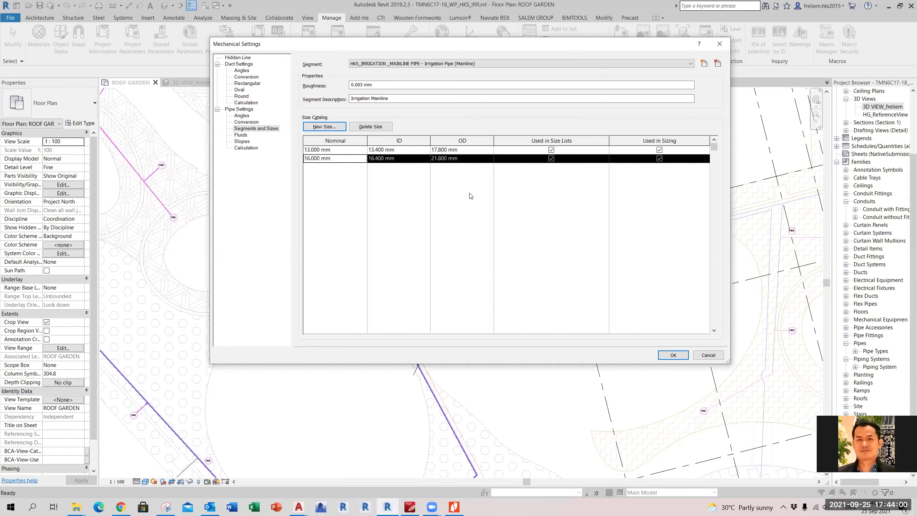
left_click(321, 127)
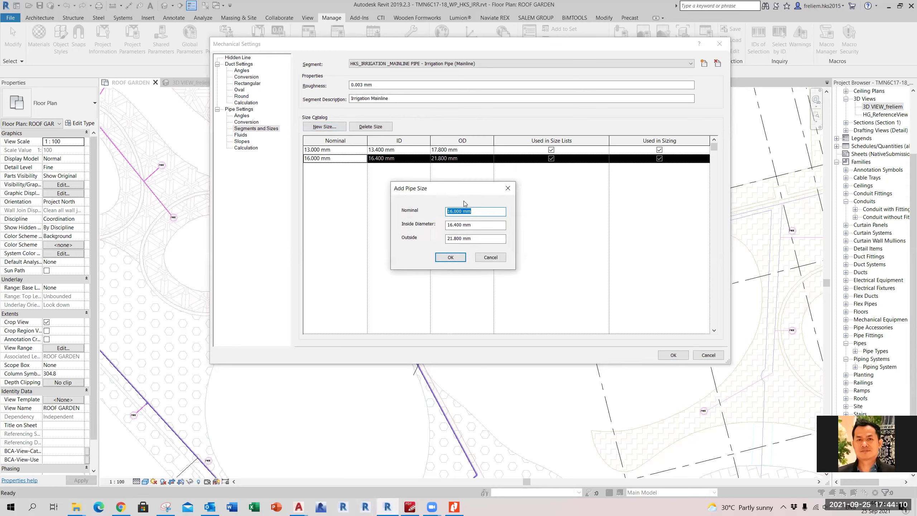
left_click(454, 507)
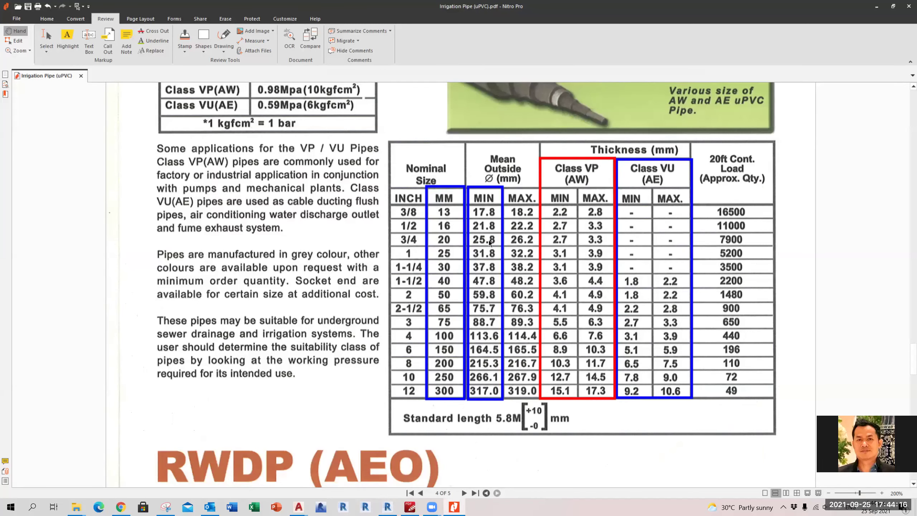
left_click(456, 506)
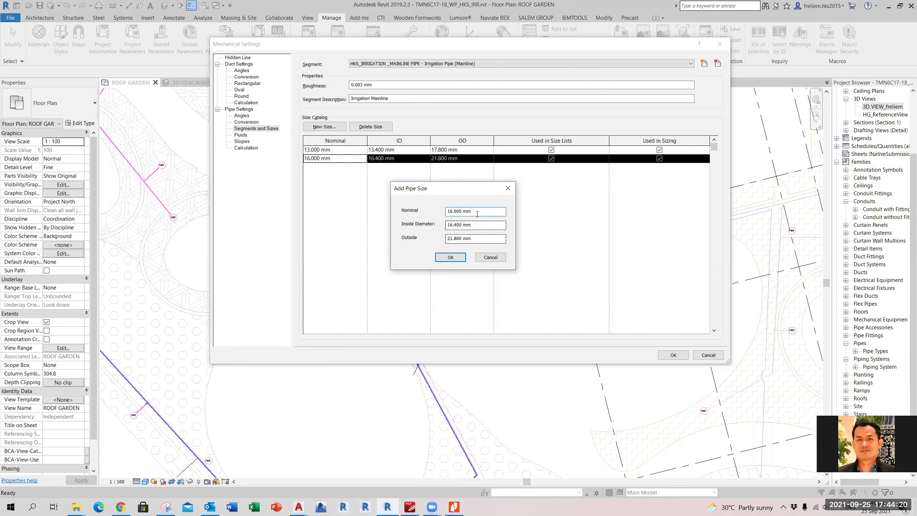
type("20")
key("Tab")
key("Tab")
Look up the 20 mm pipe's minimum mean outside diameter in the PDF and set the new size's outside diameter to 25.8 mm.
left_click(456, 506)
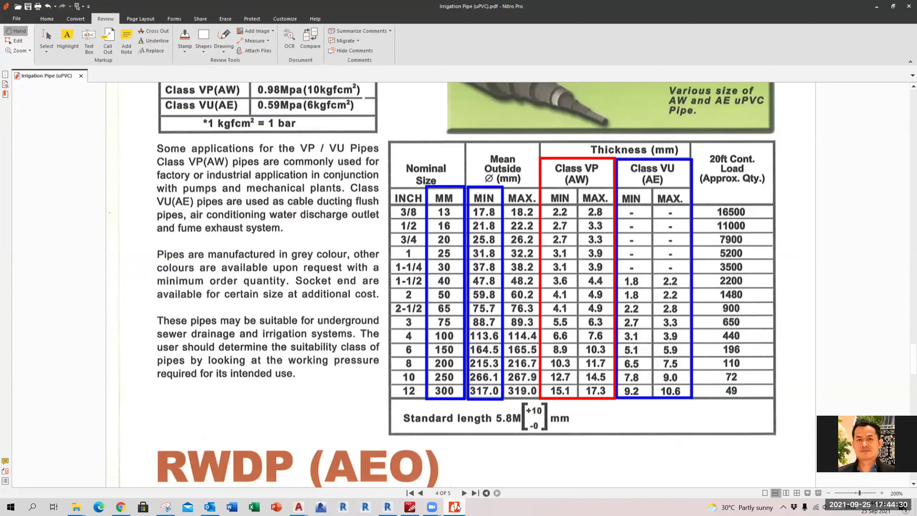
left_click(456, 507)
left_click_drag(473, 239, 432, 242)
type("25.")
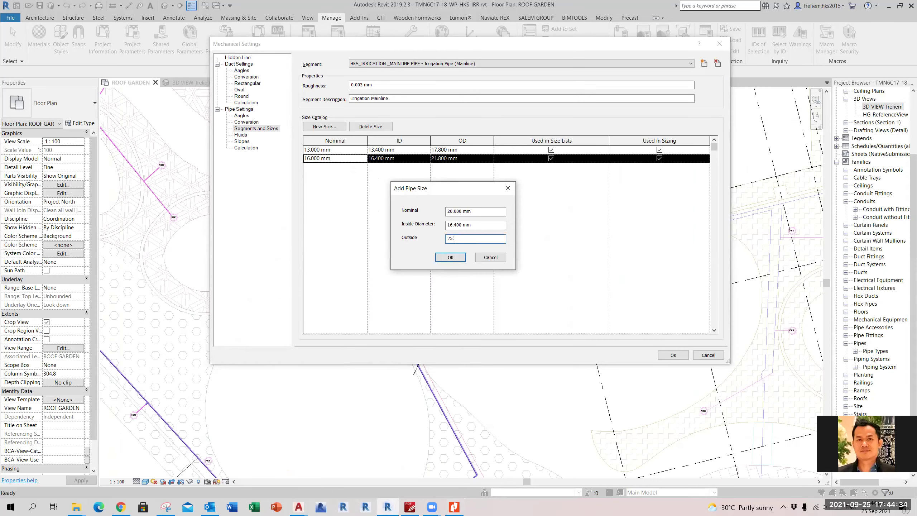
type("8")
Set the inside diameter to 20.4 mm after checking the PDF's wall thickness, add the size and accept the Mechanical Settings.
left_click_drag(480, 223, 440, 251)
left_click(454, 506)
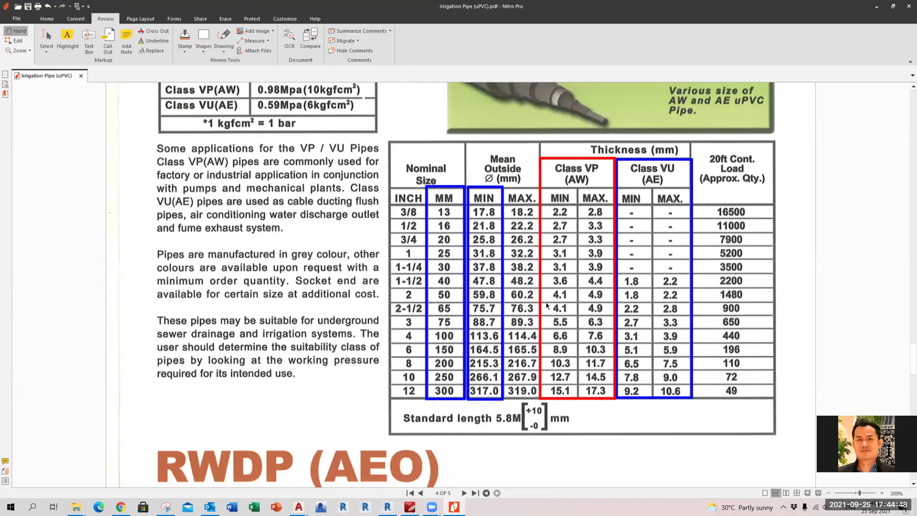
key("alt+Tab")
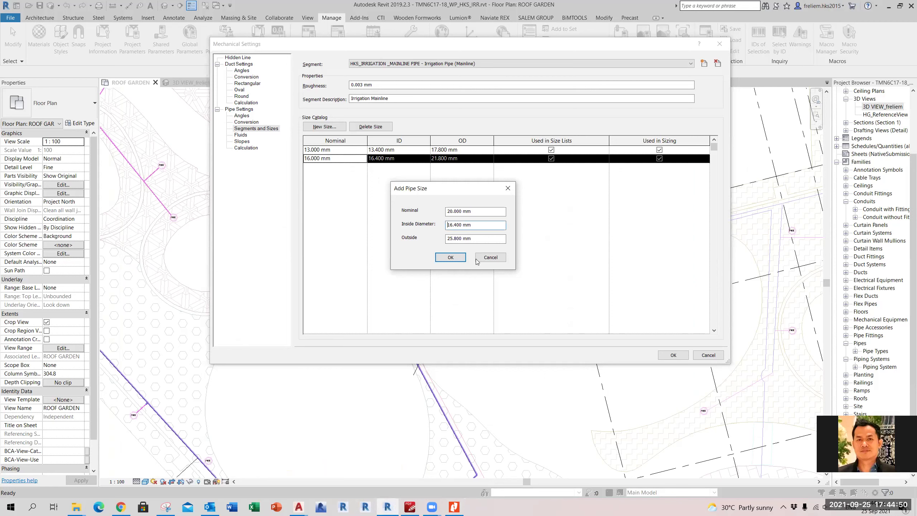
key("ctrl+a")
type("20.4")
left_click(456, 256)
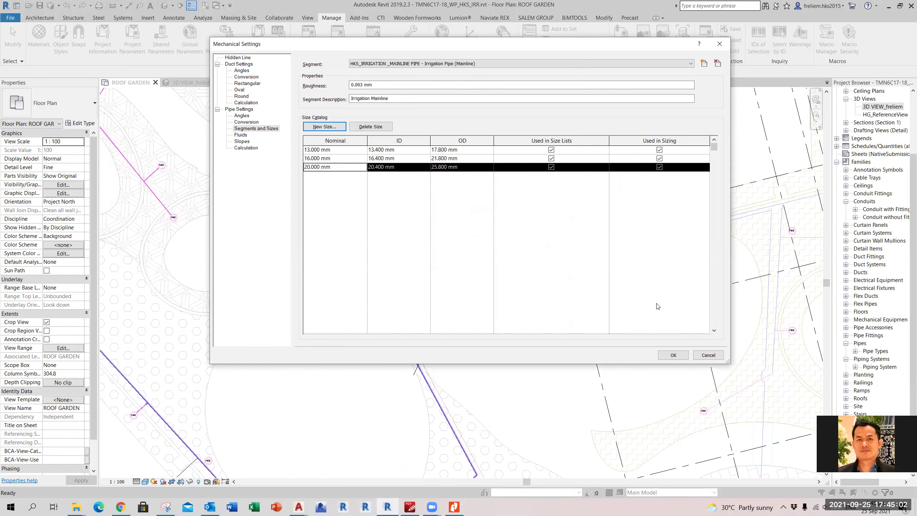
left_click(674, 355)
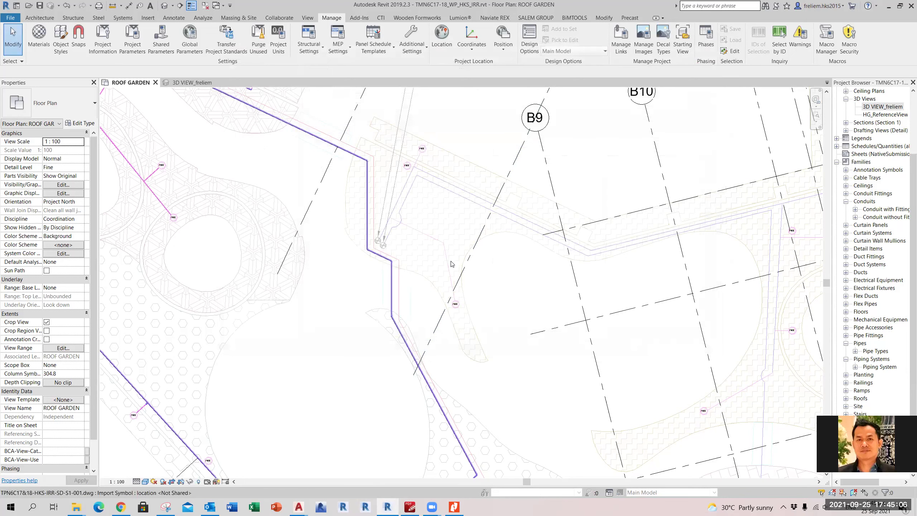
Widen the Project Browser and collapse the Conduits, Pipes and Piping Systems branches under Families.
left_click_drag(833, 261, 803, 260)
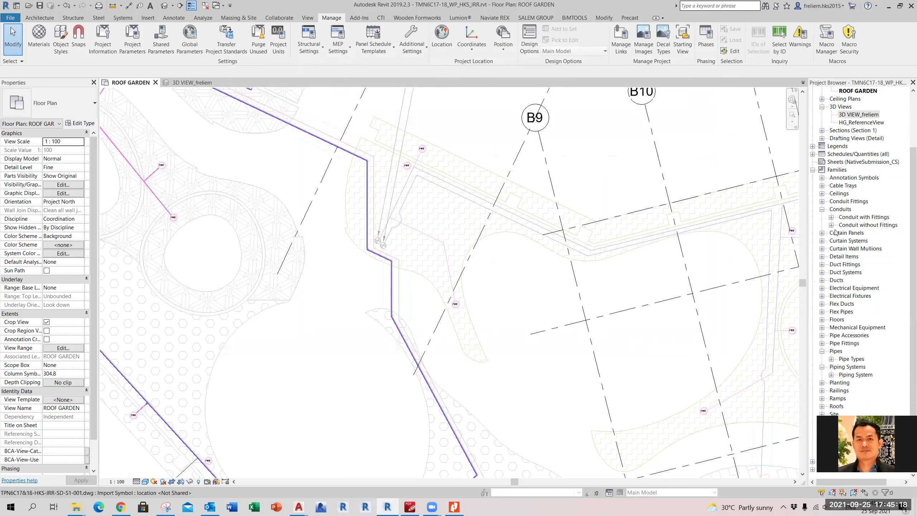
left_click(813, 170)
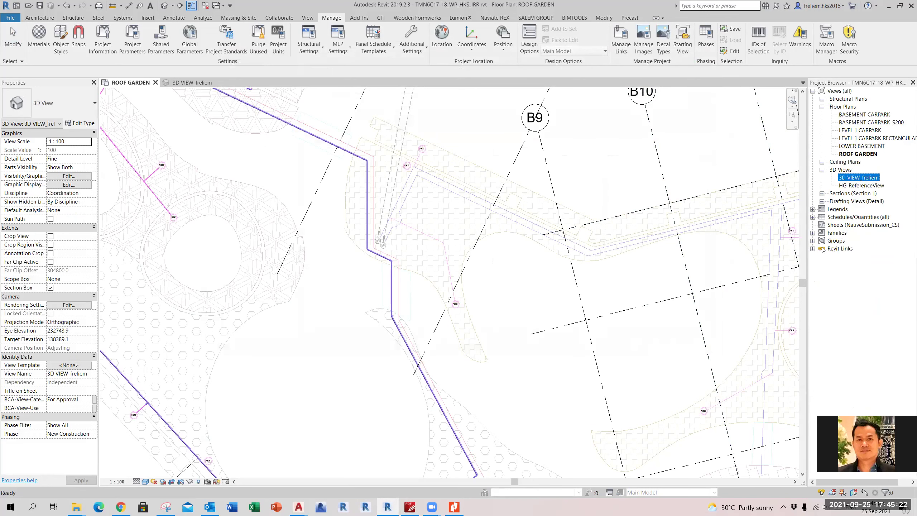
left_click(814, 233)
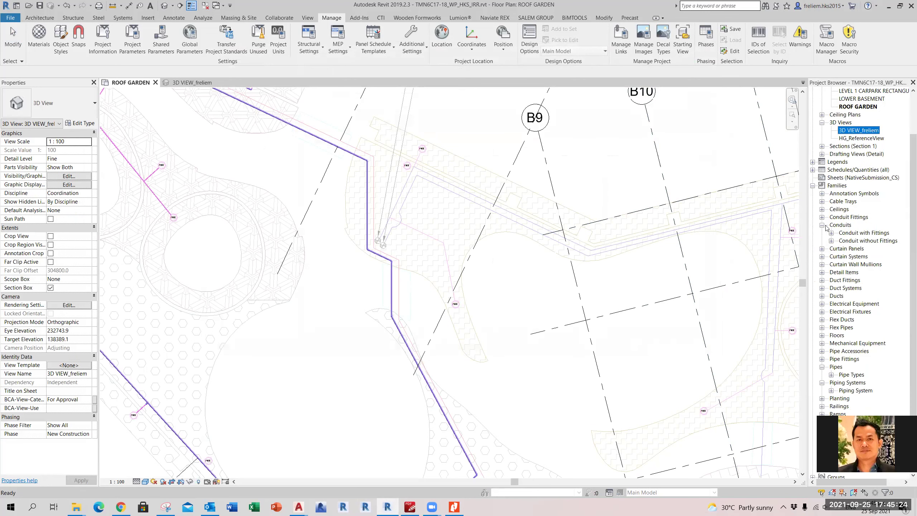
left_click(822, 226)
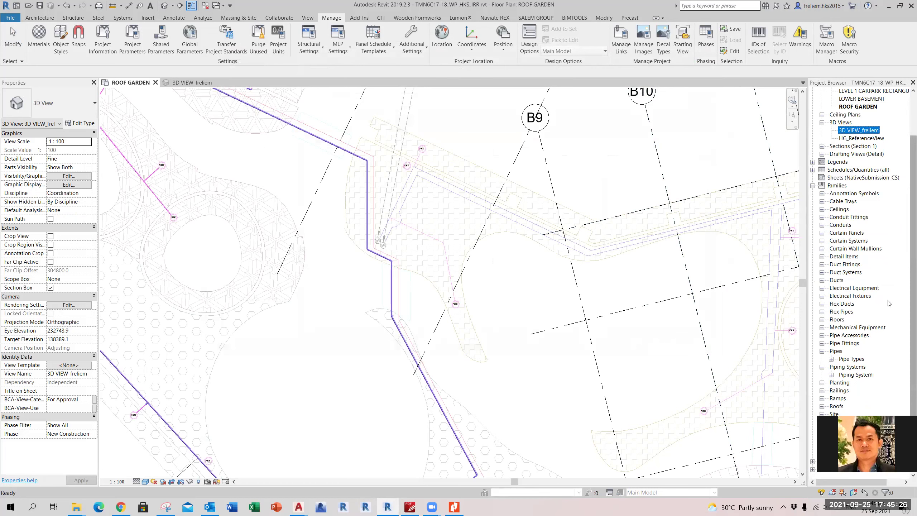
left_click(822, 352)
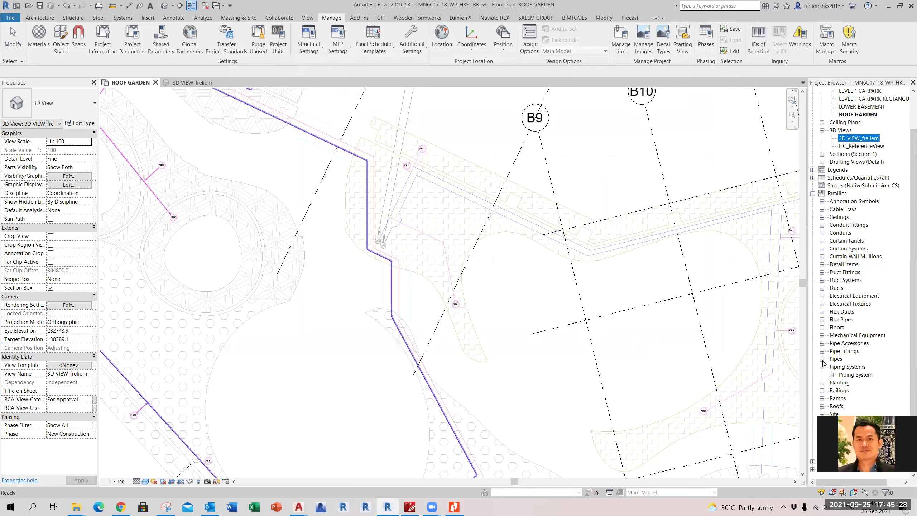
left_click(823, 366)
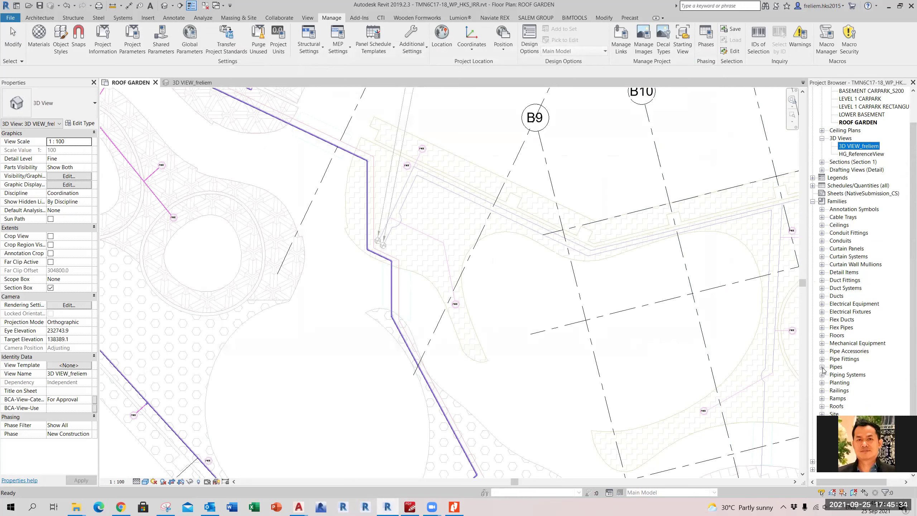
Expand the Pipe Types and Piping System lists and widen the Project Browser to fit their full names.
left_click(824, 368)
left_click(822, 367)
left_click(833, 375)
scroll(835, 368, "down", 1)
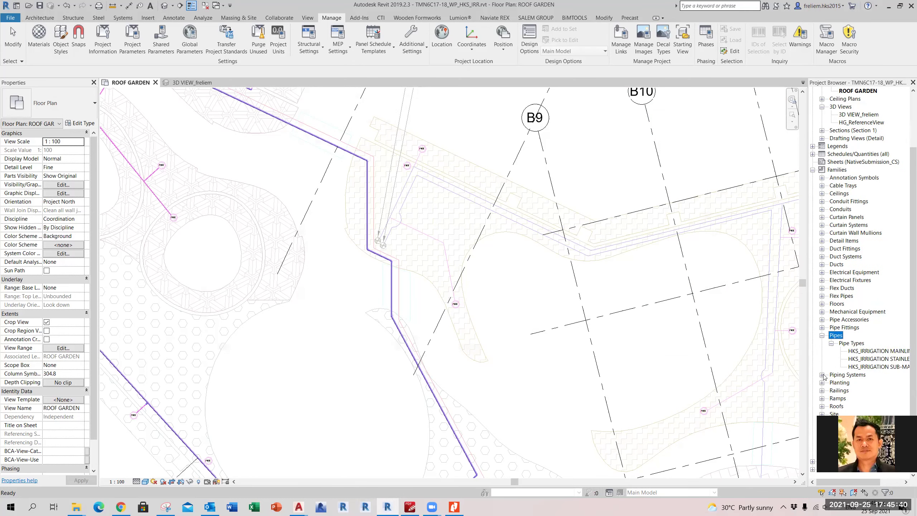
left_click(824, 375)
left_click(833, 383)
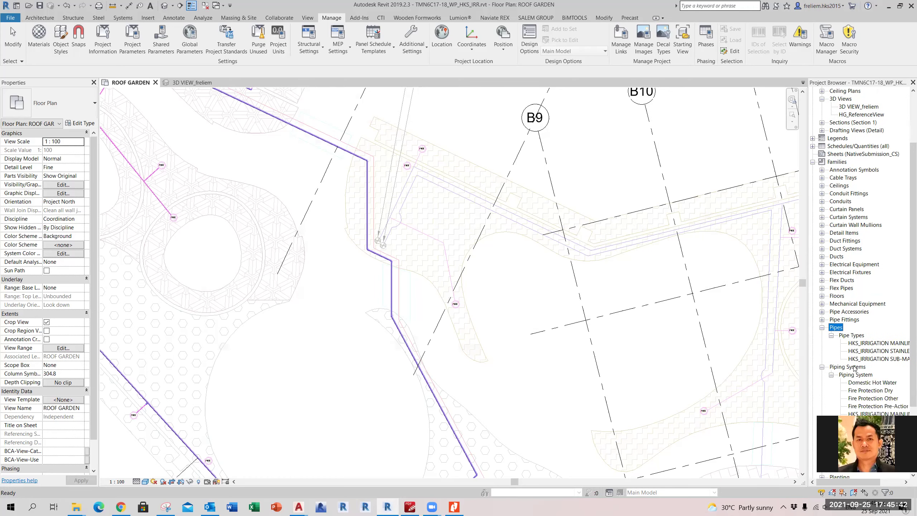
scroll(854, 369, "down", 1)
left_click_drag(808, 353, 780, 350)
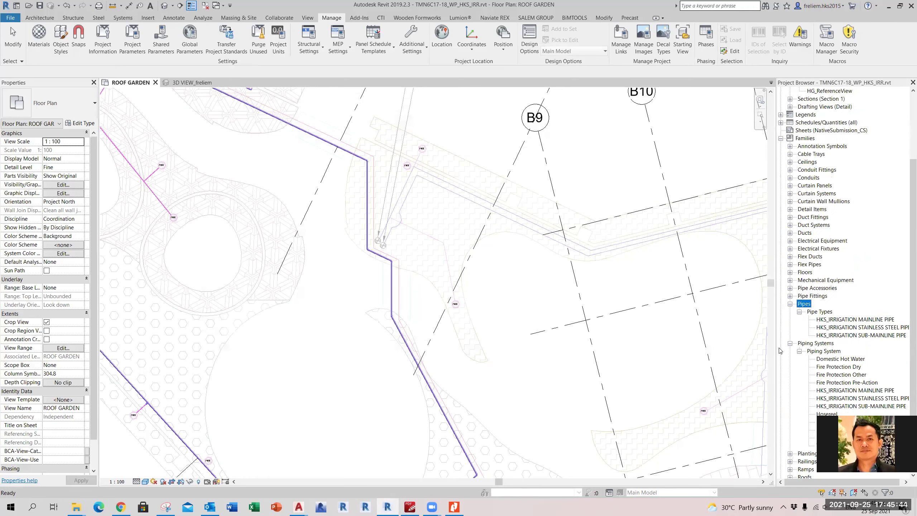
scroll(780, 343, "down", 3)
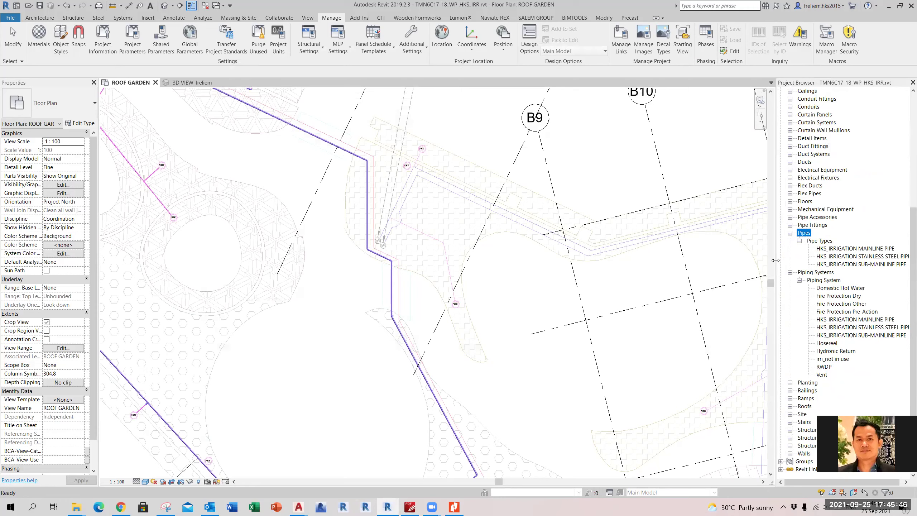
left_click_drag(777, 260, 755, 266)
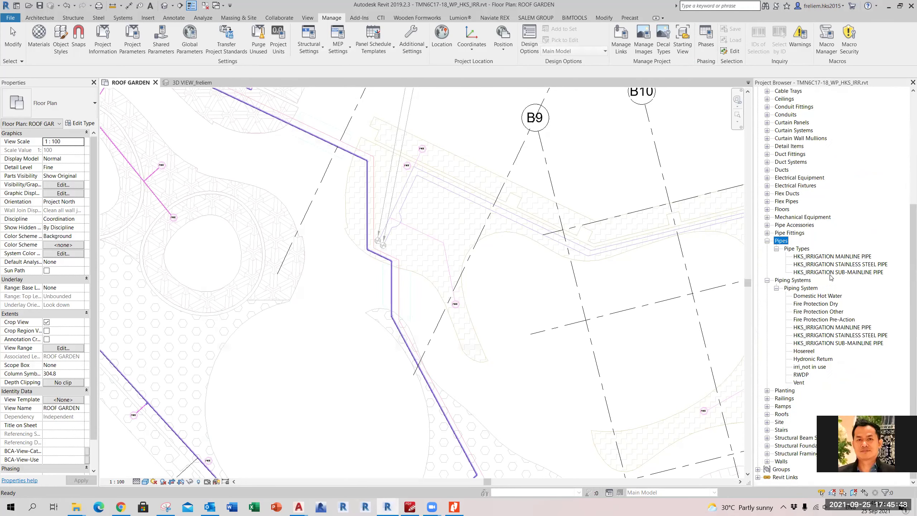
Duplicate the HKS_IRRIGATION MAINLINE PIPE pipe type and rename the copy HKS_IRRIGATION MAINLINE.
left_click(820, 256)
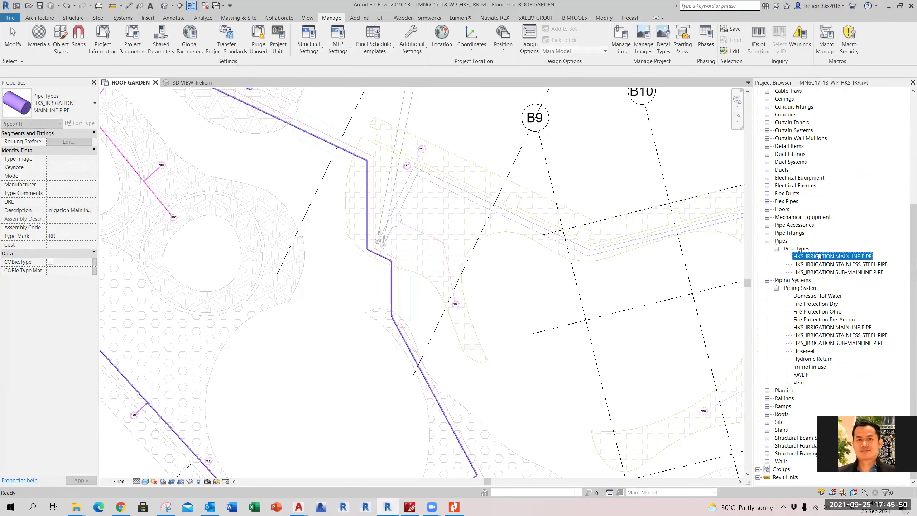
right_click(819, 257)
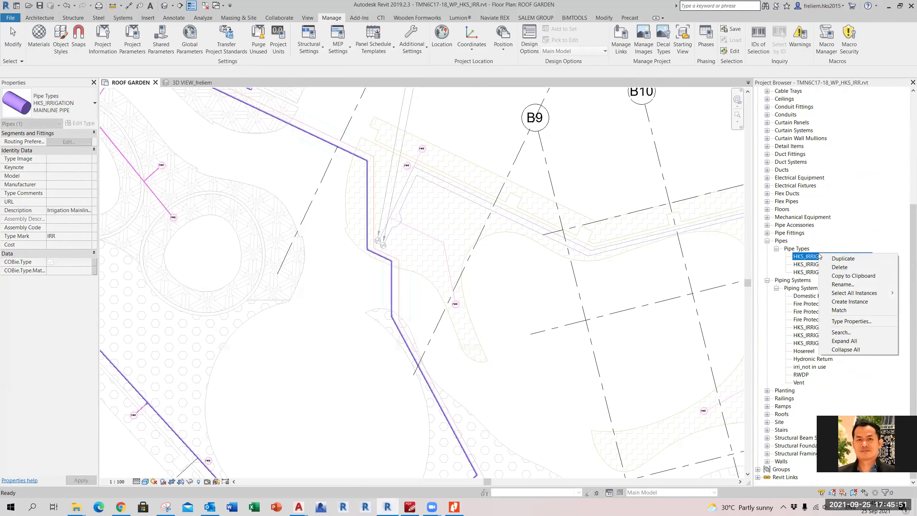
left_click(843, 259)
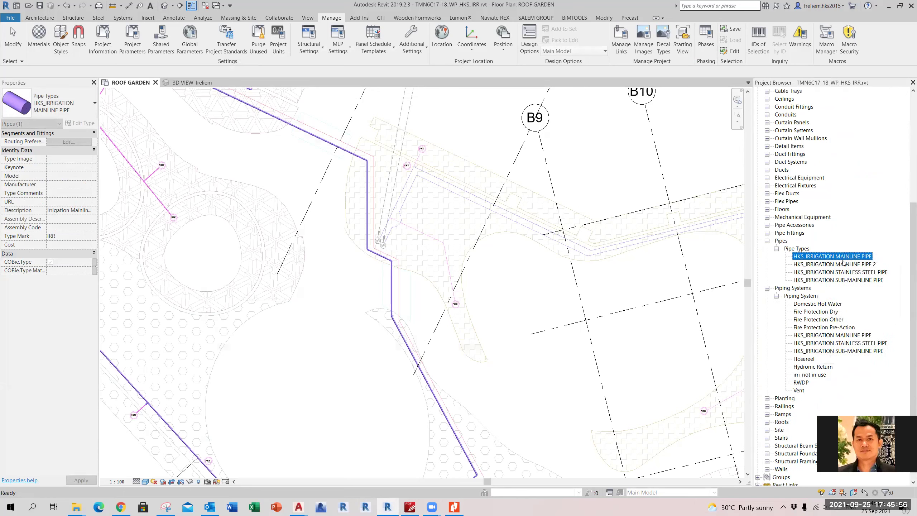
left_click(843, 264)
double_click(844, 264)
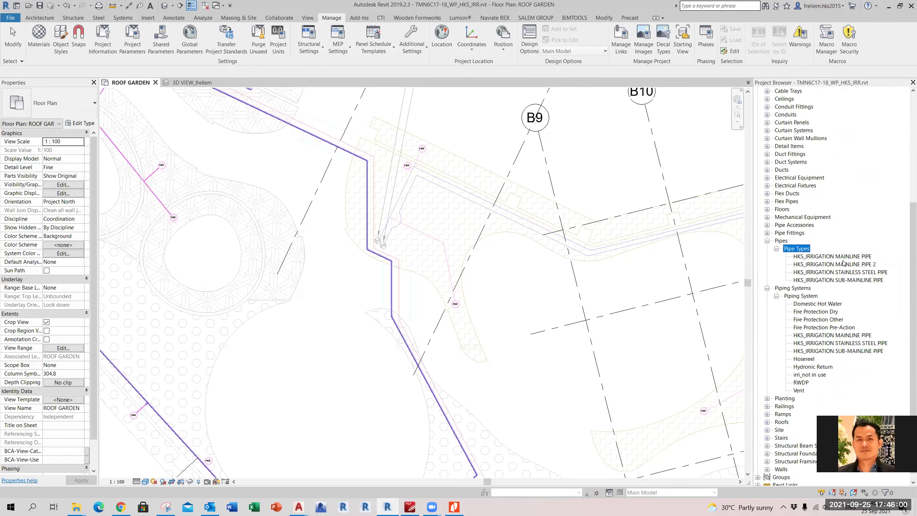
right_click(838, 265)
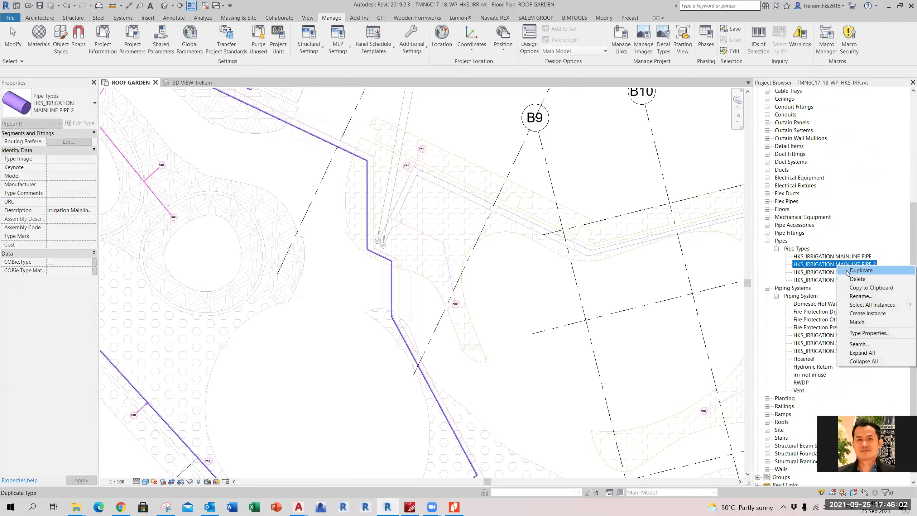
left_click(861, 296)
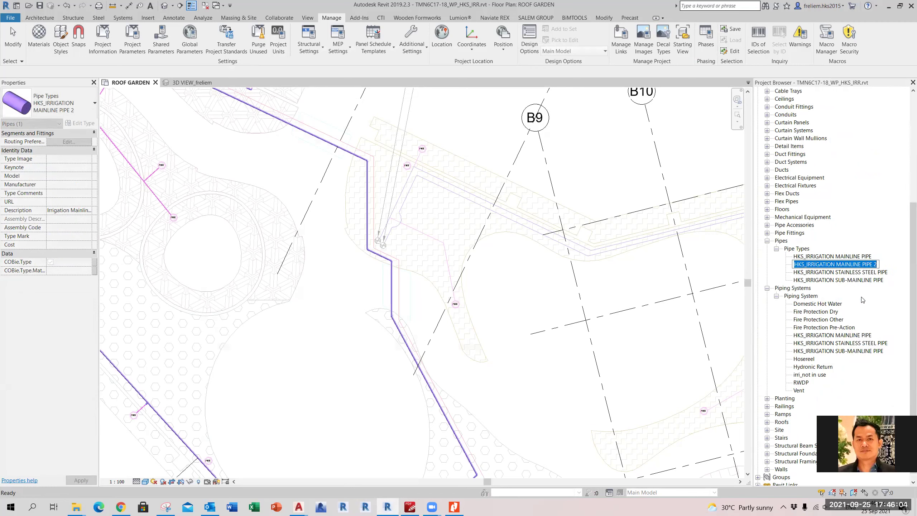
type("HKS_IRRIGA")
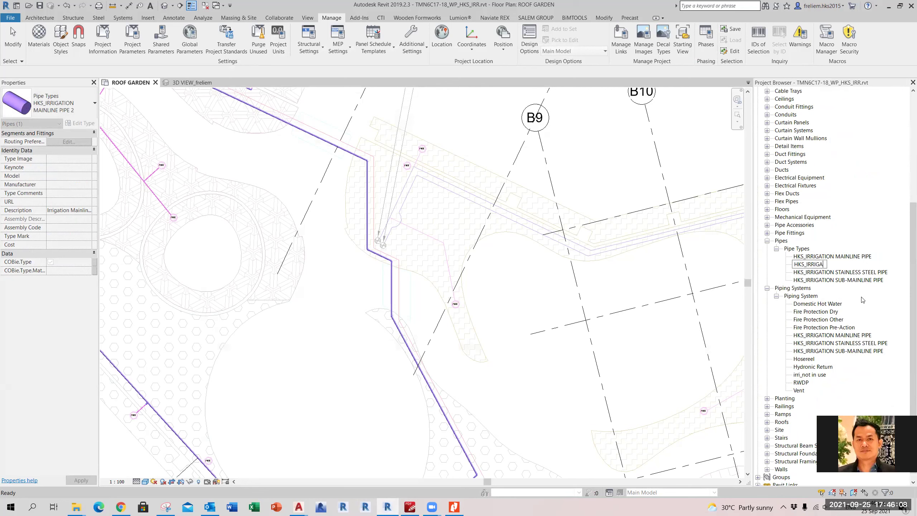
type("TION MAINLINE")
key("Return")
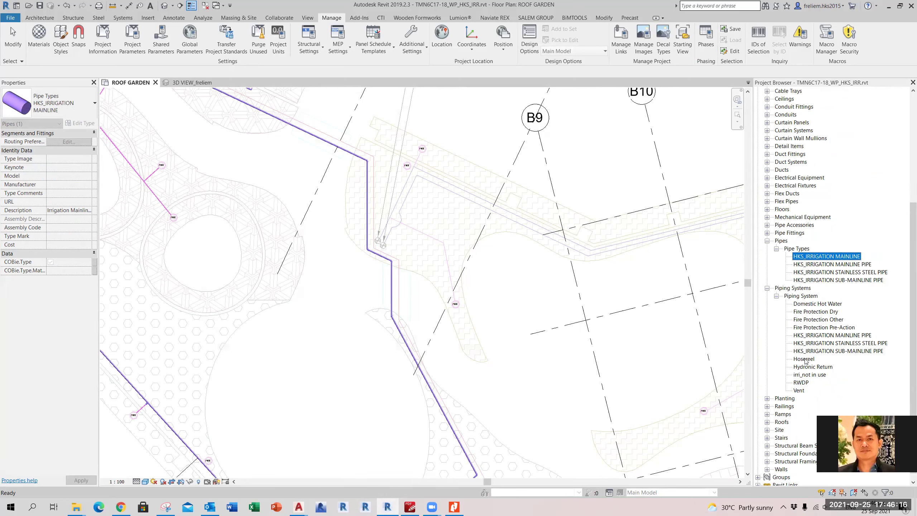
Duplicate the HKS_IRRIGATION MAINLINE PIPE piping system and rename the copy HKS_IRRIGATION MAINLINE.
left_click(818, 335)
right_click(818, 337)
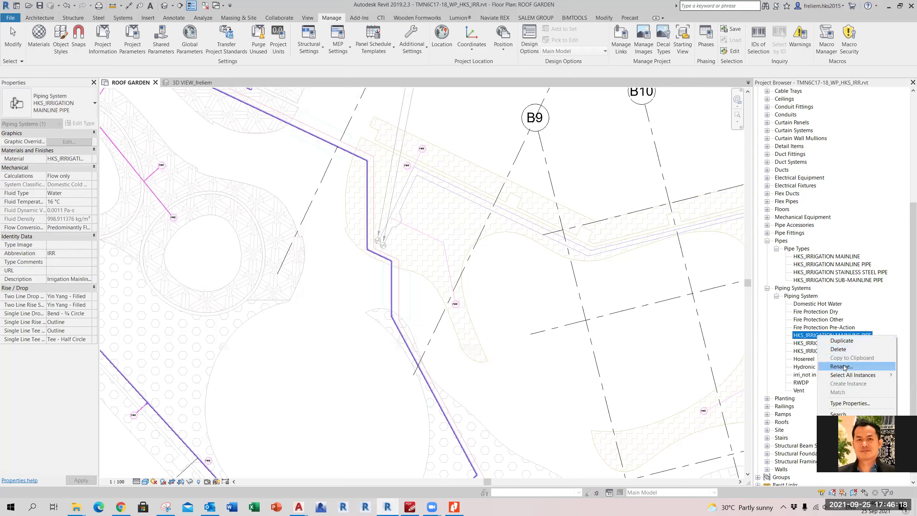
left_click(834, 344)
left_click(833, 344)
right_click(834, 344)
left_click(841, 377)
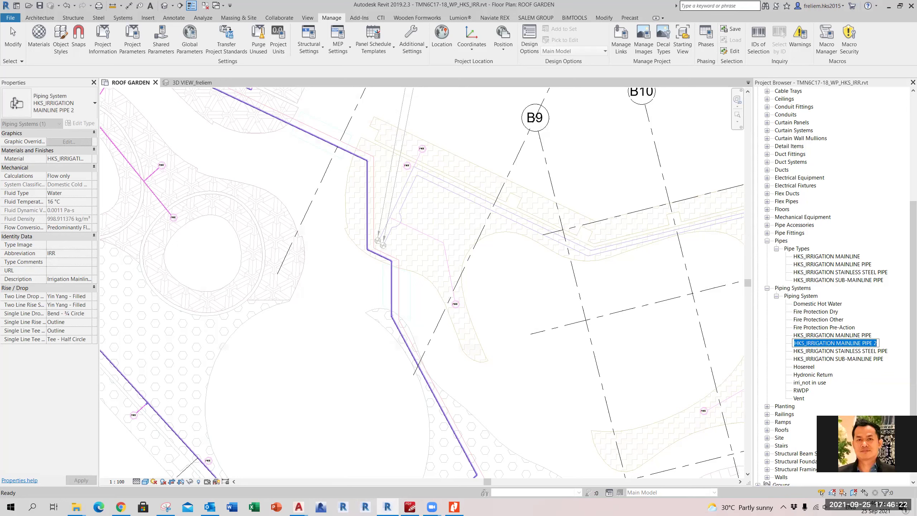
type("HKS_IRRIG")
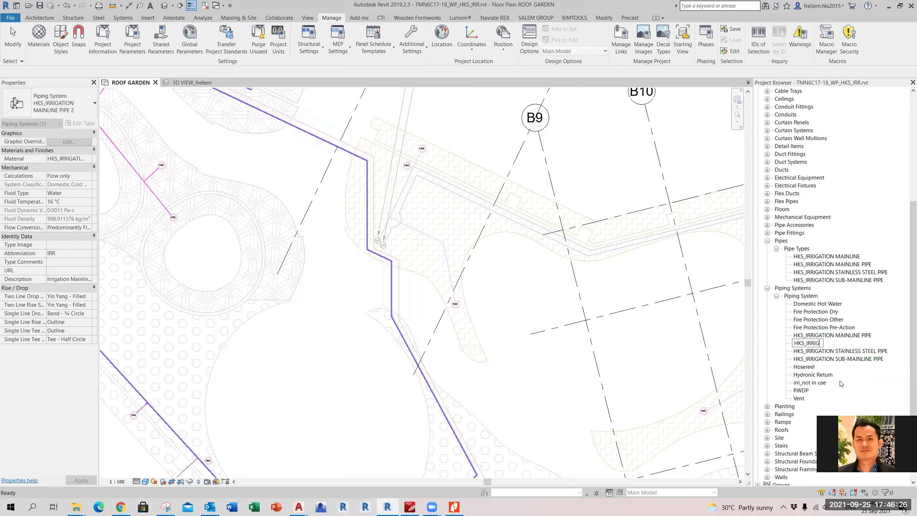
type("ATION MAINLINE")
key("Return")
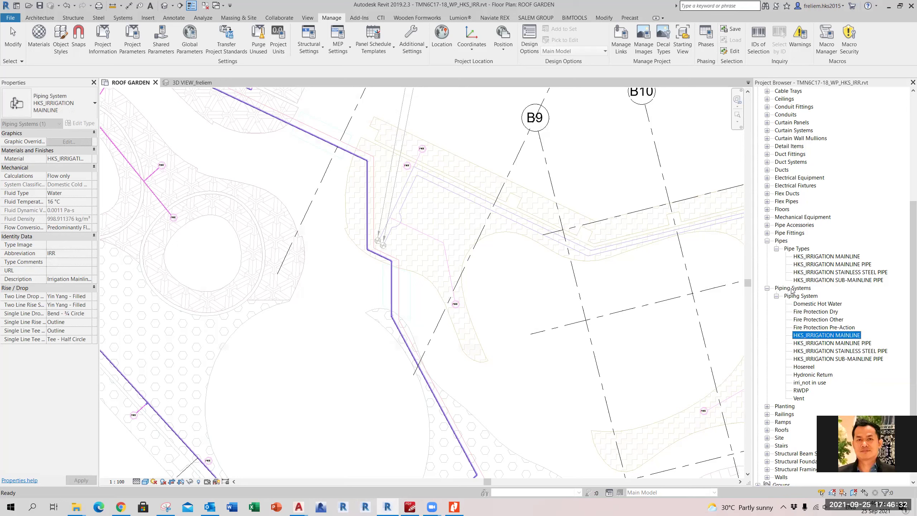
Override the line graphics of the HKS_IRRIGATION MAINLINE piping system type with a Solid pattern and Blue color.
right_click(824, 336)
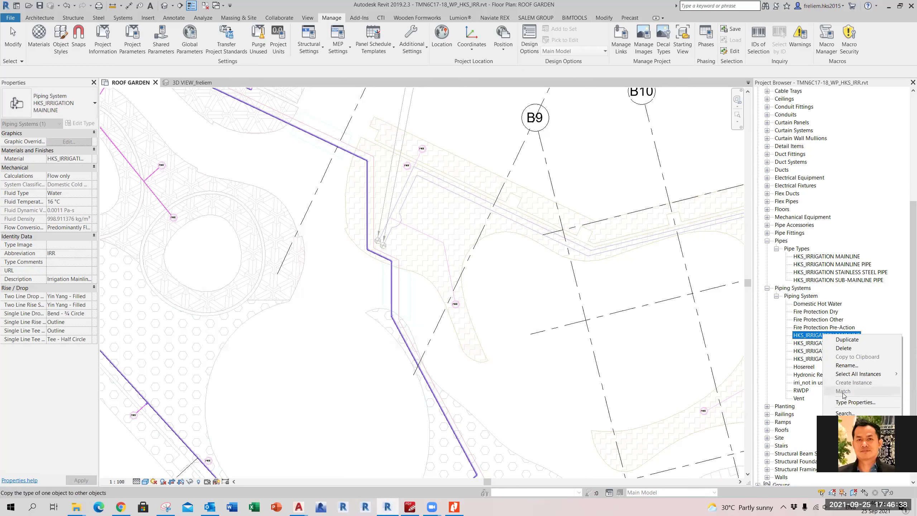
left_click(847, 402)
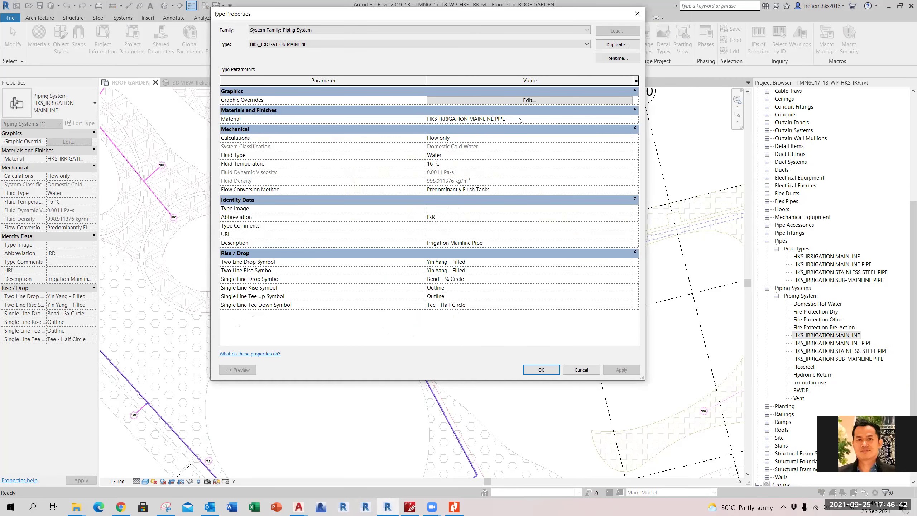
left_click(446, 44)
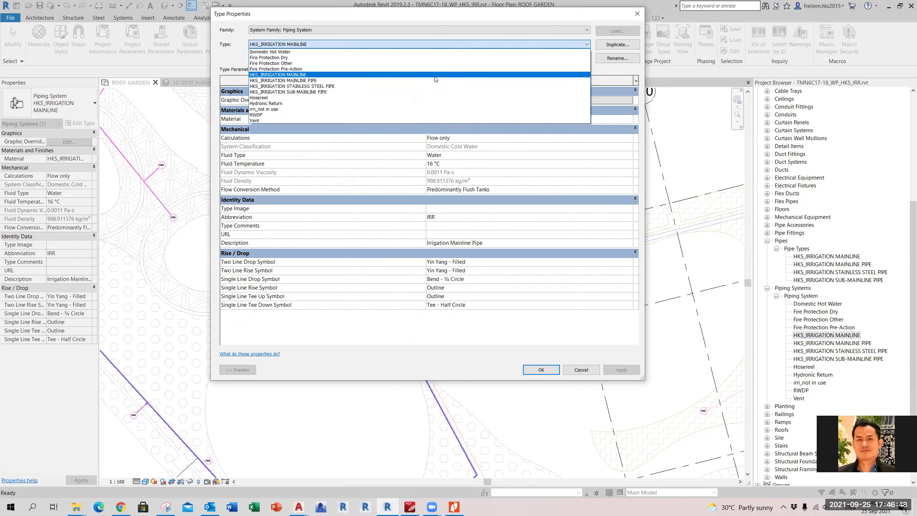
left_click(435, 75)
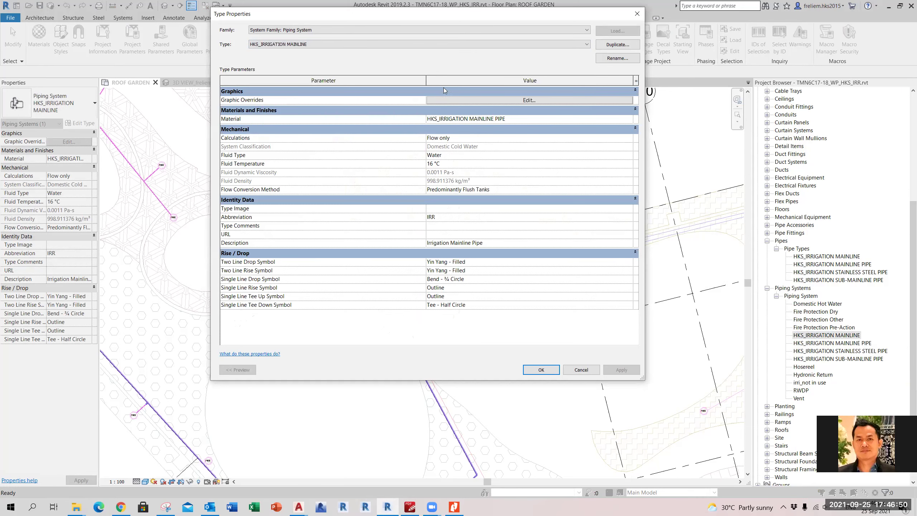
left_click(476, 100)
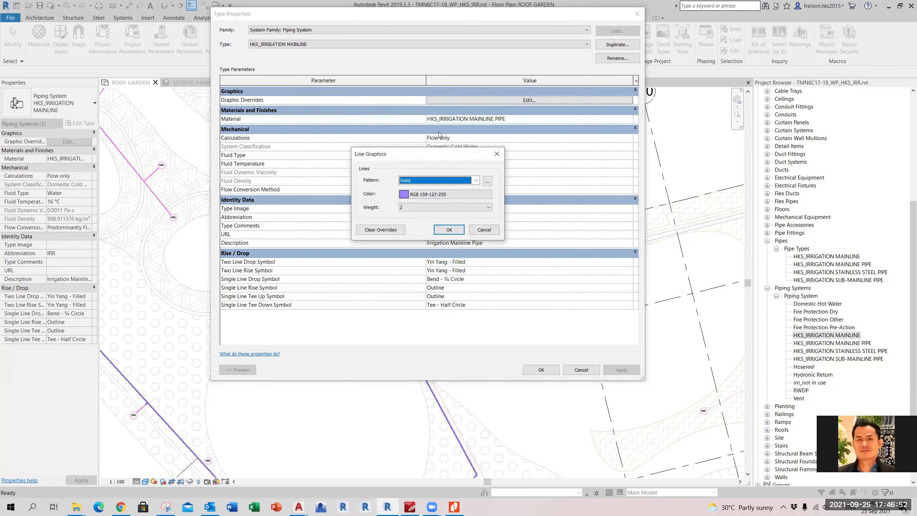
left_click(466, 181)
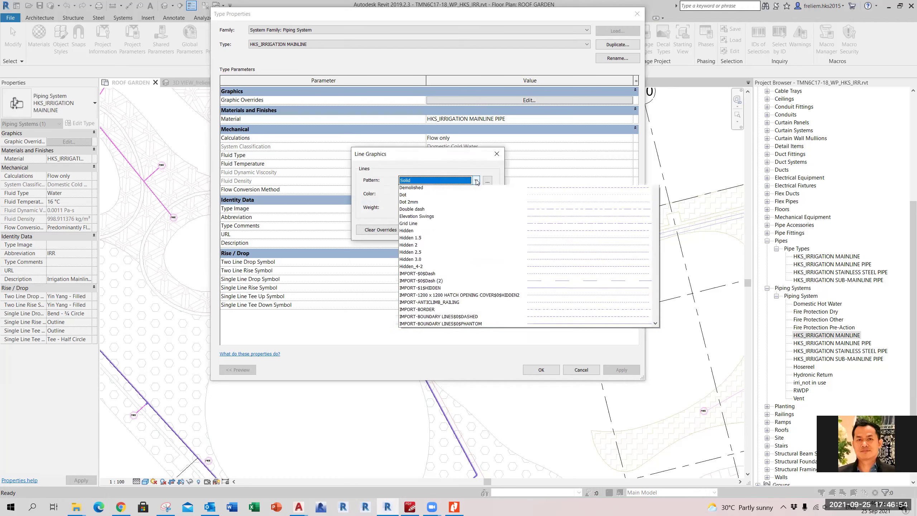
left_click(466, 187)
left_click(401, 194)
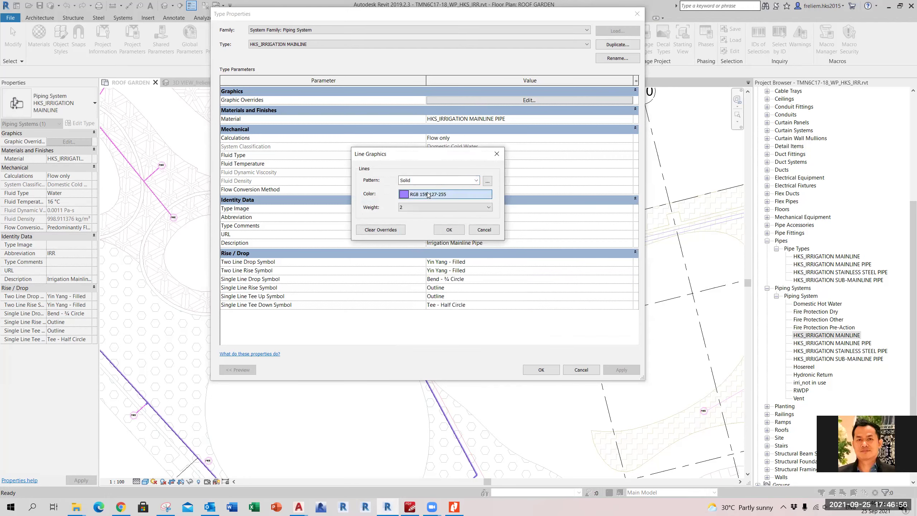
left_click(383, 163)
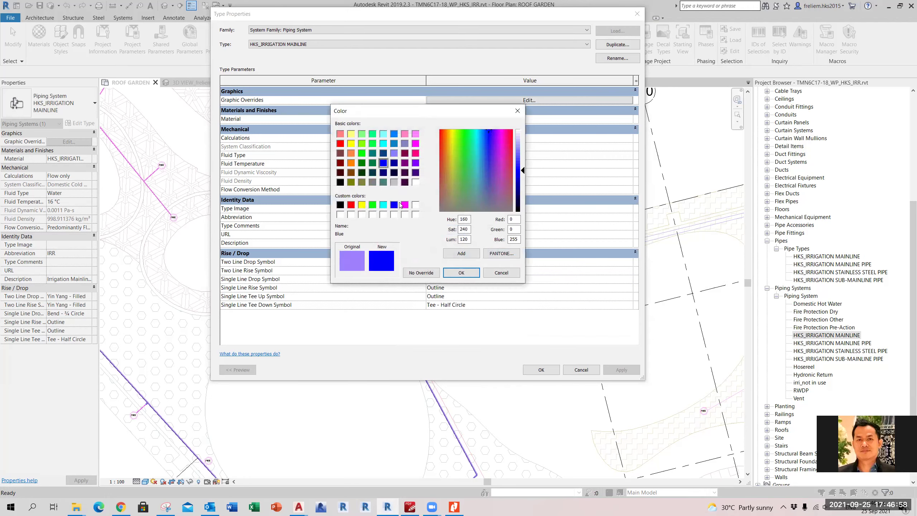
left_click(453, 272)
Set the line weight override to 2 and accept the line graphics settings.
left_click(418, 207)
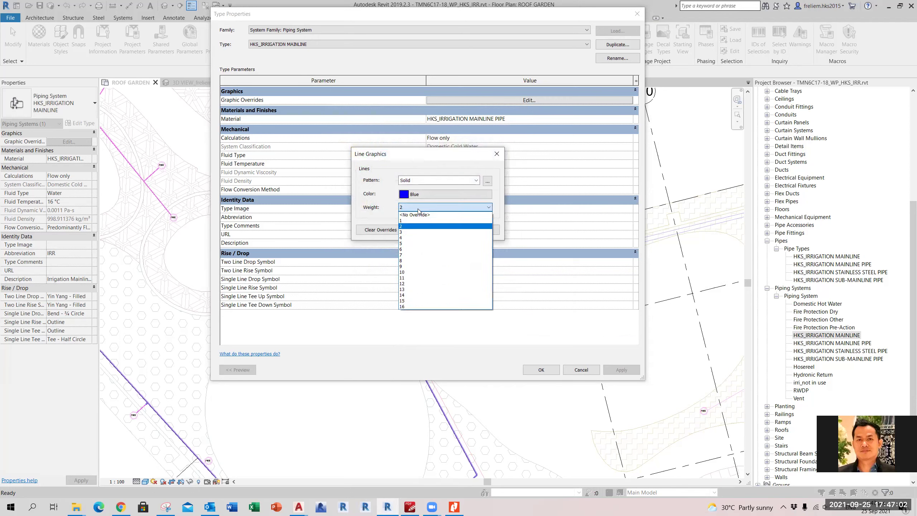
left_click(419, 209)
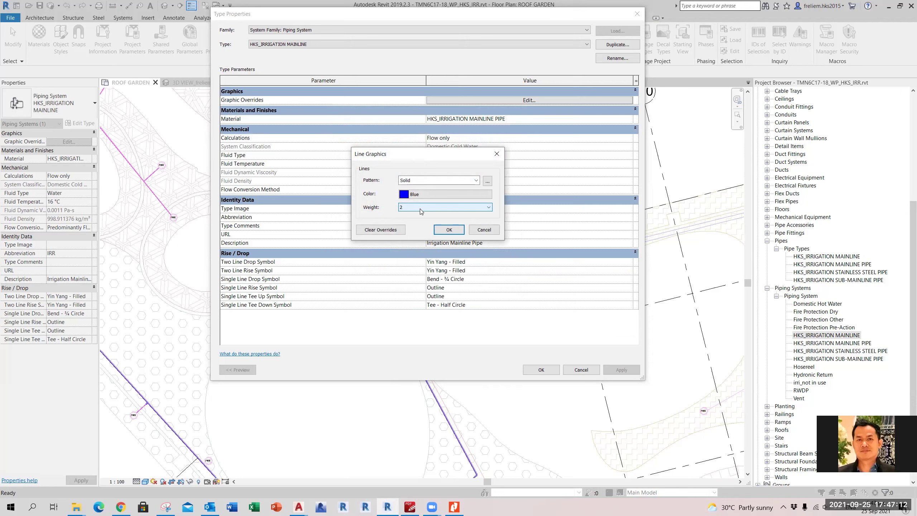
left_click(420, 209)
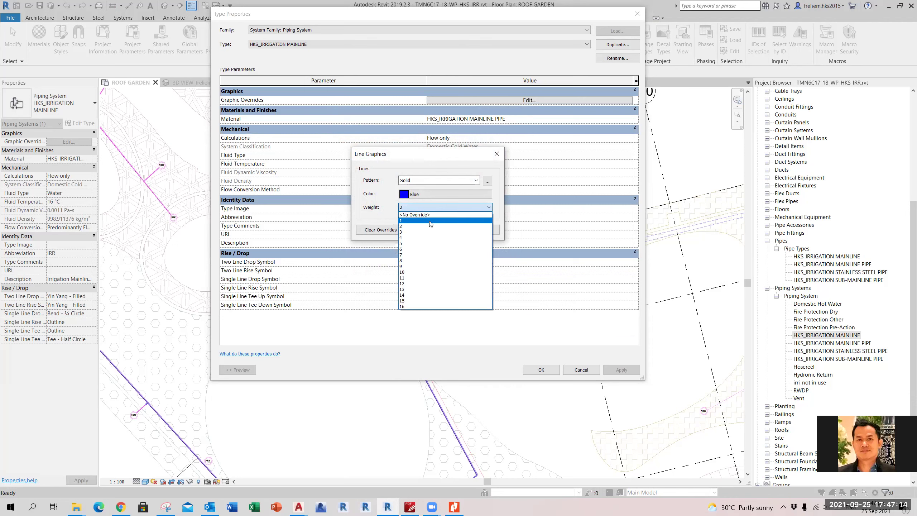
left_click(430, 221)
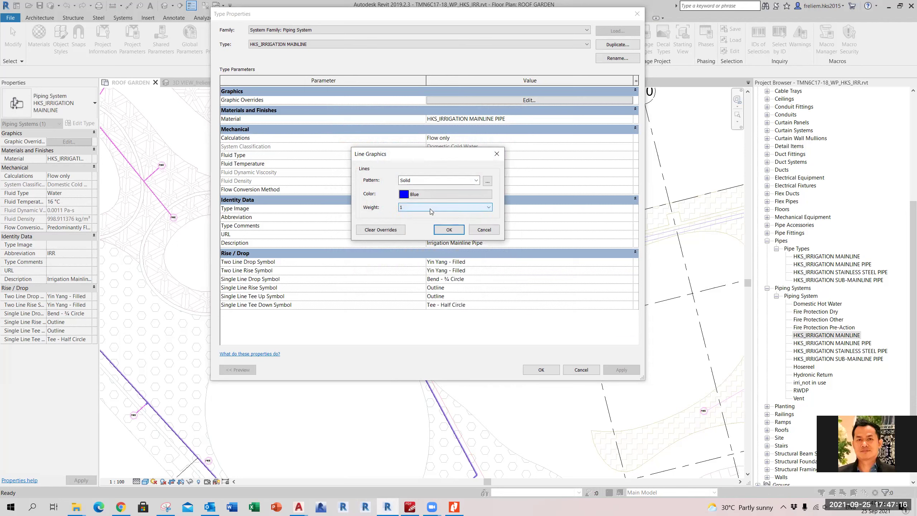
left_click(431, 208)
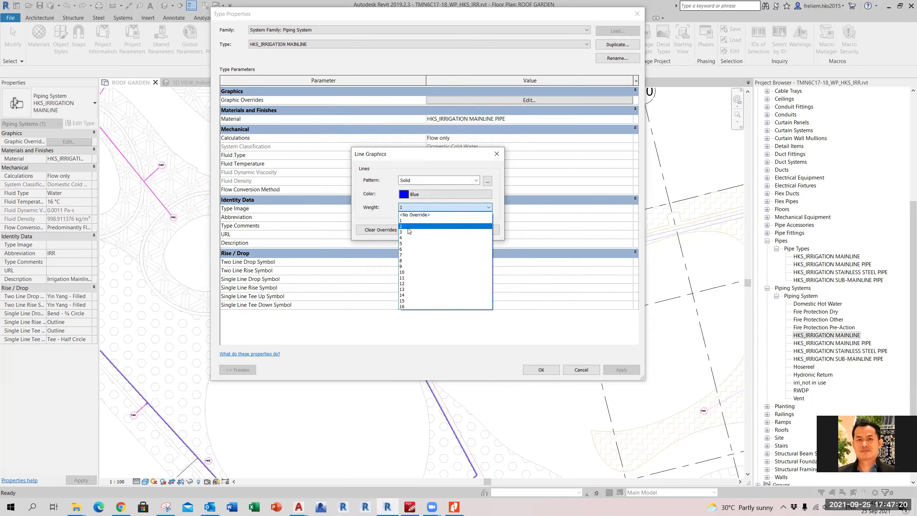
left_click(410, 227)
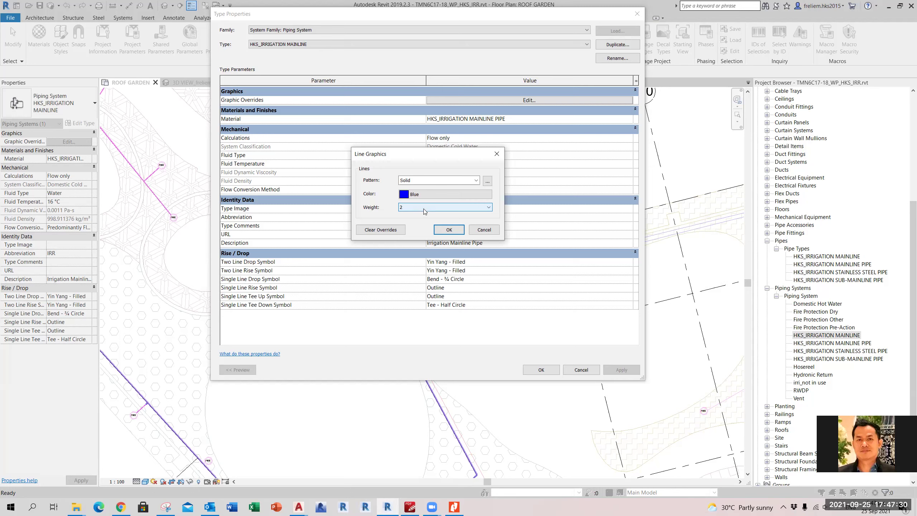
left_click(437, 207)
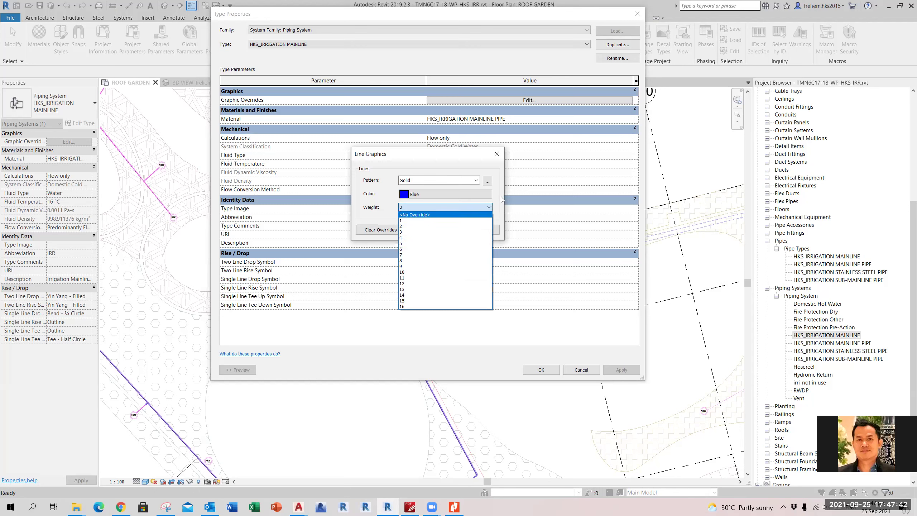
left_click(425, 205)
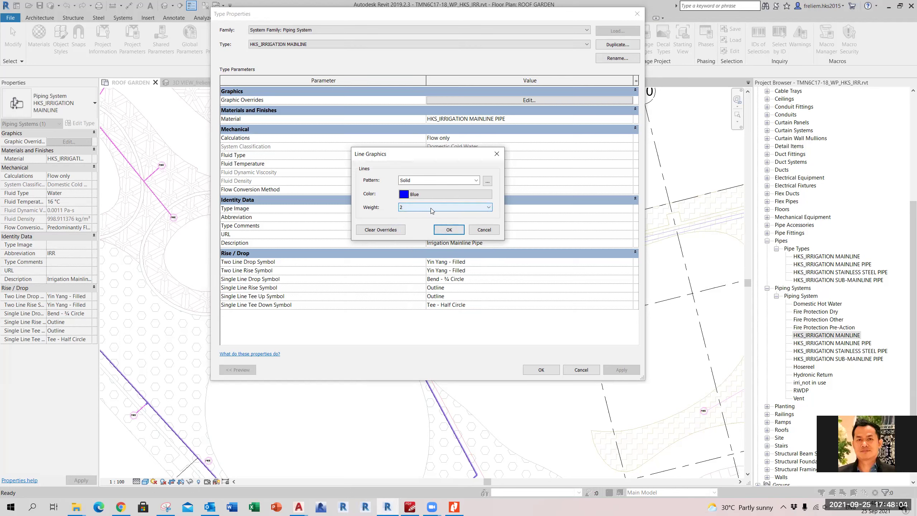
left_click(444, 231)
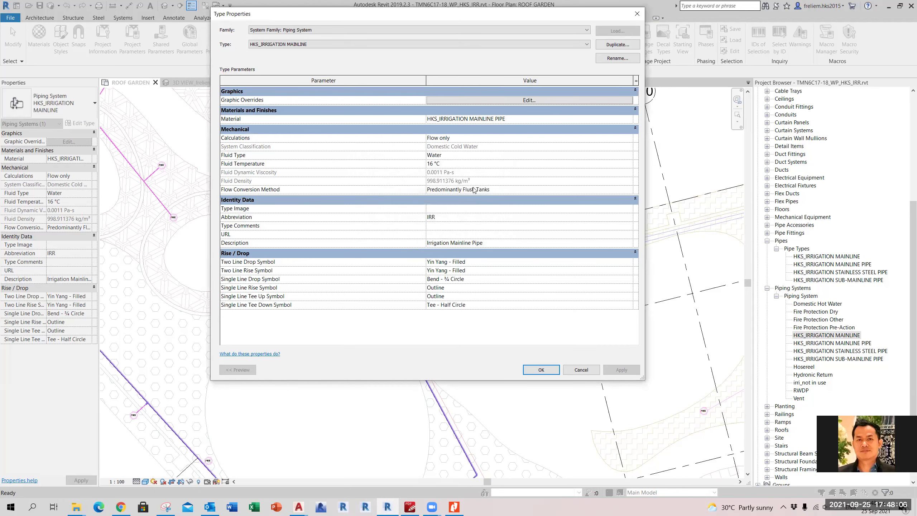
Assign the blue HKS_IRRIGATION _MAINLINE PIPE material to the piping system type.
left_click(537, 119)
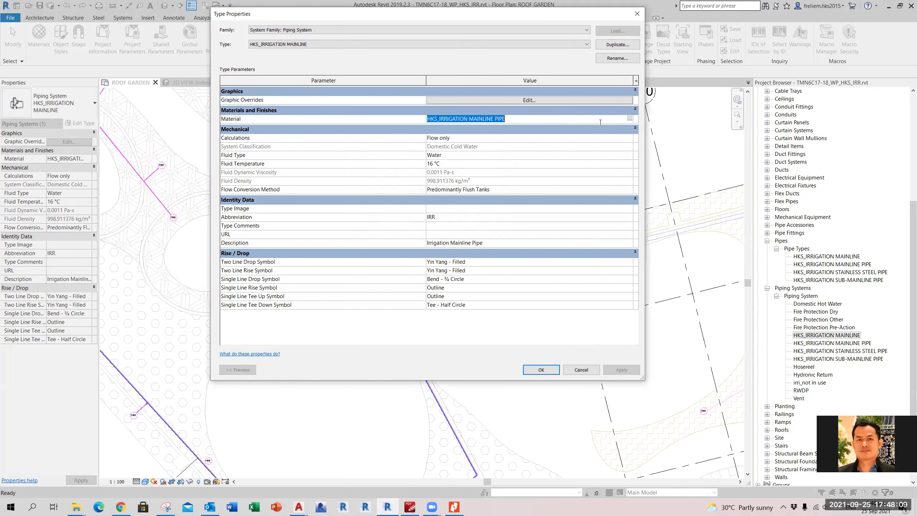
left_click(629, 119)
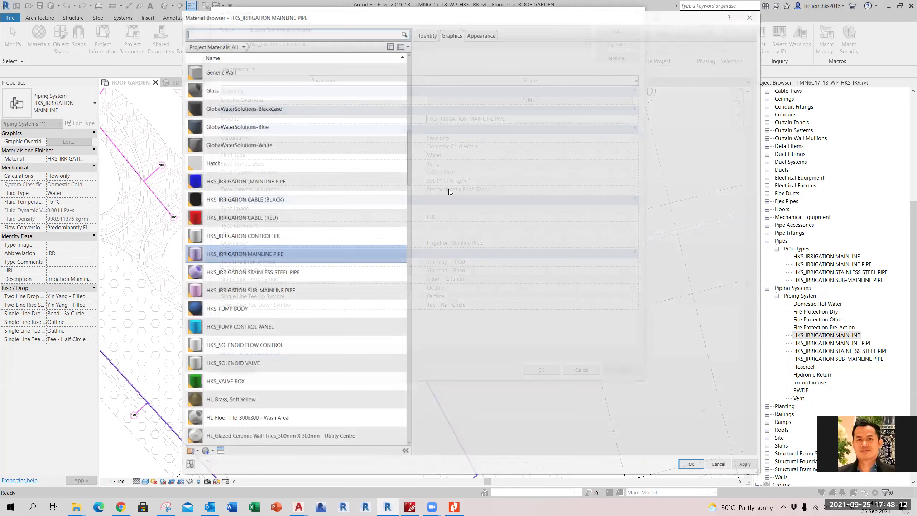
left_click(288, 181)
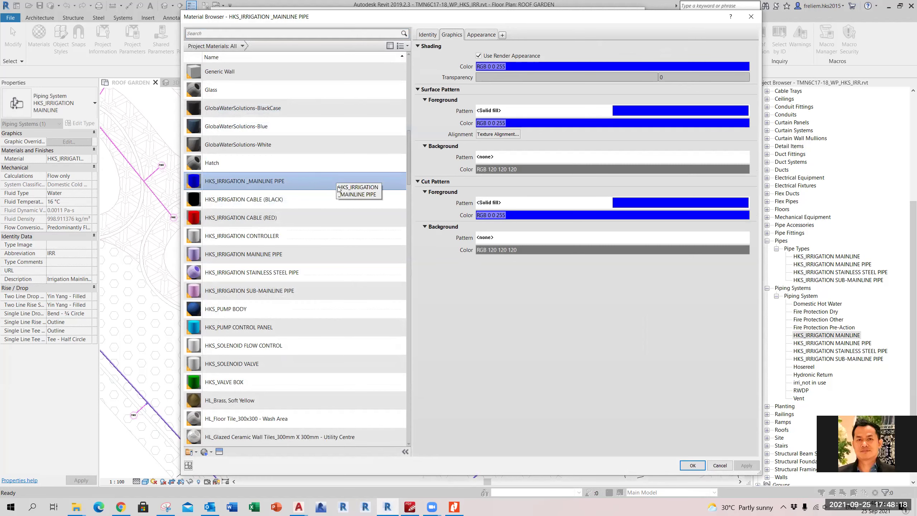
left_click(692, 466)
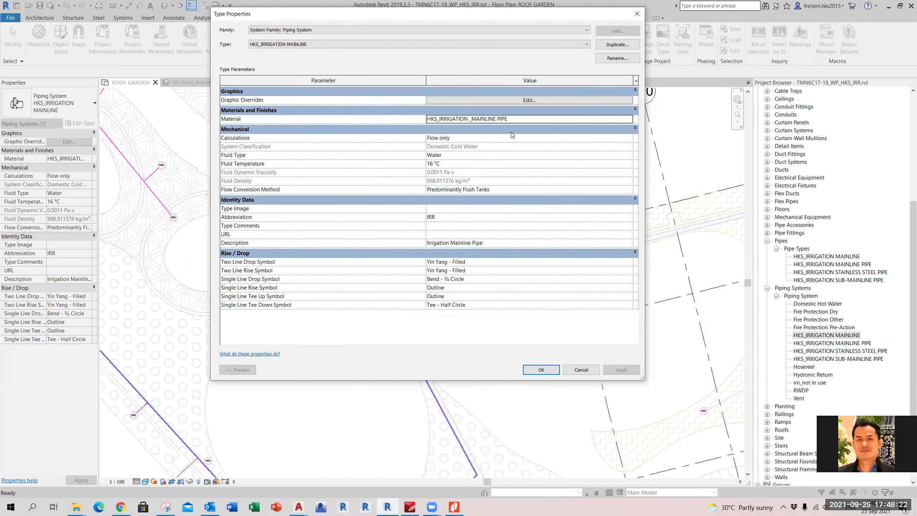
Choose Flow only for the calculations and keep Water as the fluid type after checking the available fluids.
left_click(502, 139)
left_click(629, 138)
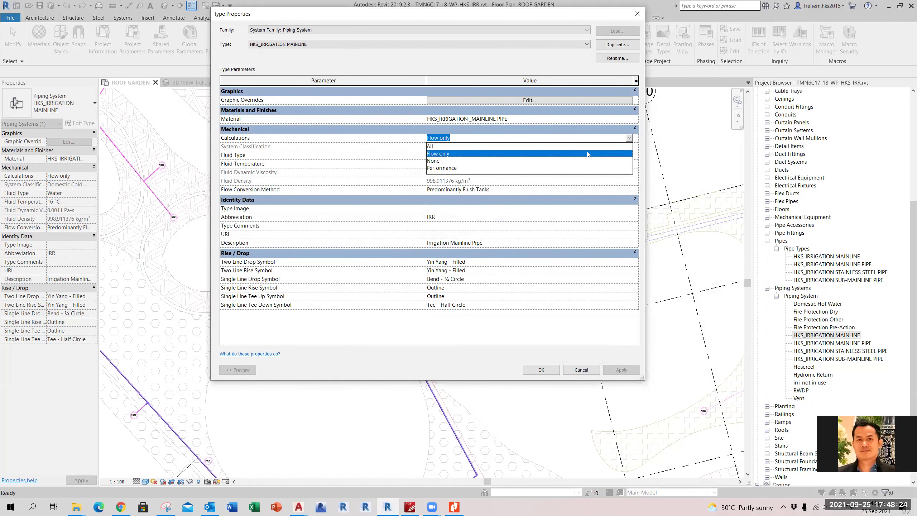
left_click(454, 154)
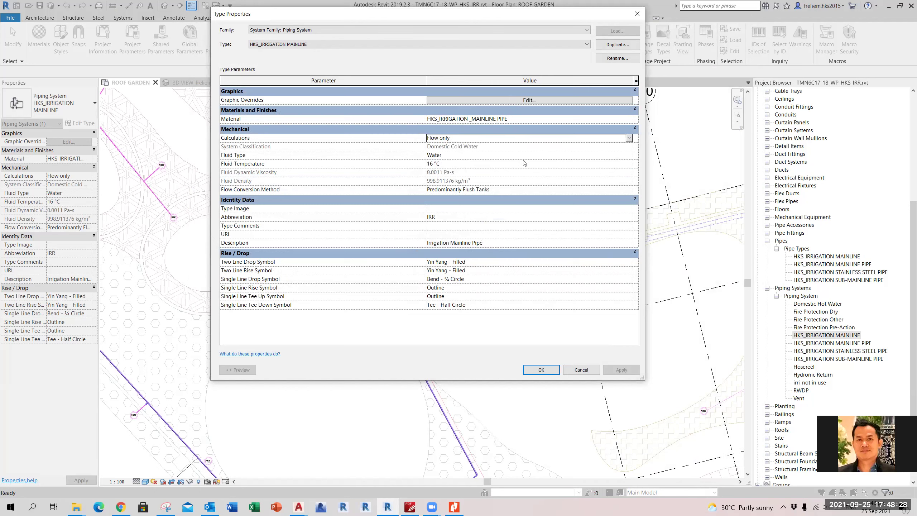
left_click(620, 156)
left_click(609, 158)
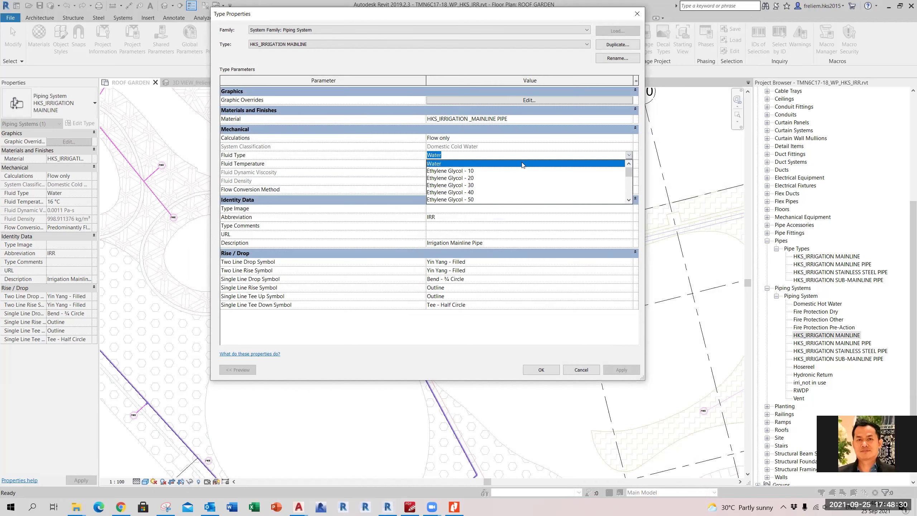
scroll(497, 166, "down", 4)
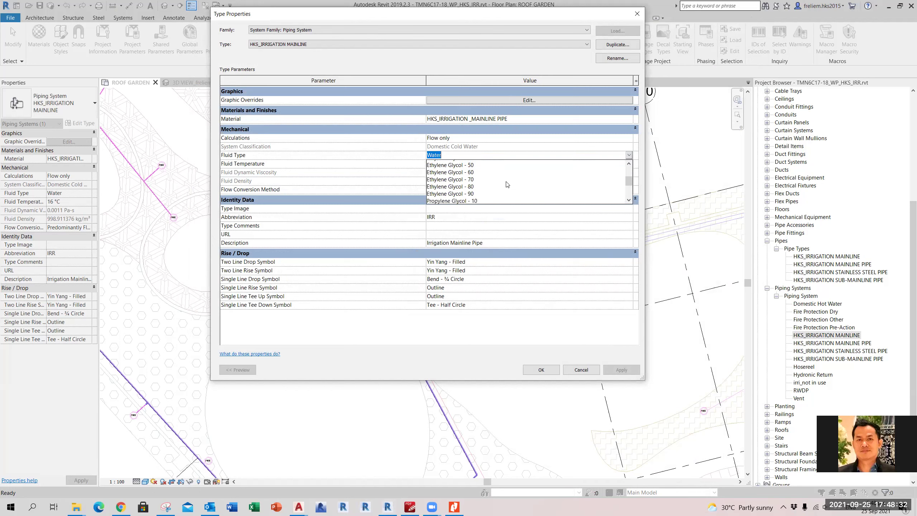
scroll(498, 195, "up", 5)
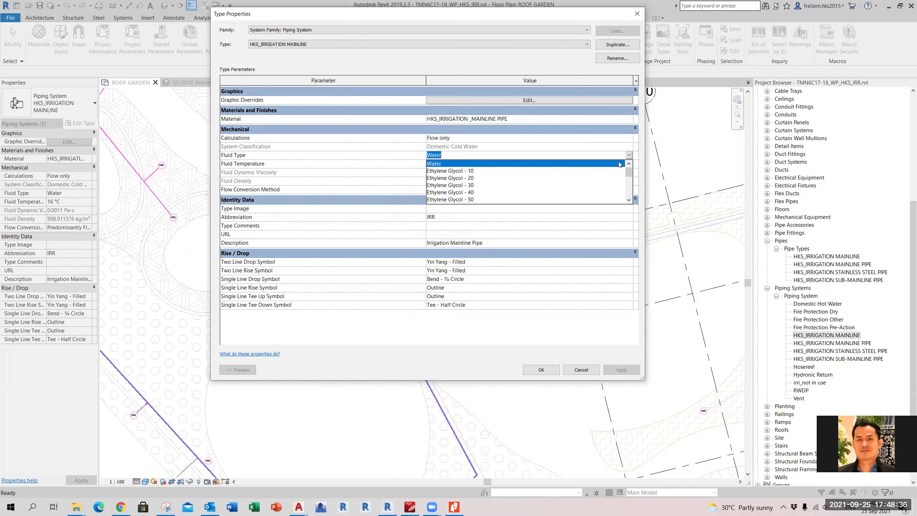
left_click(629, 158)
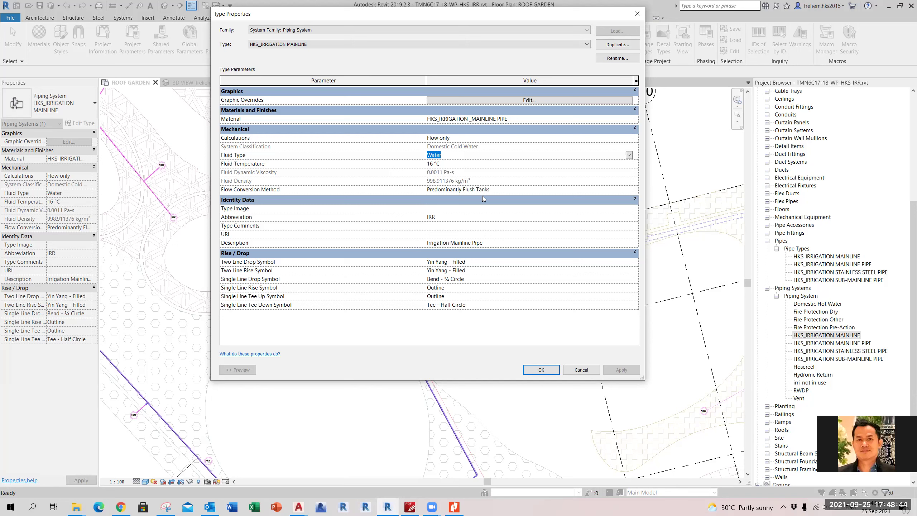
Choose Predominantly Flush Tanks as the piping system's flow conversion method.
left_click(323, 190)
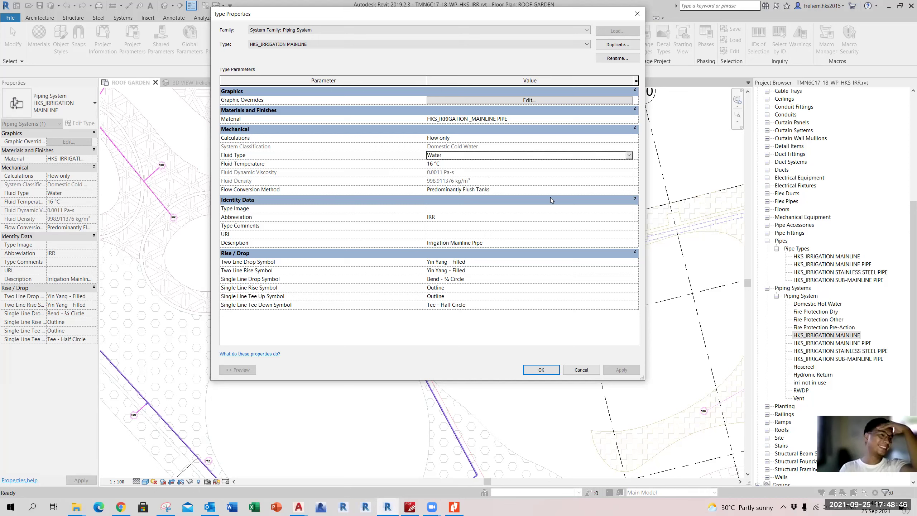
left_click(630, 191)
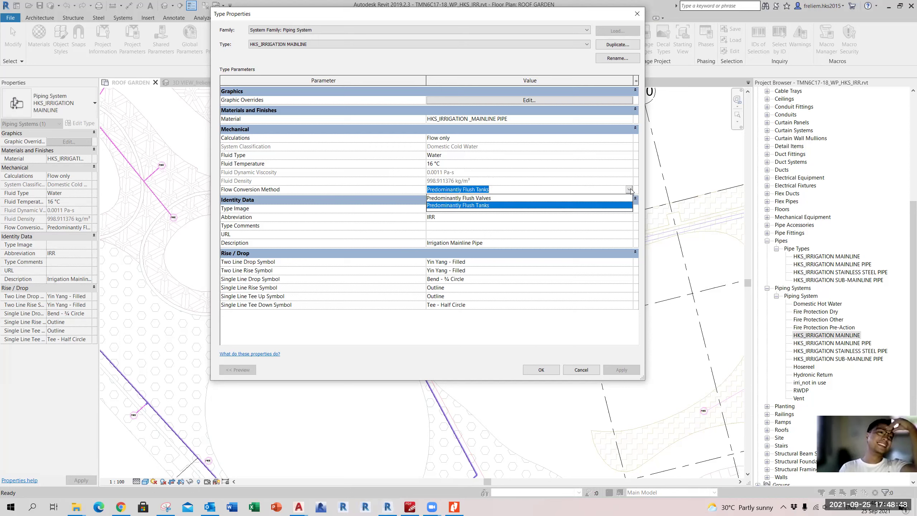
left_click(491, 205)
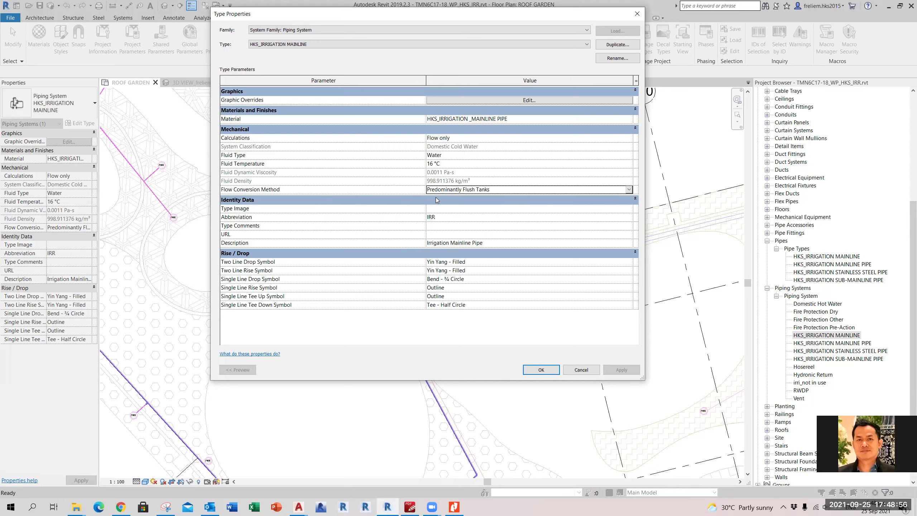
Set the fluid temperature of the HKS_IRRIGATION MAINLINE piping system to 21 °C.
left_click(629, 165)
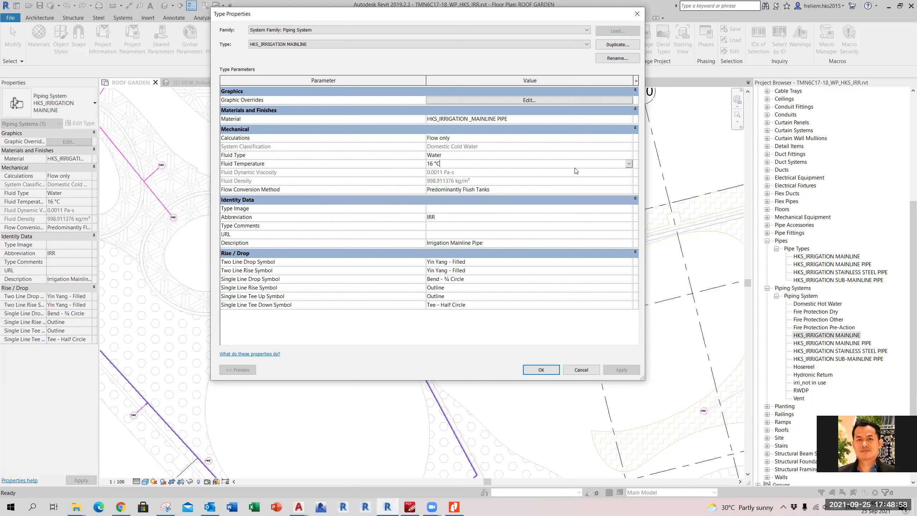
left_click(629, 165)
scroll(600, 195, "up", 2)
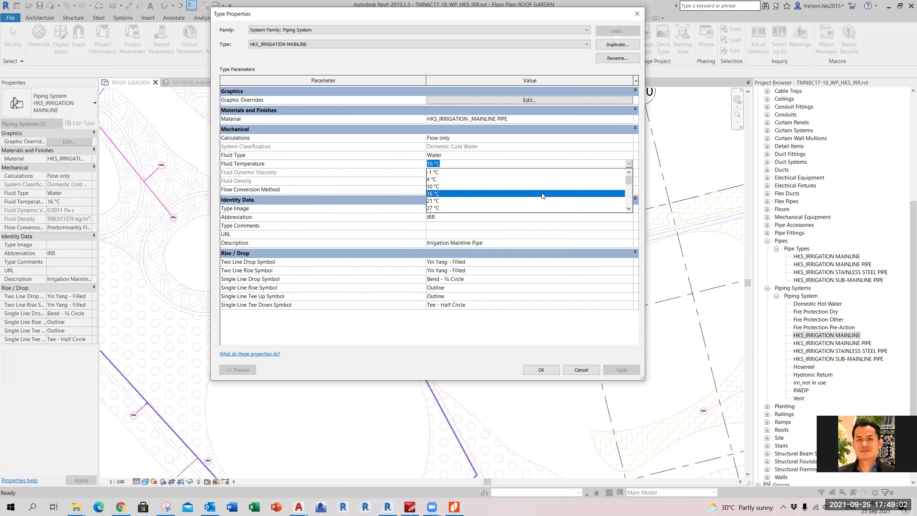
scroll(544, 197, "down", 3)
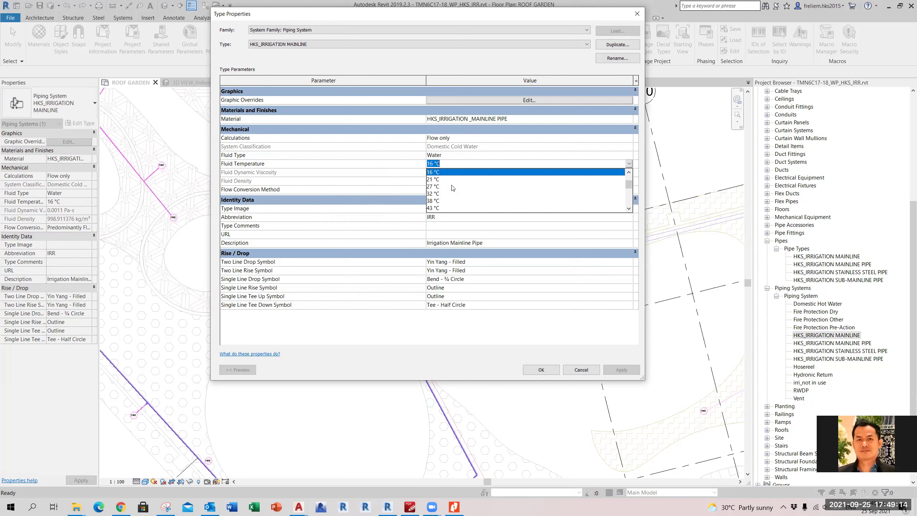
left_click(436, 194)
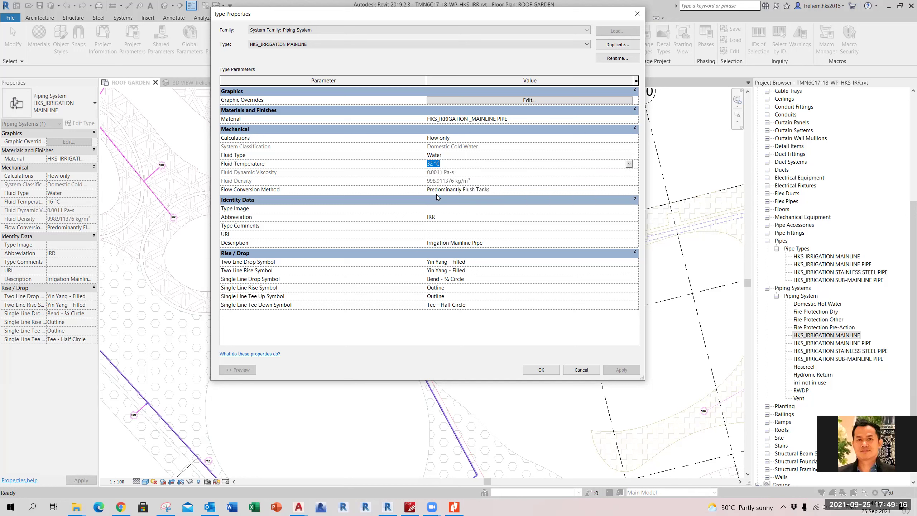
left_click(629, 164)
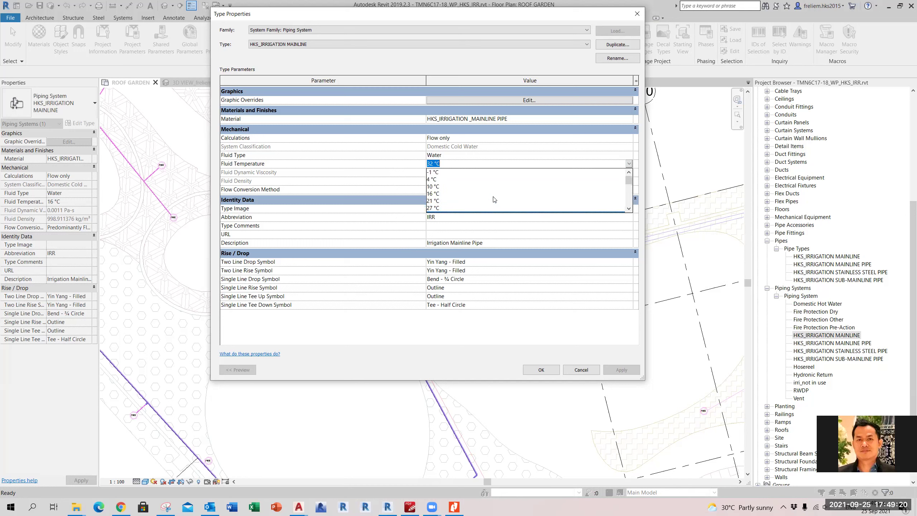
left_click(441, 194)
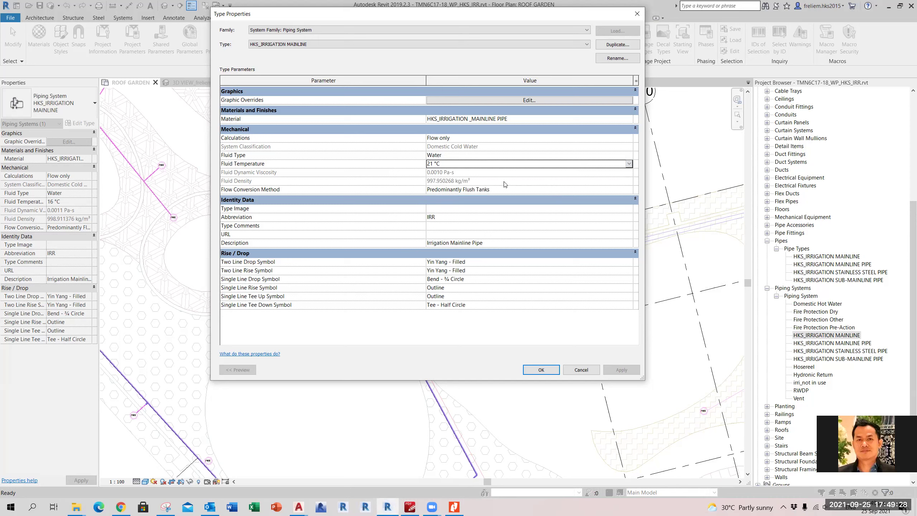
Check the piping system's abbreviation and description in its identity data.
left_click(447, 218)
left_click(448, 217)
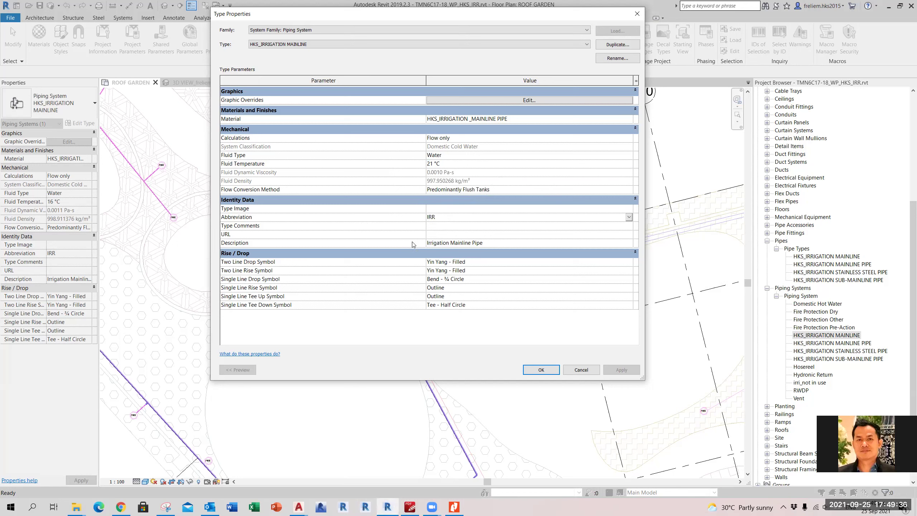
left_click(482, 244)
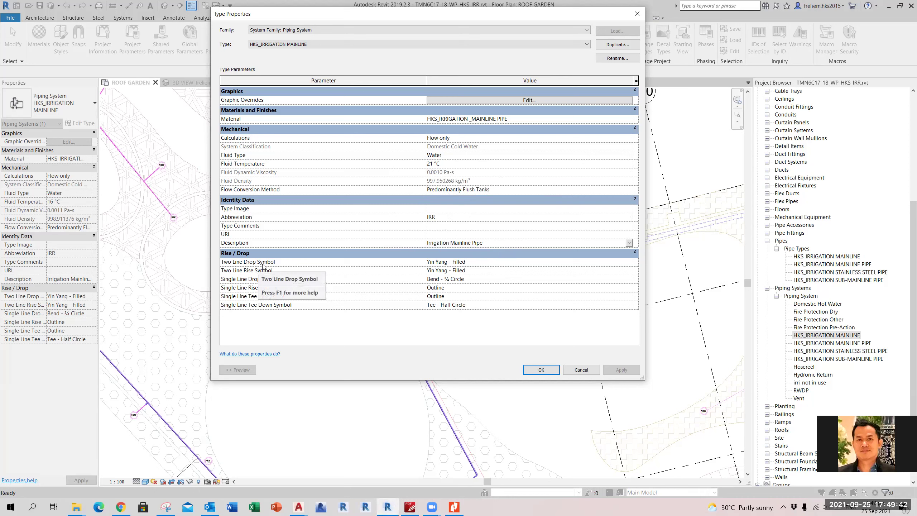
left_click(338, 265)
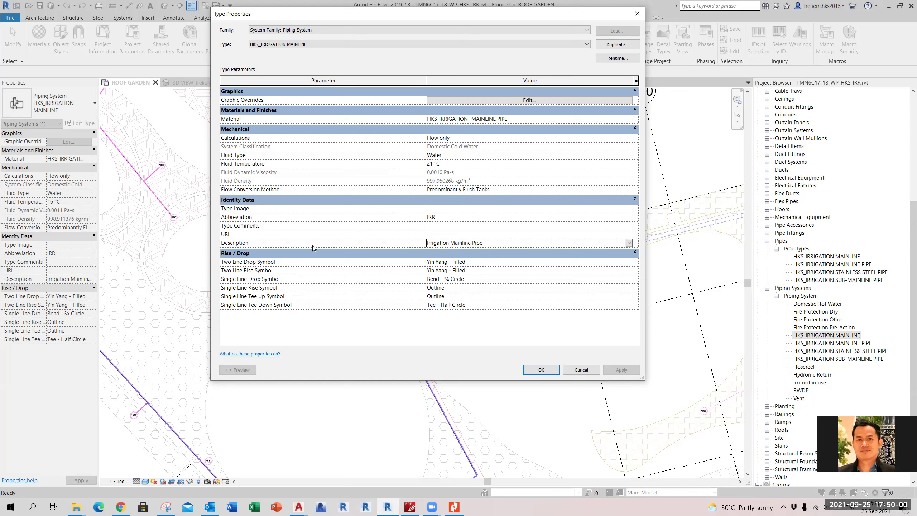
Review the available two line drop symbols, keep Yin Yang - Filled, and accept the piping system's type properties.
left_click(629, 262)
left_click(630, 263)
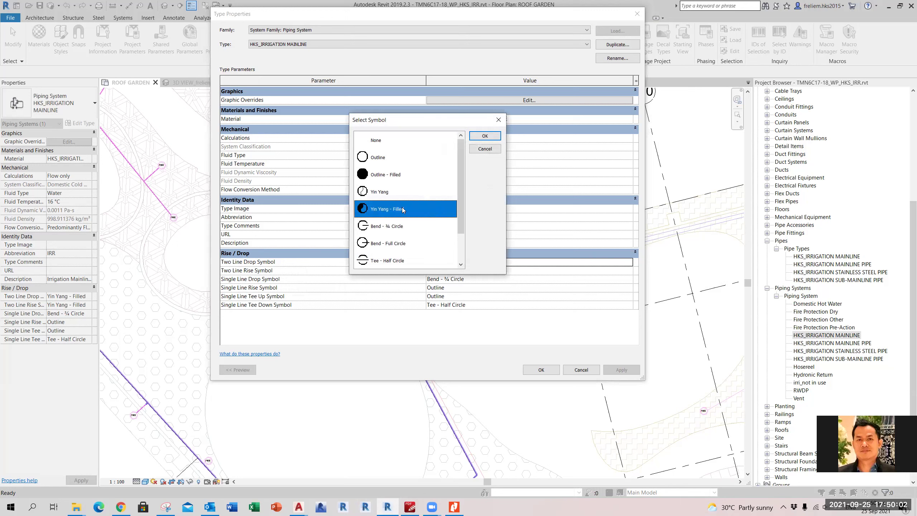
mouse_move(462, 196)
left_mouse_down()
mouse_move(461, 229)
mouse_move(466, 186)
left_mouse_up()
left_click(485, 135)
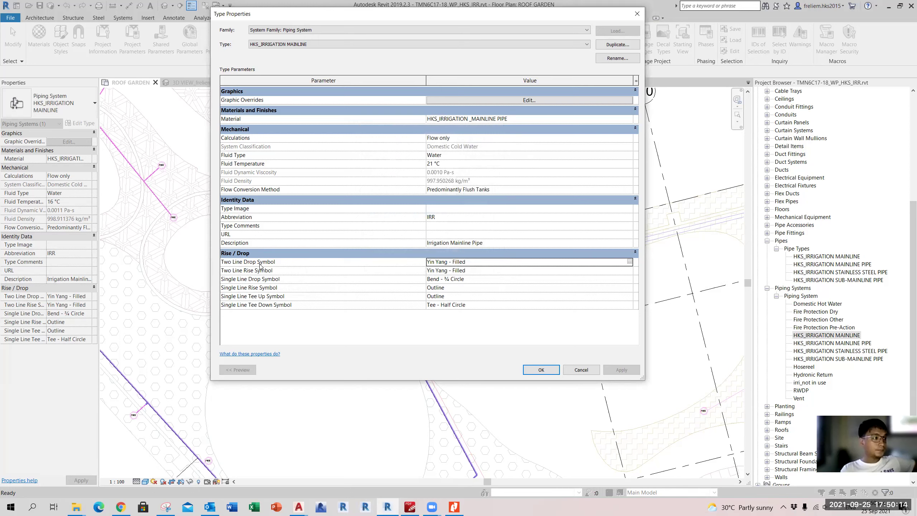
left_click(629, 262)
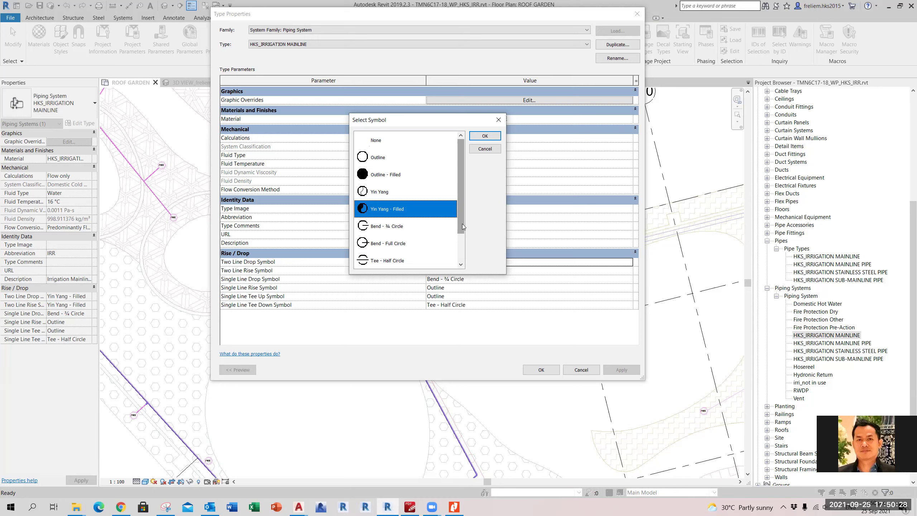
left_click(377, 159)
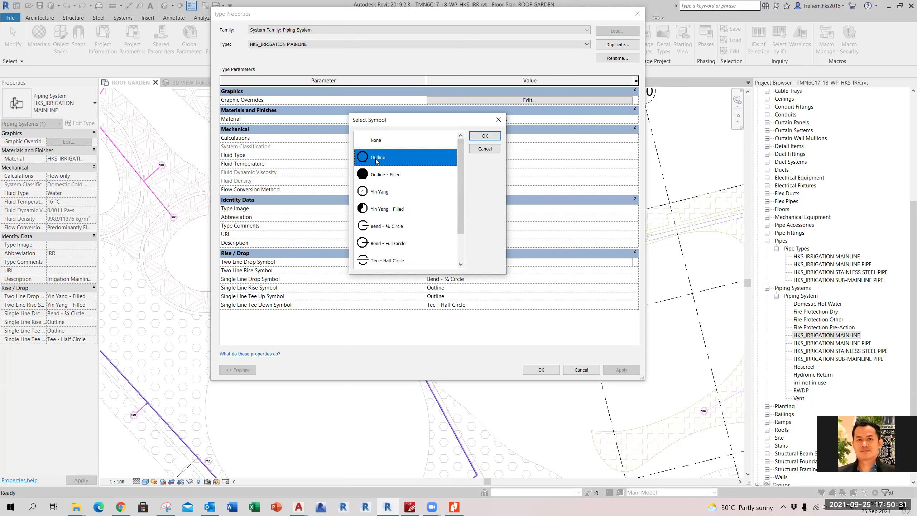
left_click(385, 177)
left_click(390, 191)
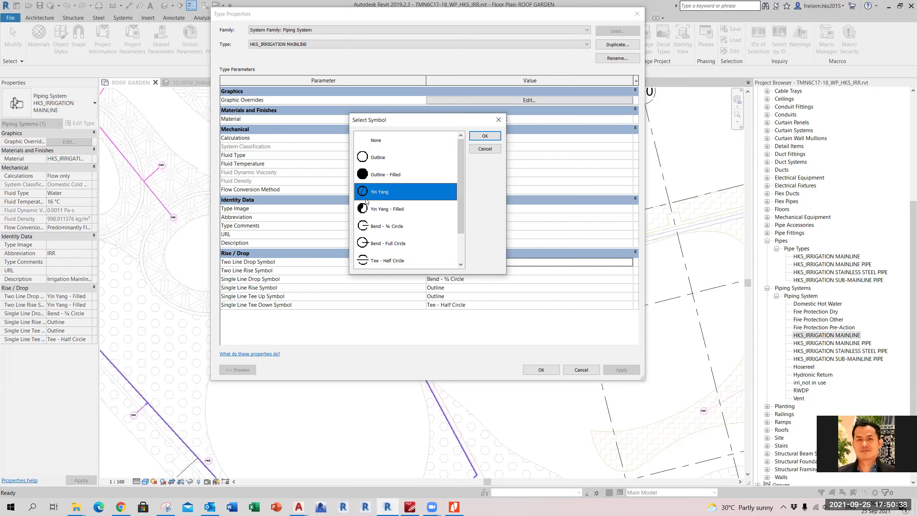
scroll(398, 232, "down", 2)
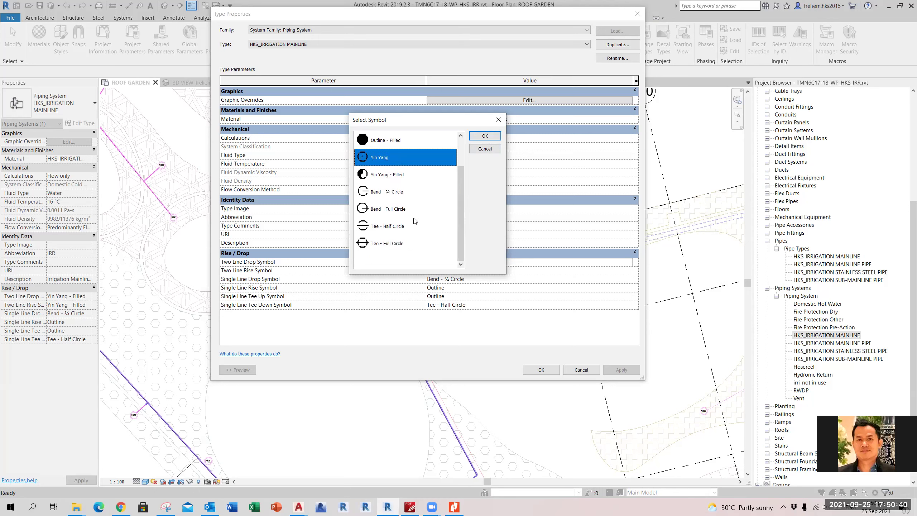
left_click(485, 136)
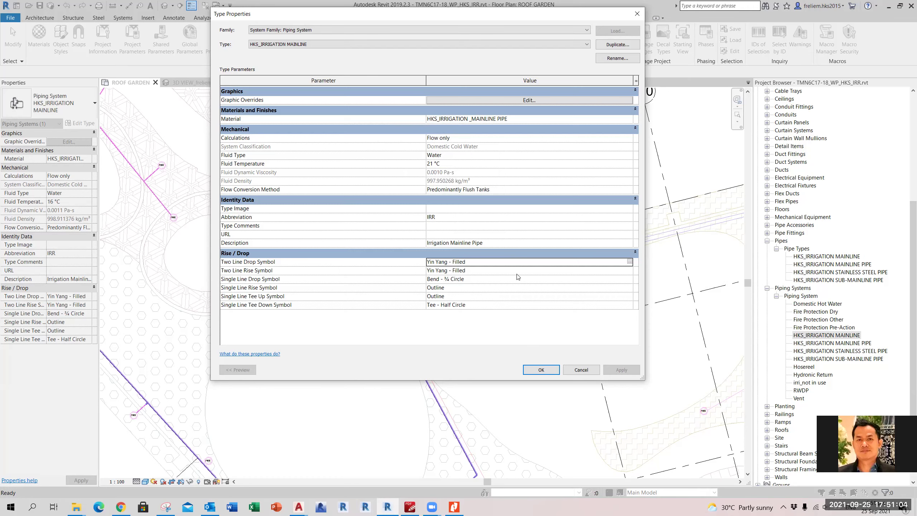
left_click(542, 370)
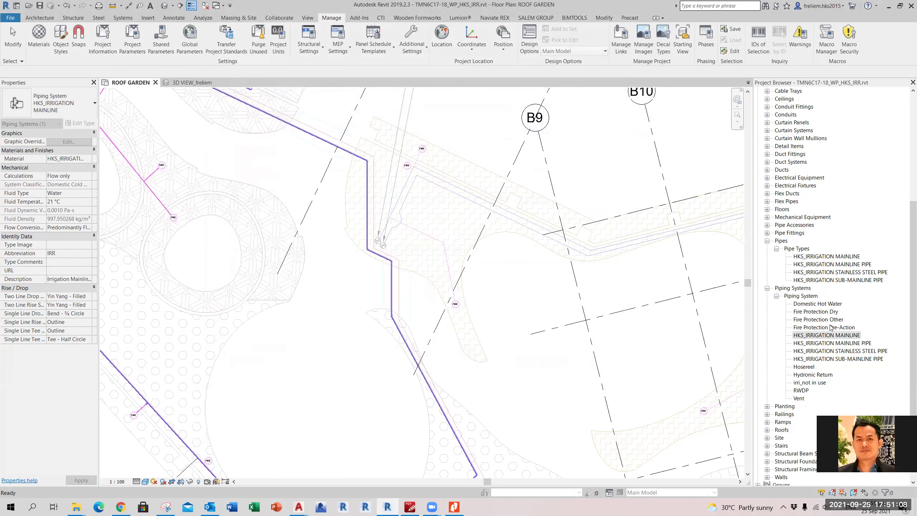
Open the routing preferences of the HKS_IRRIGATION MAINLINE pipe type from its type properties.
left_click(809, 249)
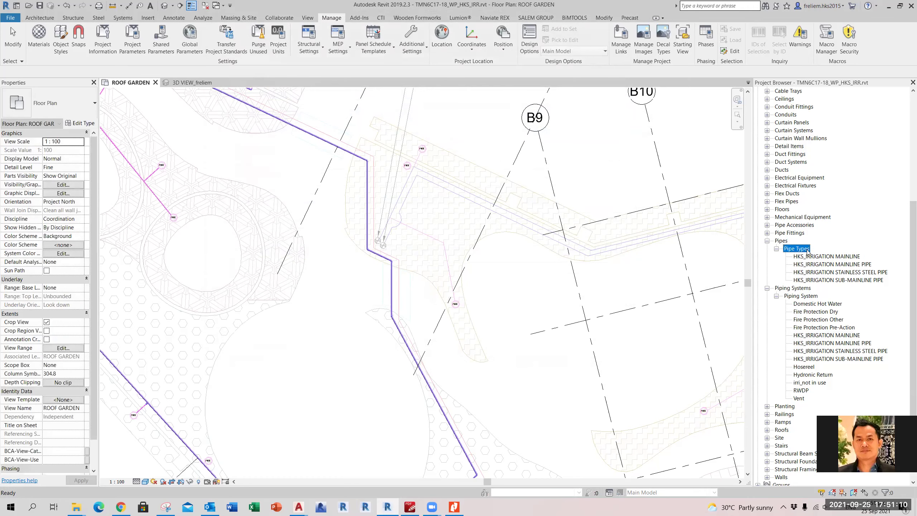
left_click(822, 257)
right_click(824, 258)
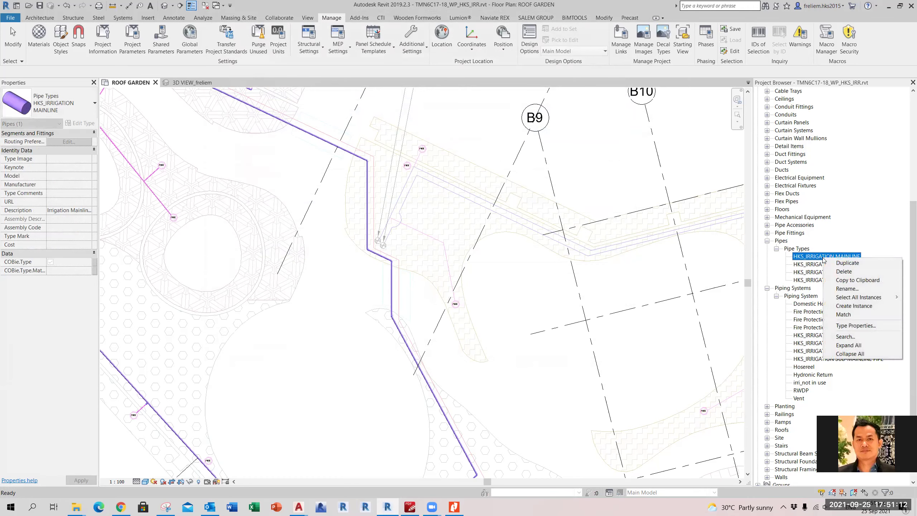
left_click(855, 326)
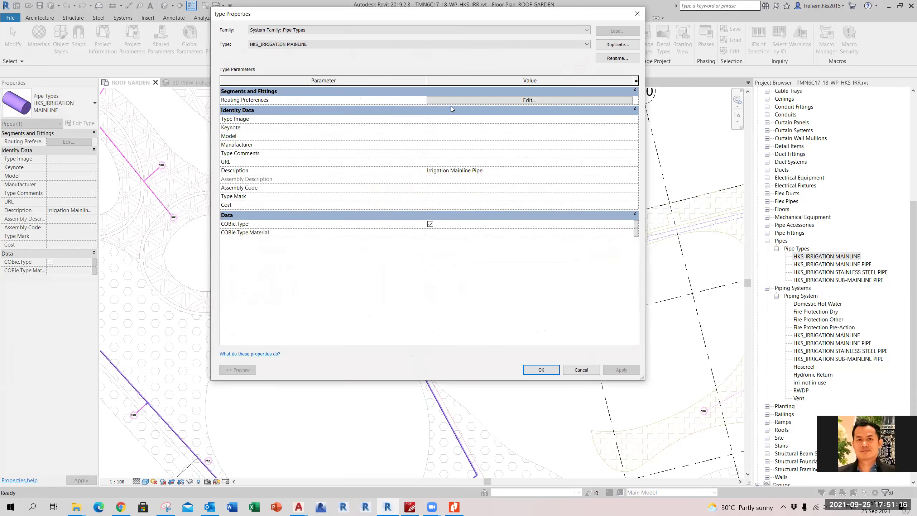
left_click(466, 101)
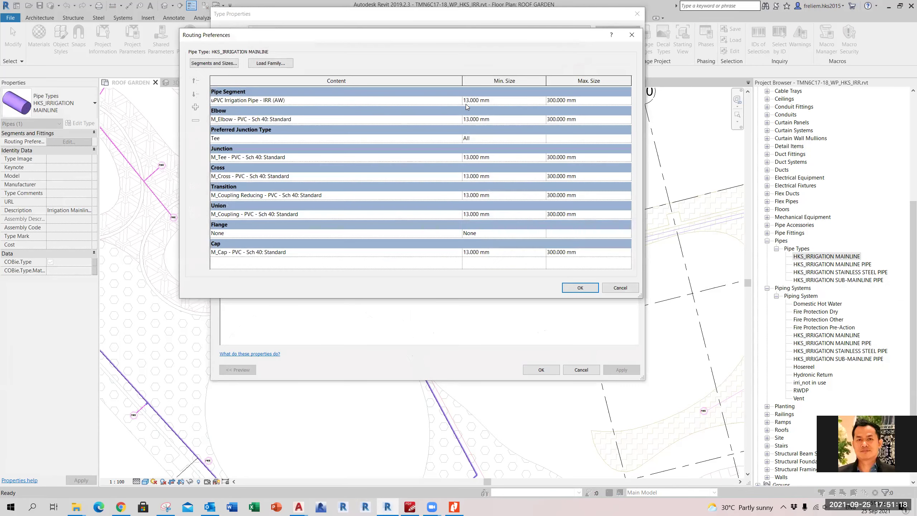
left_click(633, 35)
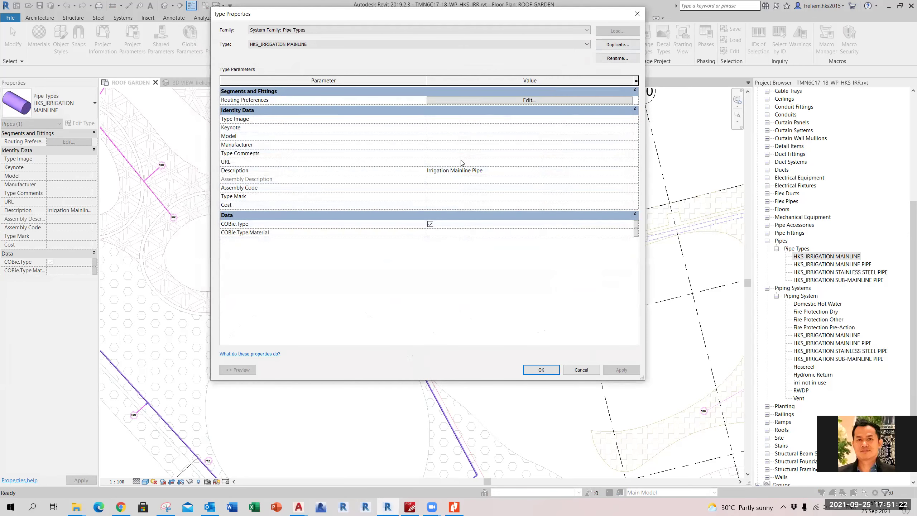
left_click(528, 100)
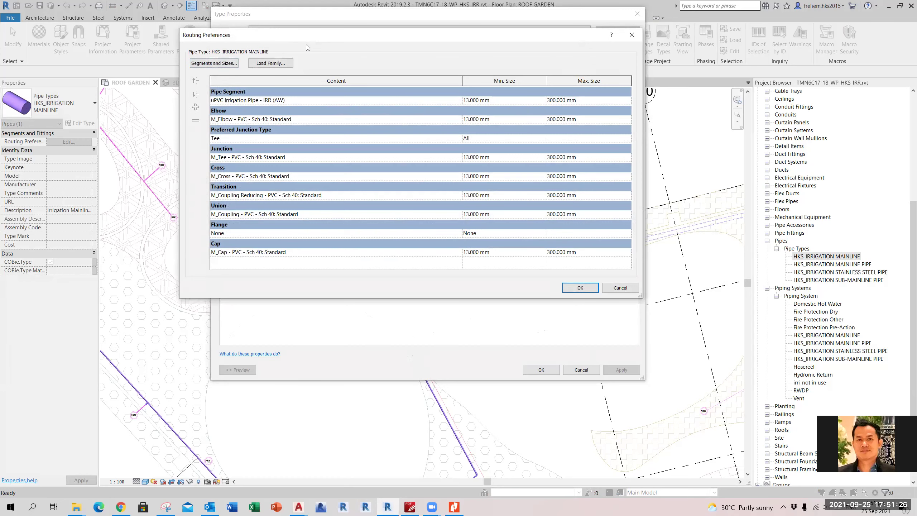
Check the size catalog of the HKS_IRRIGATION _MAINLINE PIPE - Irrigation Pipe (Mainline) segment and return to the routing preferences.
left_click_drag(306, 36, 353, 65)
left_click(270, 93)
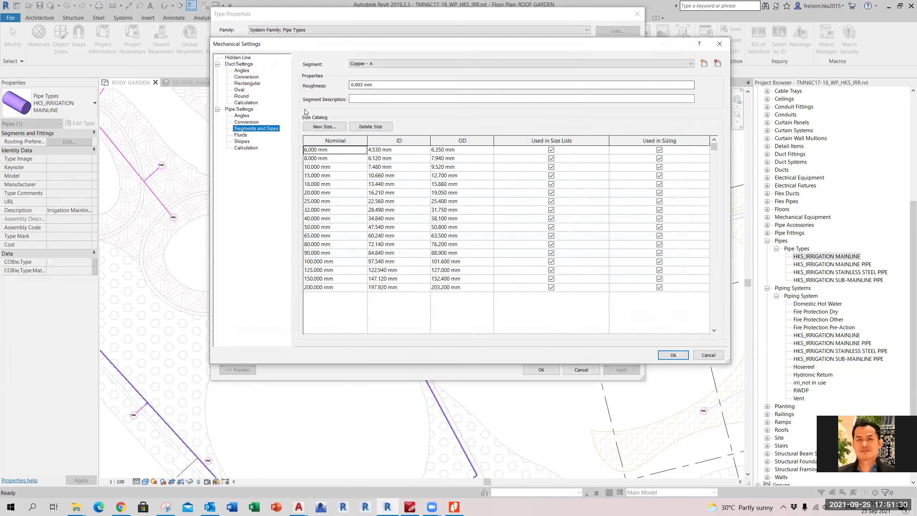
left_click(440, 61)
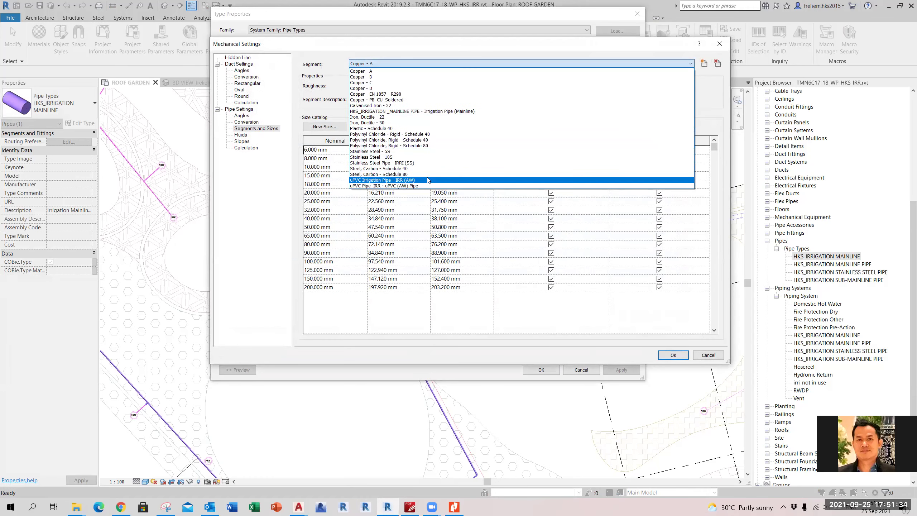
left_click(446, 111)
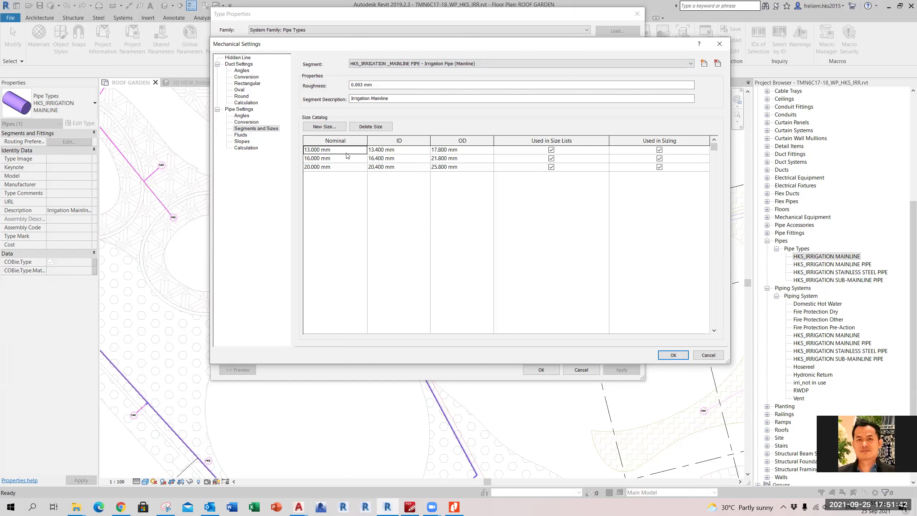
left_click(674, 355)
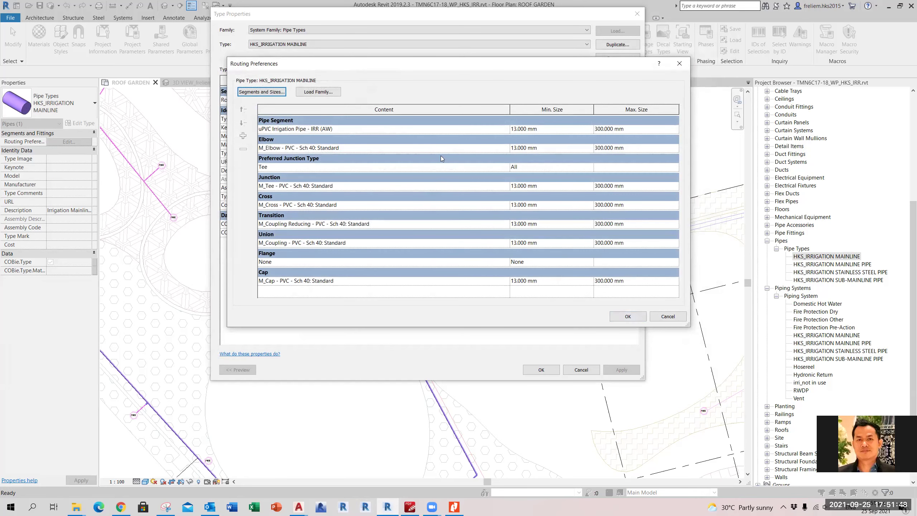
Choose HKS_IRRIGATION _MAINLINE PIPE - Irrigation Pipe (Mainline) as the pipe segment in the routing preferences.
left_click(501, 131)
left_click(506, 129)
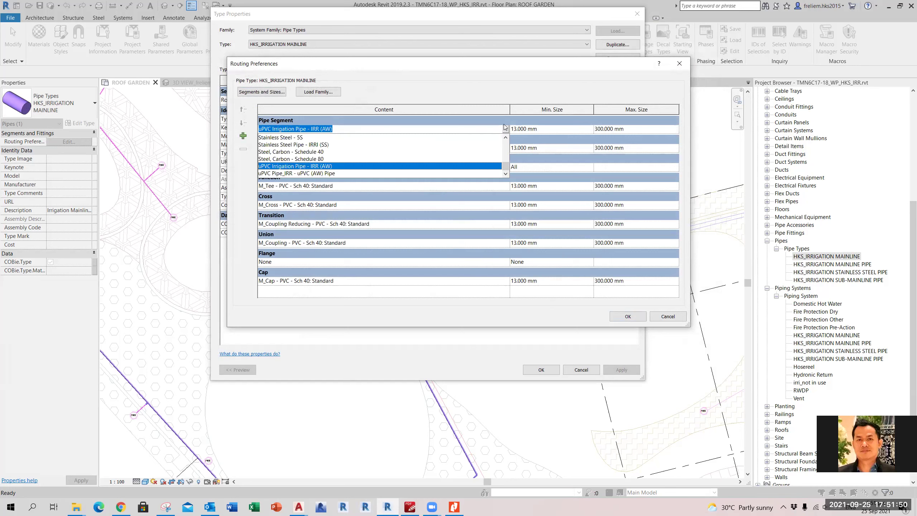
left_click(504, 111)
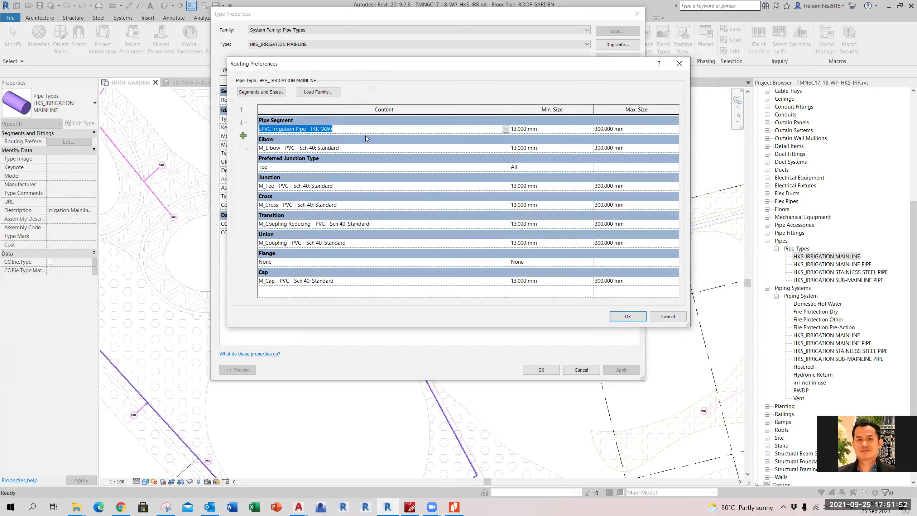
left_click(506, 129)
scroll(361, 161, "up", 5)
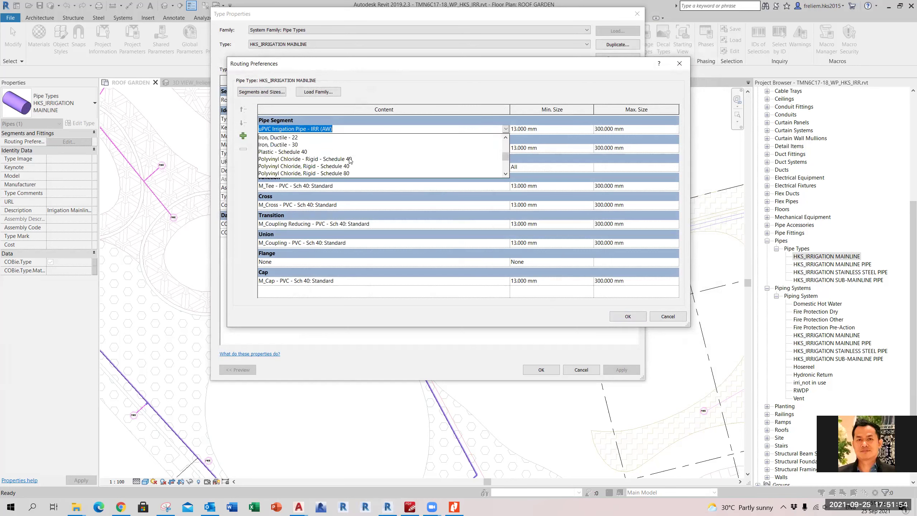
left_click(358, 171)
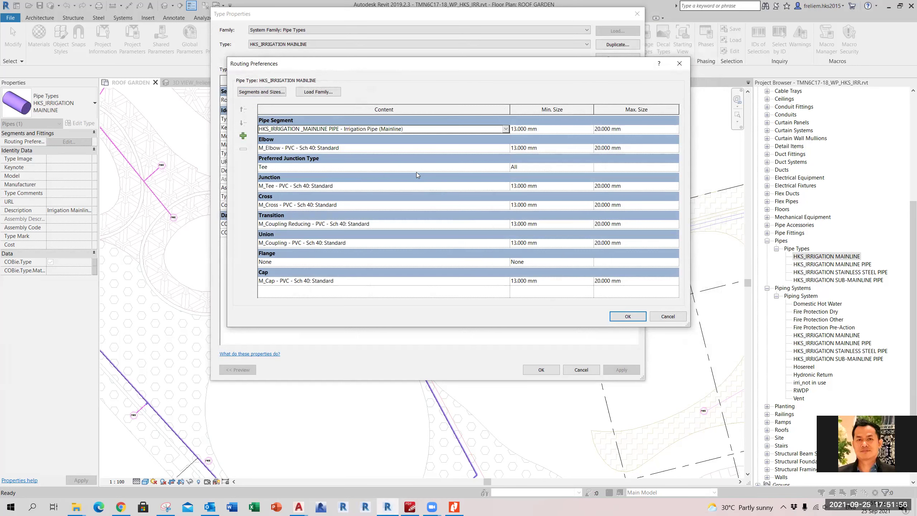
Check the mainline segment's minimum size options and the elbow fittings available in the routing preferences.
left_click(588, 131)
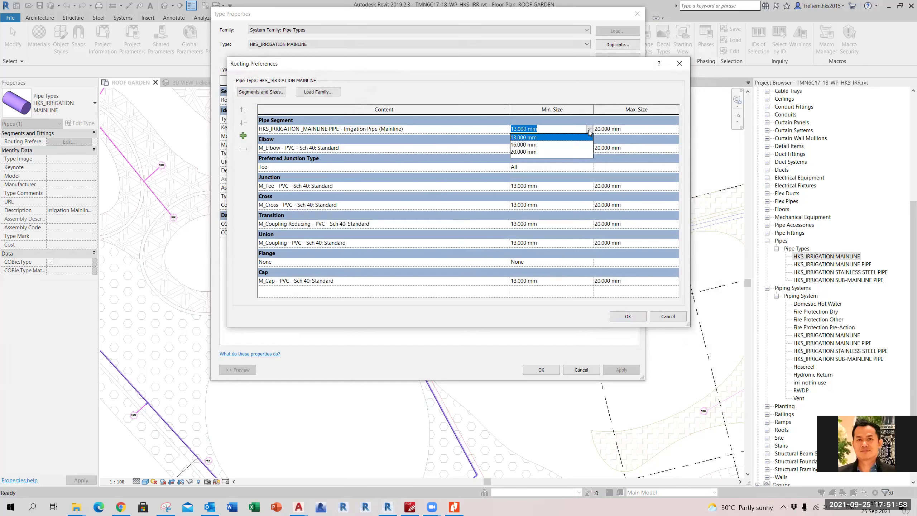
left_click(647, 130)
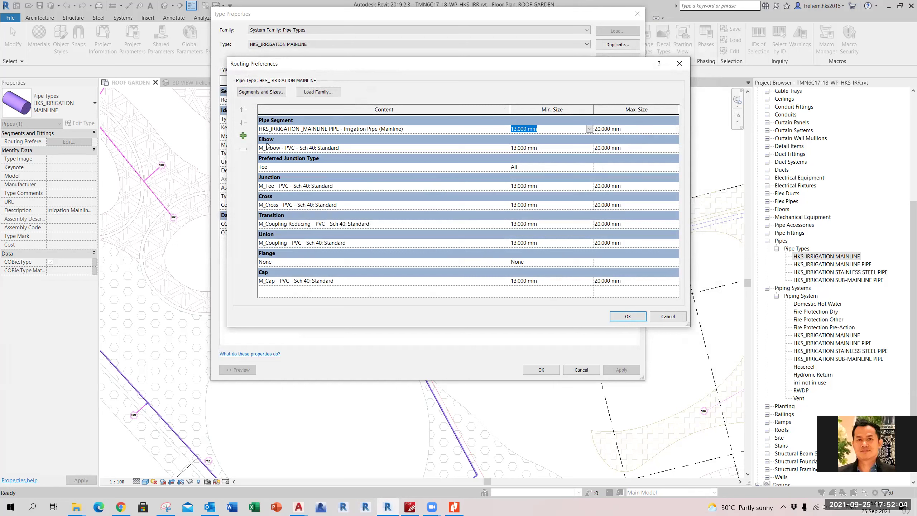
left_click(505, 149)
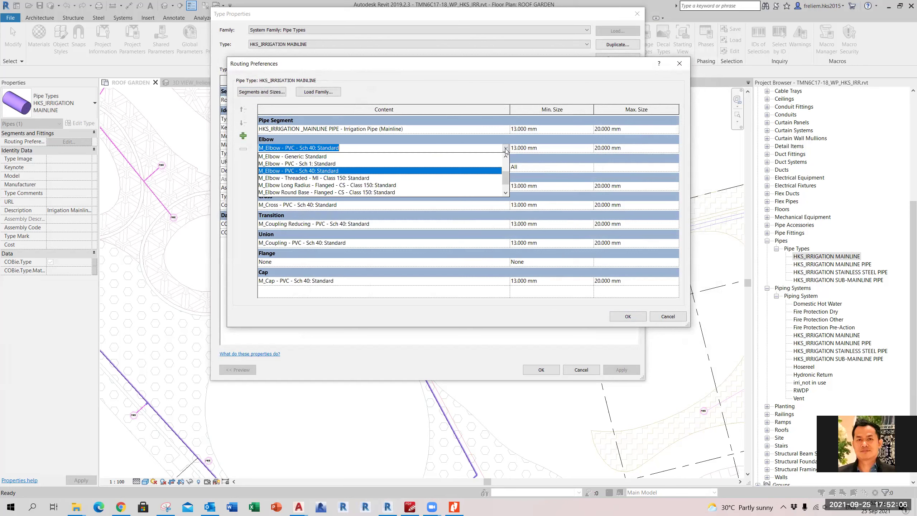
left_click(506, 148)
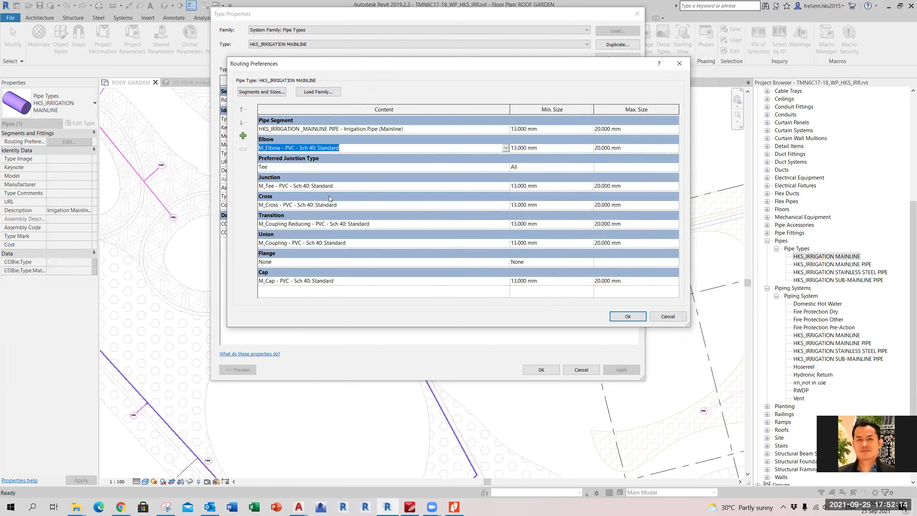
Start loading a family from the routing preferences and browse to the library's Pipe > Fittings folder.
left_click(322, 93)
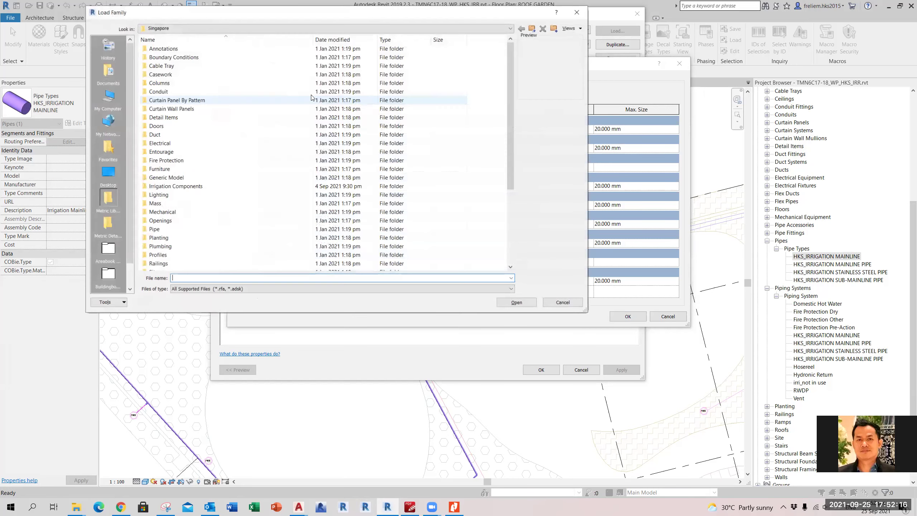
left_click_drag(332, 22, 442, 52)
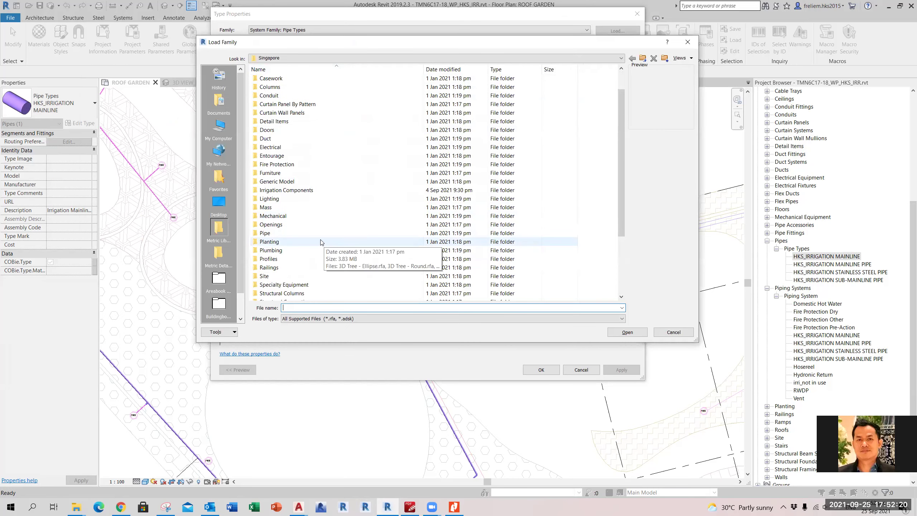
double_click(318, 239)
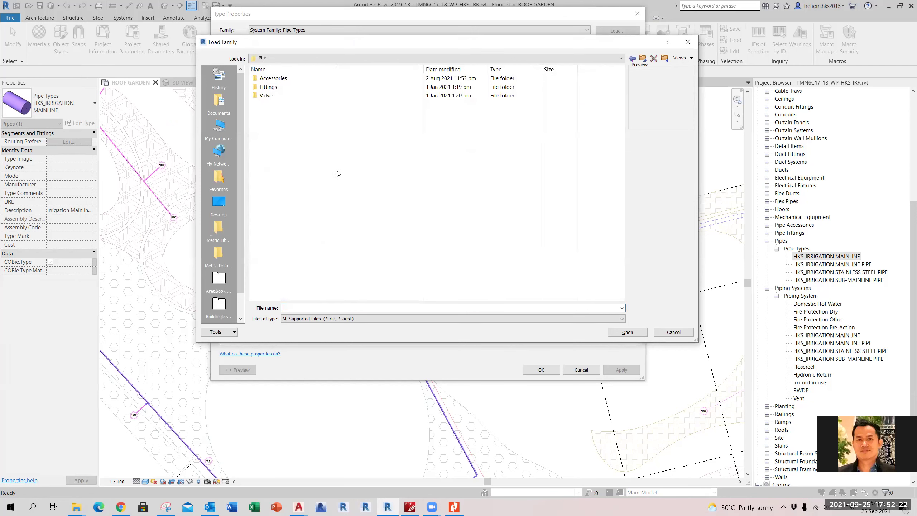
left_click(310, 87)
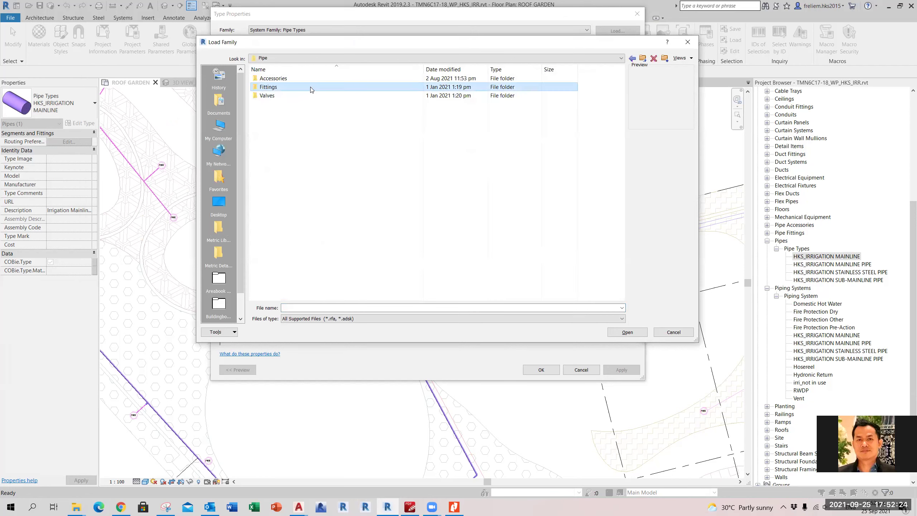
double_click(311, 87)
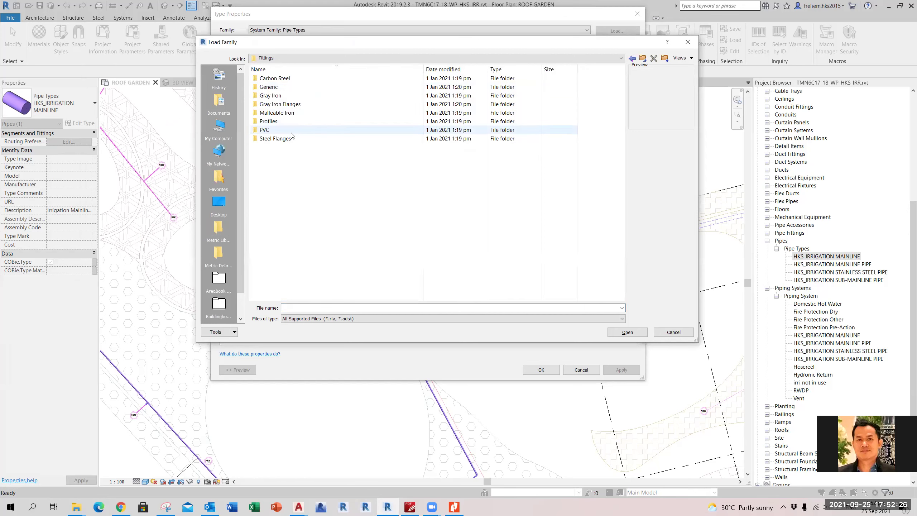
Browse the PVC fittings down to the Socket-Type folder and its DWV subfolder to examine the available families.
double_click(292, 130)
left_click(309, 78)
double_click(309, 78)
double_click(310, 78)
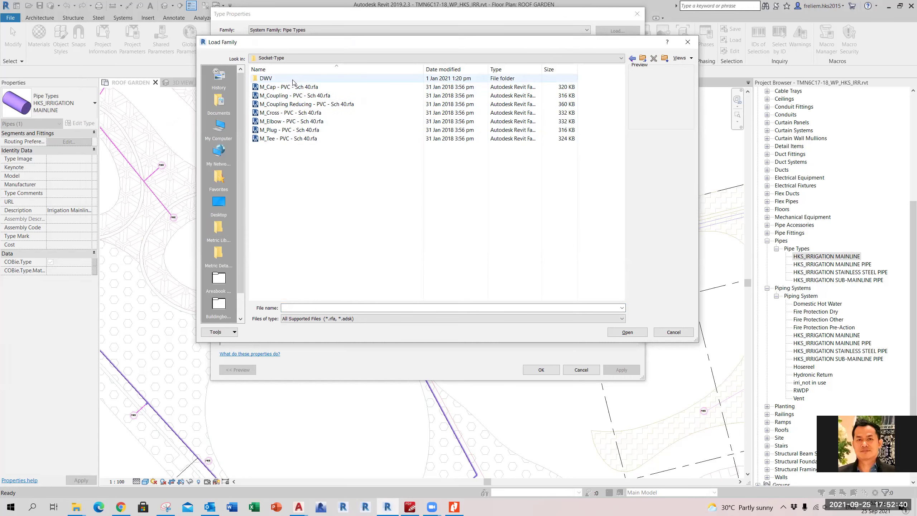
double_click(266, 79)
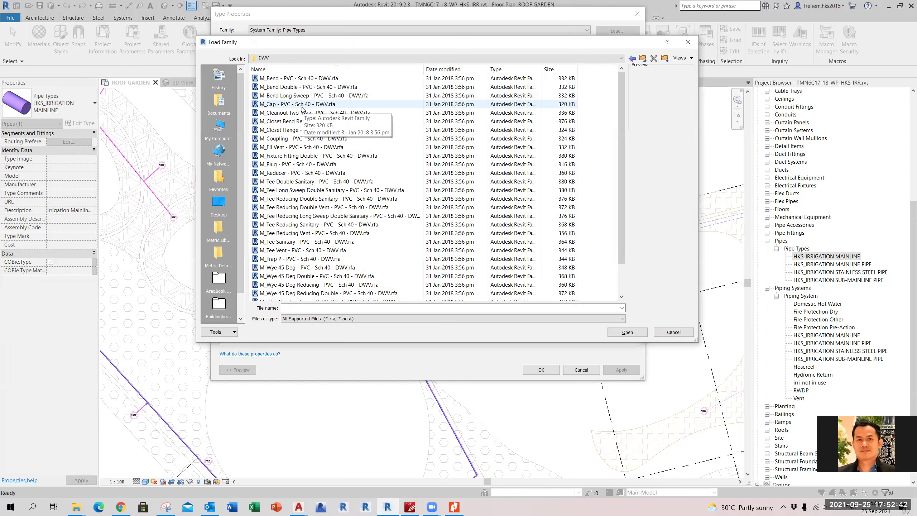
Preview the bend and wye PVC Sch 40 fitting families in the DWV folder.
left_click_drag(424, 70, 478, 78)
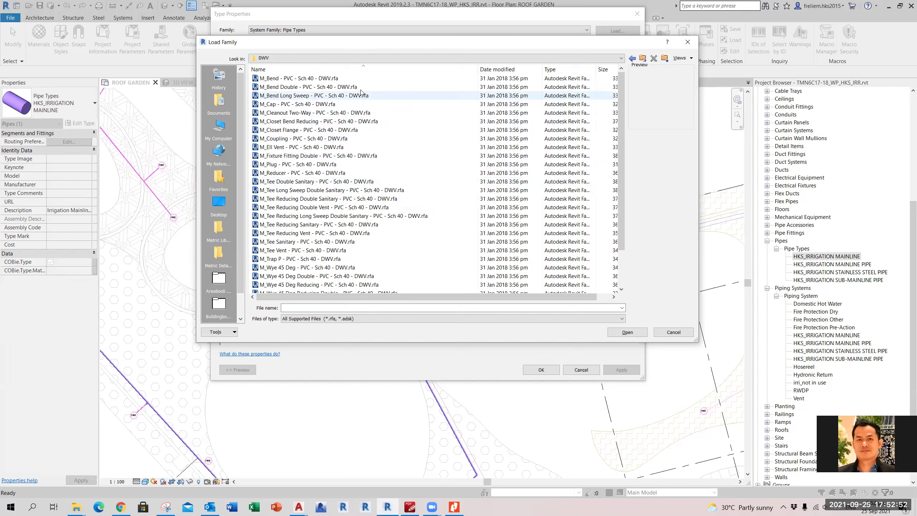
left_click(362, 78)
scroll(372, 191, "down", 2)
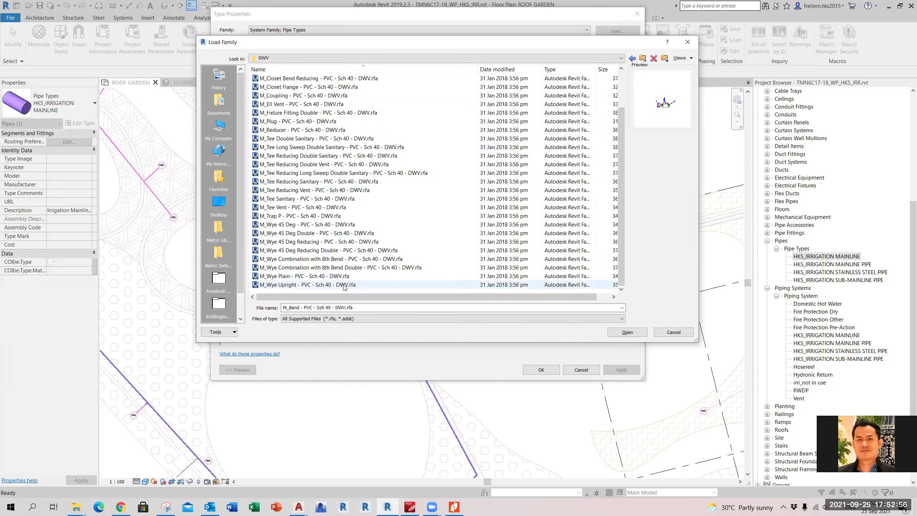
left_click(343, 267)
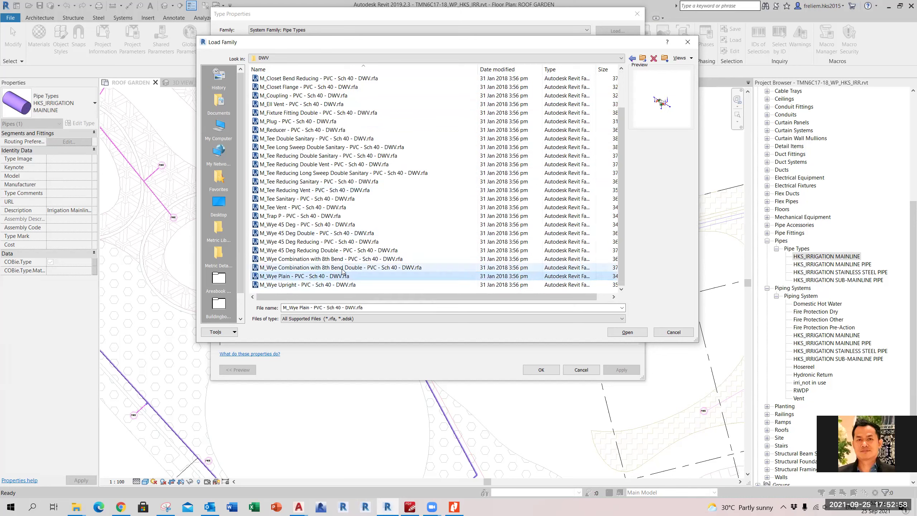
scroll(366, 214, "up", 2)
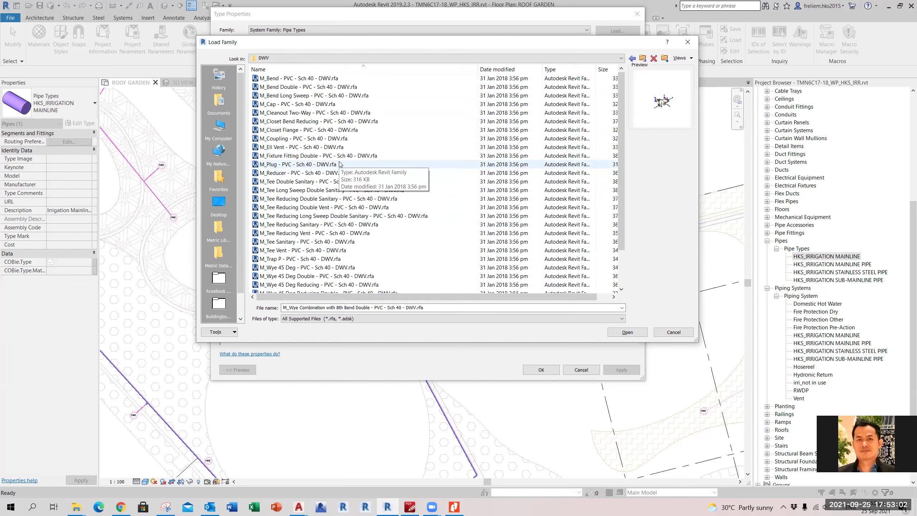
Load all PVC Sch 40 fitting families from the Socket-Type folder and accept the HKS_IRRIGATION MAINLINE routing preferences and type properties.
left_click(643, 58)
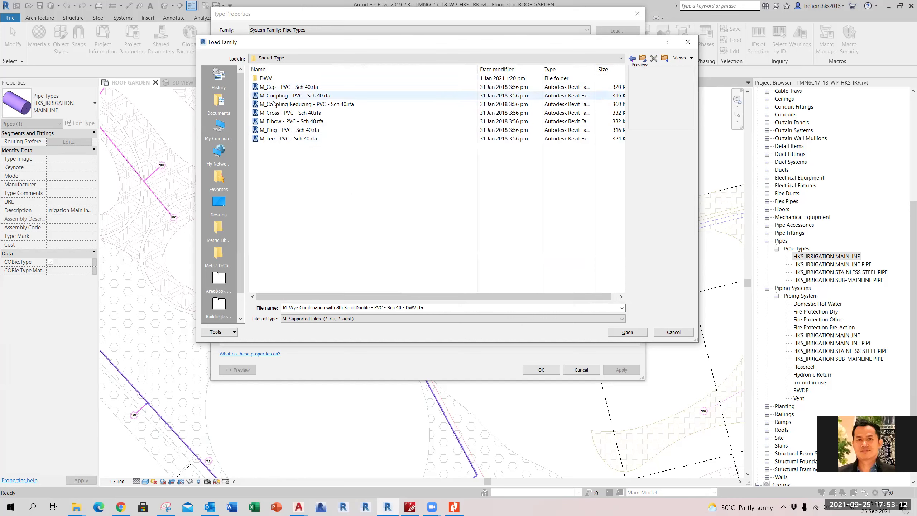
left_click_drag(318, 161, 303, 97)
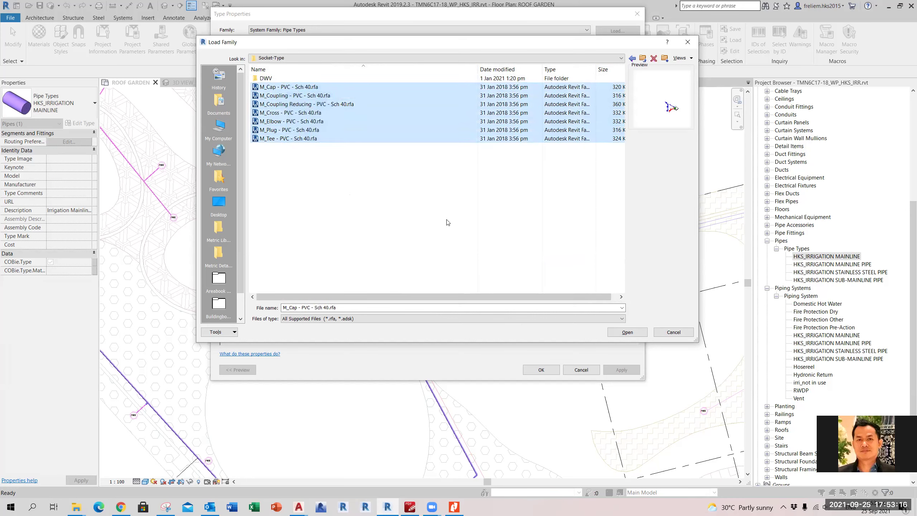
left_click(628, 332)
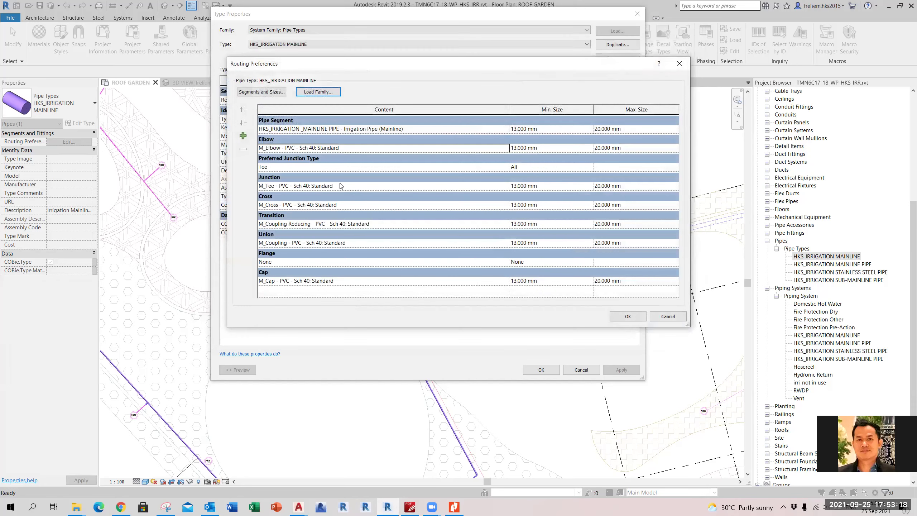
left_click(614, 316)
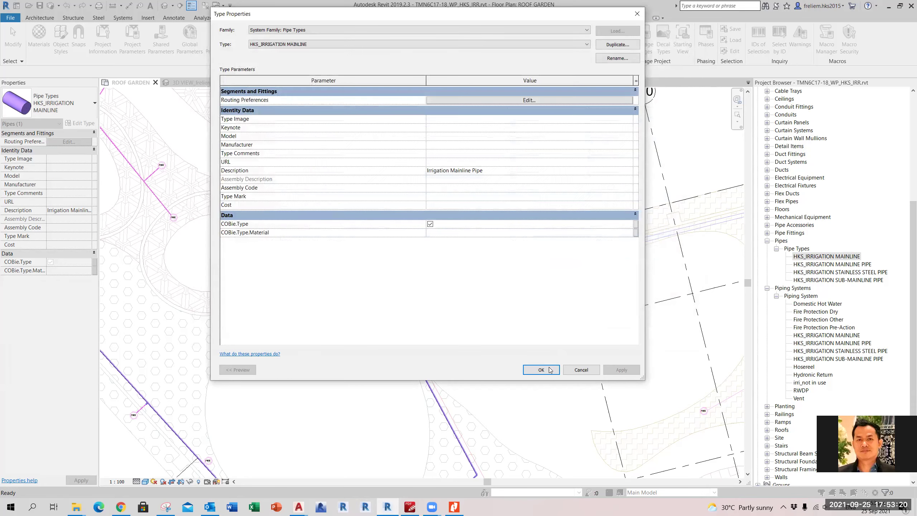
left_click(544, 370)
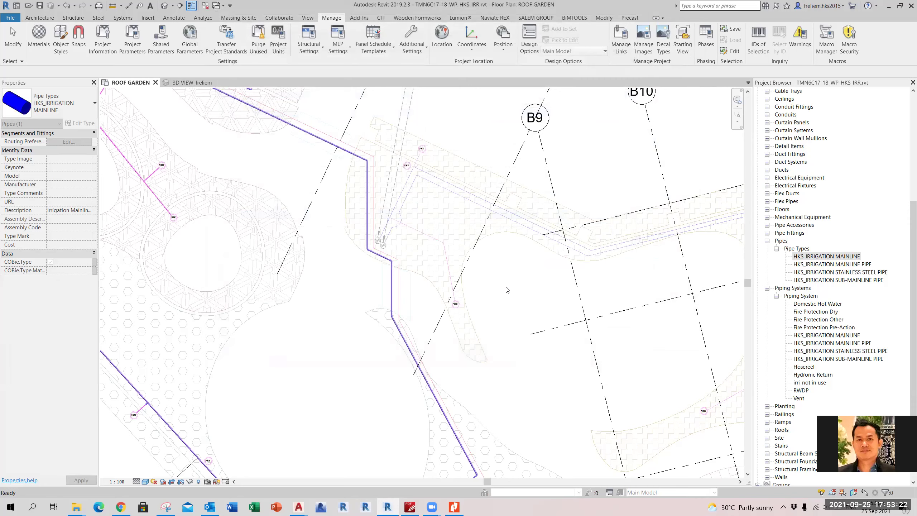
scroll(507, 291, "down", 2)
left_click(508, 293)
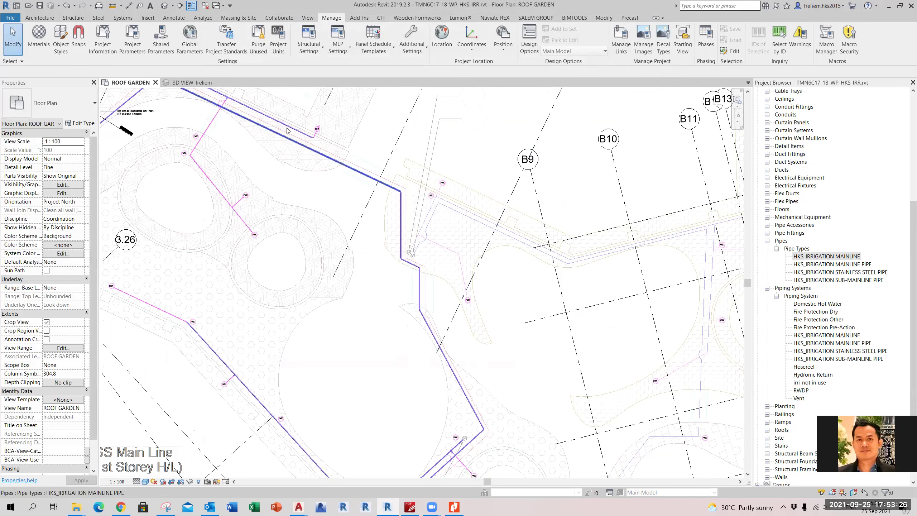
Start the Pipe command with the HKS_IRRIGATION MAINLINE pipe type.
left_click(122, 18)
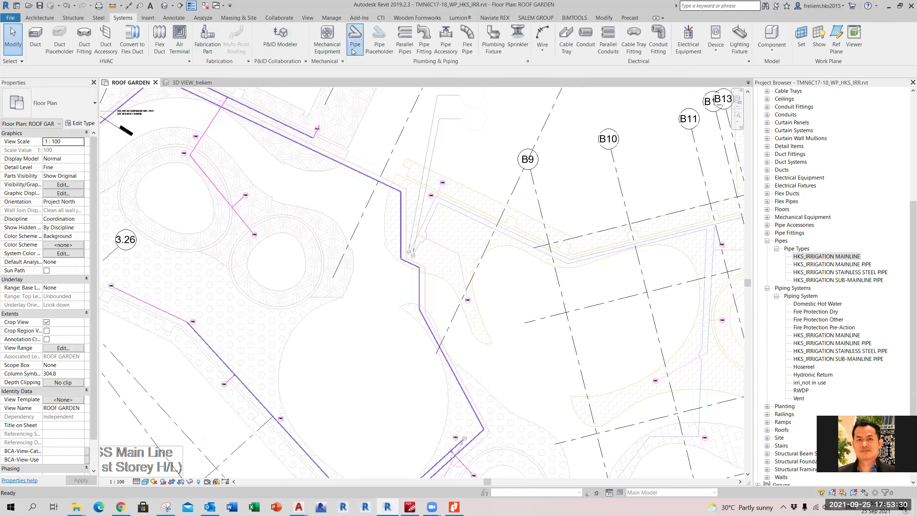
left_click(355, 36)
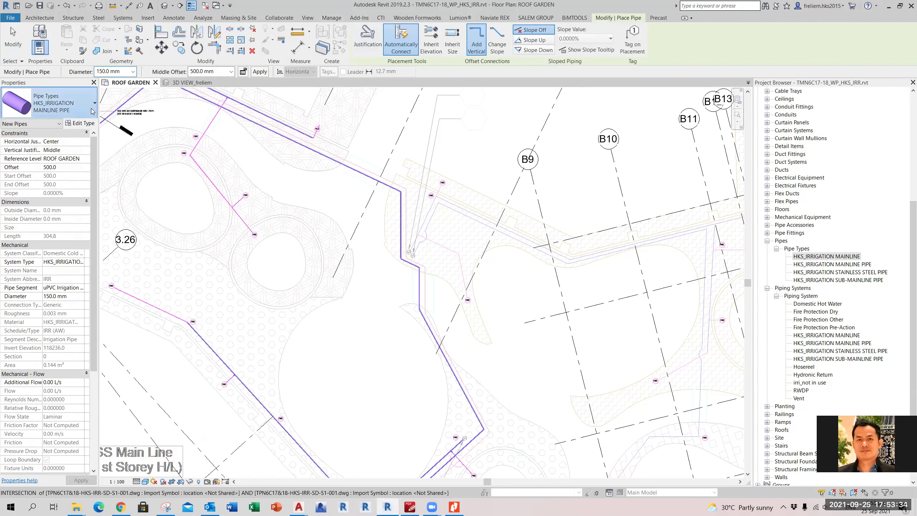
left_click(93, 108)
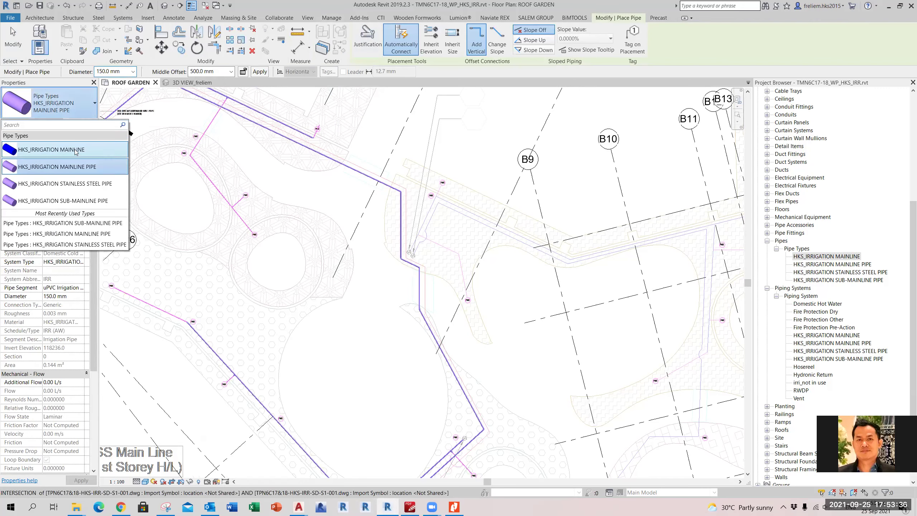
left_click(62, 151)
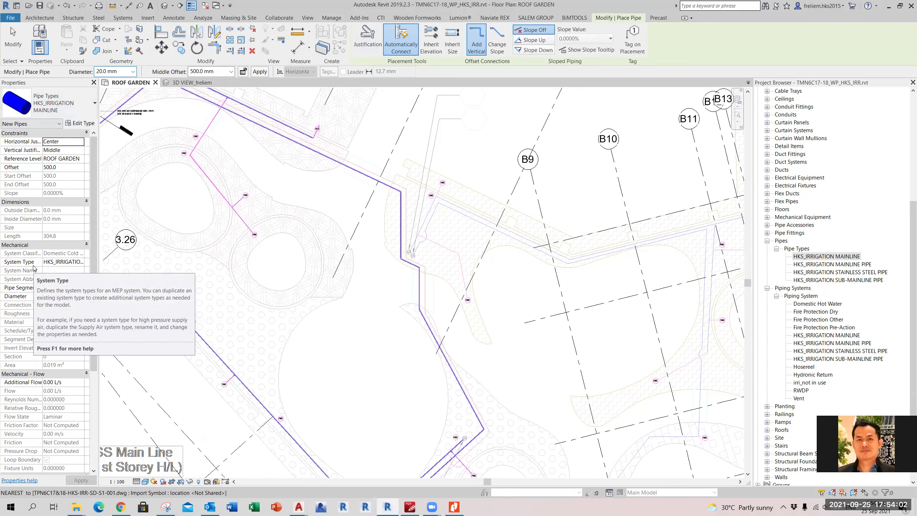
left_click(77, 108)
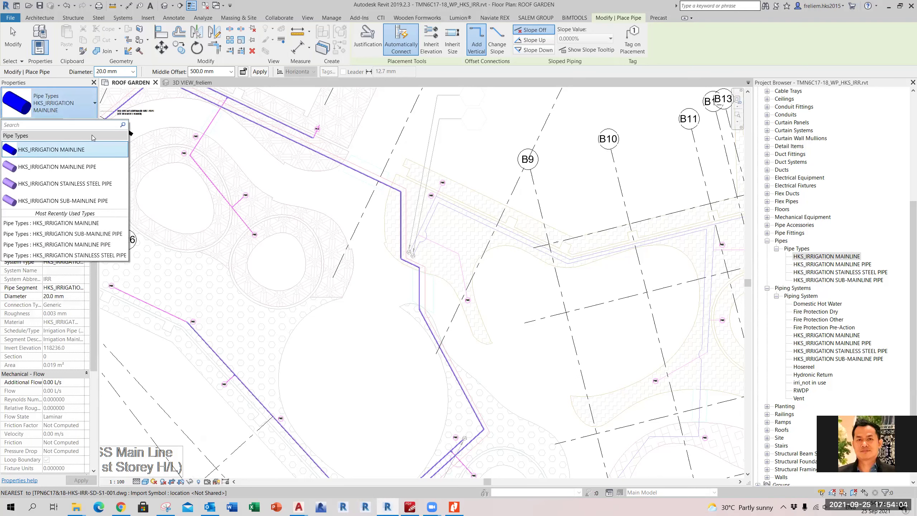
left_click(55, 155)
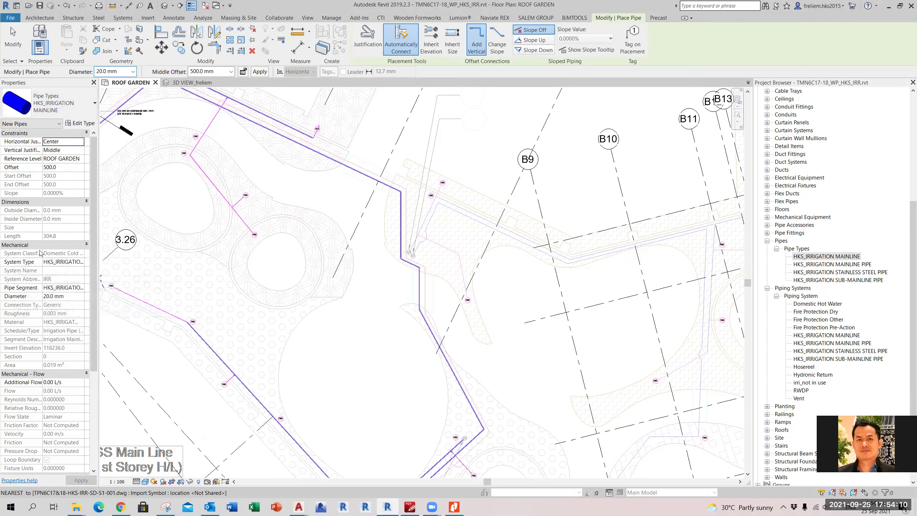
Set the new pipe's system type to HKS_IRRIGATION MAINLINE and its diameter to 20 mm.
left_click(83, 266)
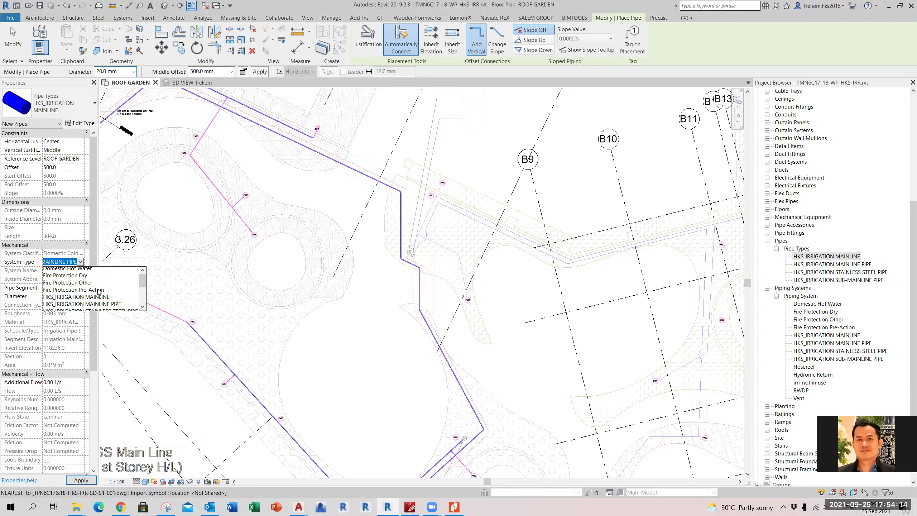
left_click(74, 300)
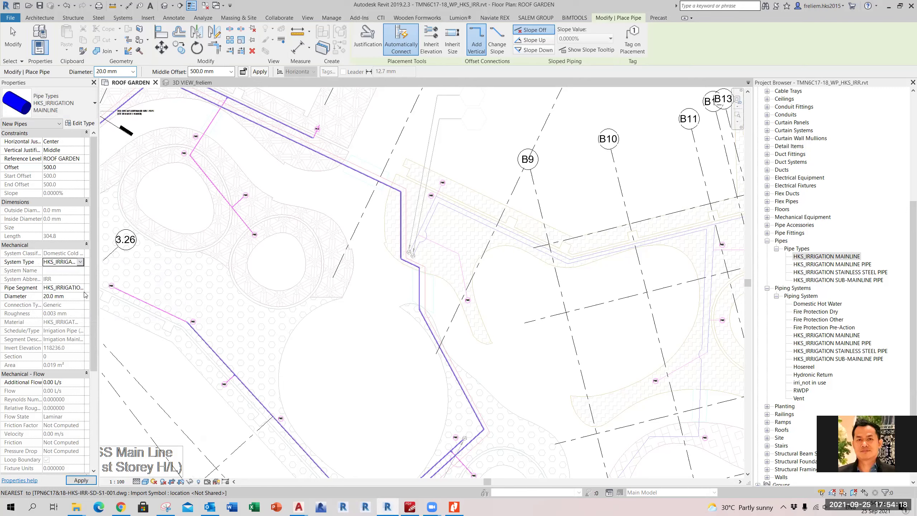
left_click(81, 480)
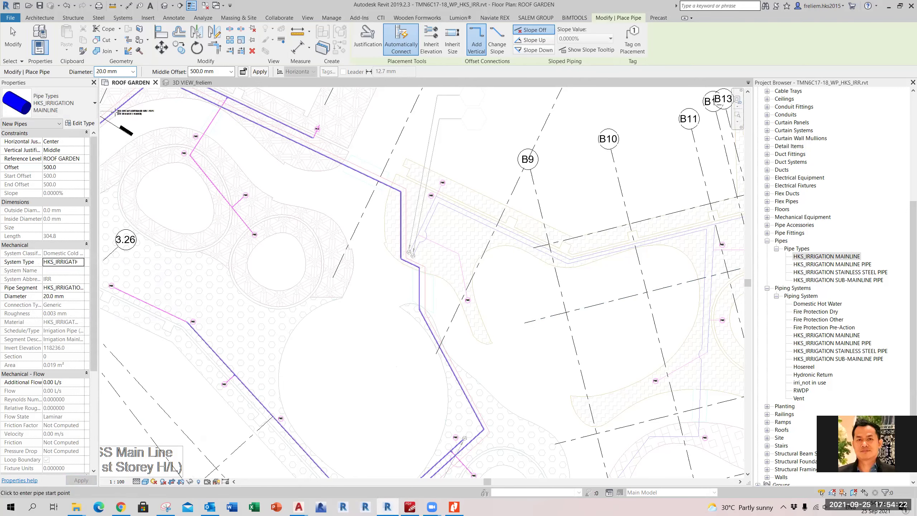
left_click(133, 72)
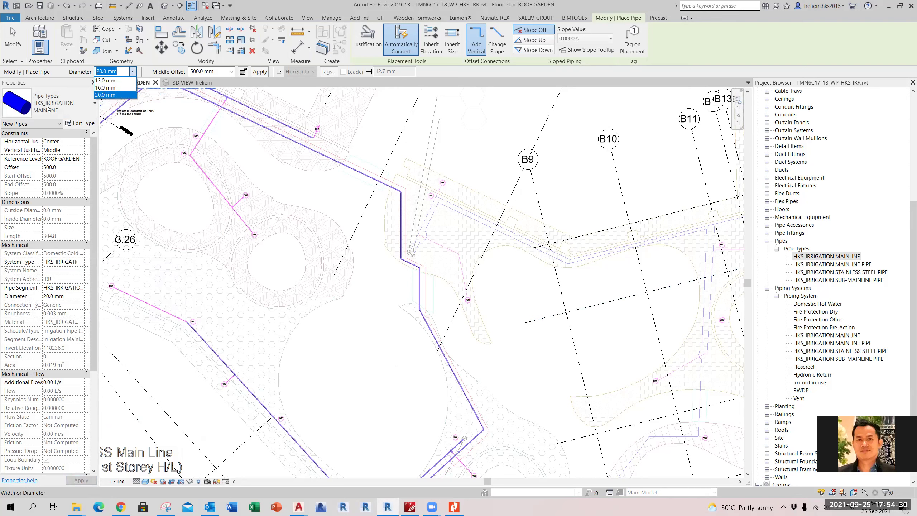
left_click(110, 95)
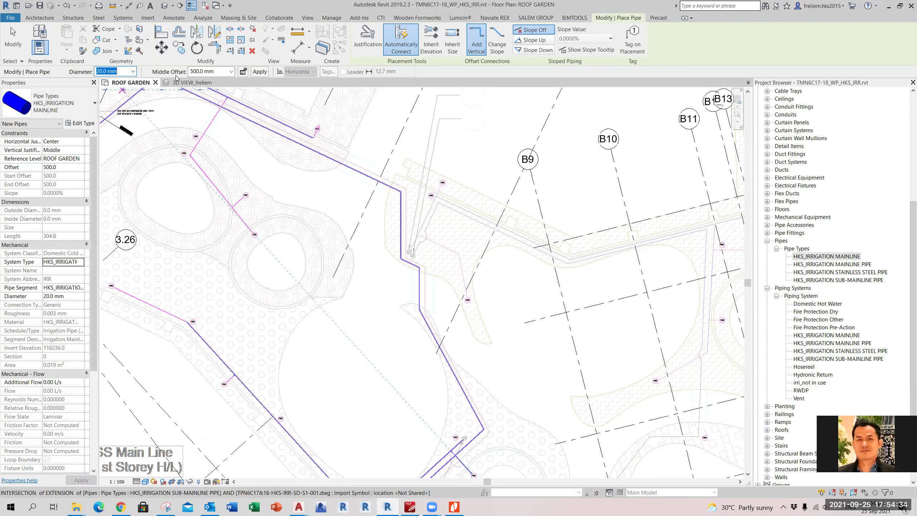
Set the new pipe's middle offset to 0 mm.
left_click(213, 72)
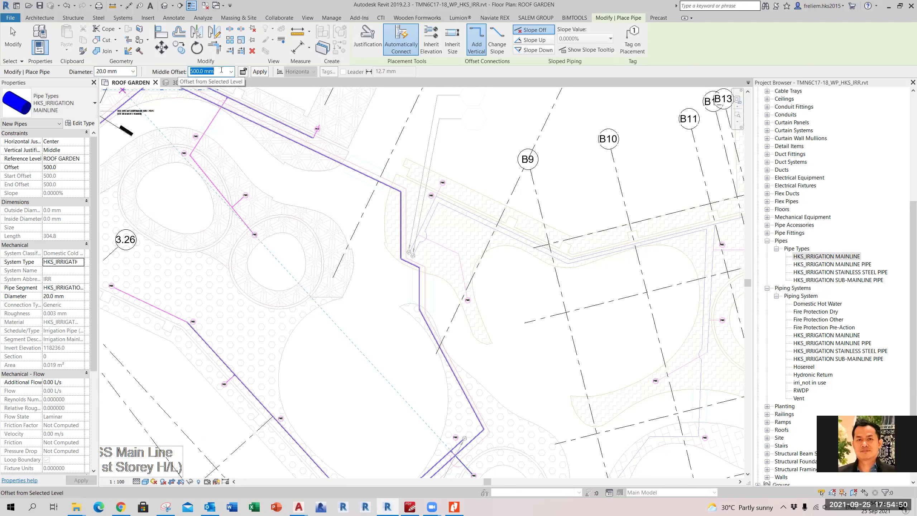
type("-500")
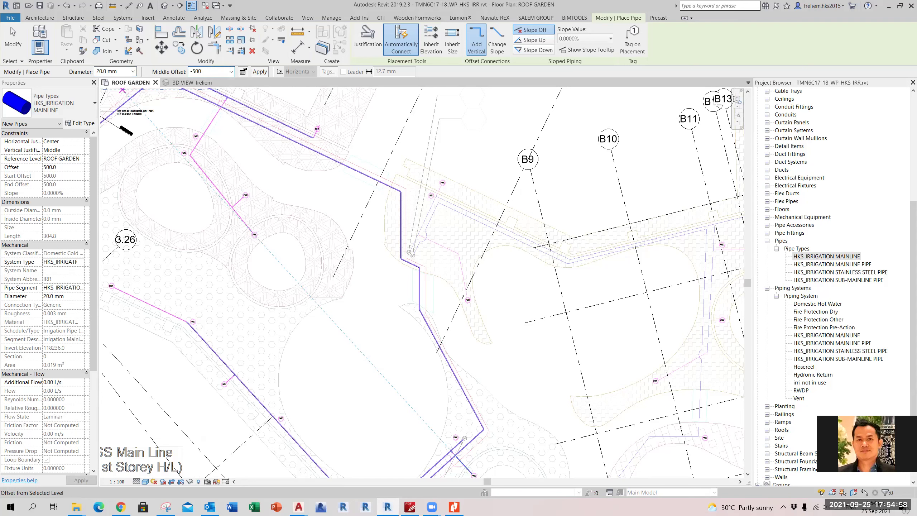
key("BackSpace")
key("BackSpace")
key("Return")
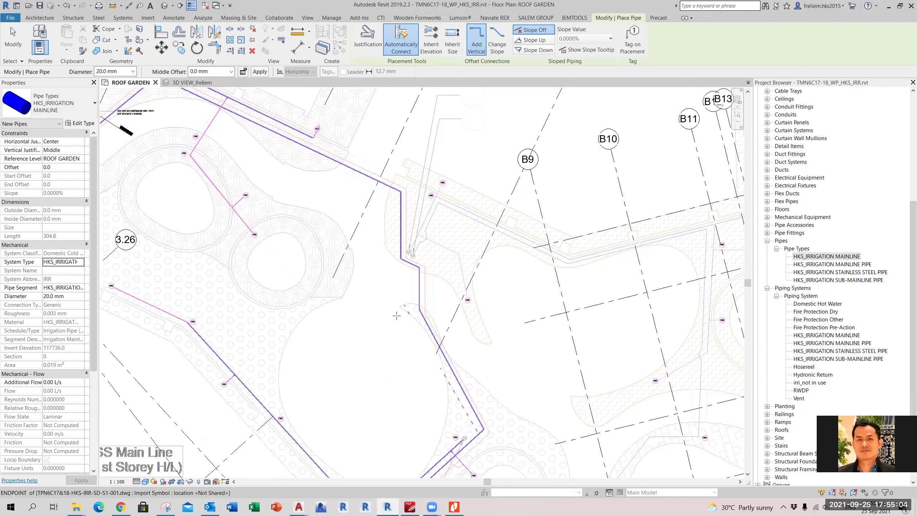
Draw a zigzag run of five connected pipe segments in the open circular area between the existing irrigation lines.
scroll(405, 298, "down", 2)
middle_click_drag(405, 297, 432, 240)
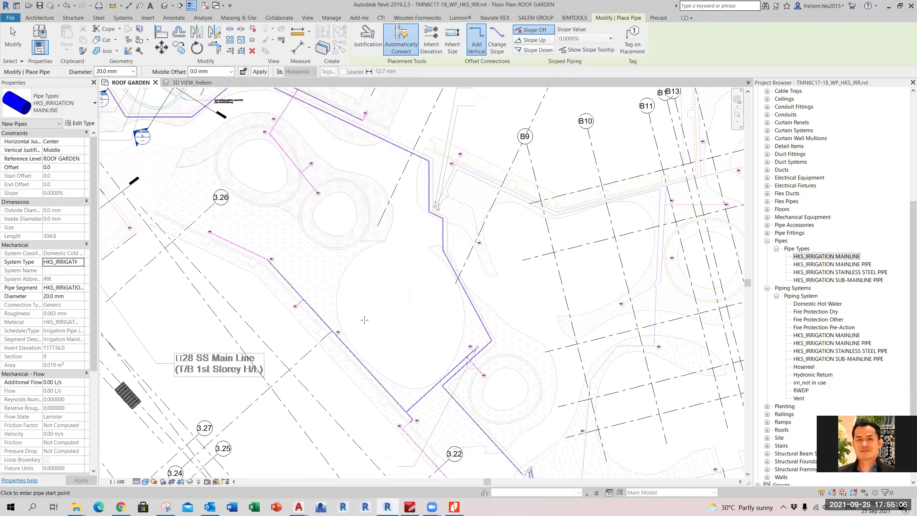
scroll(364, 320, "up", 2)
left_click(364, 323)
left_click(390, 268)
scroll(416, 281, "up", 2)
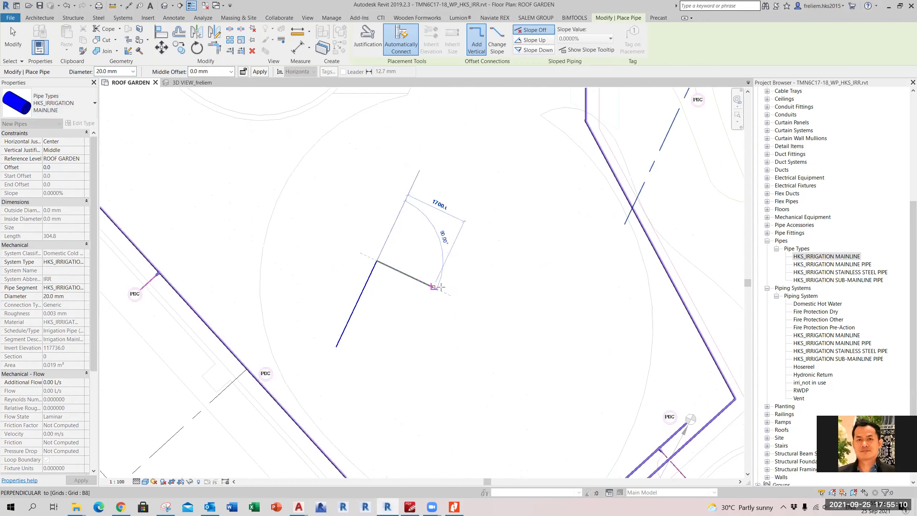
left_click(460, 299)
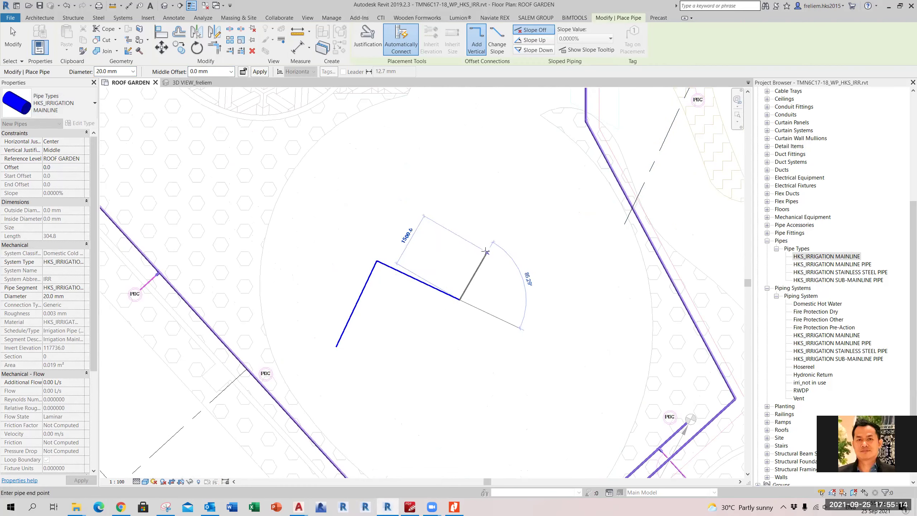
left_click(483, 249)
left_click(533, 273)
left_click(489, 362)
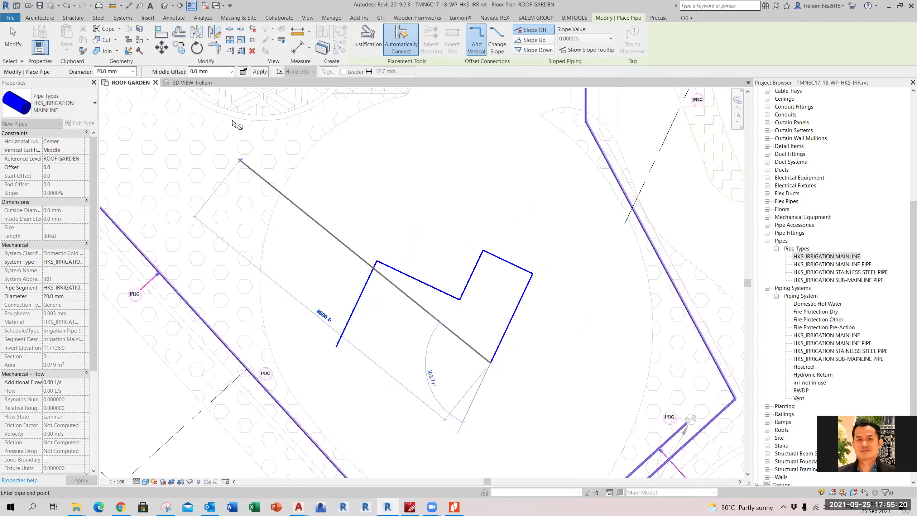
Raise the middle offset to 1500 mm and continue the run with an about 900 mm segment and a perpendicular one.
left_click(216, 71)
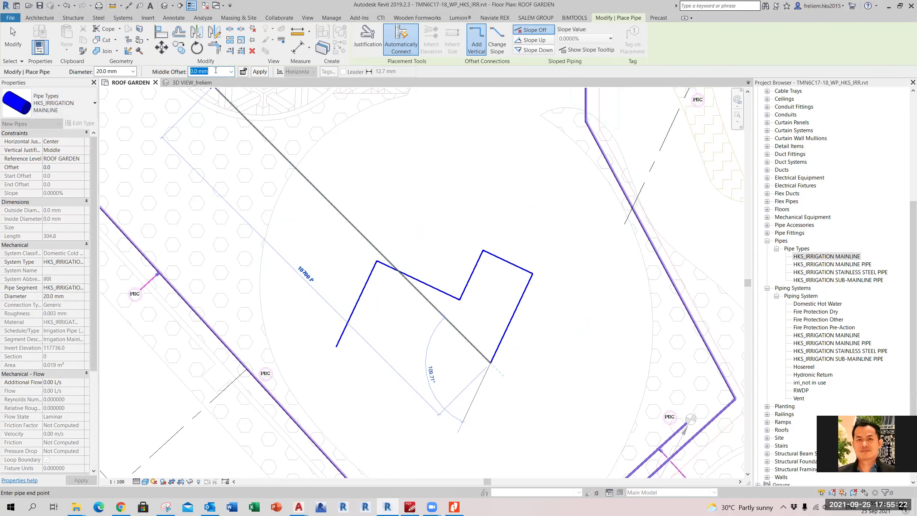
type("1500")
key("Return")
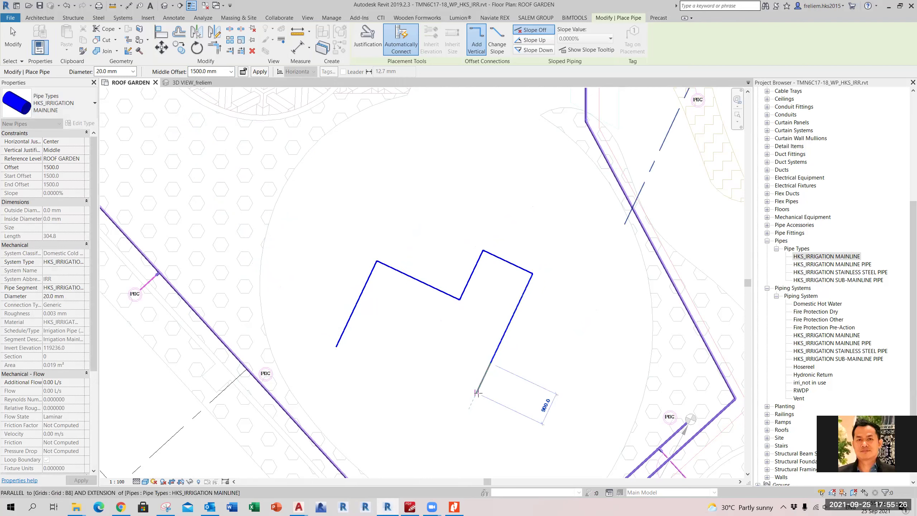
left_click(477, 393)
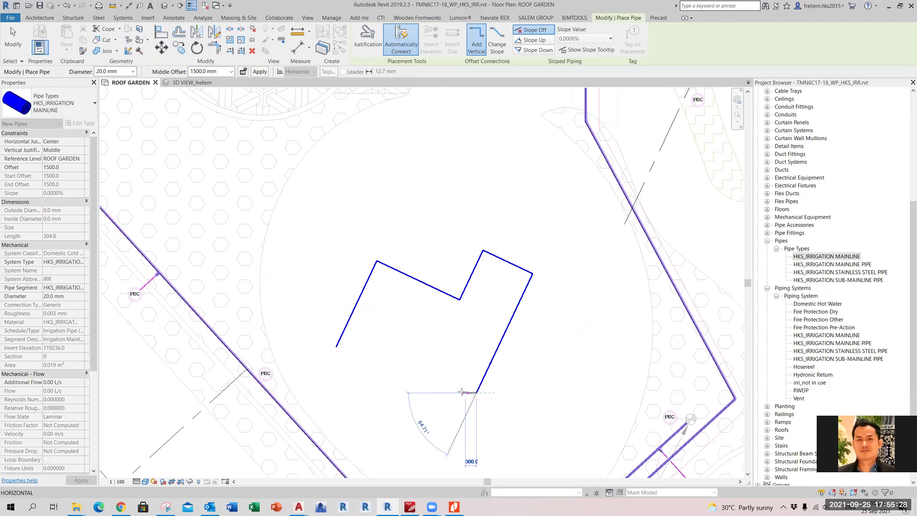
left_click(423, 368)
Set the middle offset to -1500 mm and end the pipe run.
left_click(219, 73)
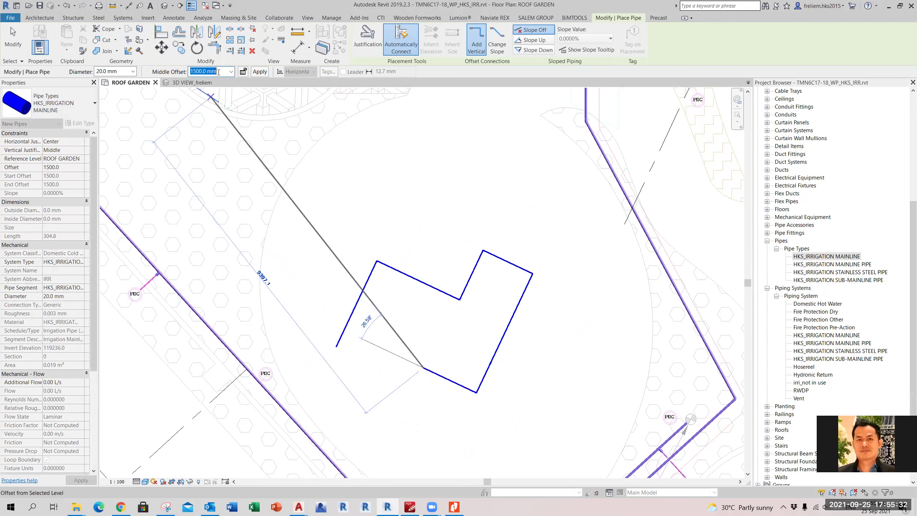
type("-")
key("Return")
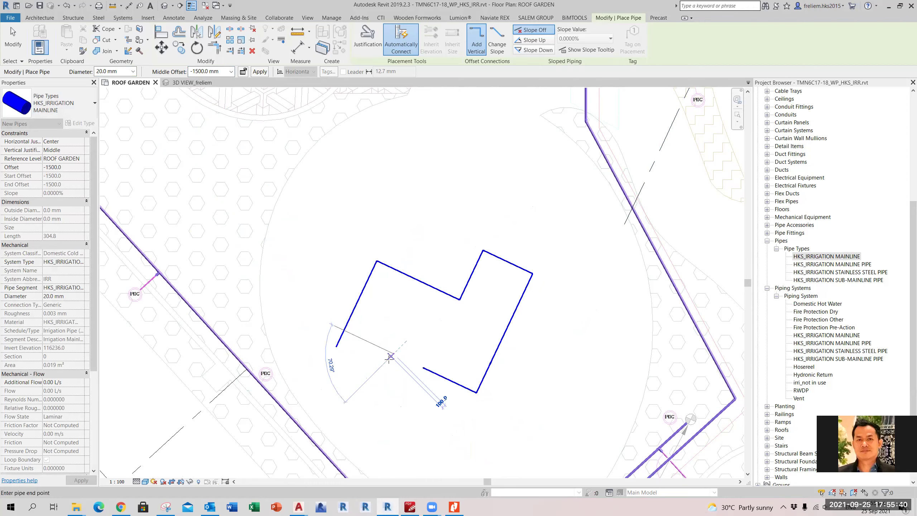
key("Escape")
key("Escape")
Switch the roof garden plan to the Hidden Line visual style and dismiss the save reminder without saving.
scroll(470, 403, "up", 3)
scroll(468, 398, "up", 2)
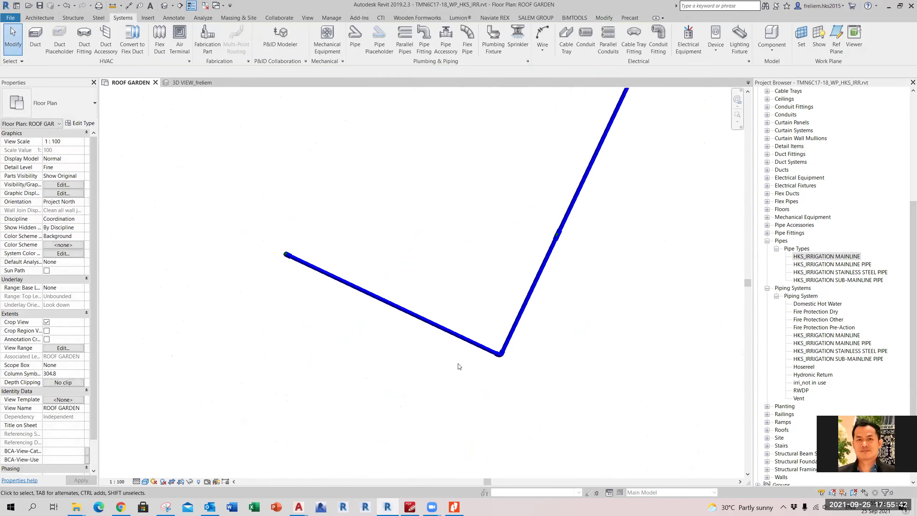
left_click(146, 483)
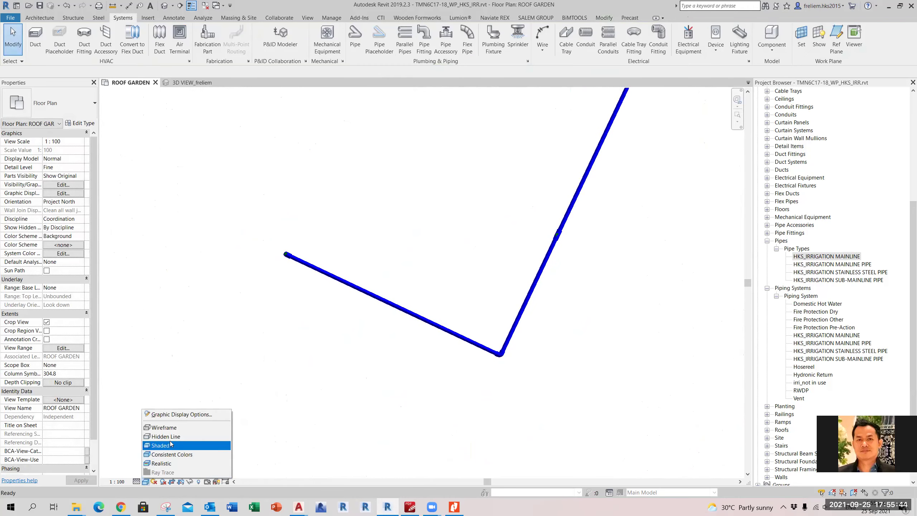
left_click(186, 433)
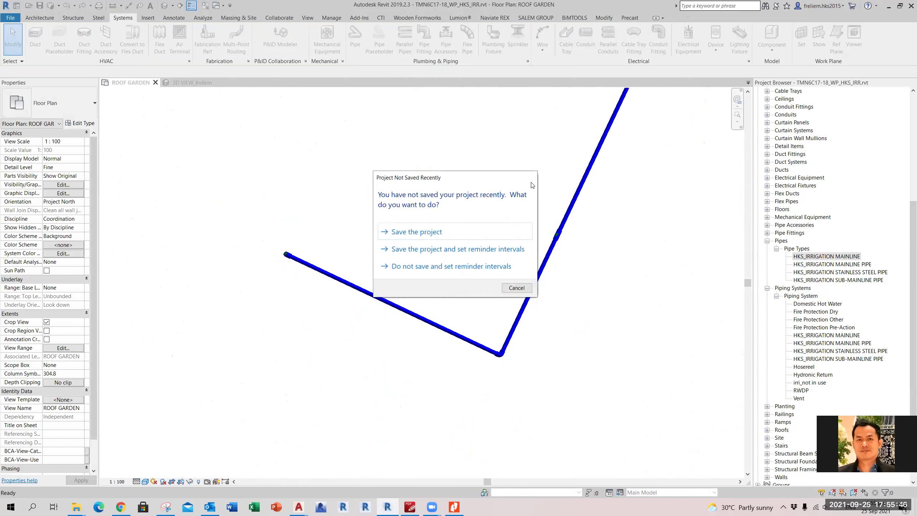
left_click(530, 177)
Examine the fittings at the free end, the corner and the offset change of the drawn pipe run.
scroll(287, 257, "up", 5)
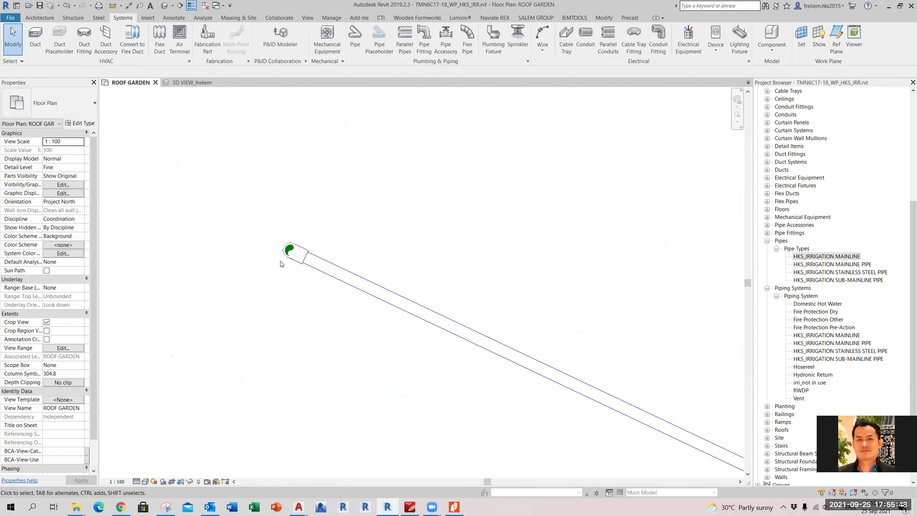
scroll(315, 281, "down", 5)
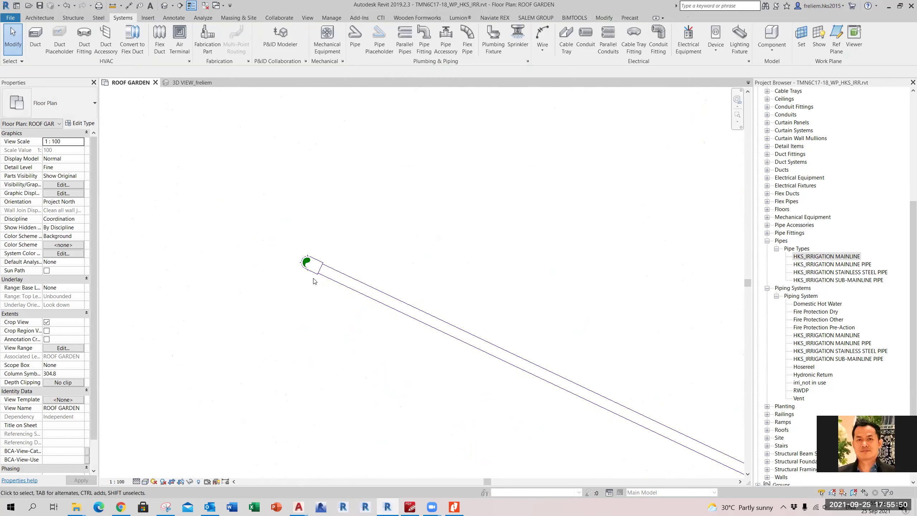
scroll(549, 268, "up", 2)
scroll(546, 255, "up", 3)
scroll(544, 249, "down", 3)
scroll(543, 248, "down", 2)
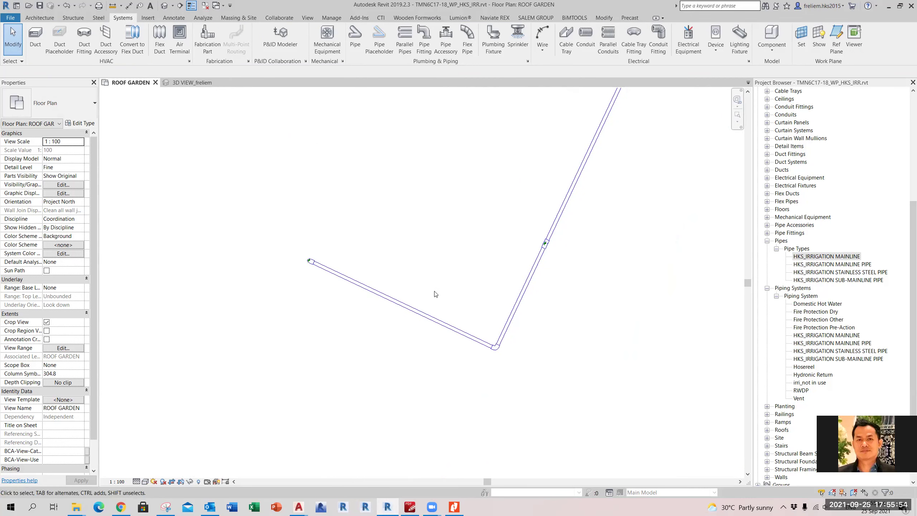
scroll(435, 294, "up", 3)
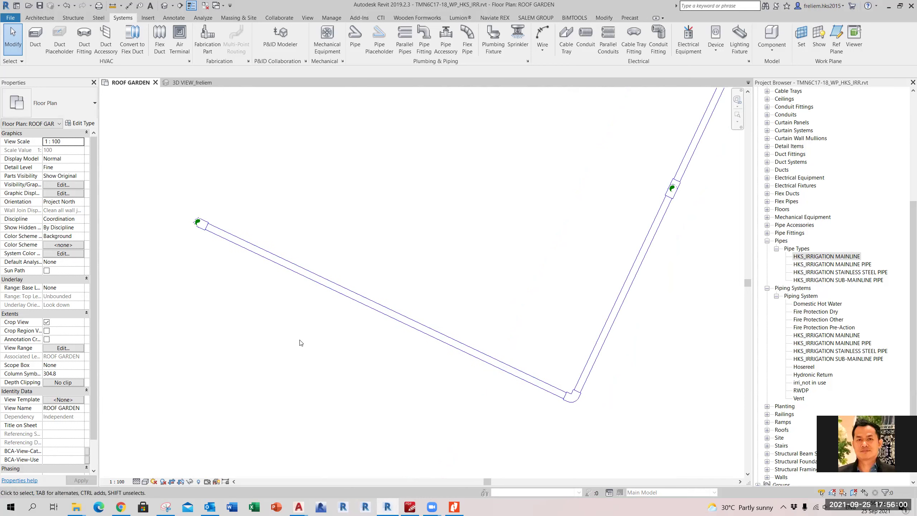
Set the plan view's detail level to Medium.
left_click(137, 481)
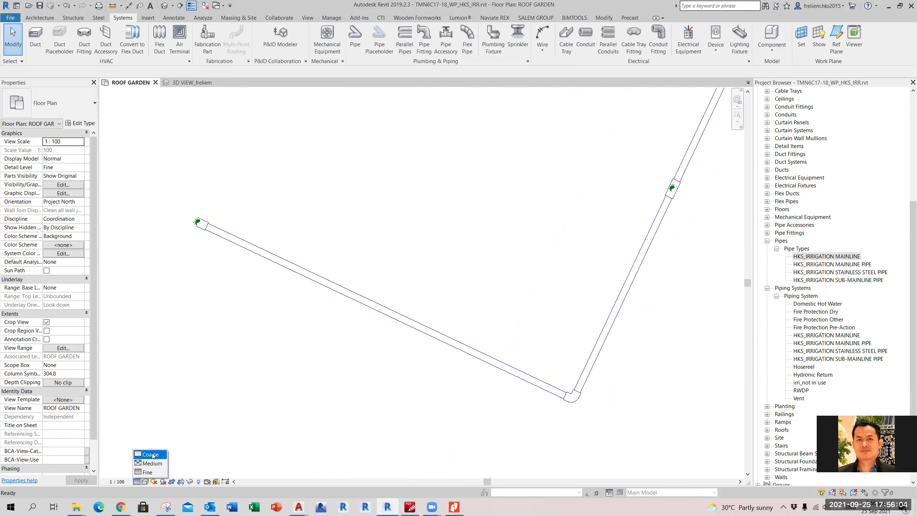
left_click(199, 408)
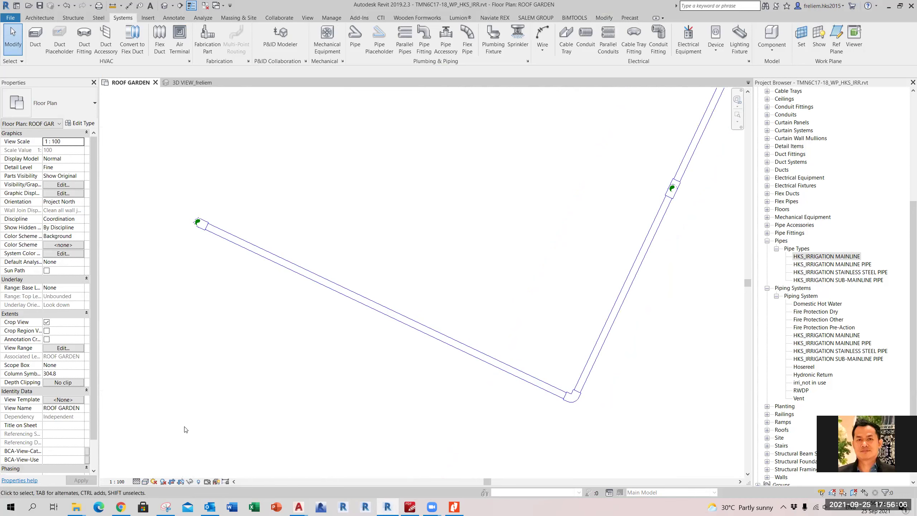
left_click(137, 483)
left_click(138, 482)
left_click(138, 482)
left_click(138, 482)
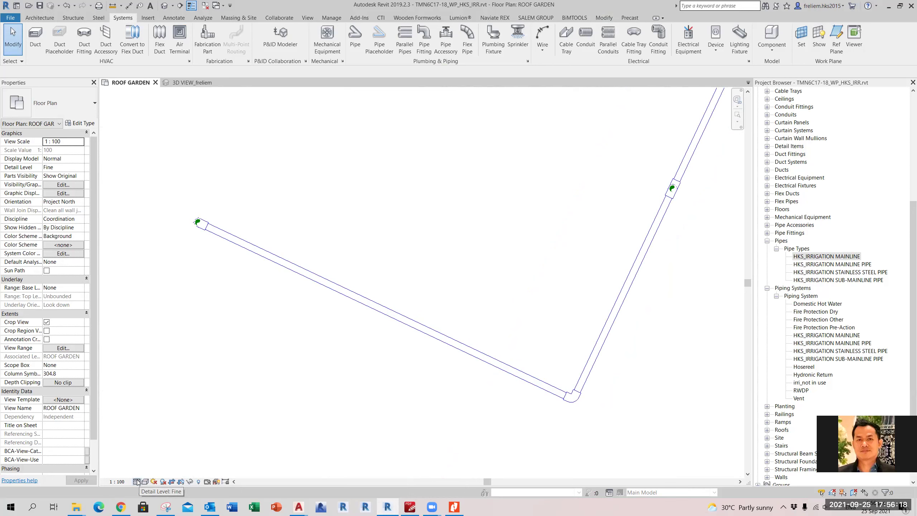
left_click(138, 482)
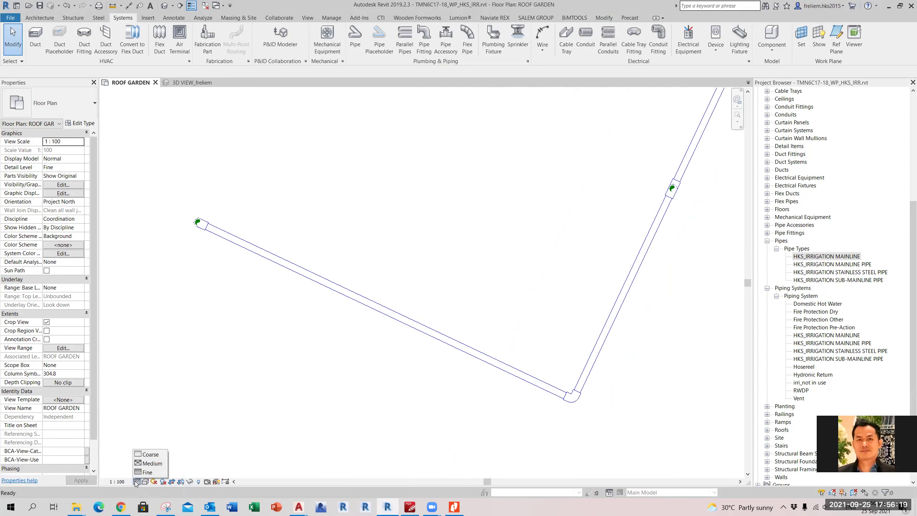
left_click(151, 464)
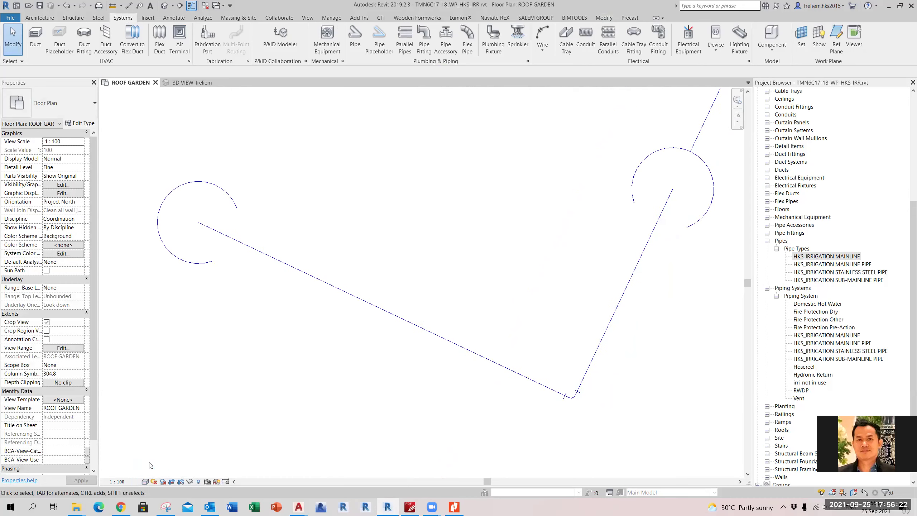
Set the plan view's detail level to Coarse, keeping the whole drawn pipe run in view.
left_click(137, 481)
left_click(156, 456)
scroll(385, 347, "down", 5)
scroll(538, 319, "down", 1)
middle_click_drag(540, 317, 523, 327)
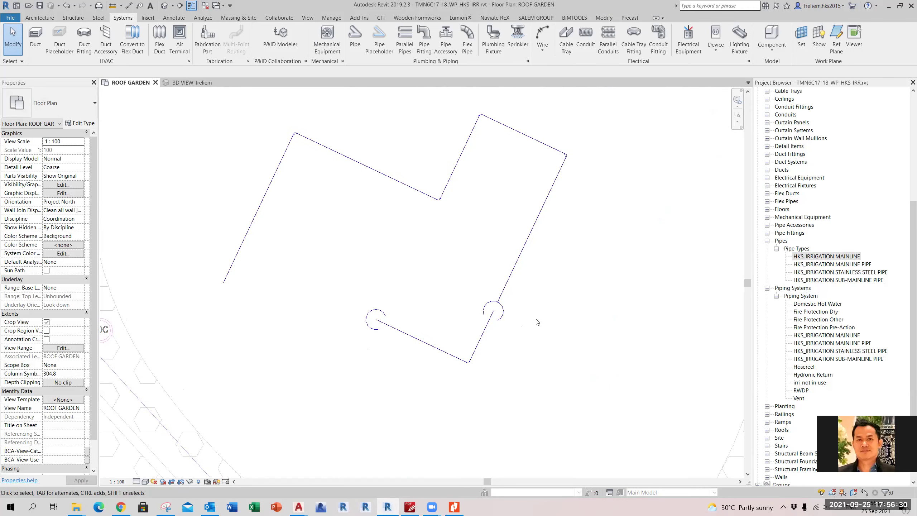
Examine the vertical pipe symbols at the two offset changes, selecting the riser on the run's long segment.
scroll(507, 317, "up", 2)
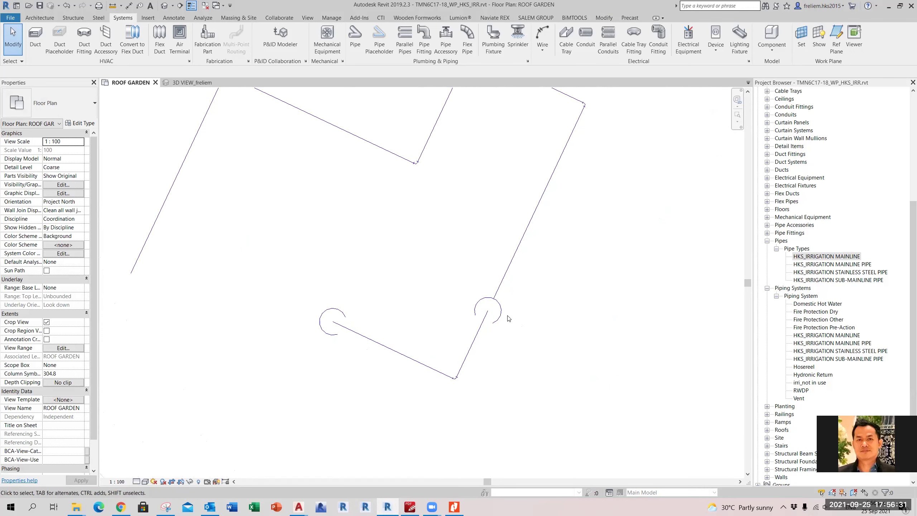
left_click(494, 329)
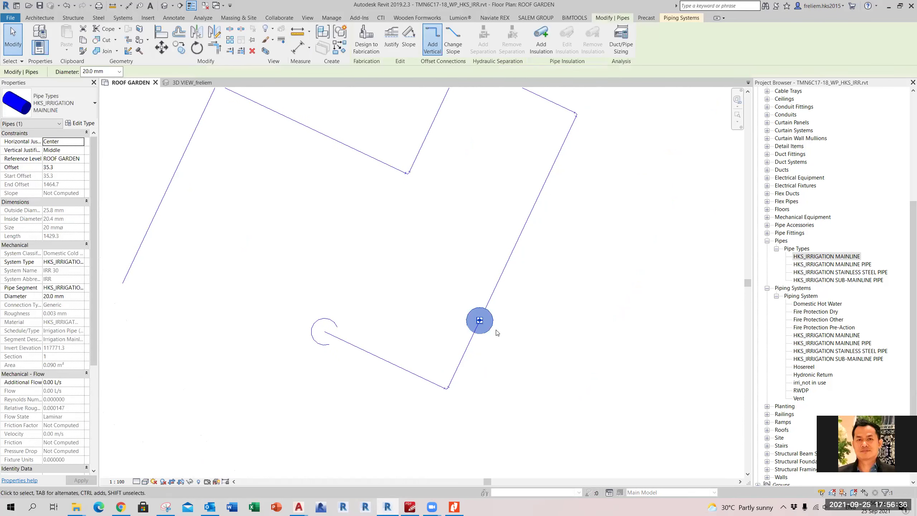
left_click(324, 346)
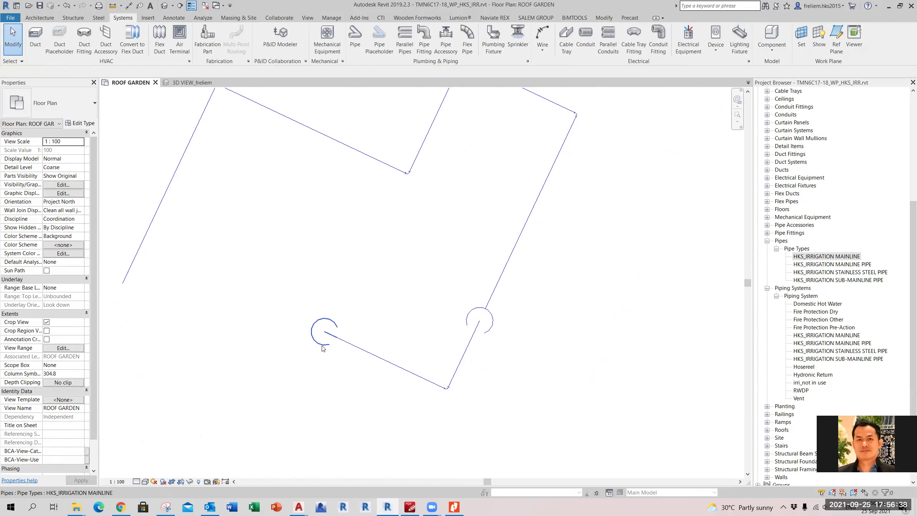
left_click(337, 382)
scroll(480, 356, "down", 4)
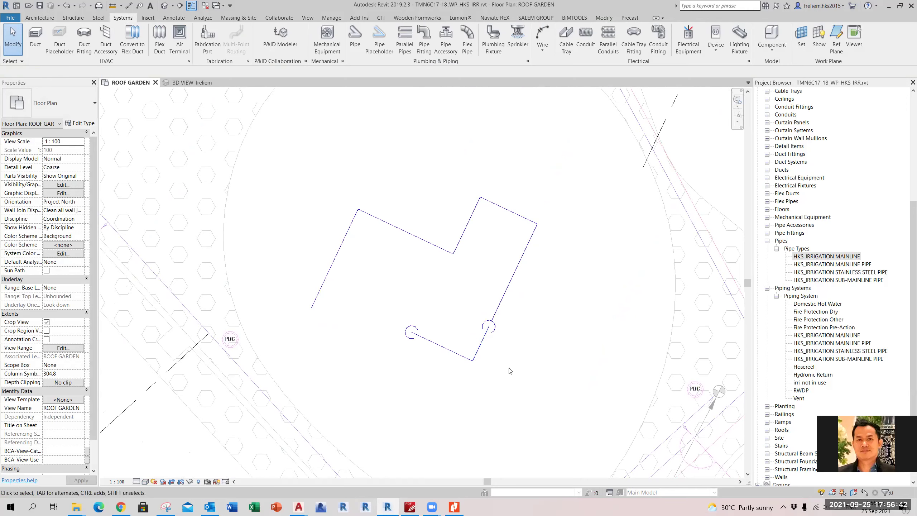
scroll(374, 232, "up", 1)
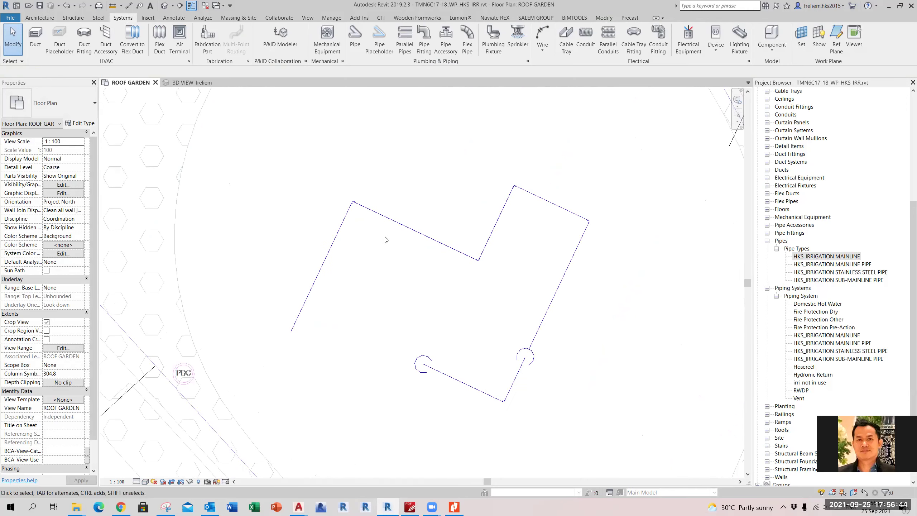
scroll(345, 236, "up", 1)
scroll(357, 213, "up", 2)
scroll(353, 197, "down", 1)
scroll(358, 264, "down", 3)
Return the plan view's detail level to Fine and look over the double-line pipe run.
left_click(137, 482)
left_click(147, 472)
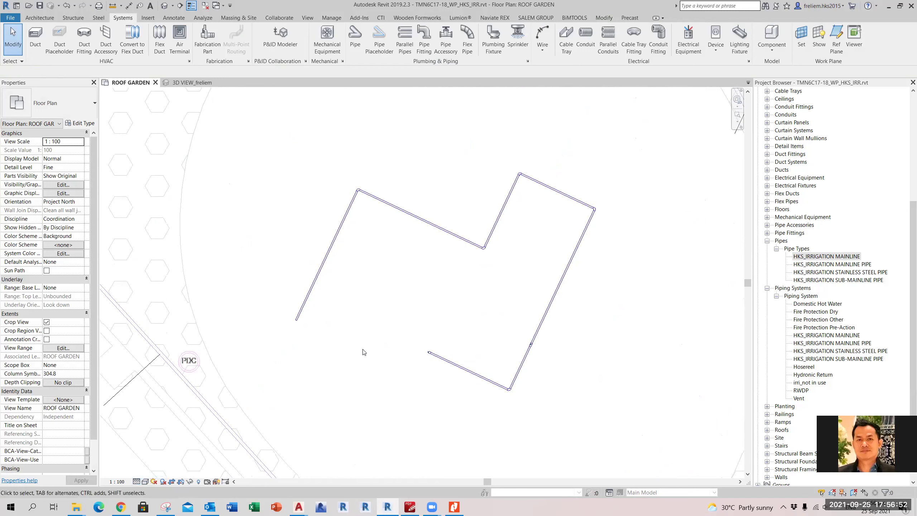
scroll(462, 375, "up", 3)
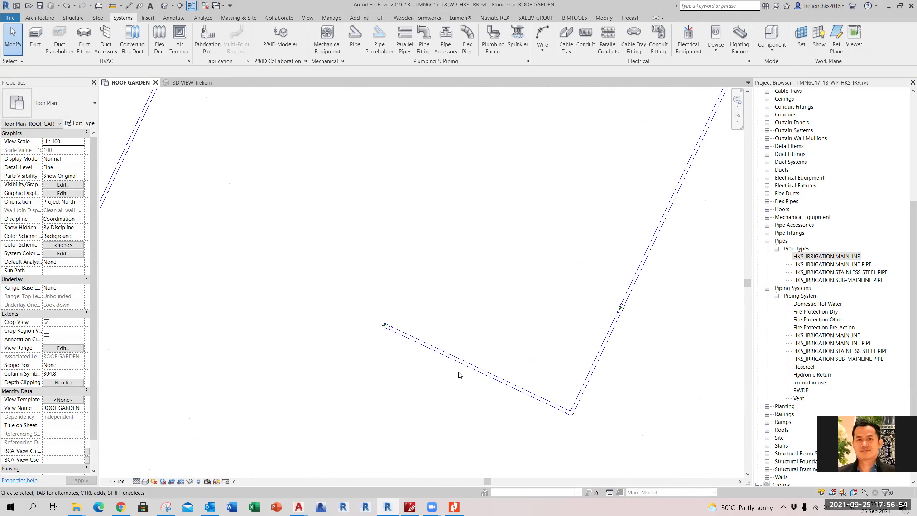
scroll(459, 375, "down", 3)
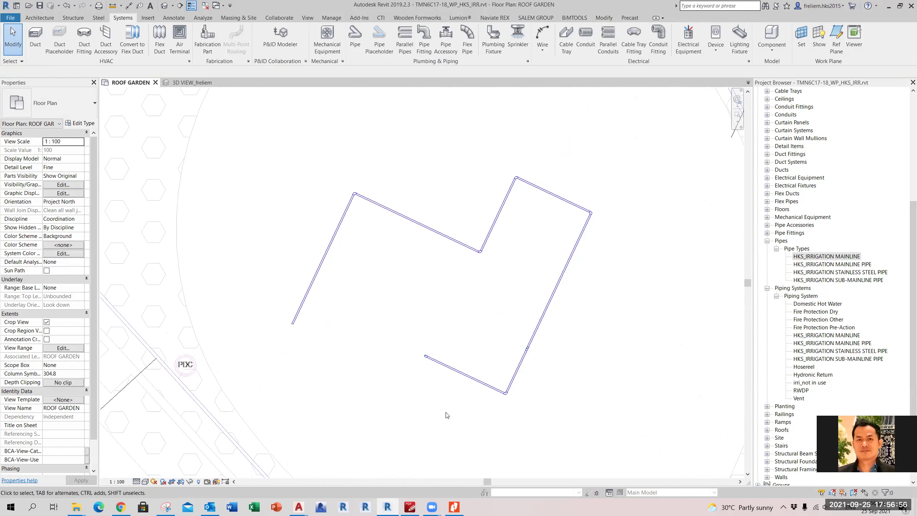
scroll(448, 398, "up", 2)
scroll(334, 386, "down", 1)
middle_click_drag(619, 325, 601, 337)
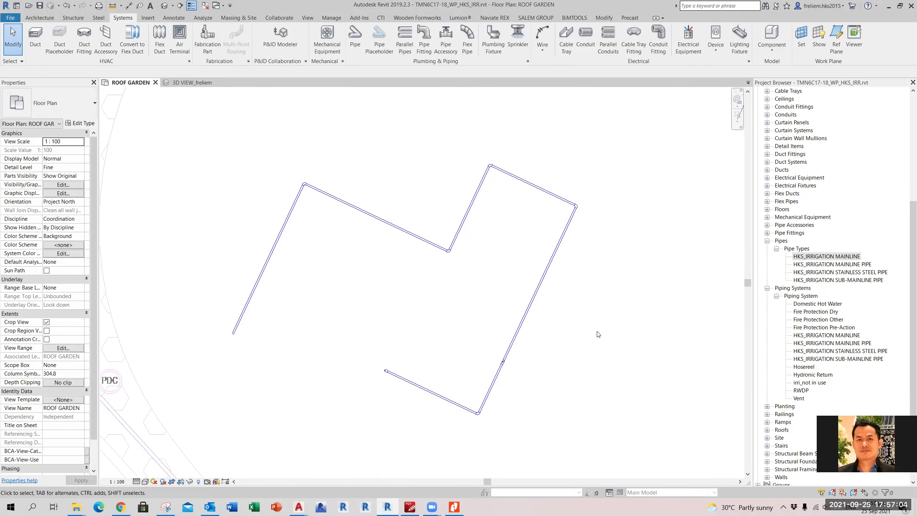
left_click(136, 482)
left_click(277, 400)
middle_click_drag(297, 376, 378, 361)
Override the detail level of the Pipes category to Medium in the floor plan's visibility/graphics settings.
key("v")
key("g")
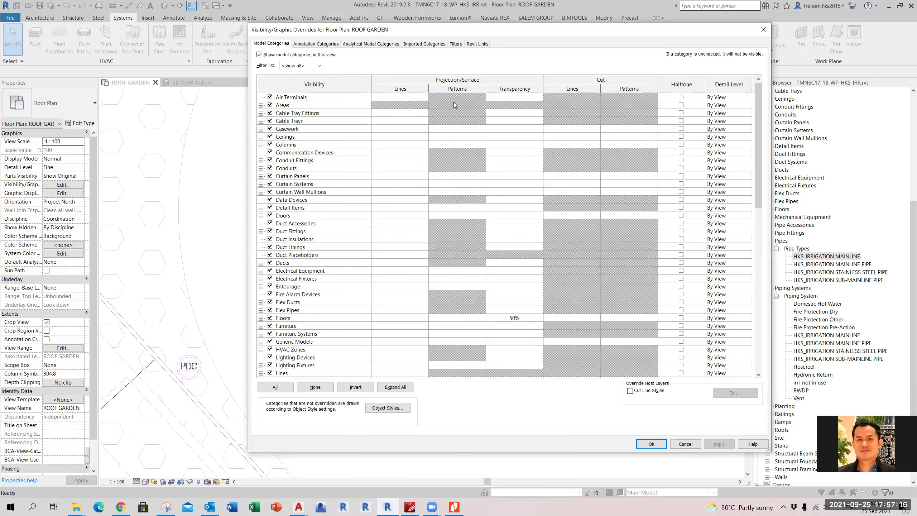
left_click(297, 266)
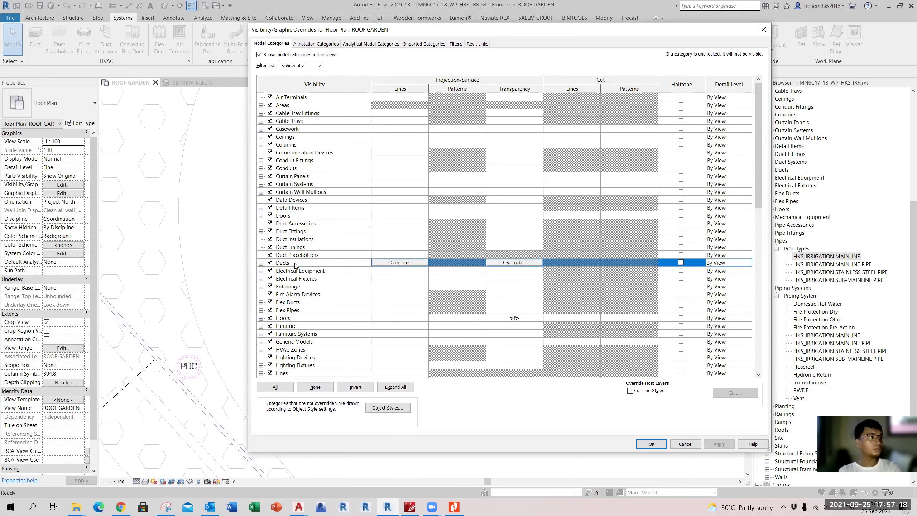
key("p")
scroll(294, 263, "down", 6)
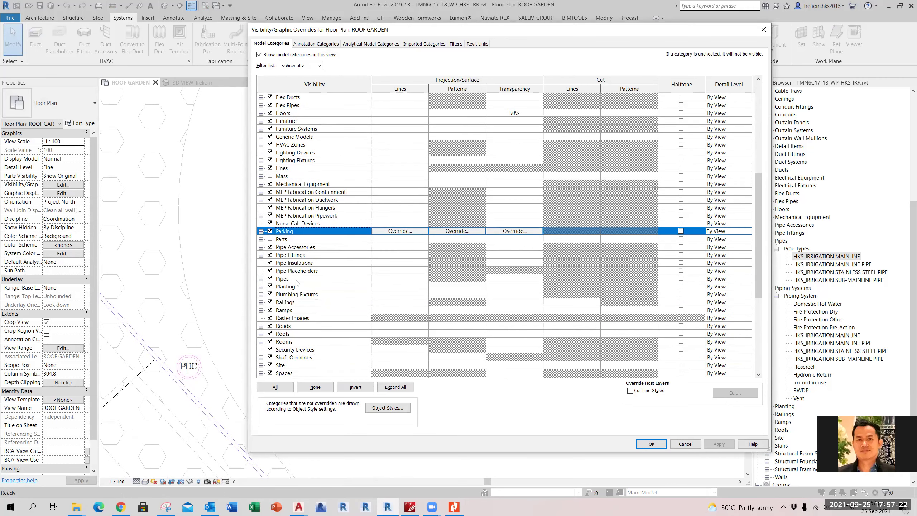
left_click(293, 280)
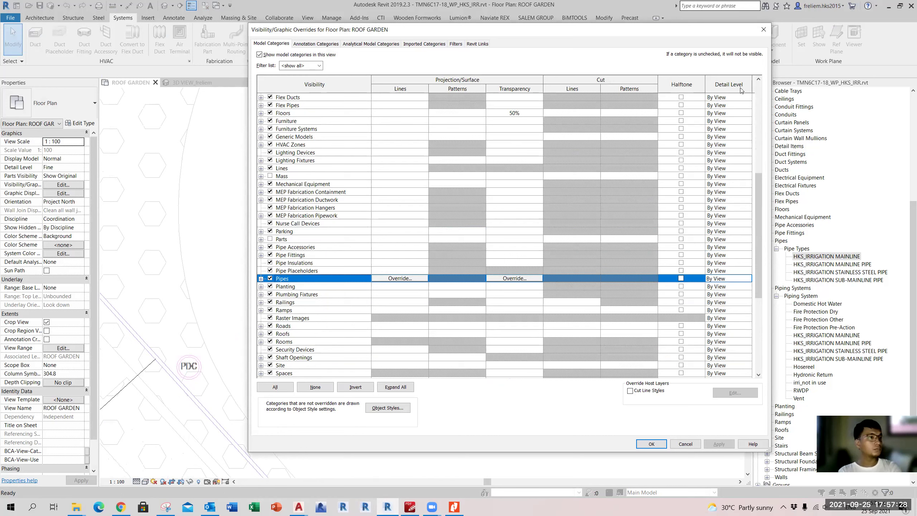
left_click(747, 278)
left_click(748, 278)
left_click(723, 300)
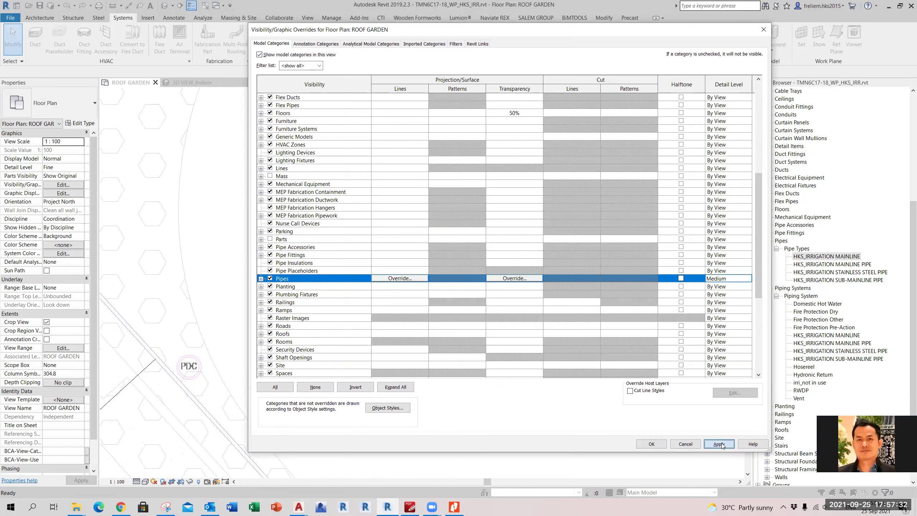
left_click(659, 447)
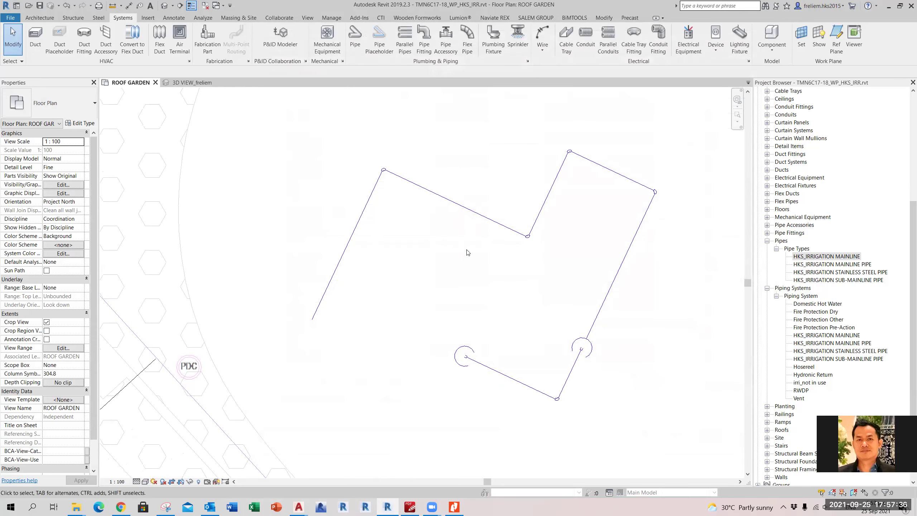
Draw an L-shaped run of two connected pipes above the zigzag run at a middle offset of 0 mm.
scroll(398, 325, "down", 3)
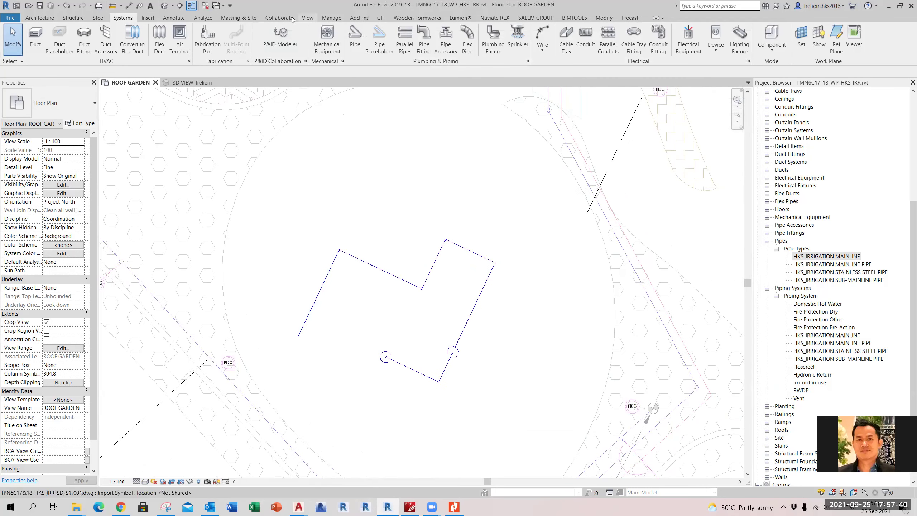
left_click(355, 36)
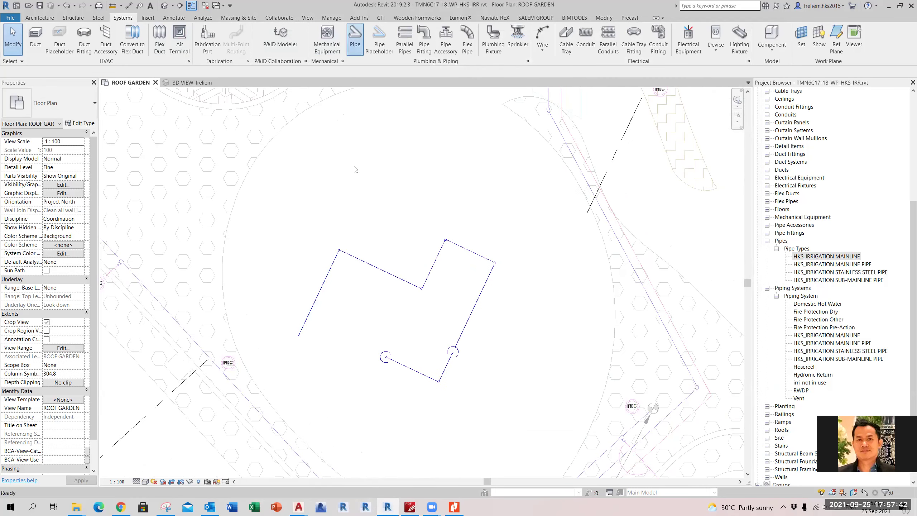
left_click(358, 218)
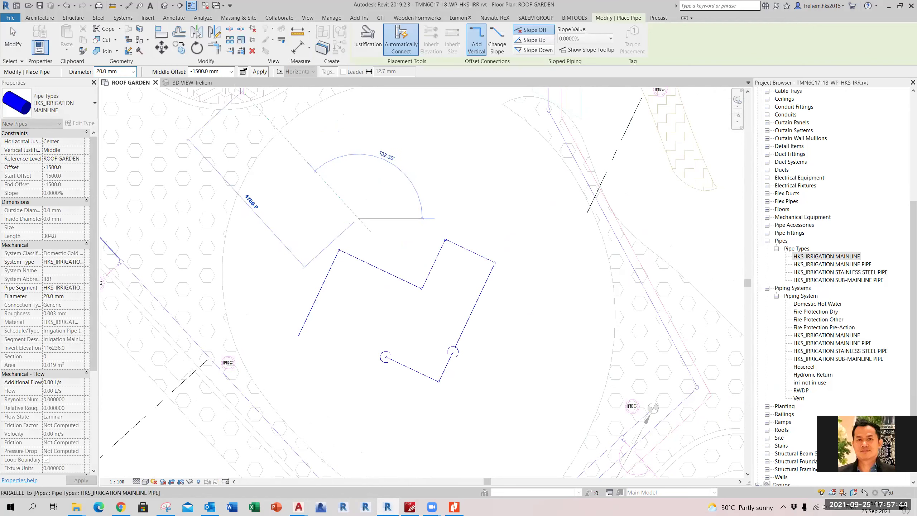
left_click(219, 72)
type("0")
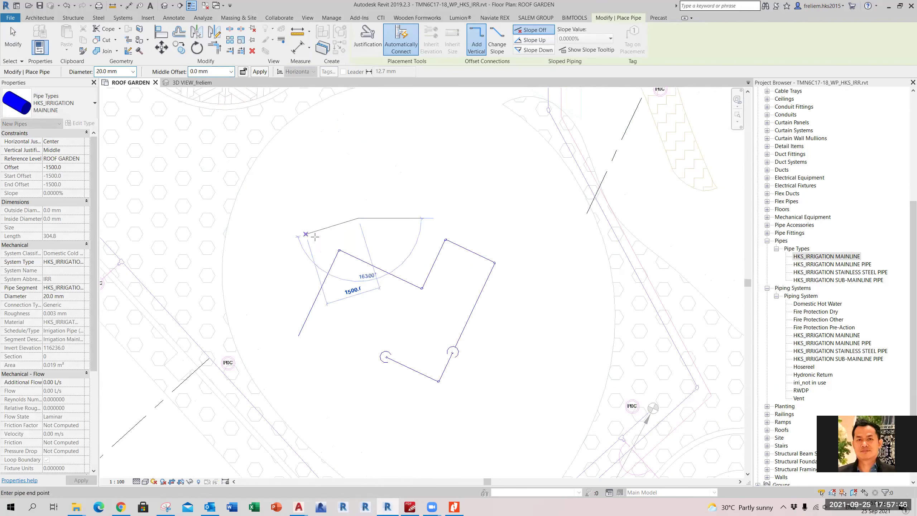
left_click(378, 176)
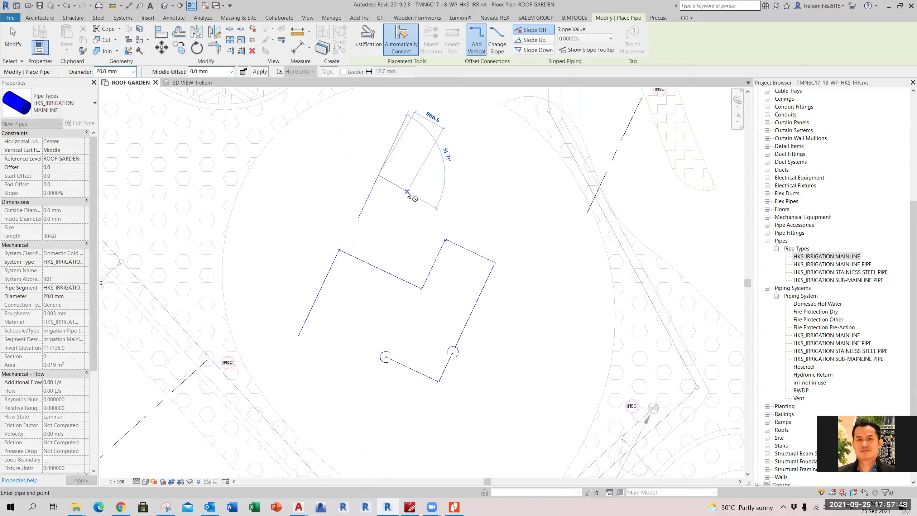
left_click(418, 194)
key("Escape")
scroll(405, 196, "up", 2)
key("Escape")
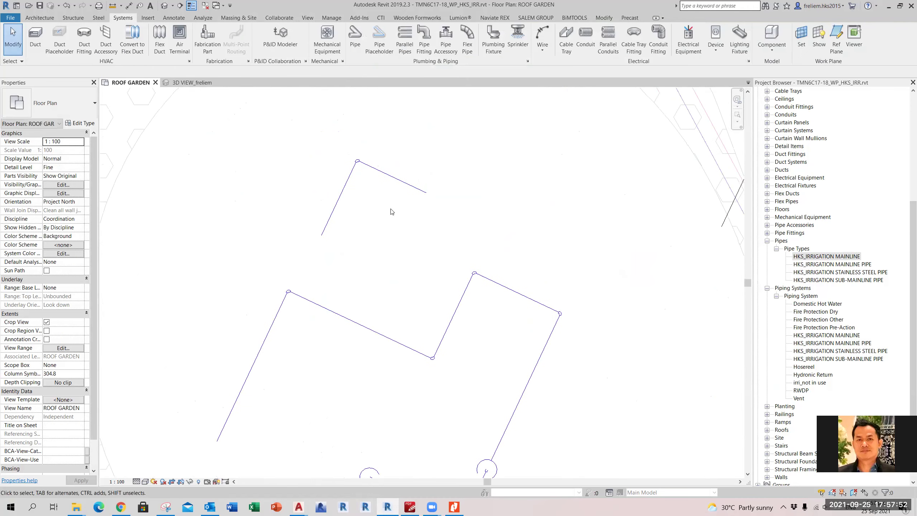
scroll(391, 209, "up", 4)
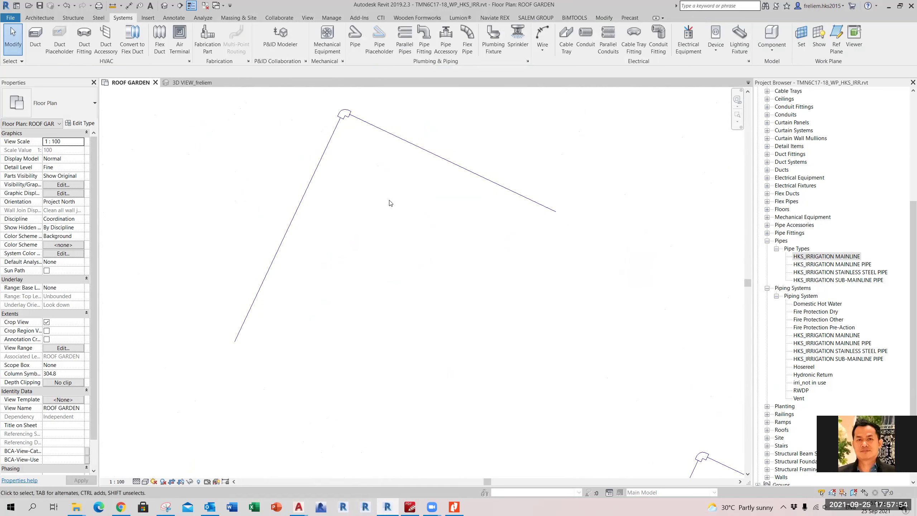
Override the detail level of the Pipe Fittings category to Medium in the plan's visibility/graphics settings.
middle_click_drag(393, 192, 389, 204)
scroll(390, 203, "down", 3)
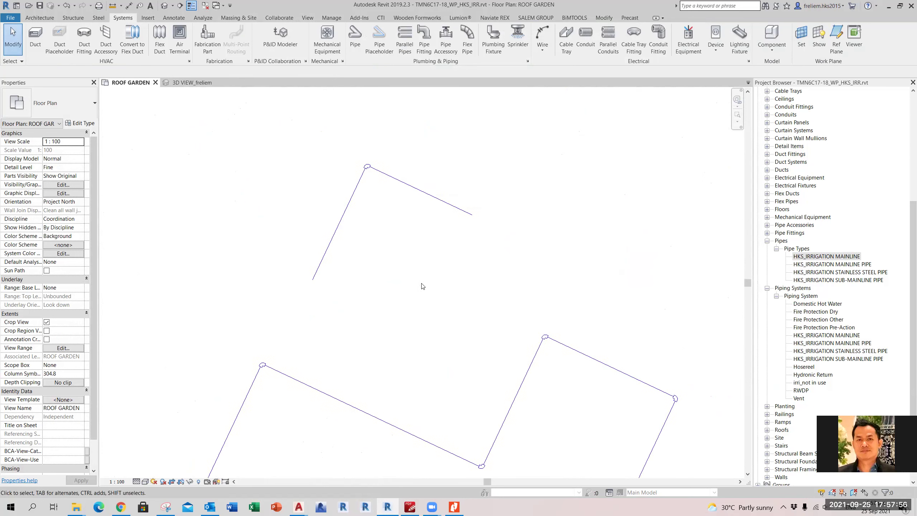
middle_click_drag(418, 292, 440, 310)
key("v")
key("v")
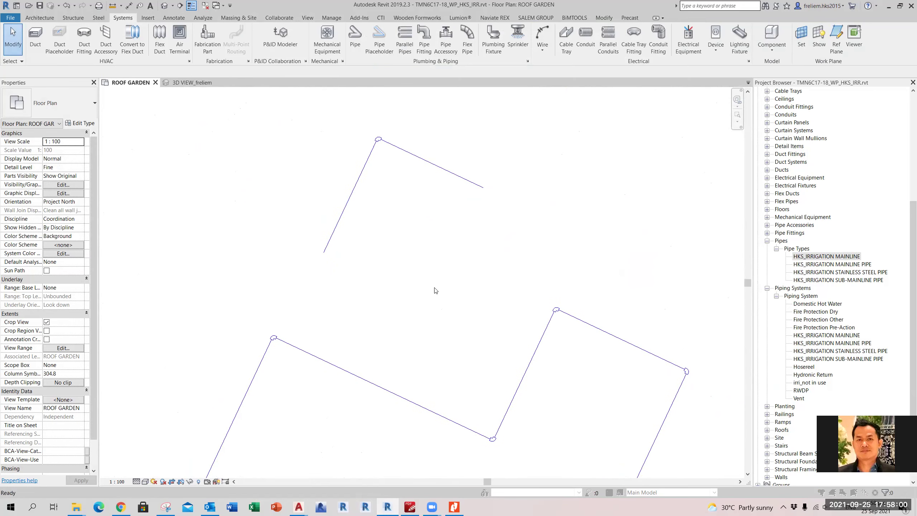
left_click(477, 43)
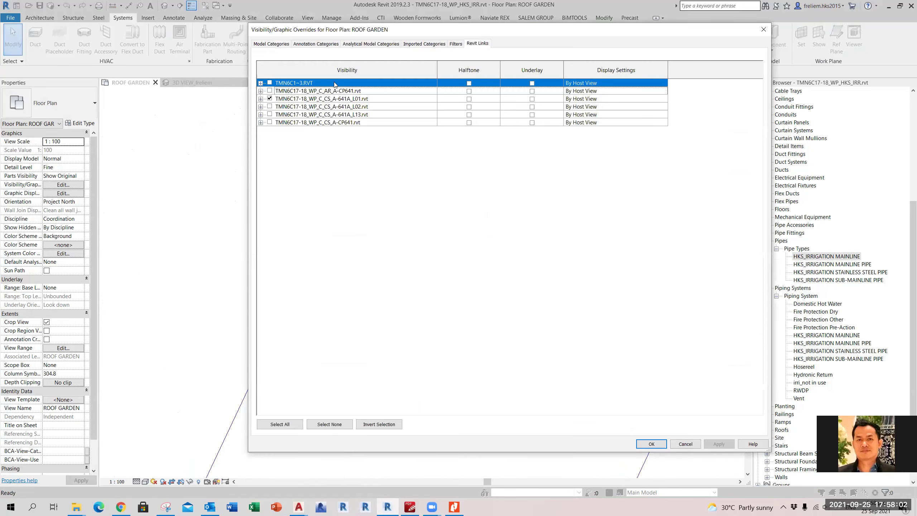
left_click(271, 44)
left_click(304, 224)
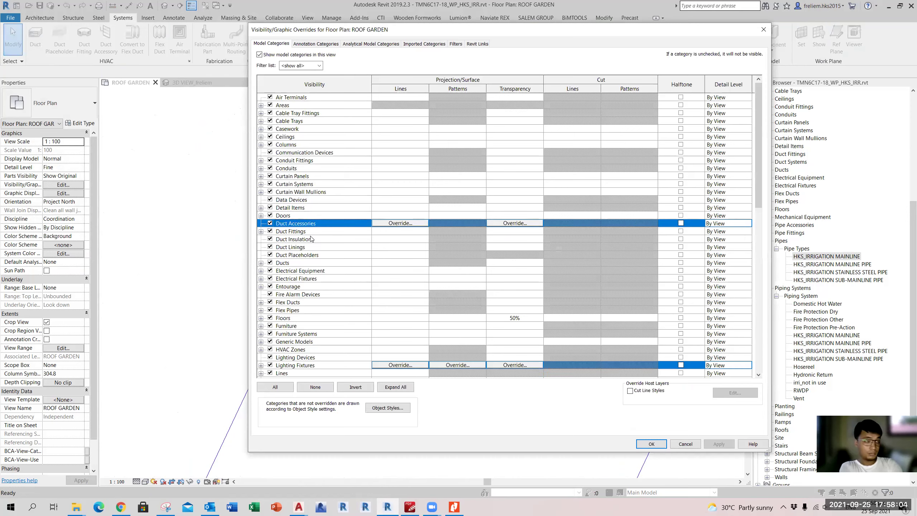
scroll(300, 253, "down", 6)
left_click(297, 294)
scroll(274, 303, "down", 1)
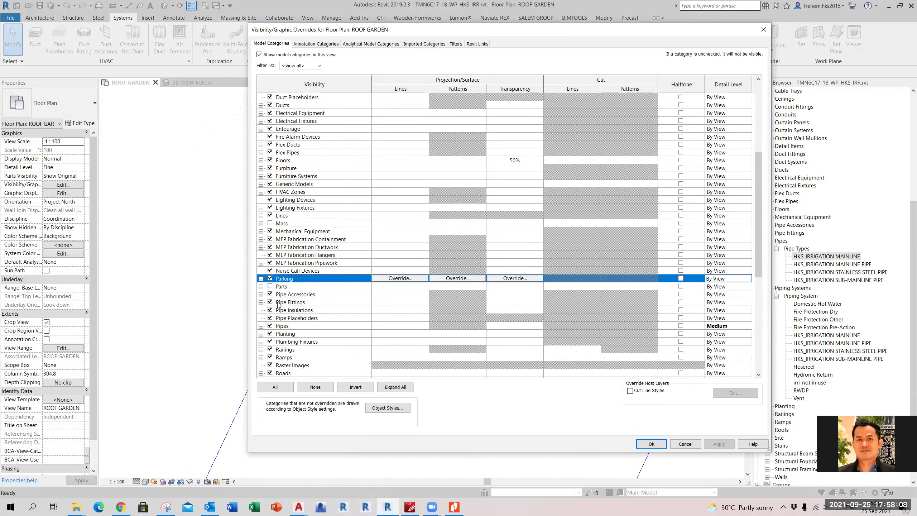
scroll(275, 292, "down", 2)
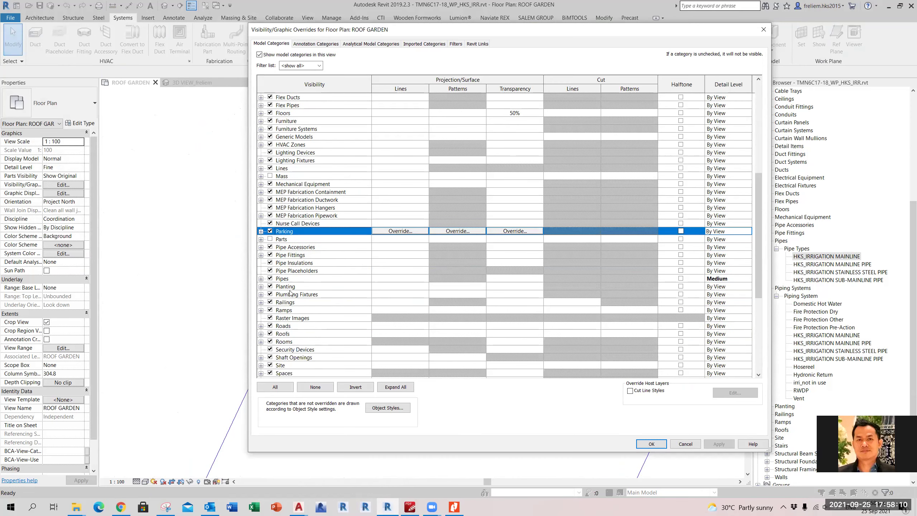
left_click(295, 278)
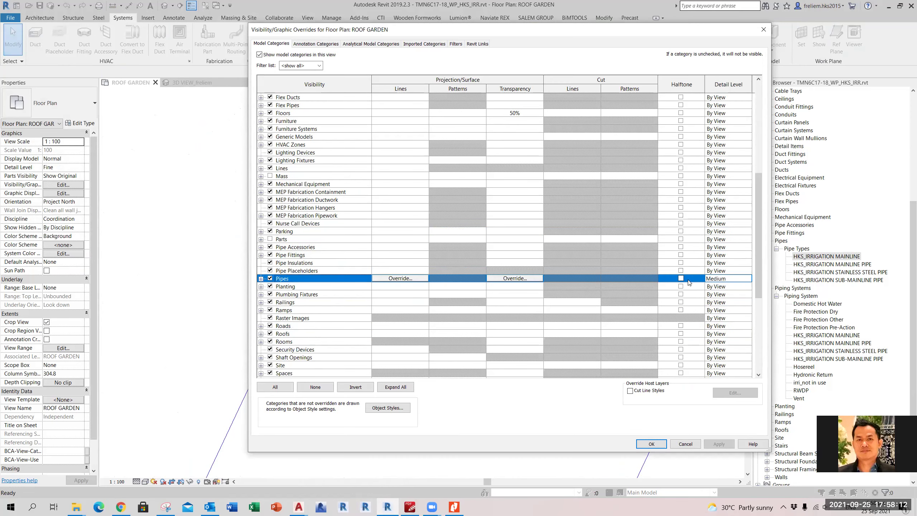
left_click(319, 255)
left_click(741, 256)
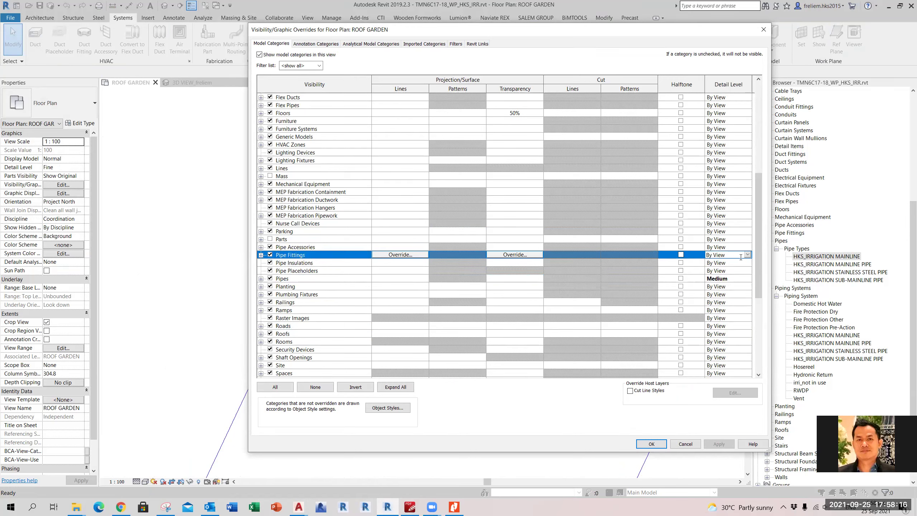
left_click(747, 255)
left_click(719, 276)
left_click(723, 445)
left_click(652, 444)
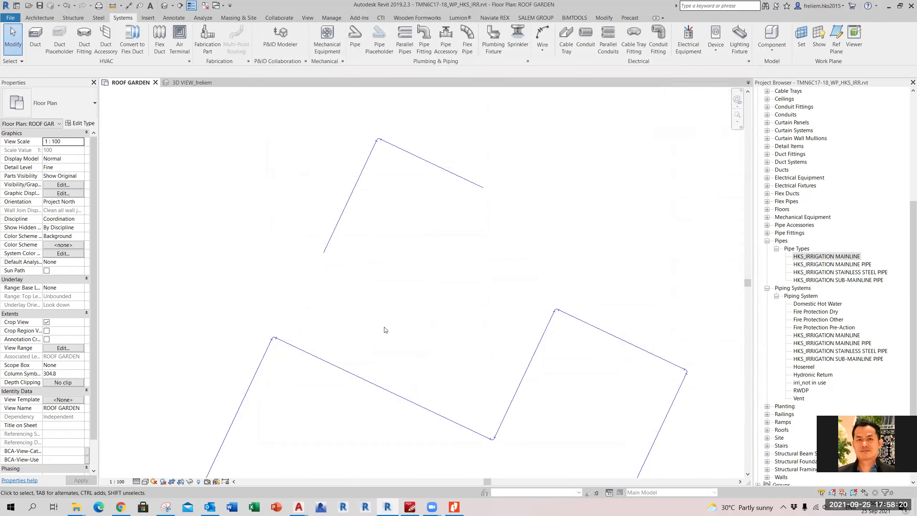
Look over the single-line pipe run, its corner fittings and the circular symbols at the offset changes.
middle_click_drag(393, 341, 392, 285)
scroll(384, 265, "down", 1)
middle_click_drag(424, 348, 400, 275)
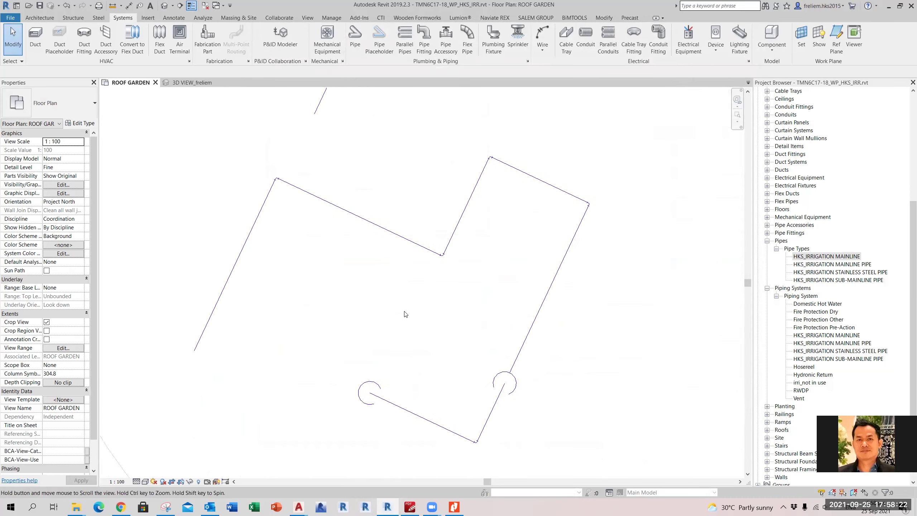
scroll(589, 206, "up", 4)
scroll(585, 217, "down", 3)
scroll(449, 343, "down", 2)
scroll(401, 336, "up", 2)
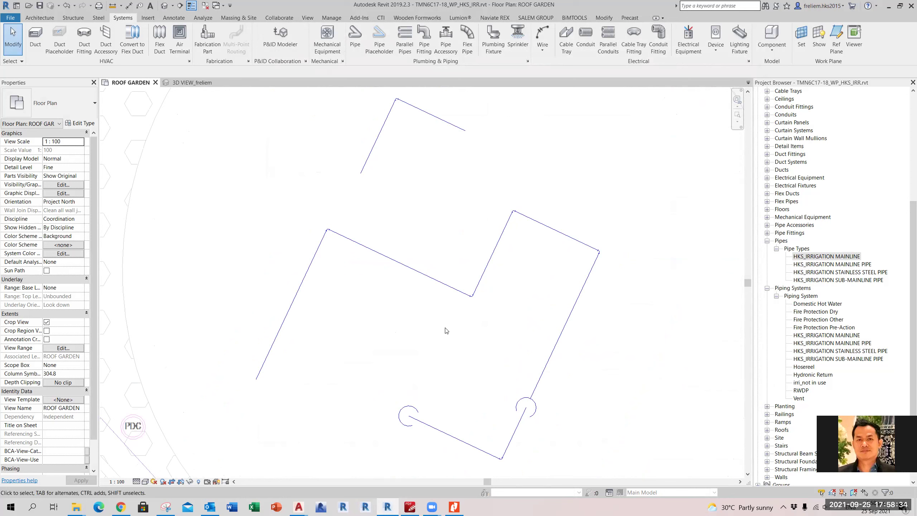
Reset the detail level of both the Pipe Fittings and Pipes categories to By View in the plan's visibility/graphics settings.
key("v")
key("v")
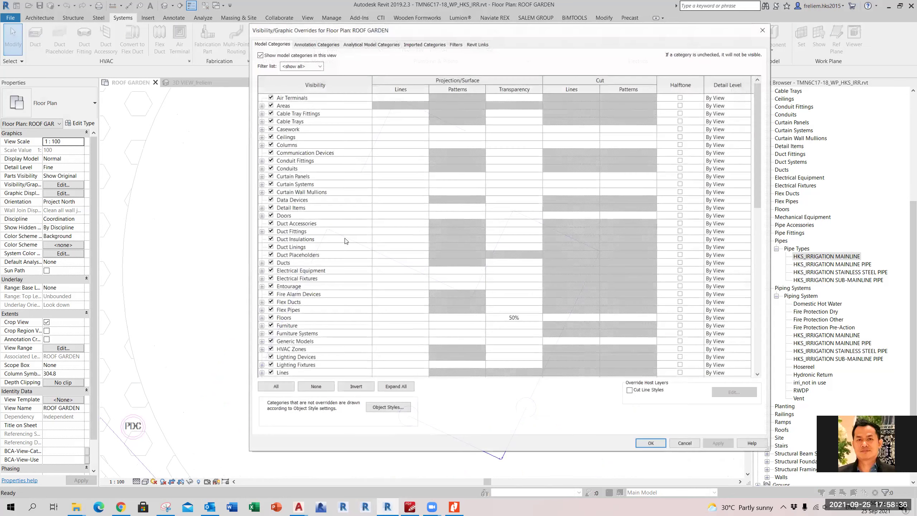
left_click(293, 281)
key("p")
scroll(294, 315, "down", 5)
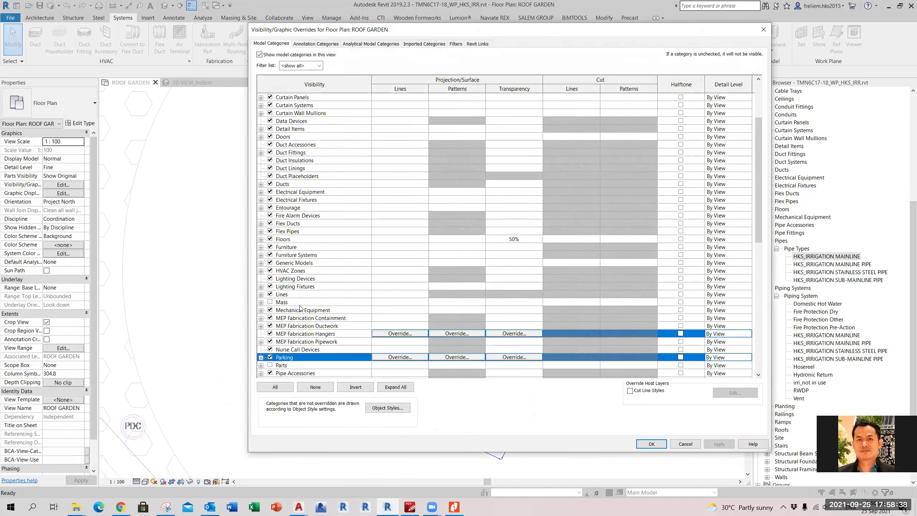
scroll(294, 317, "down", 1)
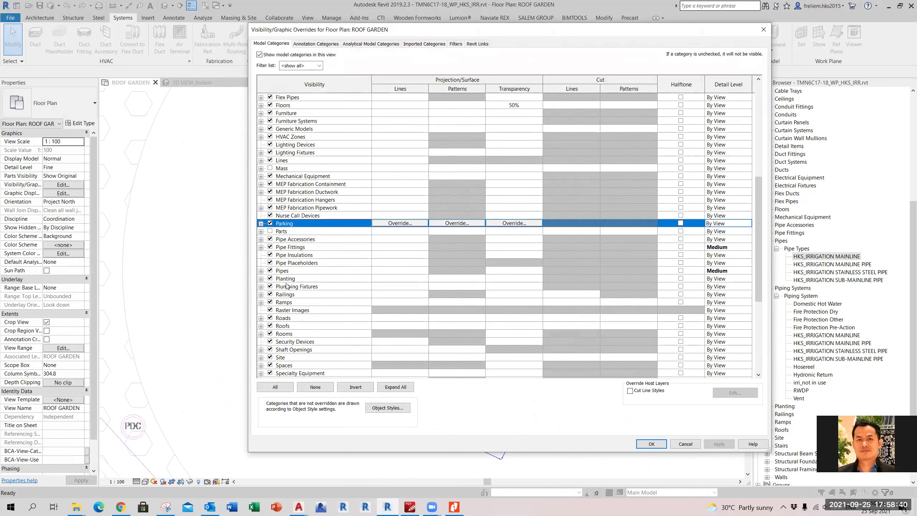
left_click(298, 248)
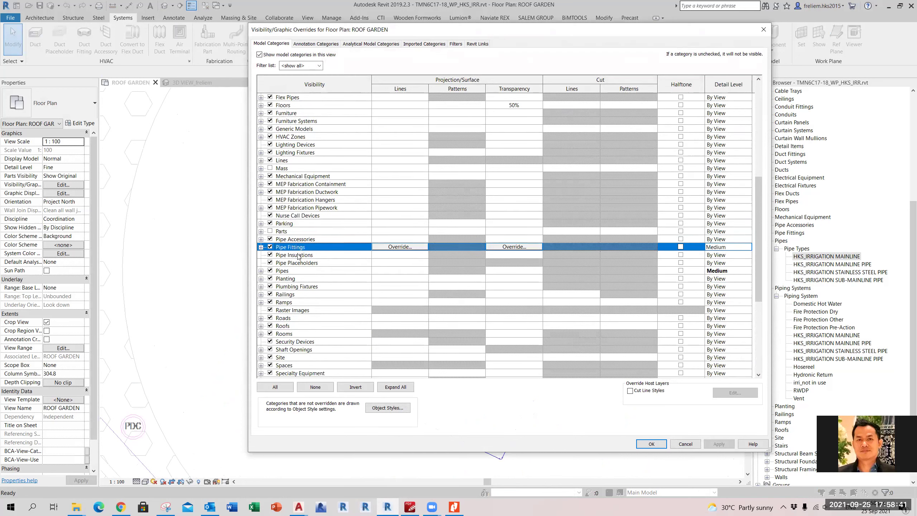
left_click(297, 272, "ctrl")
left_click(746, 271)
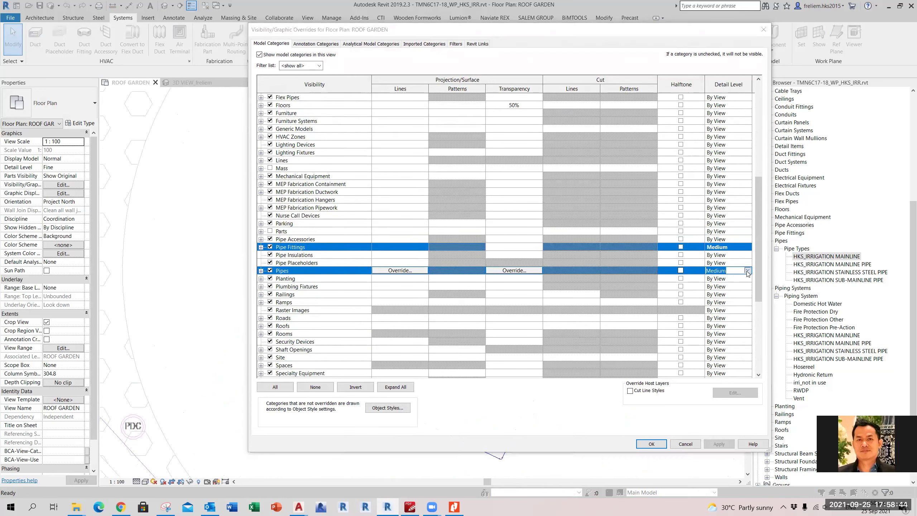
left_click(717, 300)
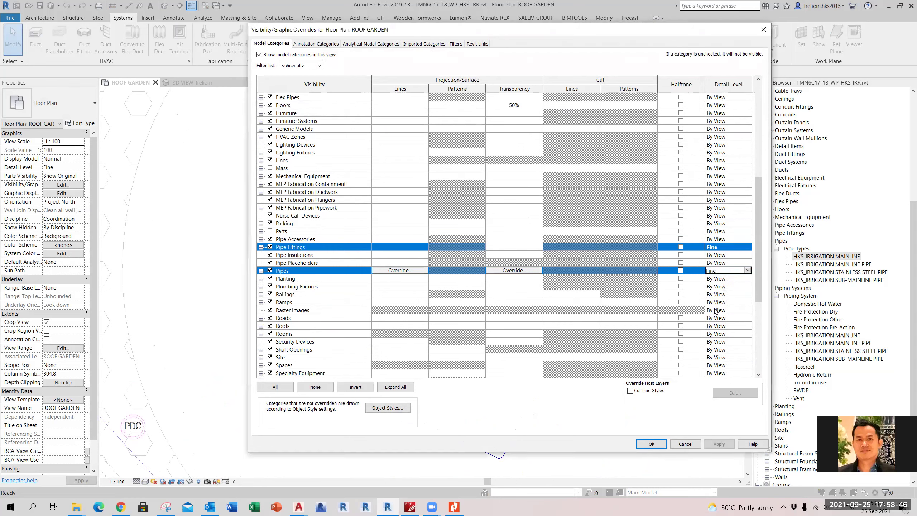
left_click(748, 271)
left_click(724, 281)
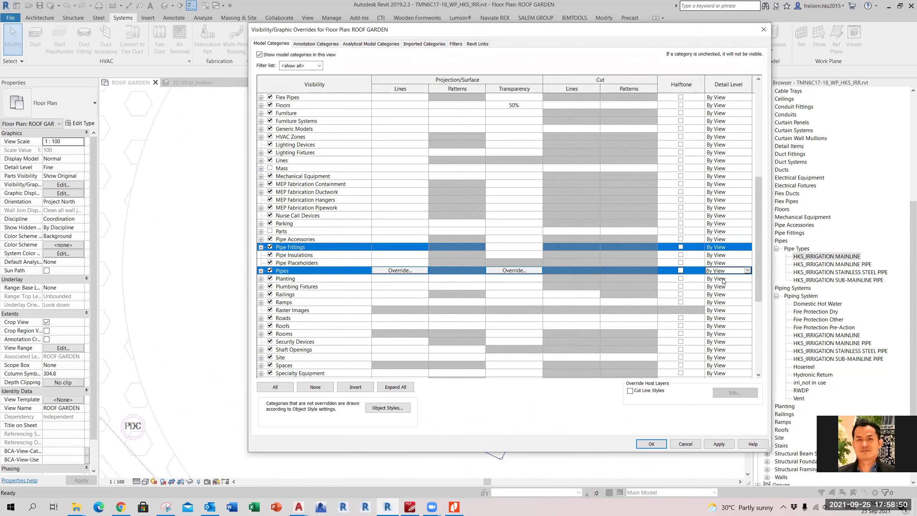
left_click(719, 443)
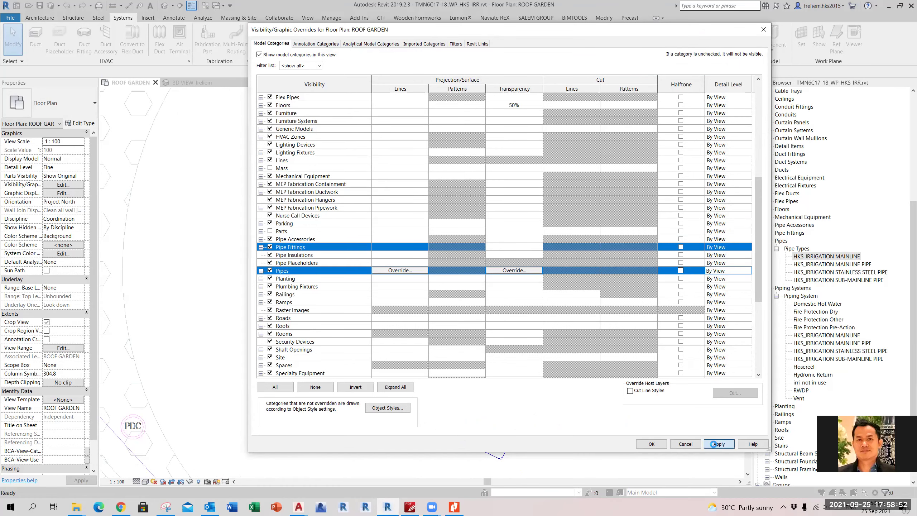
left_click(652, 445)
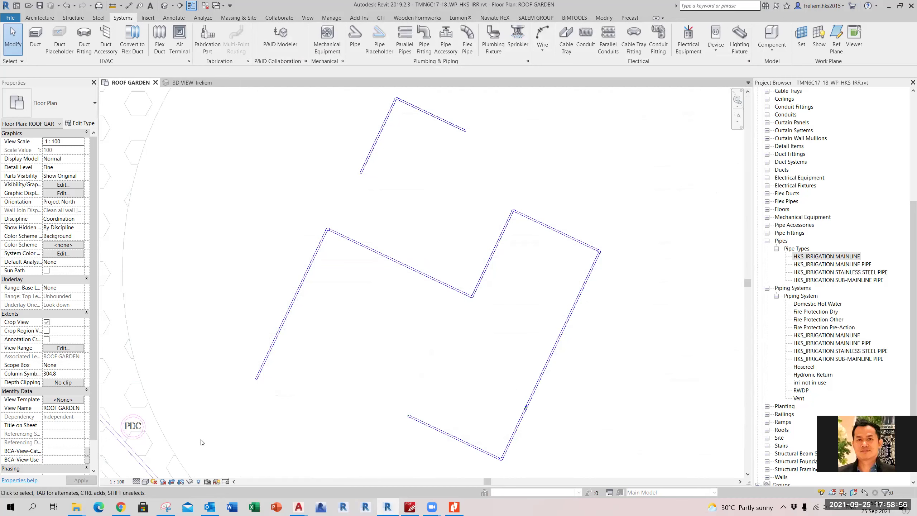
Look over the double-line pipe runs and check the plan's detail level choices, keeping Fine.
scroll(354, 345, "down", 3)
scroll(225, 163, "up", 3)
middle_click_drag(391, 364, 349, 327)
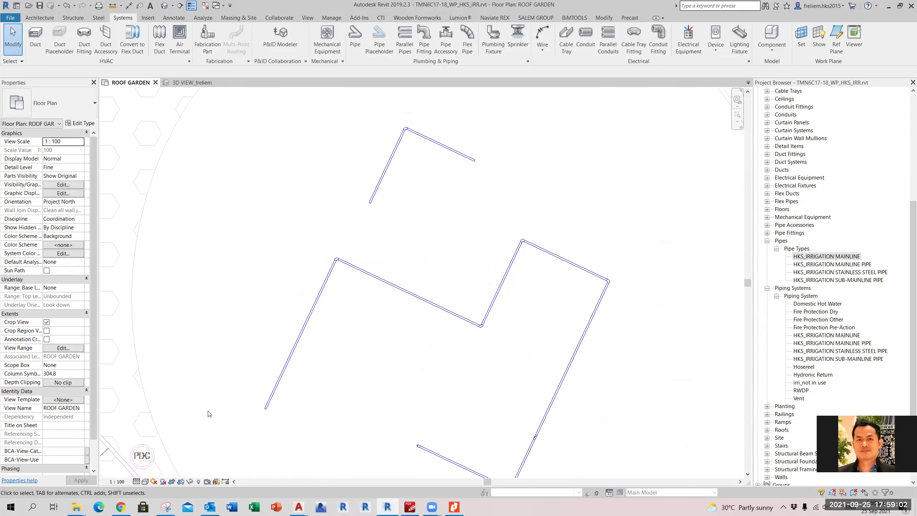
left_click(137, 482)
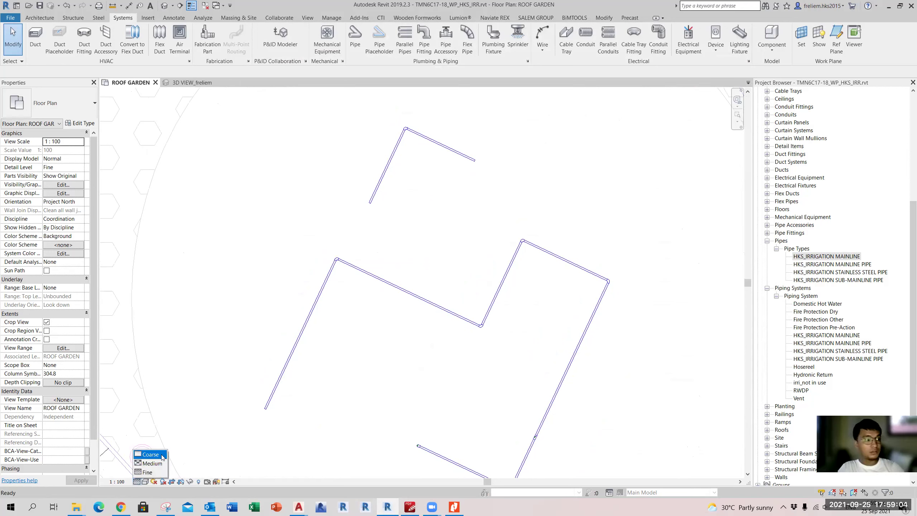
left_click(147, 473)
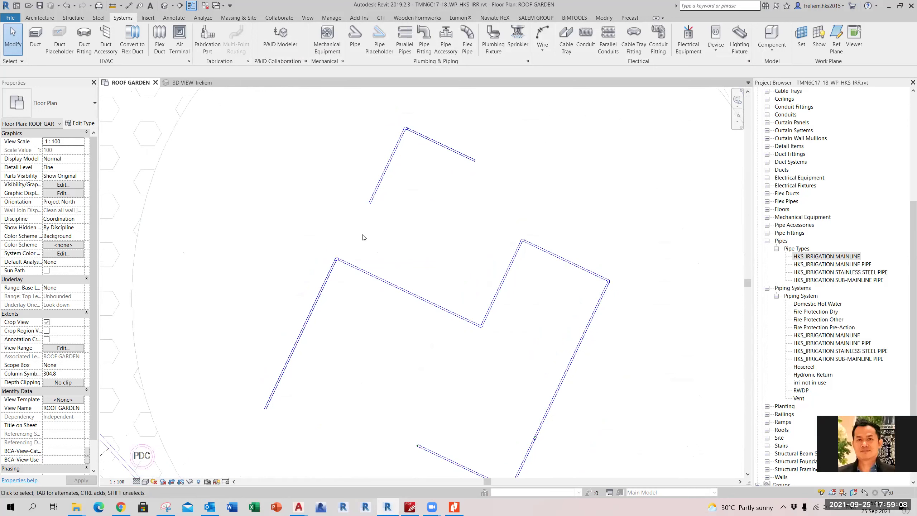
left_click(140, 481)
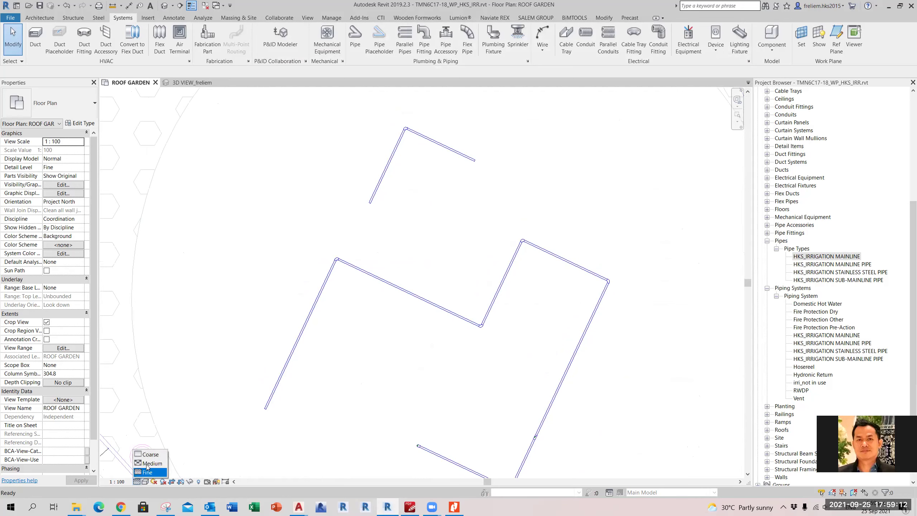
left_click(381, 394)
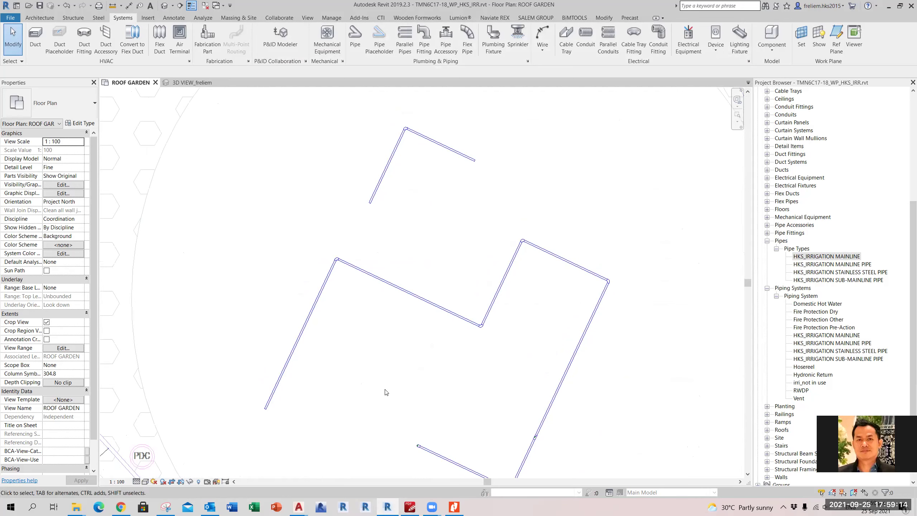
Switch to the 3D view and examine the zigzag run's vertical pipes.
scroll(398, 339, "down", 1)
scroll(397, 339, "down", 2)
left_click_drag(321, 212, 514, 432)
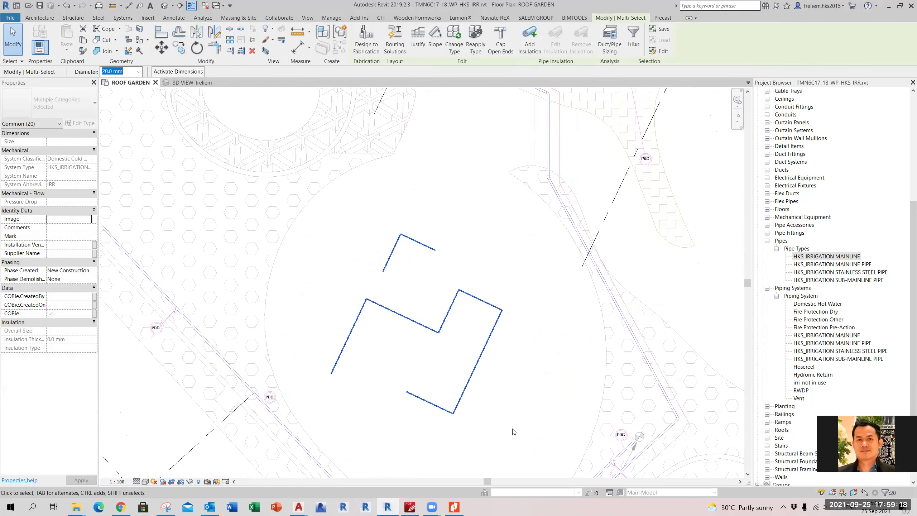
key("Escape")
key("ctrl+Tab")
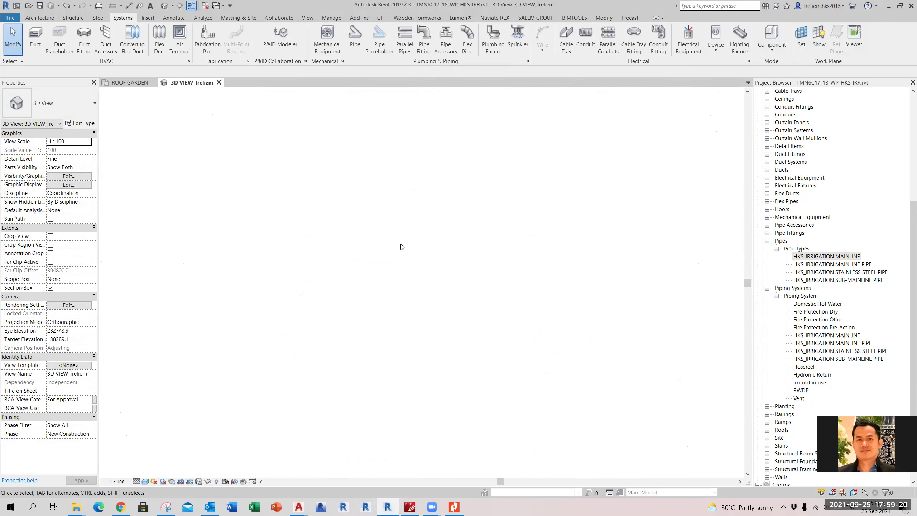
scroll(477, 297, "down", 2)
middle_click_drag(483, 297, 383, 331, "shift")
scroll(493, 319, "up", 6)
scroll(286, 317, "up", 5)
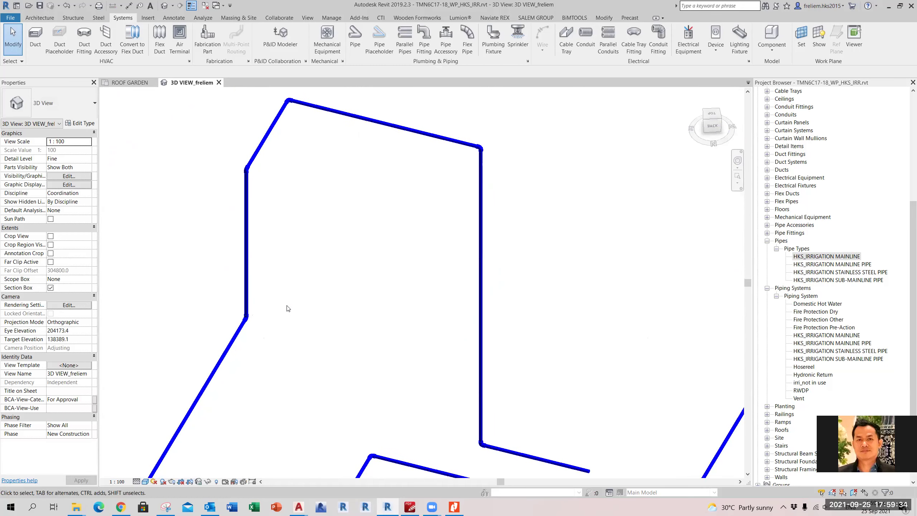
Tile the 3D view and the ROOF GARDEN plan side by side with the pipe runs showing in both.
key("w")
key("t")
scroll(332, 323, "down", 5)
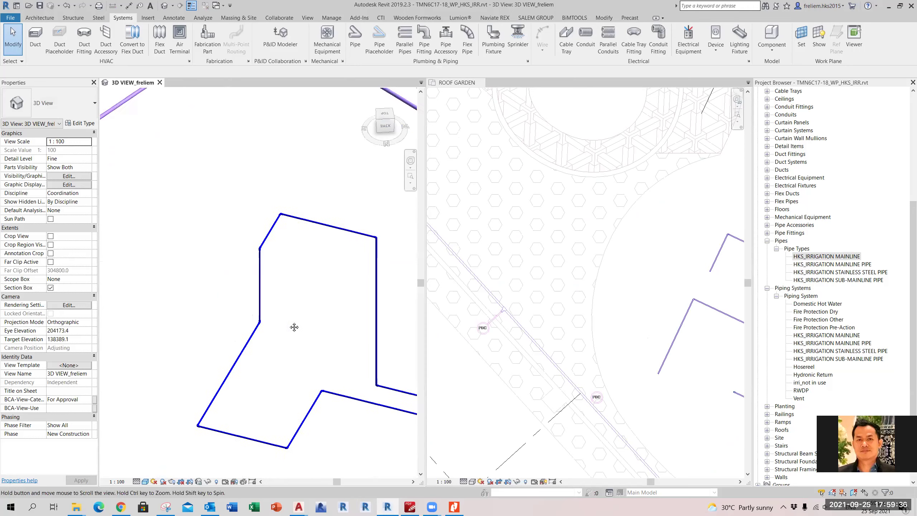
left_click(175, 283)
scroll(635, 333, "down", 2)
middle_click_drag(634, 332, 574, 303)
Set the ROOF GARDEN plan's detail level to Medium.
scroll(701, 350, "up", 5)
left_click(464, 482)
left_click(710, 341)
scroll(701, 342, "up", 2)
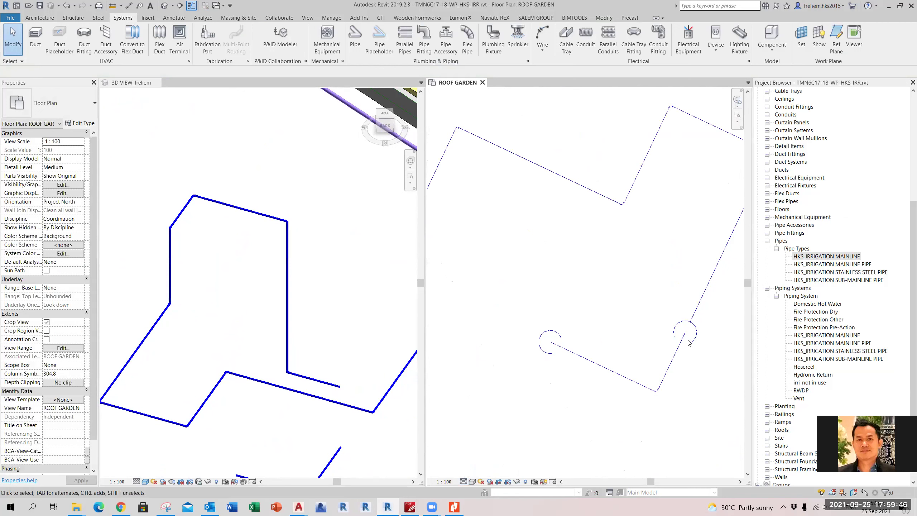
Compare each riser with its circular plan symbol by selecting the short and the long vertical pipe in the 3D view.
left_click(688, 348)
left_click(204, 281)
scroll(185, 266, "up", 2)
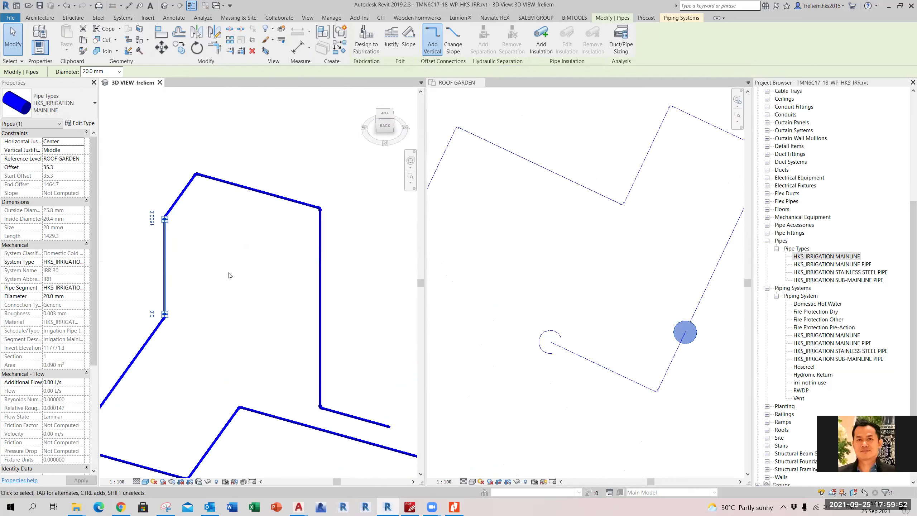
left_click(284, 301)
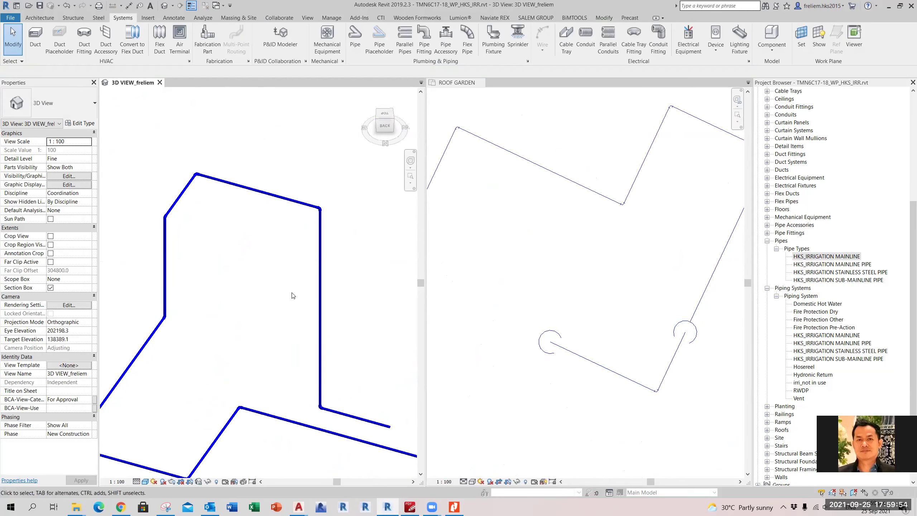
left_click(321, 290)
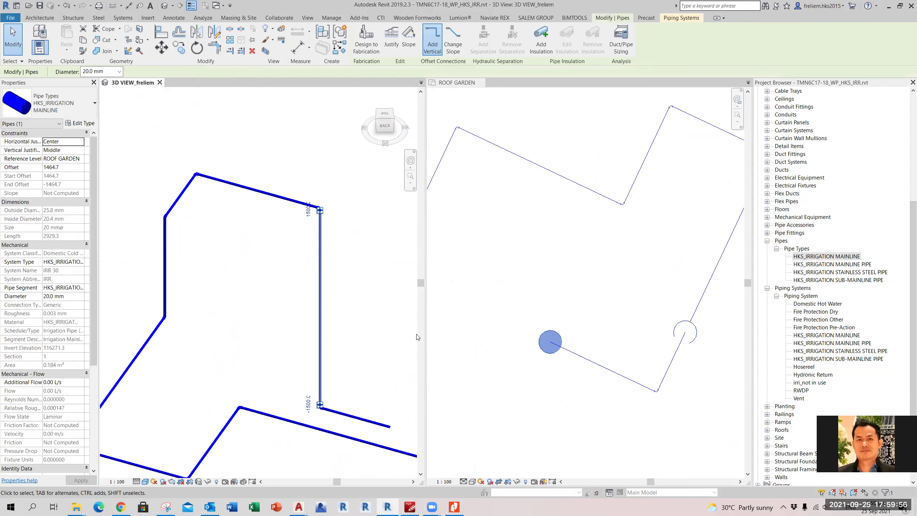
left_click(527, 373)
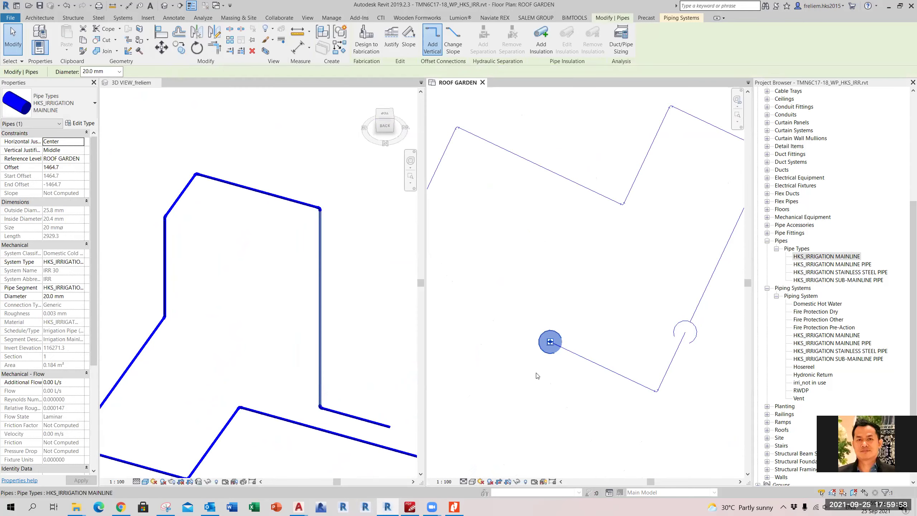
left_click(513, 359)
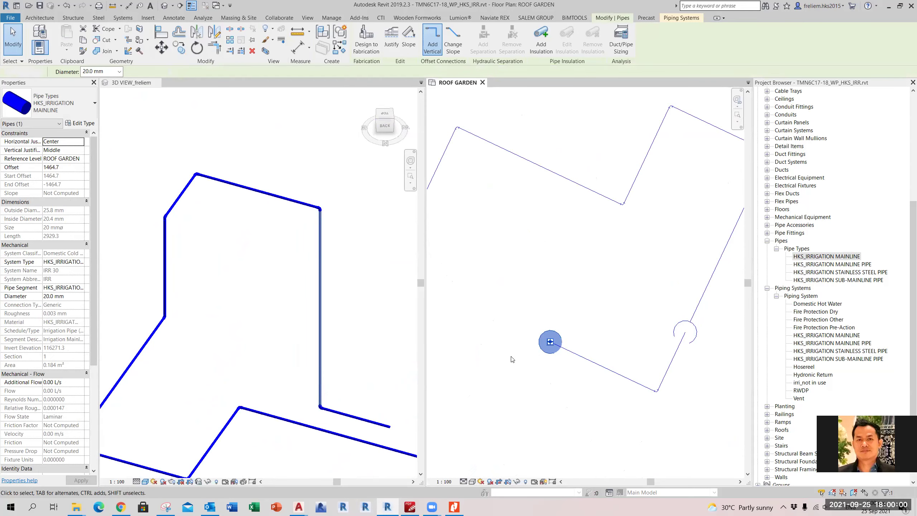
Return the tiled views to tabs and delete the test pipe runs from the ROOF GARDEN plan.
scroll(516, 369, "down", 4)
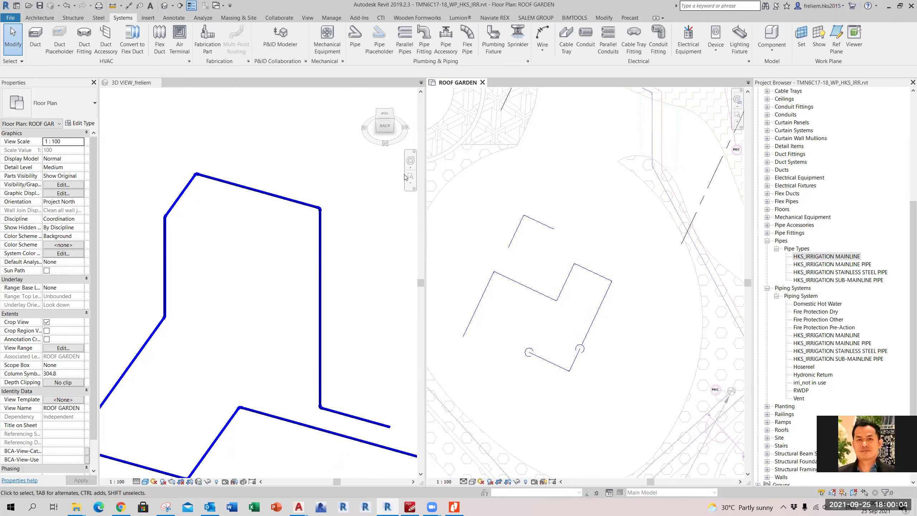
key("t")
key("w")
scroll(525, 261, "down", 1)
scroll(220, 250, "up", 1)
left_click_drag(218, 210, 403, 392)
key("Delete")
Set the ROOF GARDEN plan's detail level to Fine and its visual style to Consistent Colors.
scroll(425, 307, "down", 5)
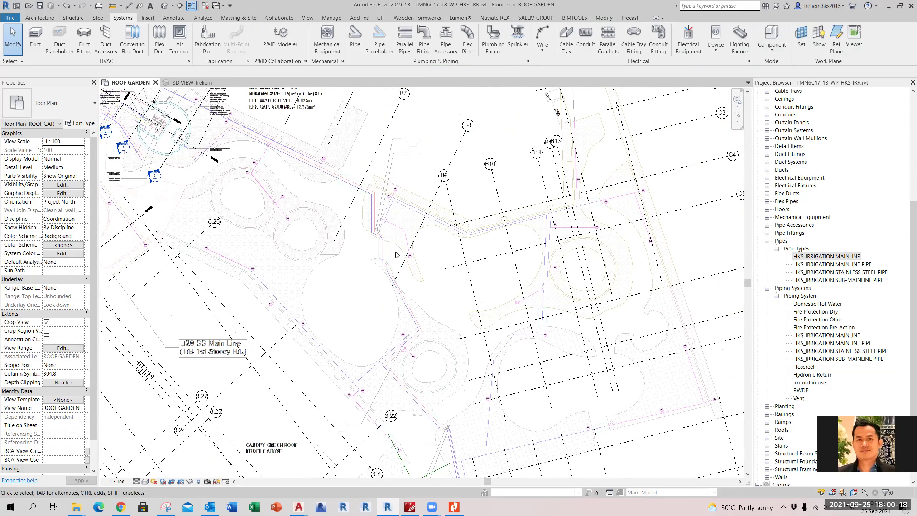
scroll(397, 255, "up", 2)
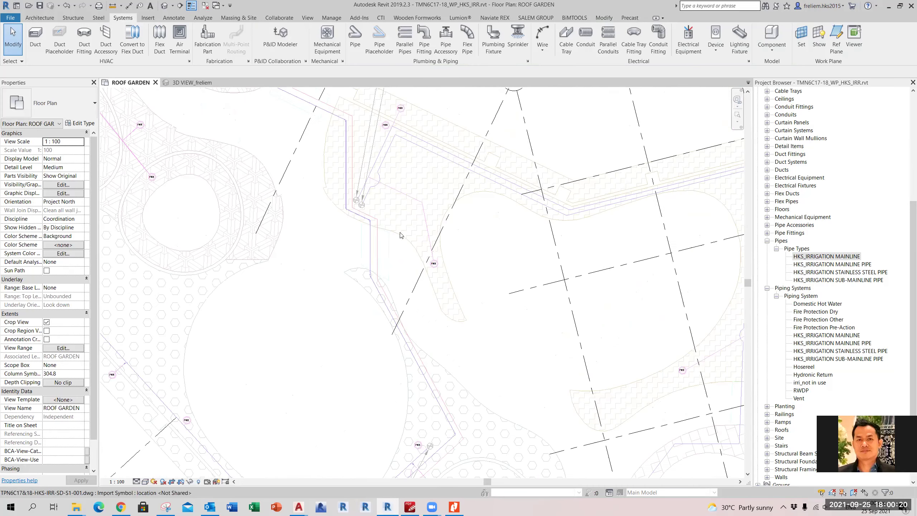
scroll(468, 246, "down", 2)
scroll(359, 243, "up", 4)
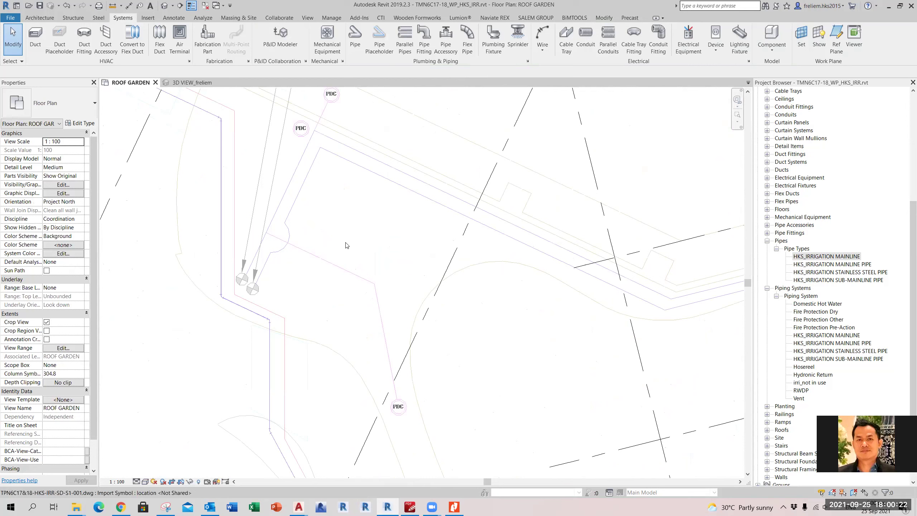
left_click(137, 482)
left_click(148, 473)
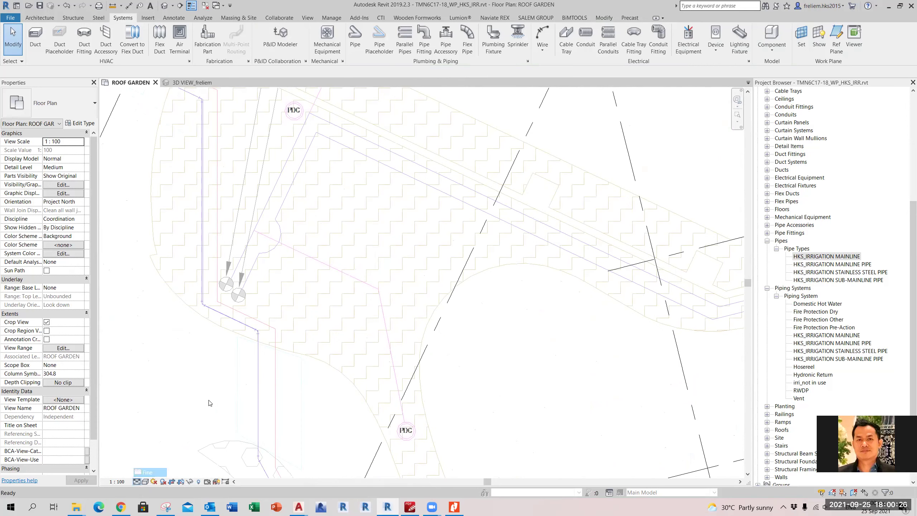
left_click(145, 481)
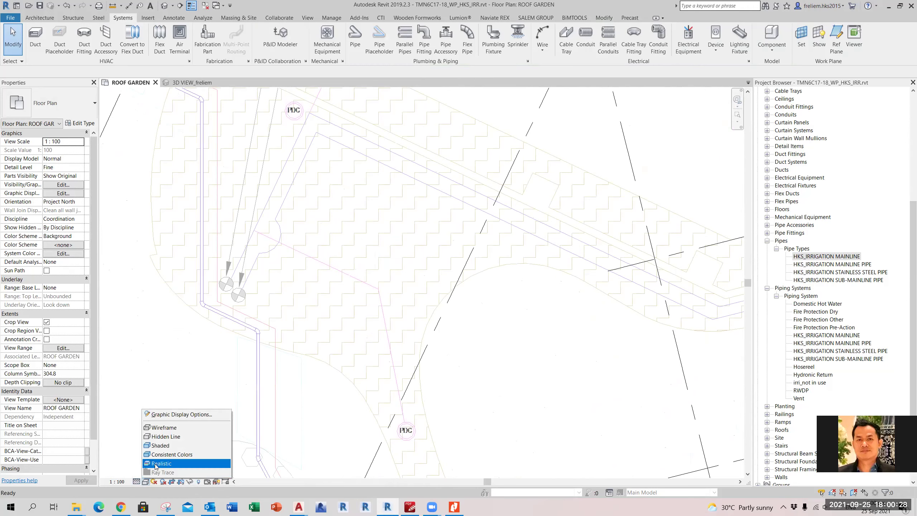
left_click(163, 452)
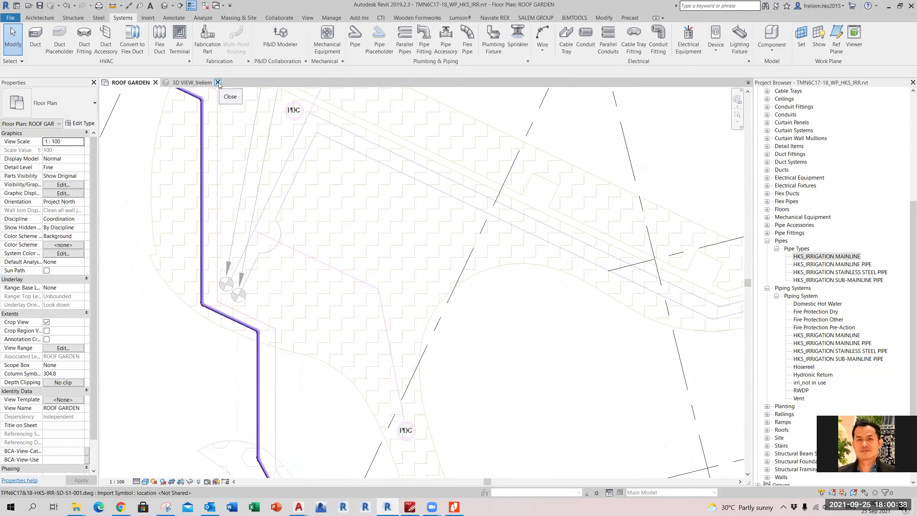
Close the 3D view and the ROOF GARDEN plan, closing the project without saving its changes.
left_click(218, 83)
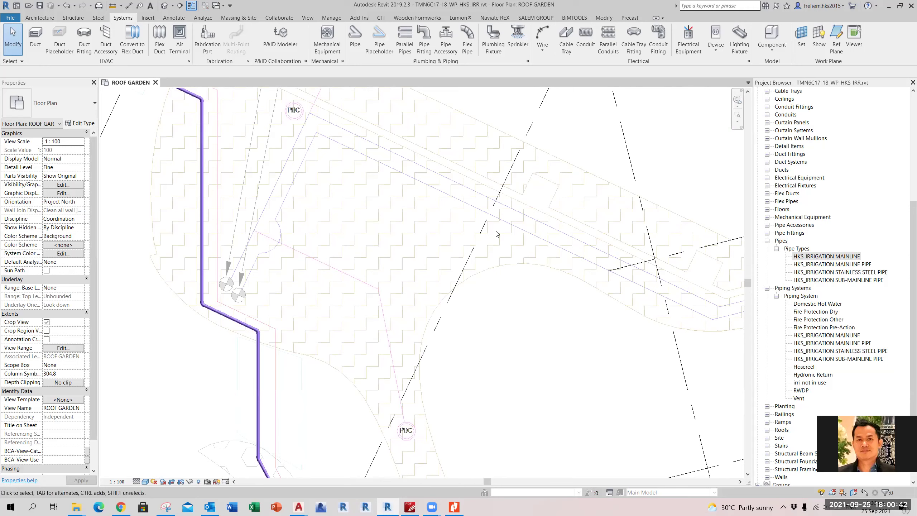
left_click(156, 83)
left_click(479, 260)
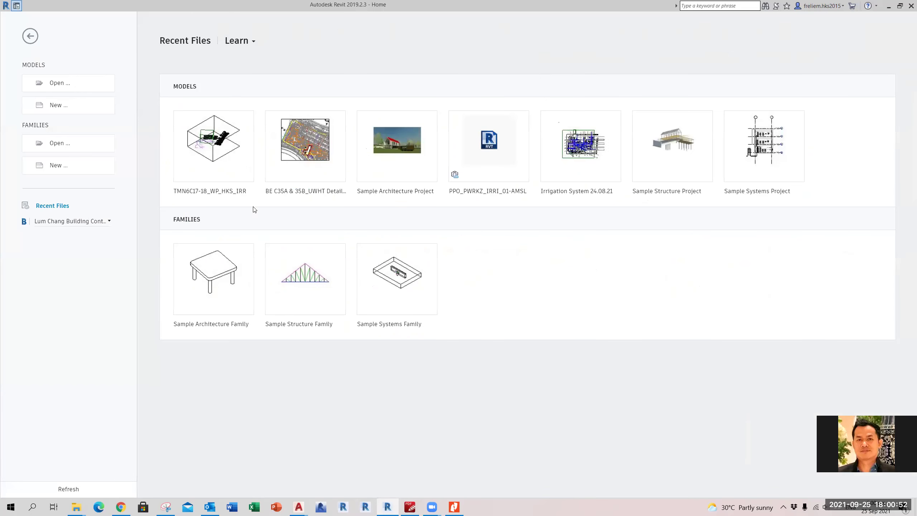
Open TMN6C17-18_WP_HKS_IRR.rvt from the Tampines N6C17&C18 project's BIM Model folder within Submission and Shop Drawing.
left_click(54, 84)
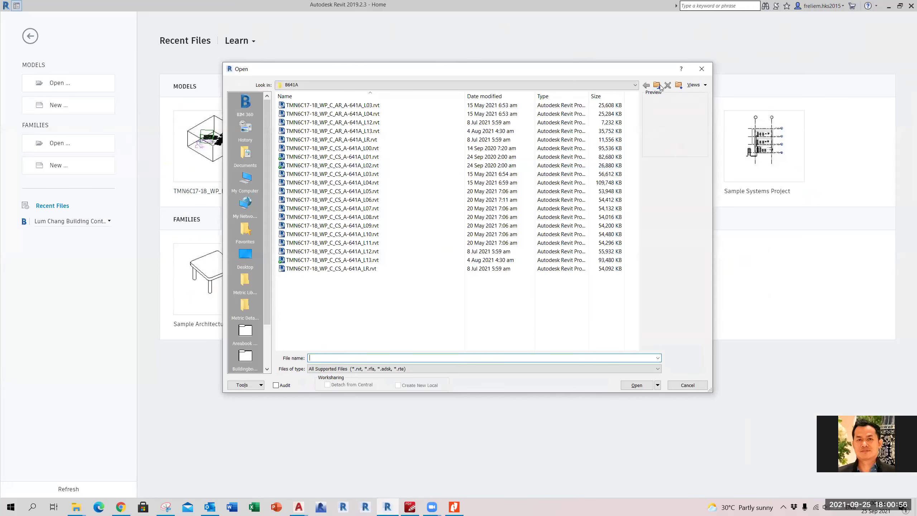
left_click(657, 86)
left_click(657, 86)
left_click(657, 86)
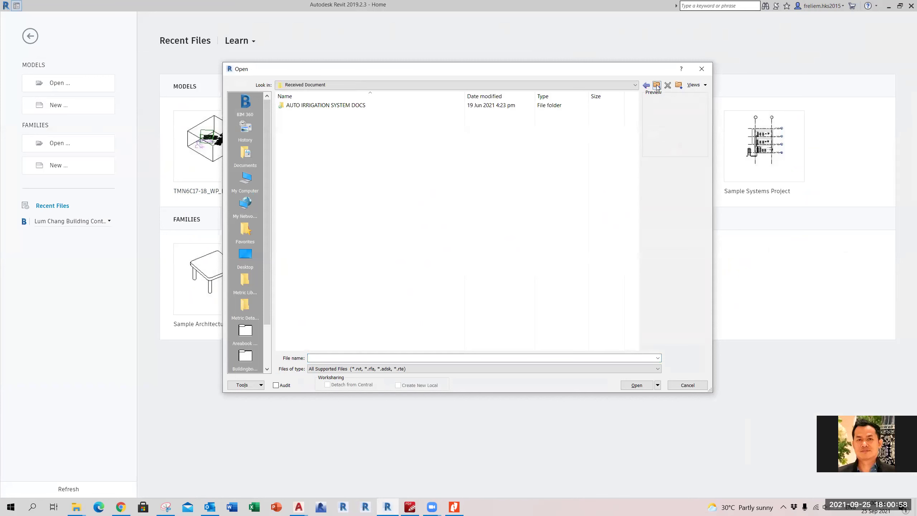
left_click(658, 85)
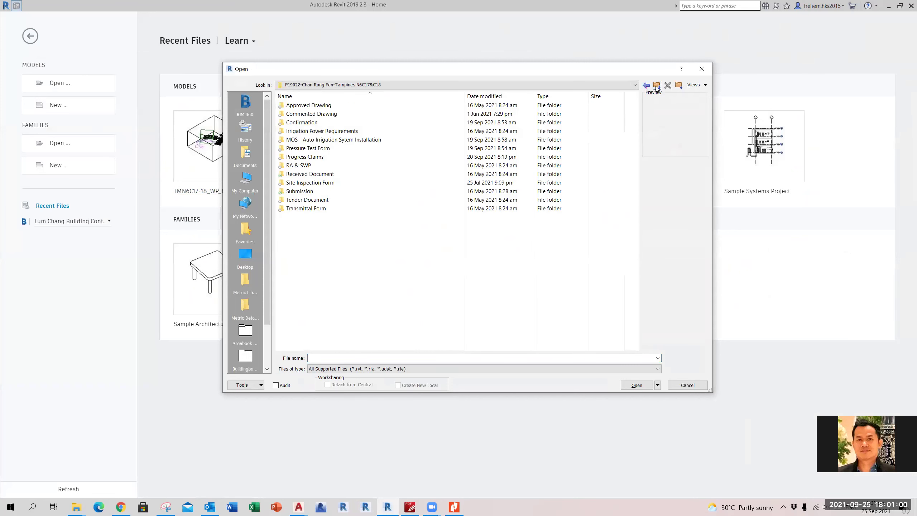
left_click(657, 86)
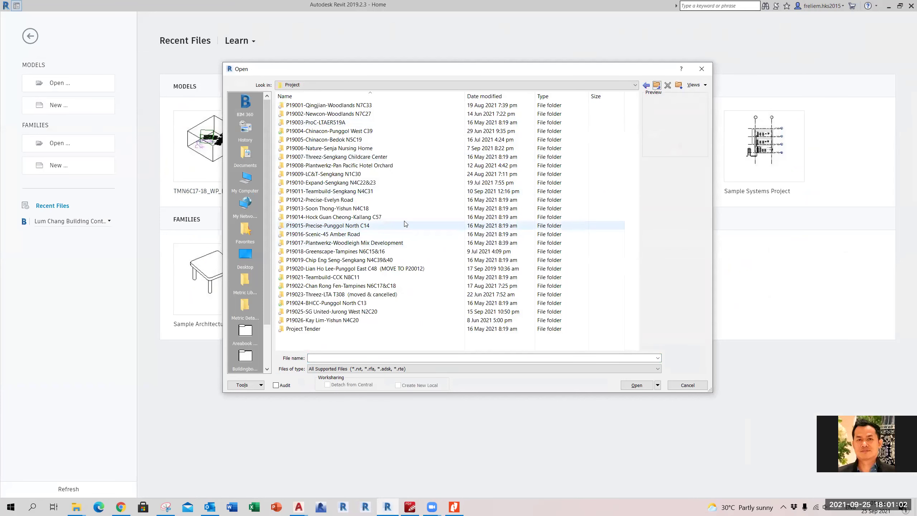
double_click(363, 286)
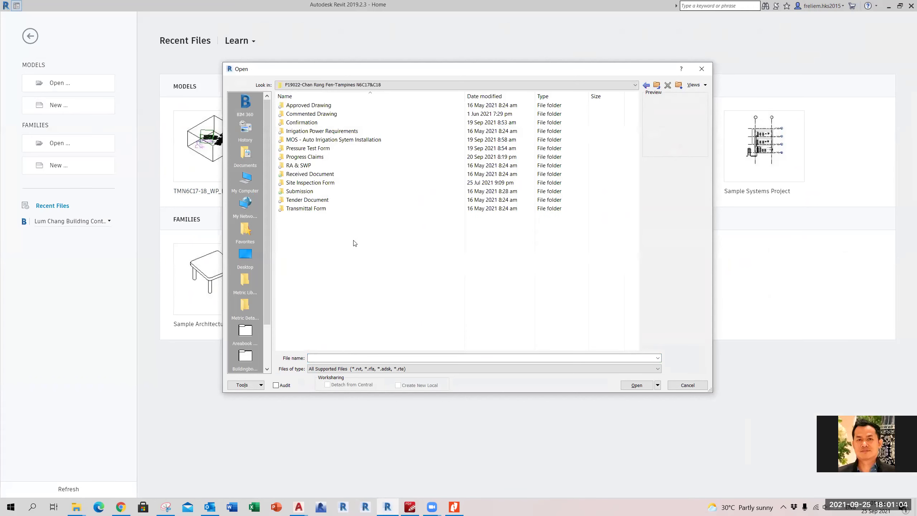
double_click(338, 192)
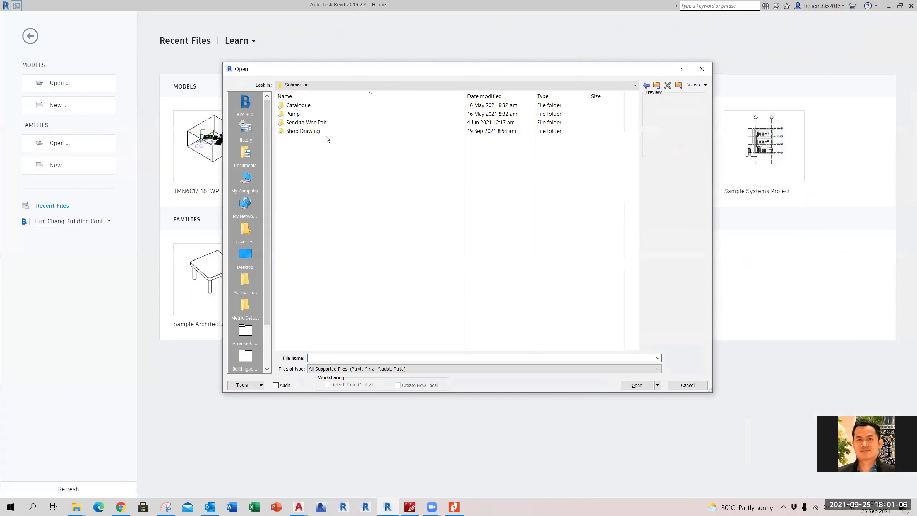
double_click(326, 132)
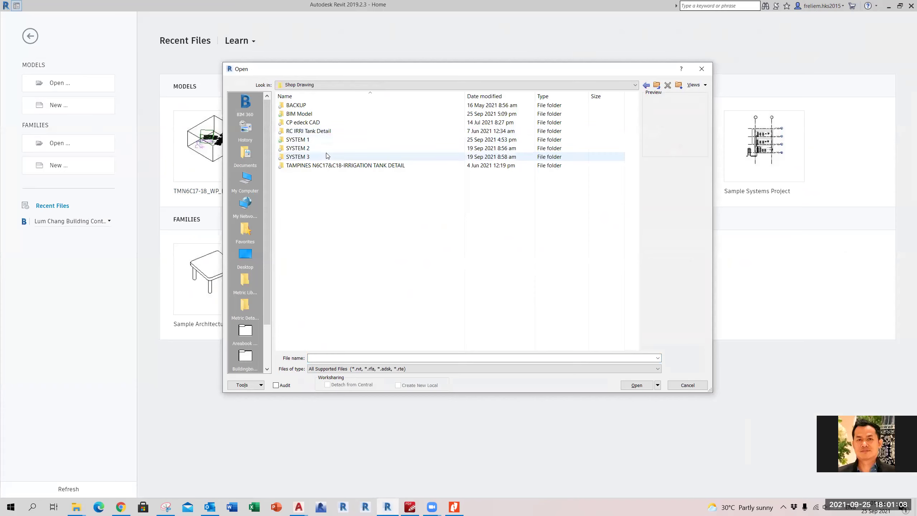
double_click(323, 114)
left_click(332, 130)
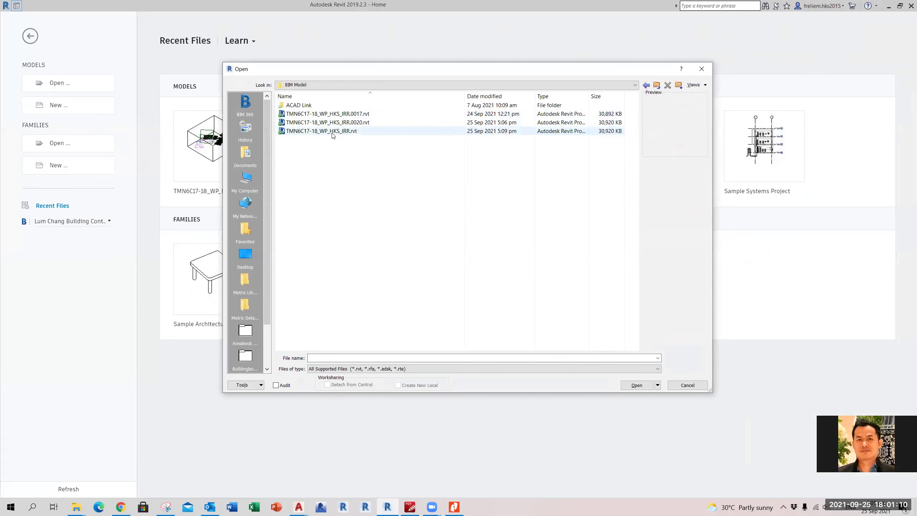
left_click(631, 385)
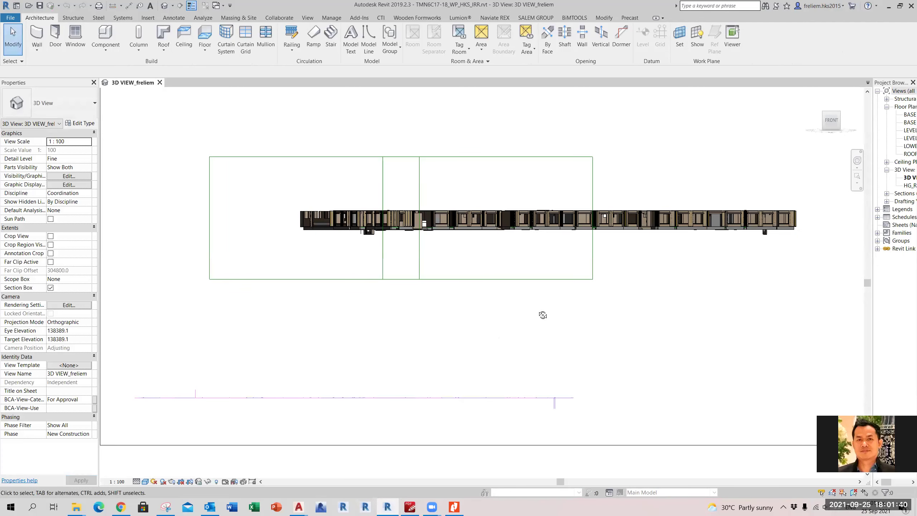
Widen the Project Browser and examine the pipe types listed among the project's families.
middle_click_drag(542, 313, 585, 377, "shift")
middle_click_drag(831, 288, 872, 264, "shift")
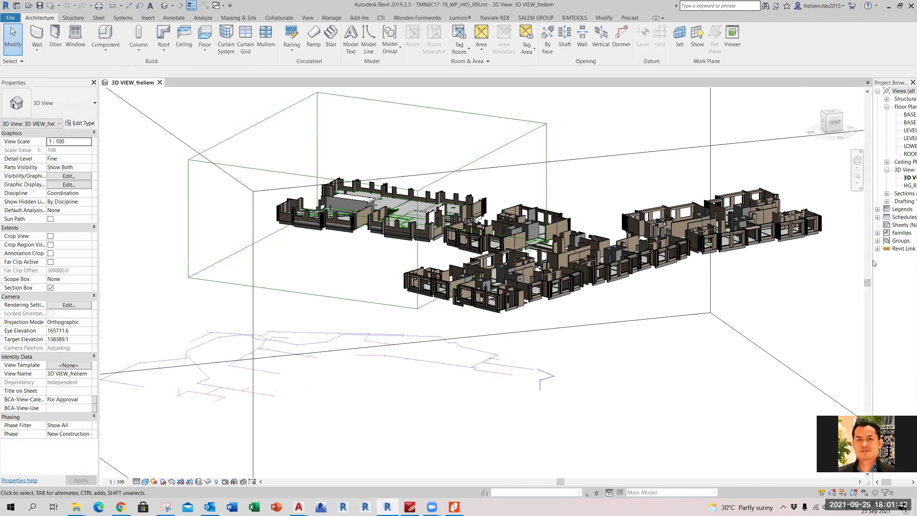
left_click_drag(873, 264, 758, 259)
left_click(763, 232)
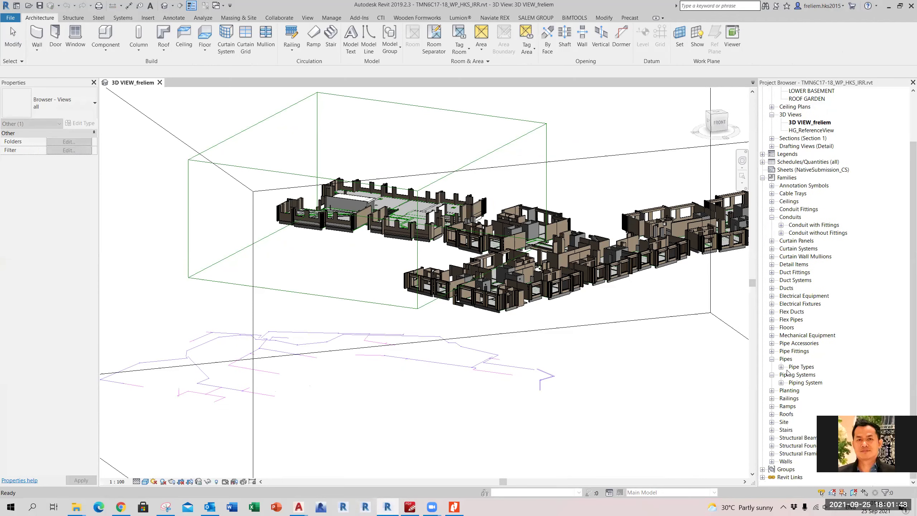
left_click(782, 367)
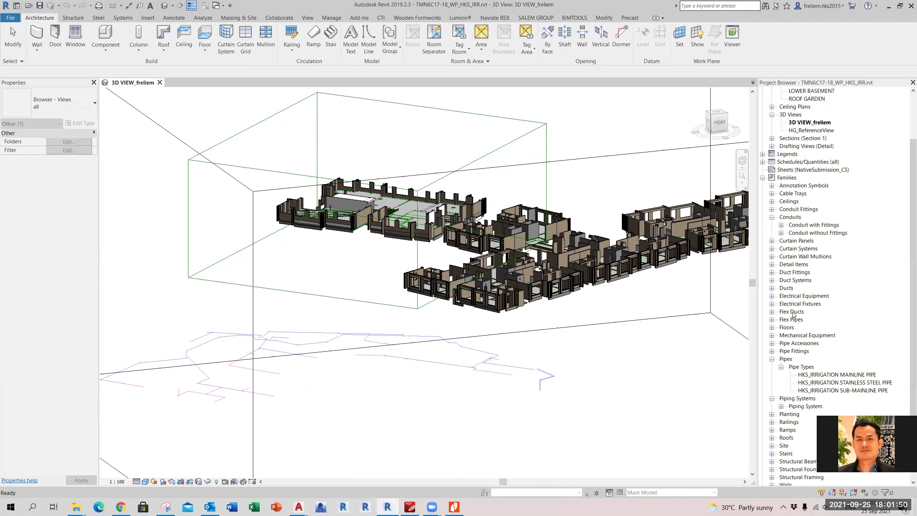
left_click(763, 178)
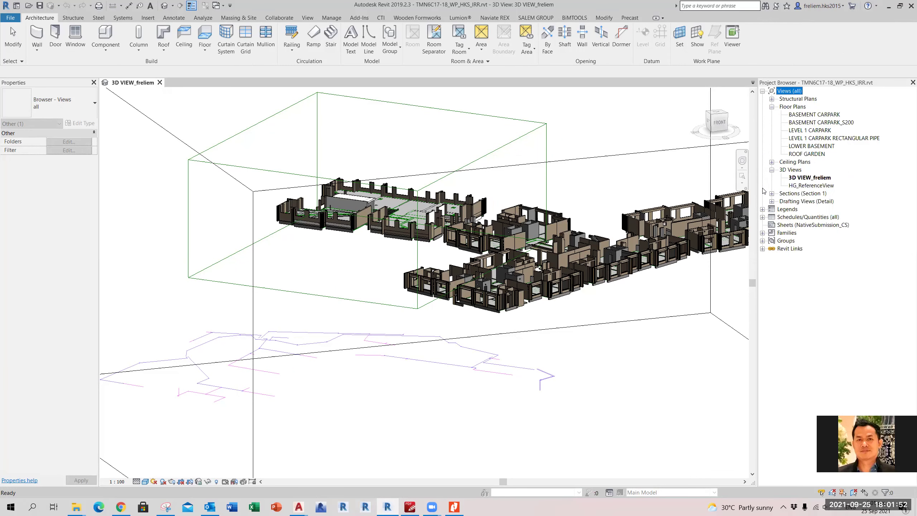
Open the ROOF GARDEN plan and return to the 3D view to examine the linked buildings above the pipe runs.
left_click(806, 155)
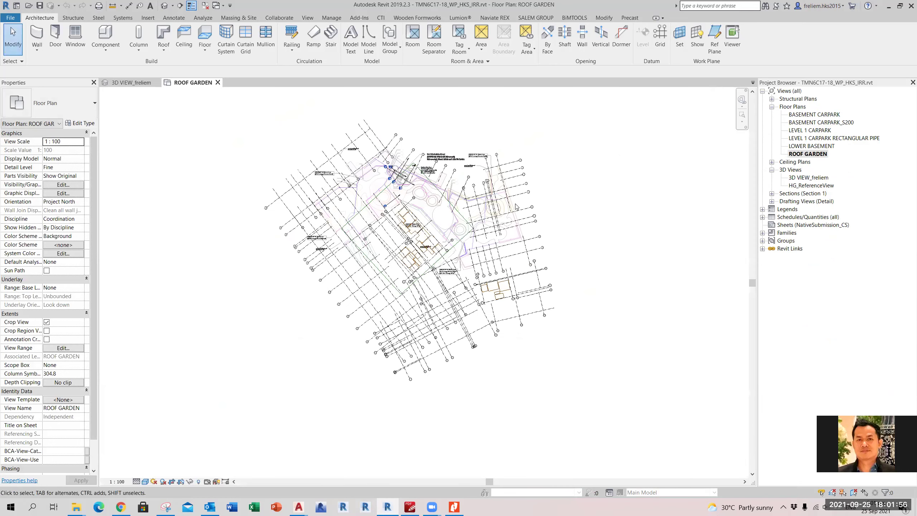
left_click(124, 83)
middle_click_drag(432, 314, 462, 391, "shift")
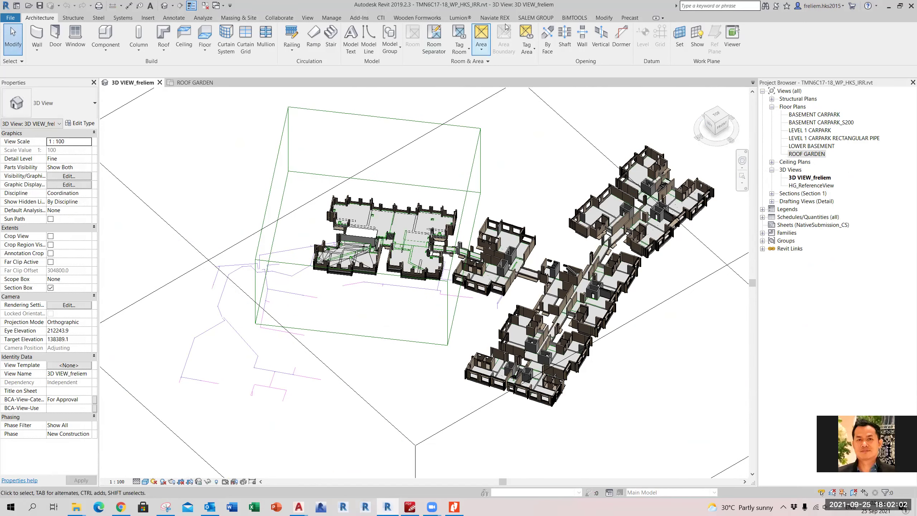
Unload all four linked Revit models so that only the irrigation pipework loads in the project.
left_click(331, 18)
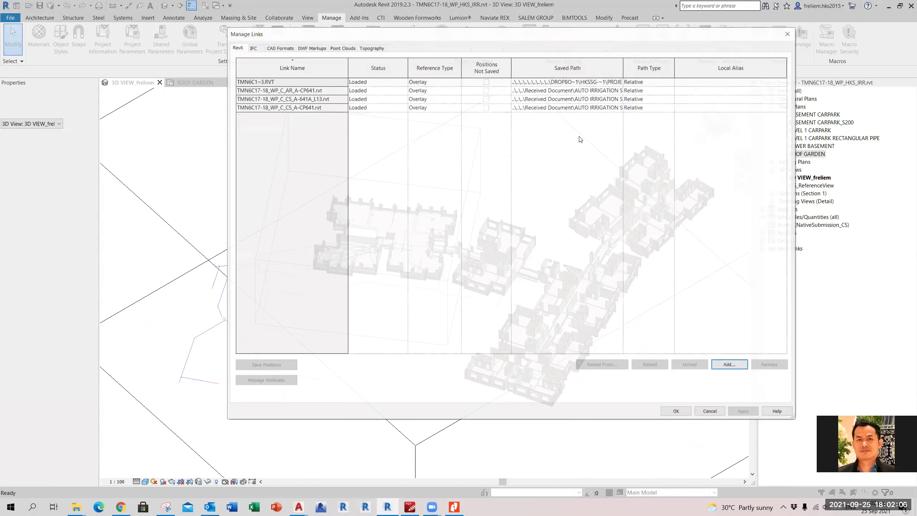
left_click(304, 81)
left_click(318, 107, "shift")
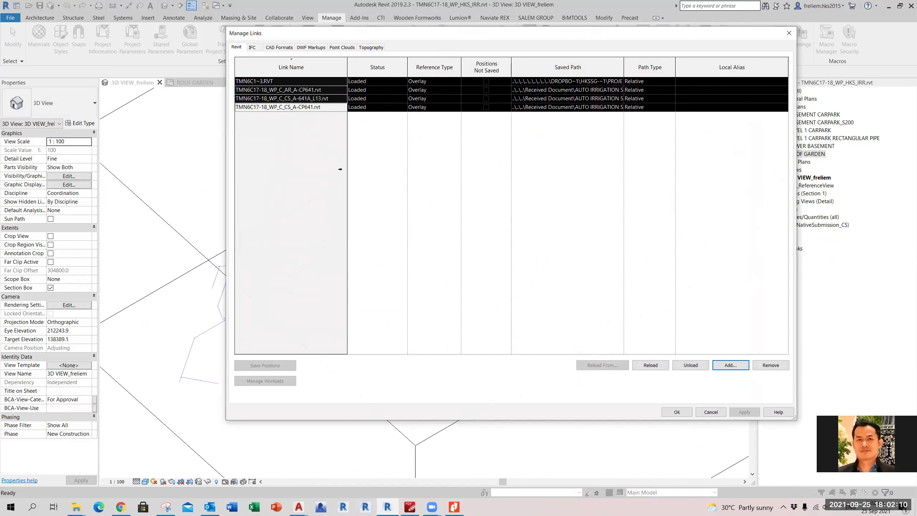
left_click(692, 365)
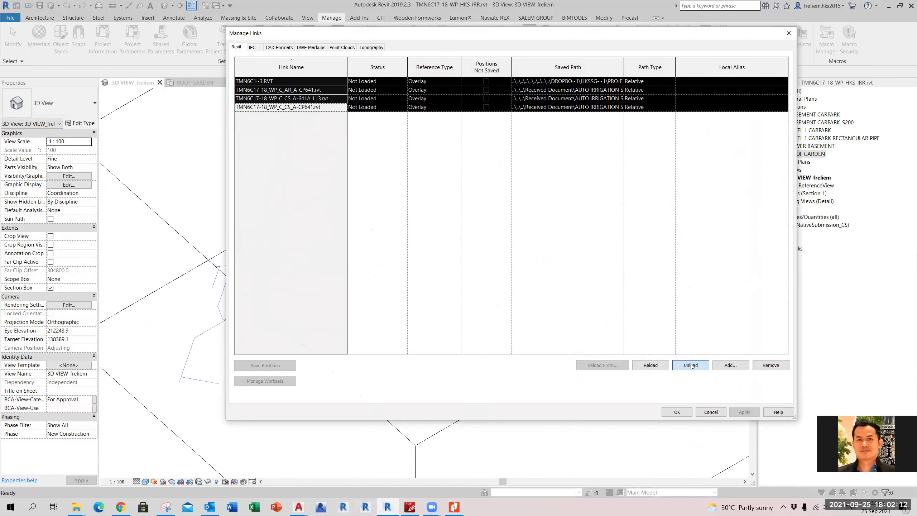
left_click(677, 412)
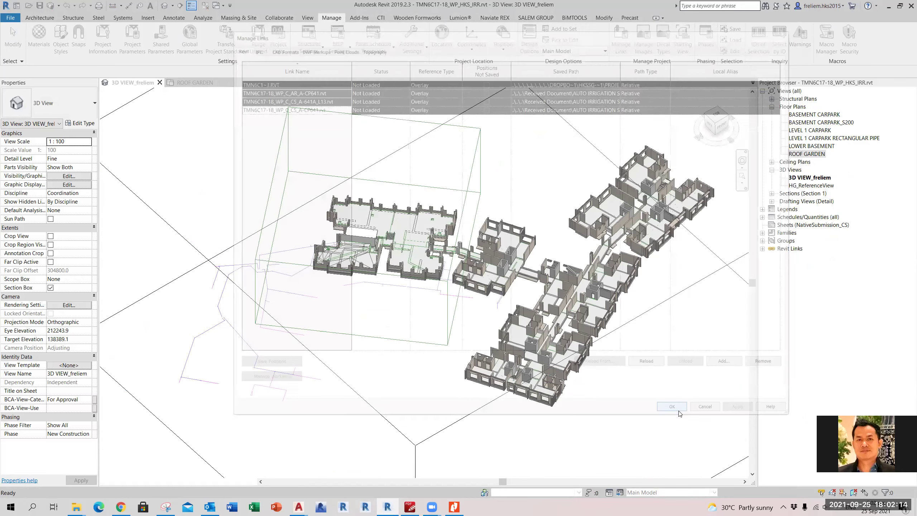
scroll(579, 348, "down", 3)
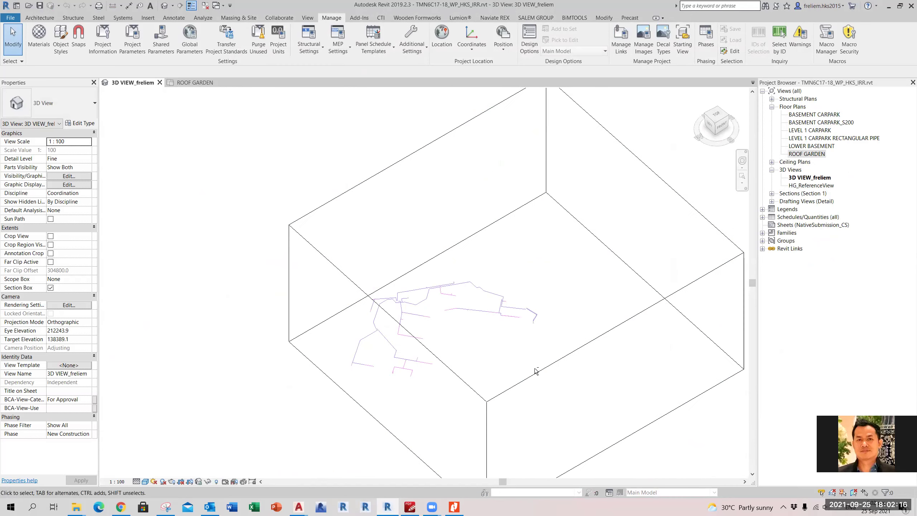
Save the project and close it together with the ROOF GARDEN plan and the 3D view.
left_click(39, 6)
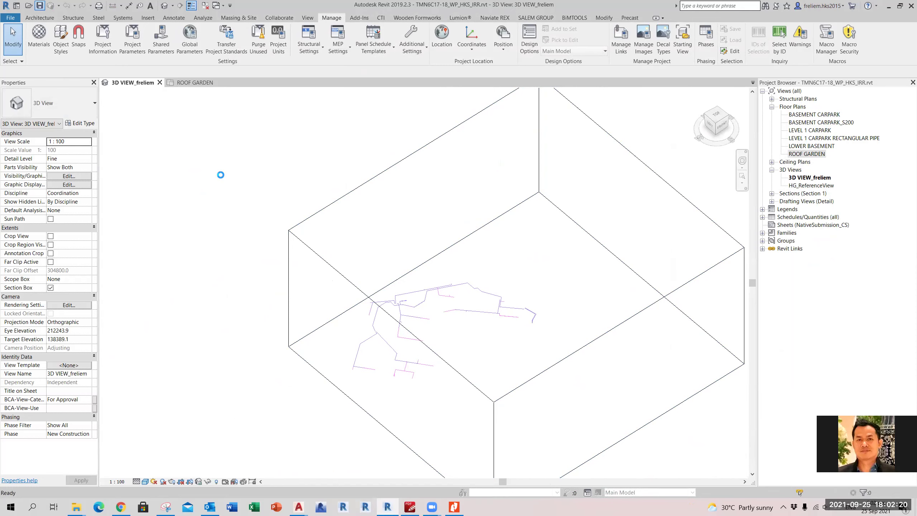
left_click(219, 83)
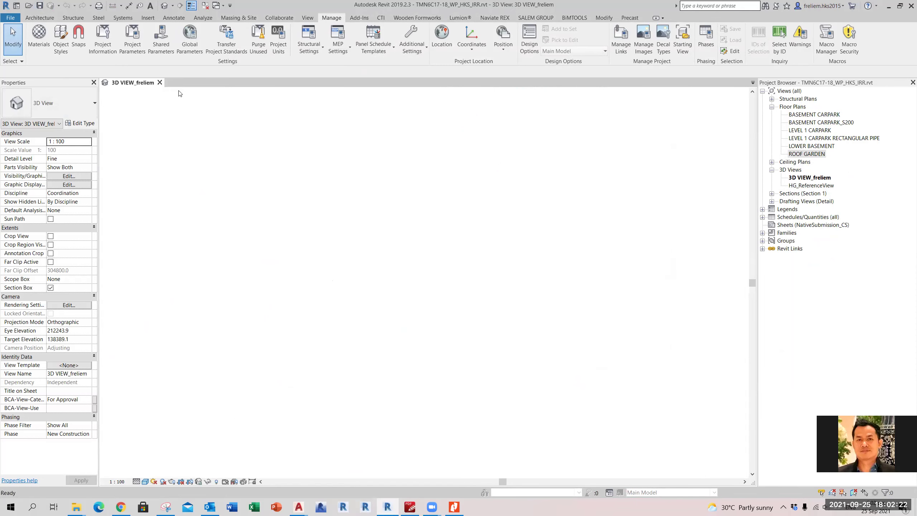
key("ctrl+d")
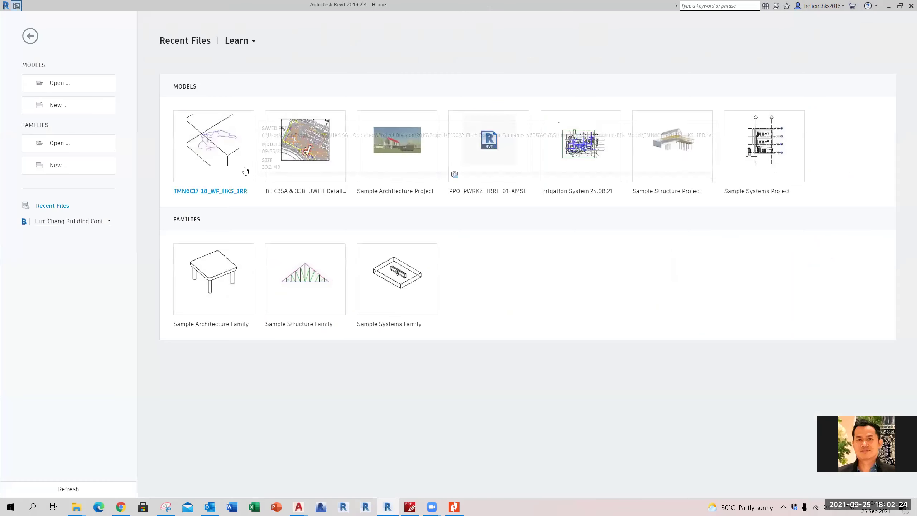
Reopen TMN6C17-18_WP_HKS_IRR.rvt from the BIM Model folder and widen the Project Browser to show full view names.
left_click(55, 84)
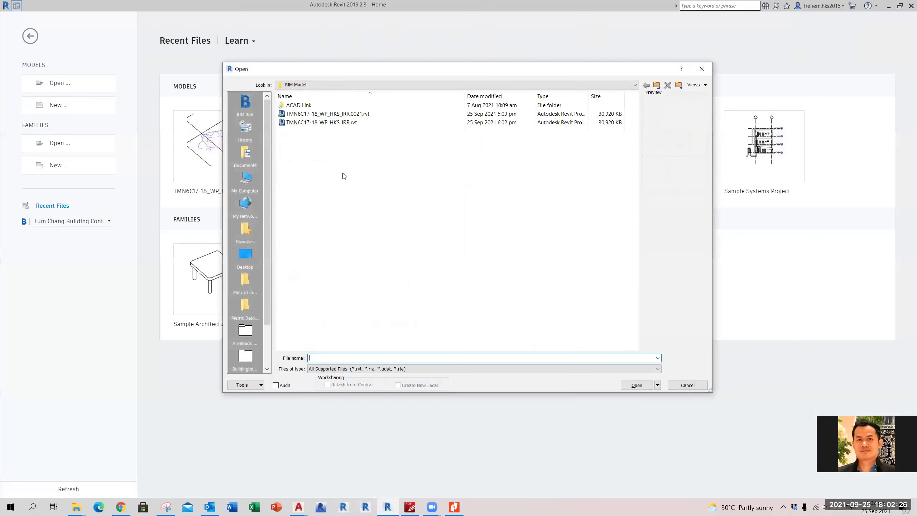
left_click(632, 384)
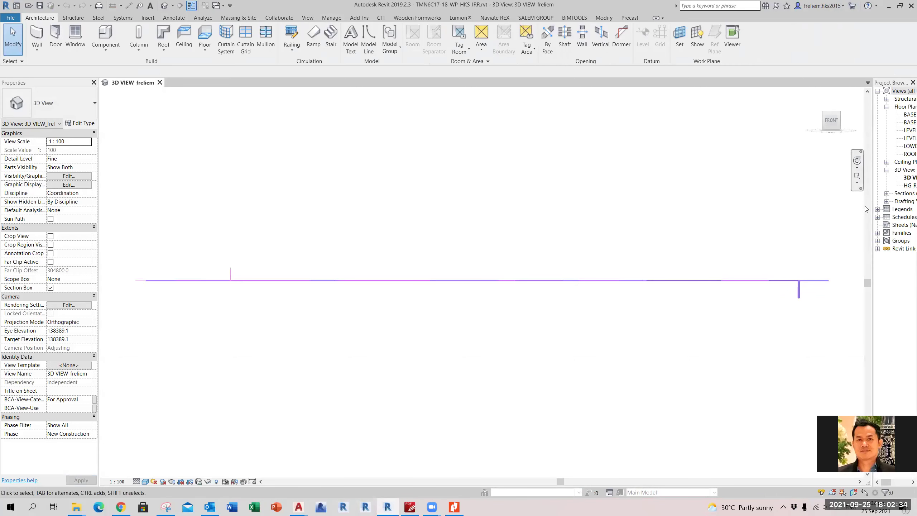
left_click_drag(872, 207, 779, 207)
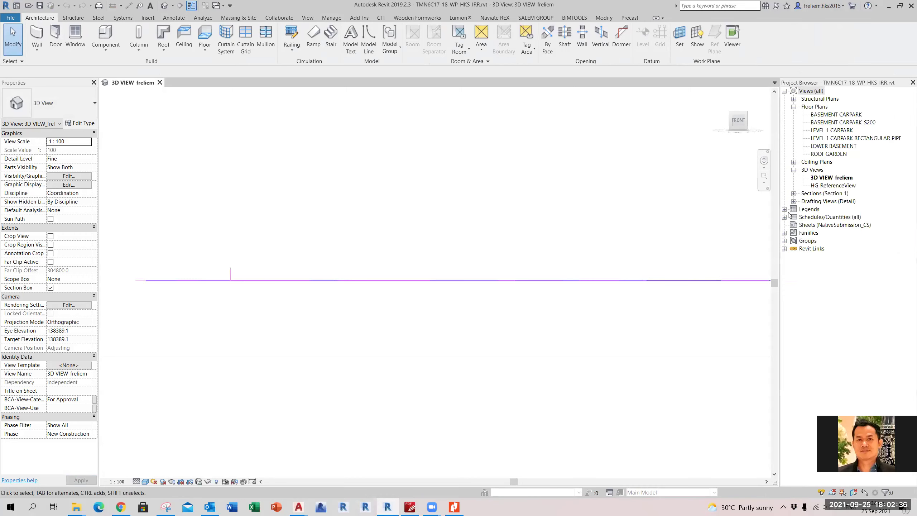
Open the ROOF GARDEN floor plan and select TMN6C17-18_WP_C_CS_A-CP641.rvt in the project's list of linked Revit models.
double_click(819, 154)
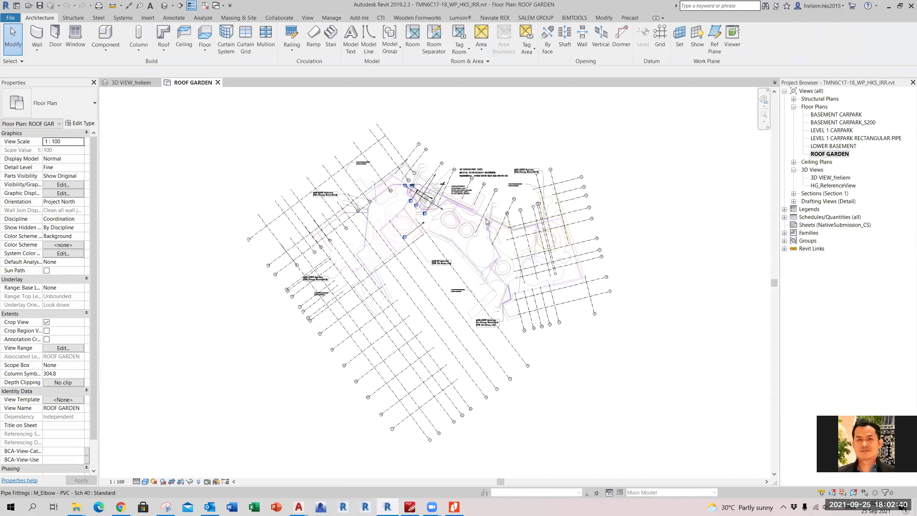
left_click(330, 17)
left_click(629, 48)
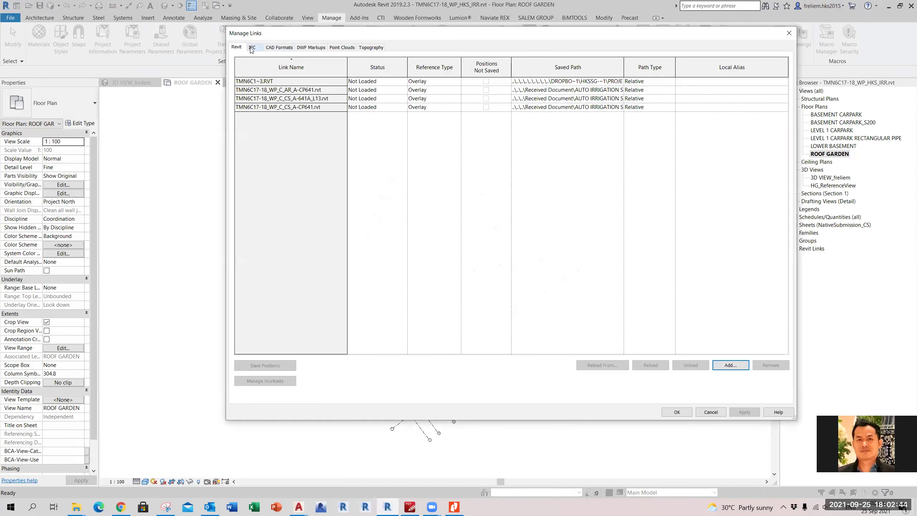
left_click(321, 108)
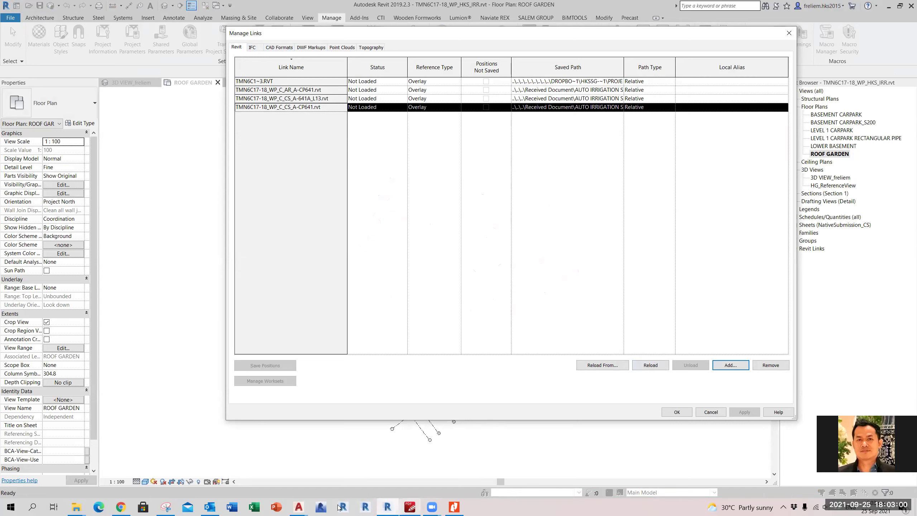
Switch to the AutoCAD drawing TPN6C17&18-HKS-IRR-SD-S1-001.dwg and look through its layer properties.
mouse_move(299, 507)
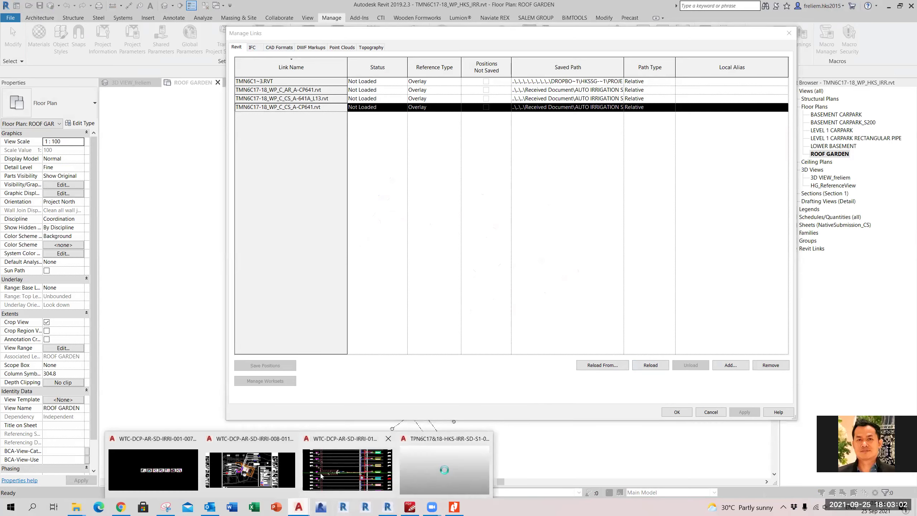
left_click(419, 469)
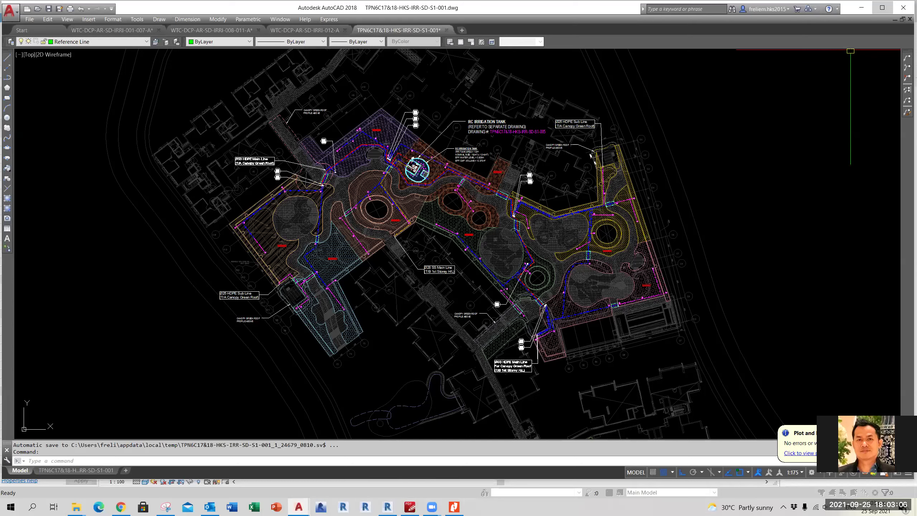
type("la")
key("Return")
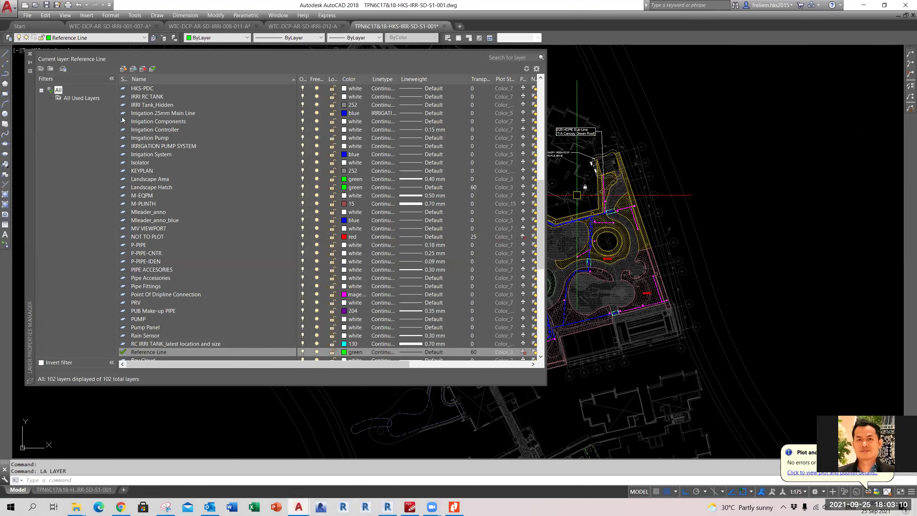
left_click(31, 55)
key("Escape")
key("Escape")
Check the irrigation drawing's external references for attached files and close the list.
left_click(645, 146)
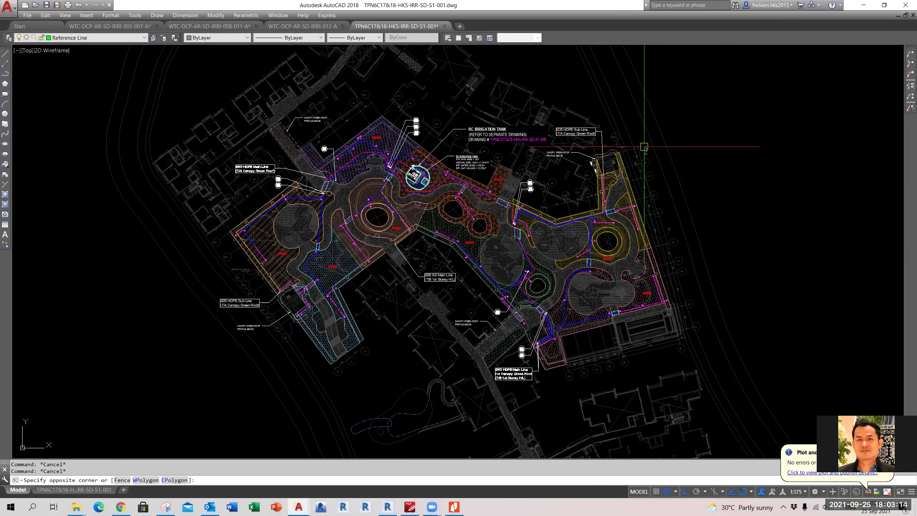
left_click(644, 146)
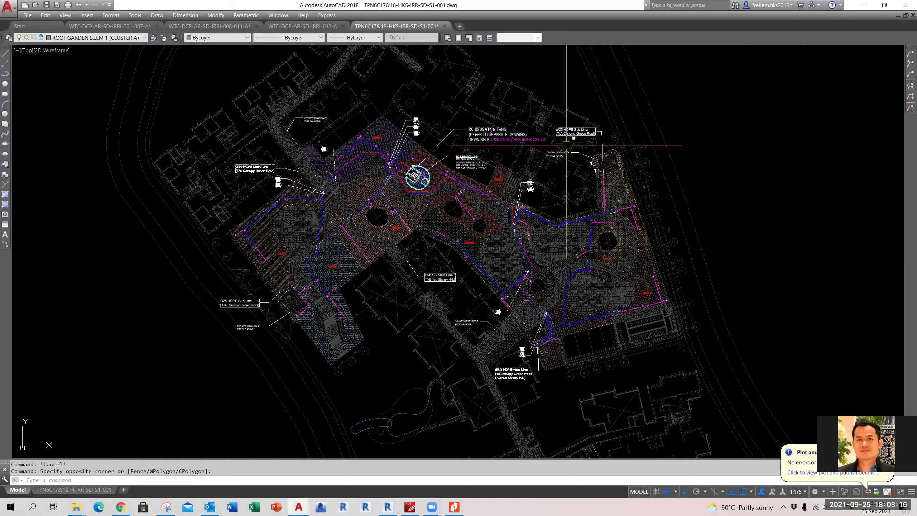
key("Escape")
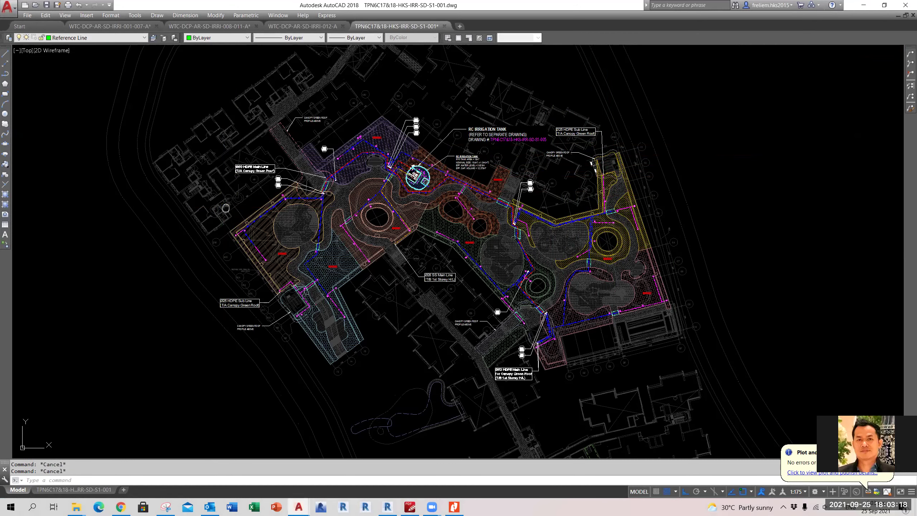
middle_click_drag(265, 222, 336, 247)
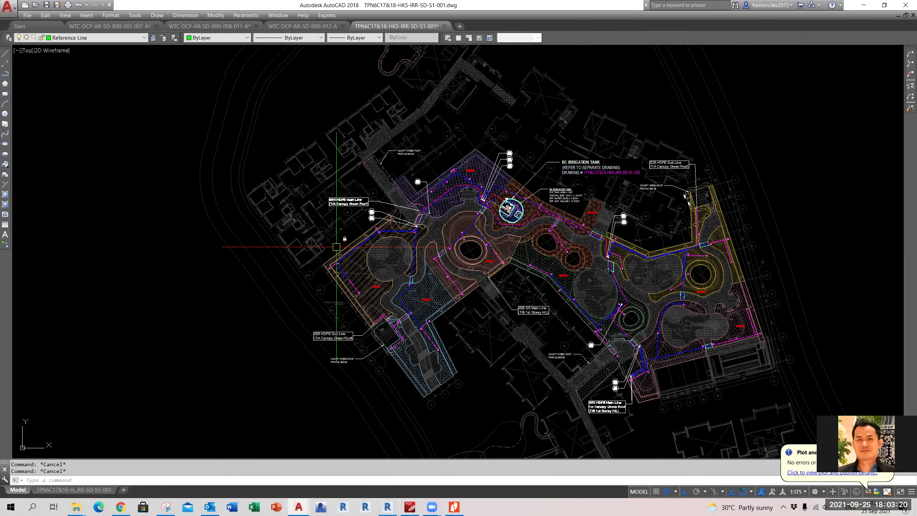
type("XREF")
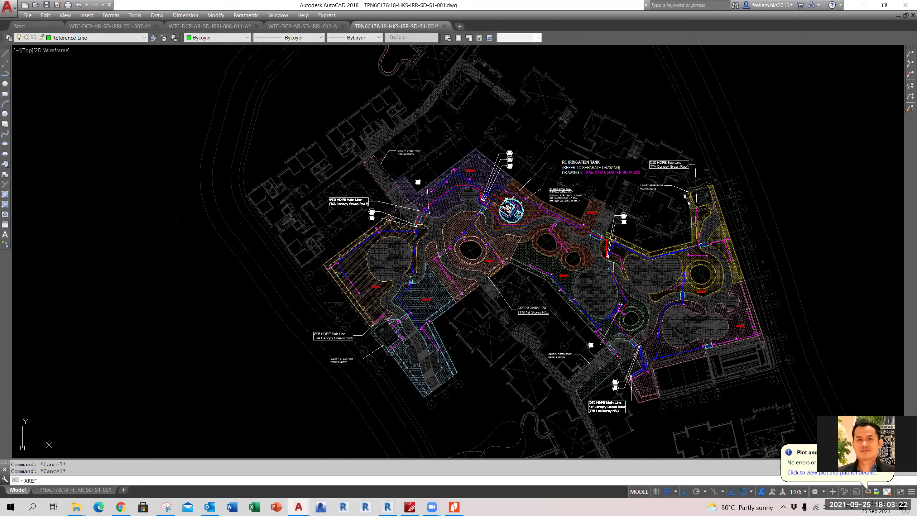
key("Return")
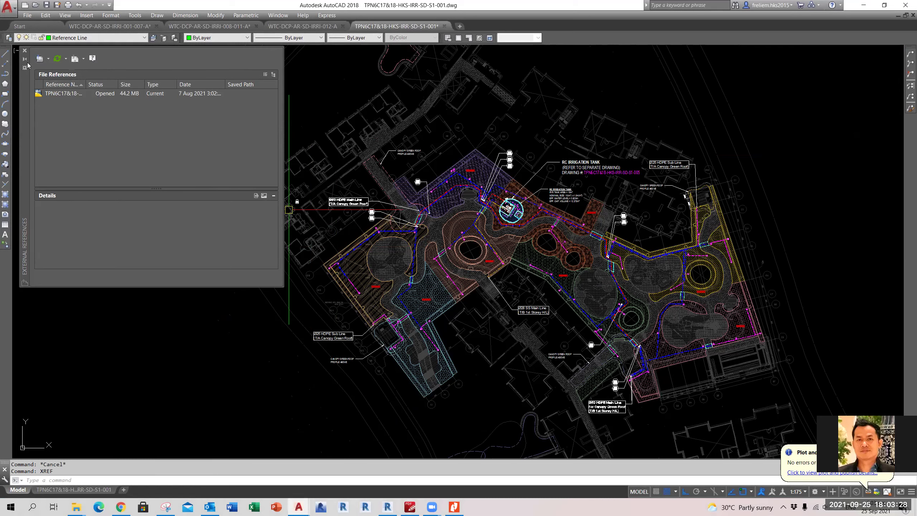
left_click(24, 50)
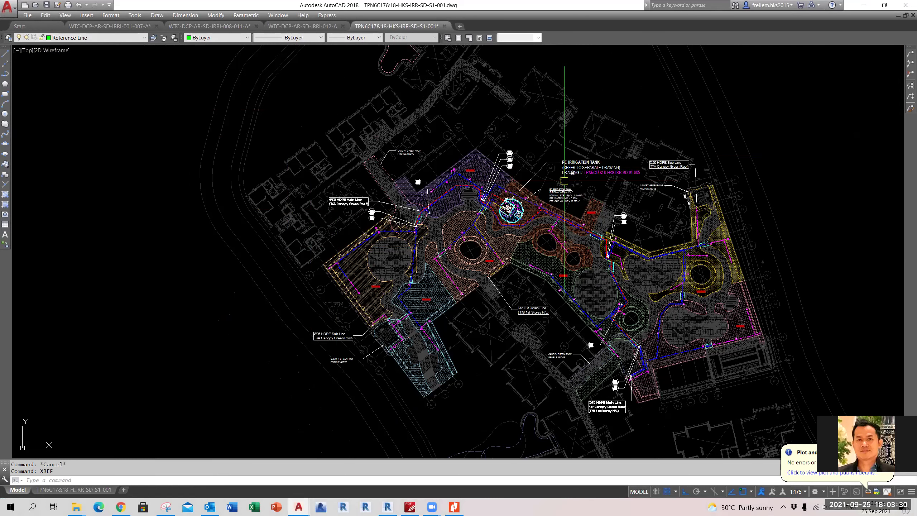
Create a new blank drawing, turn off its grid and show its external references.
left_click(459, 27)
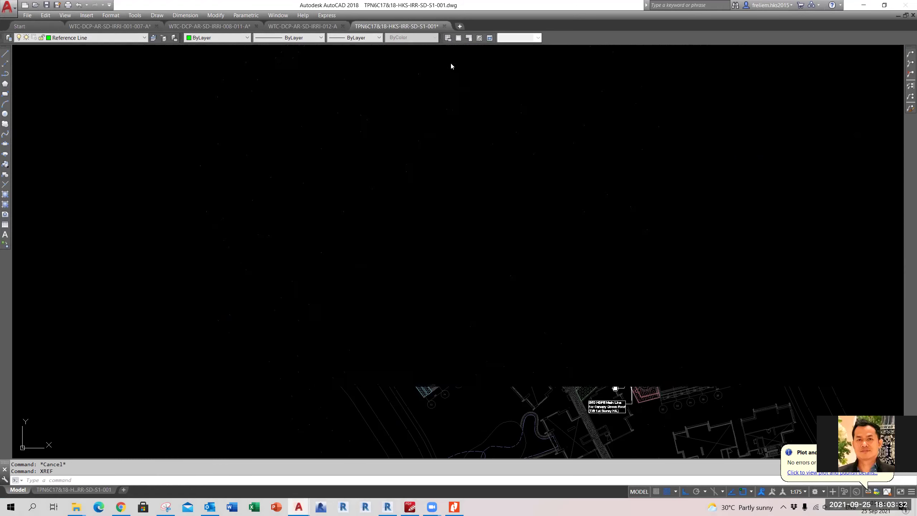
key("F7")
type("XREF")
key("Return")
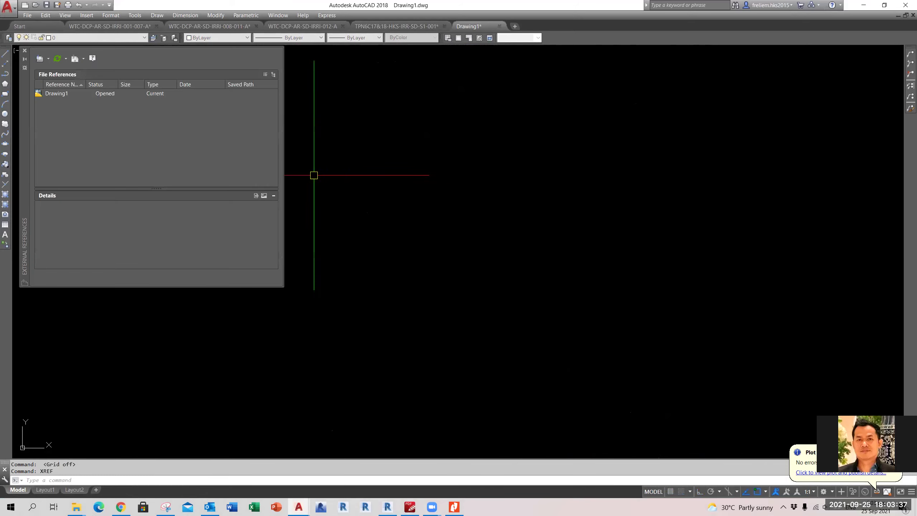
Start attaching a DWG reference and browse to the Submission folder of the P21015-Nature-Bishan East C35A & 35B project.
left_click(48, 58)
left_click(64, 69)
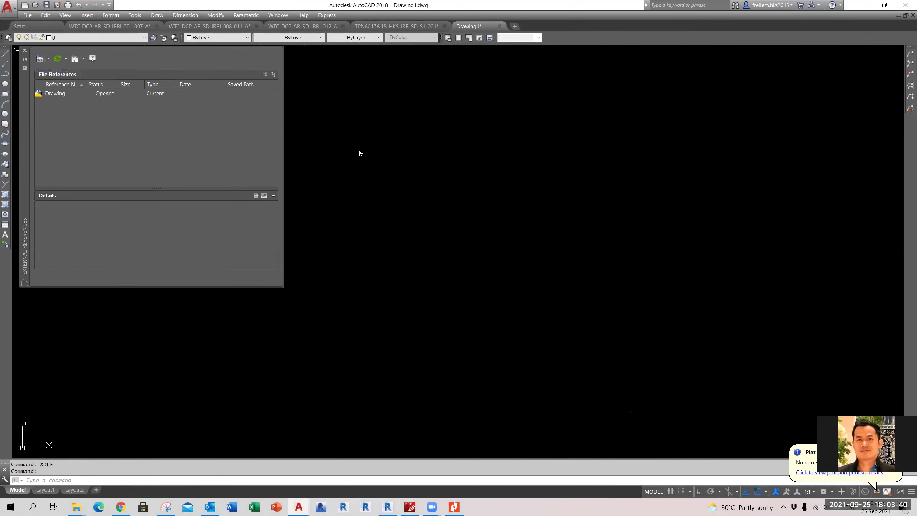
left_click(360, 69)
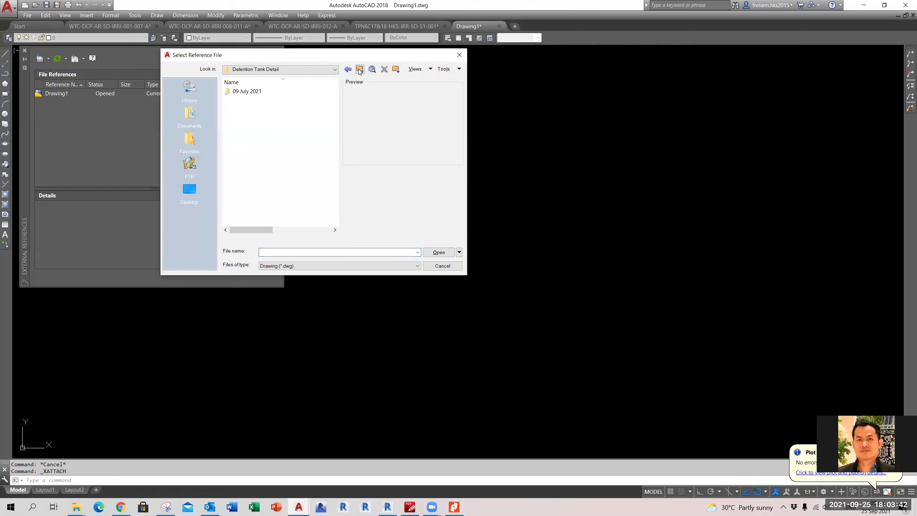
double_click(268, 92)
left_click(360, 70)
left_click(360, 69)
left_click(360, 69)
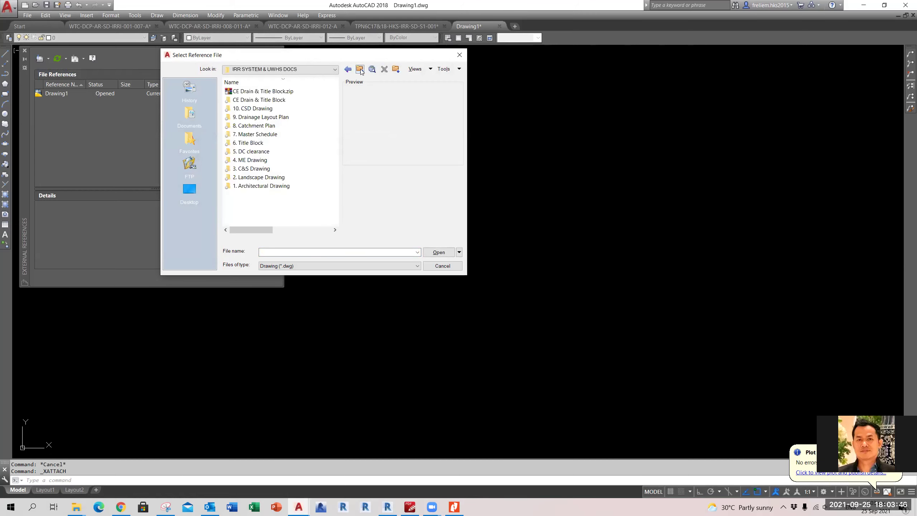
left_click(361, 70)
left_click(360, 70)
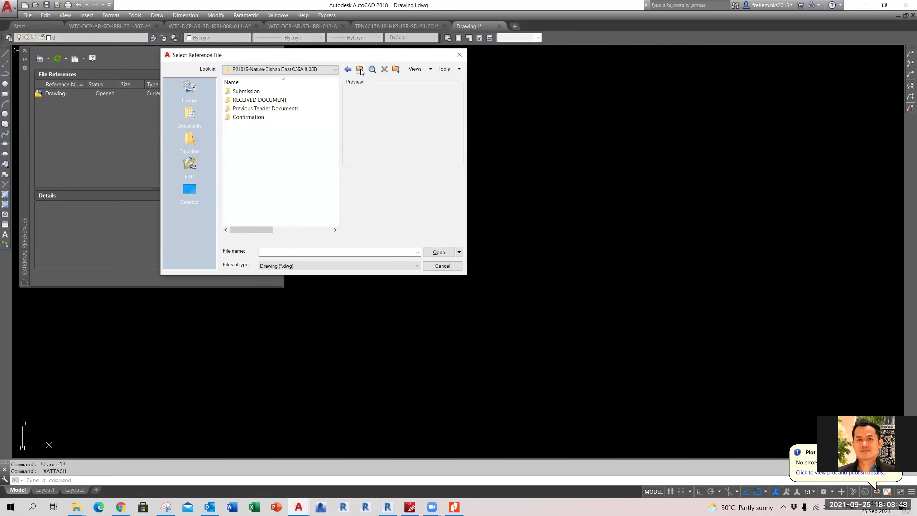
double_click(268, 94)
double_click(267, 95)
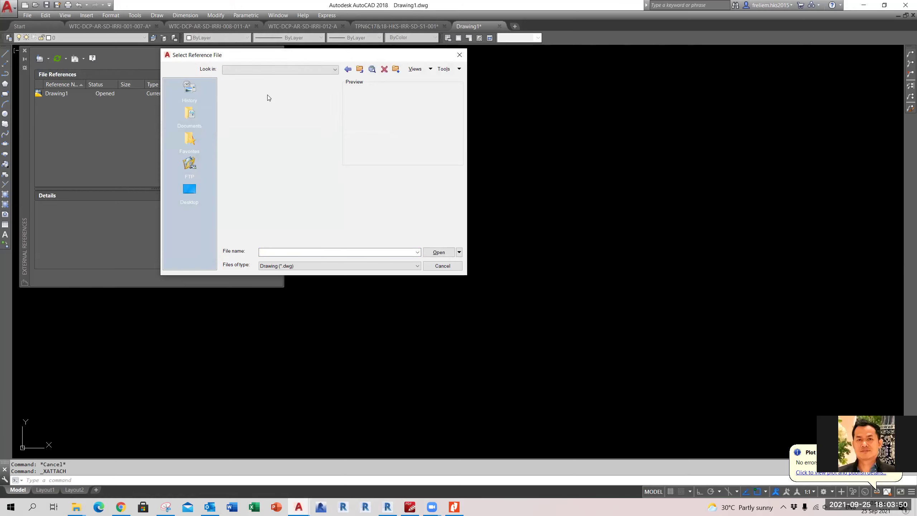
double_click(265, 109)
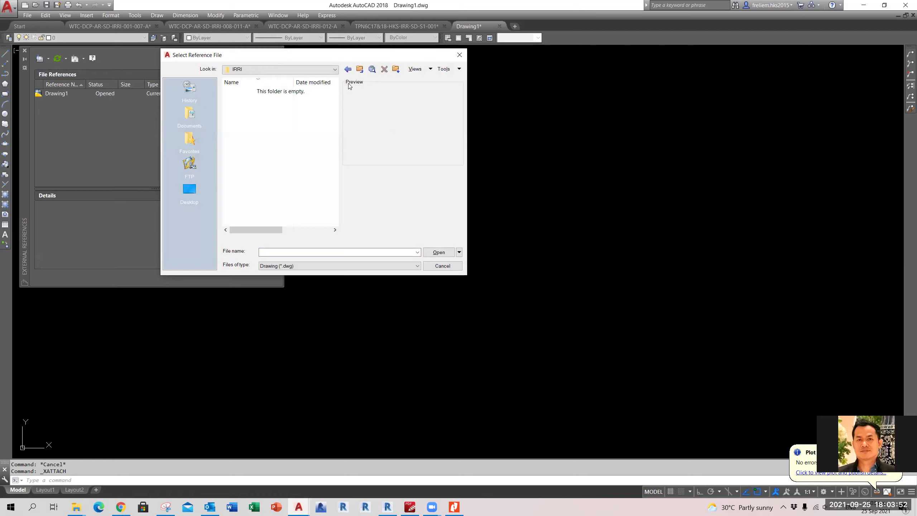
left_click(360, 71)
left_click(360, 71)
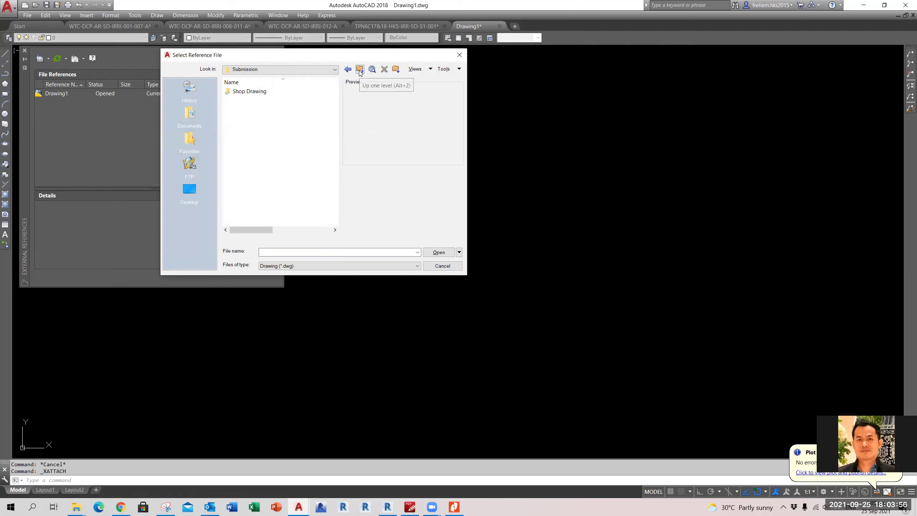
Attach OVERALL SITE PLAN-25032021-M.dwg from Shop Drawing > UWHS > ACAD Link as an overlay reference.
double_click(279, 92)
double_click(272, 92)
left_click(265, 118)
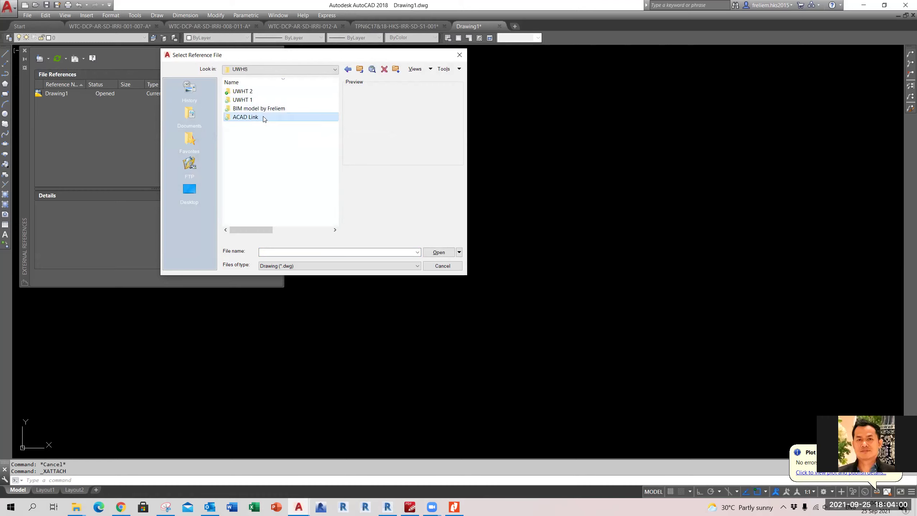
double_click(253, 117)
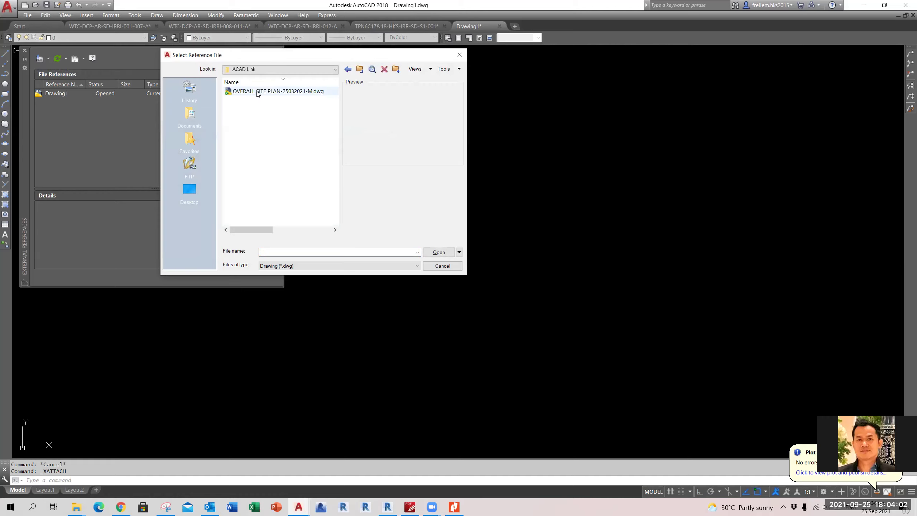
left_click(278, 91)
left_click(444, 250)
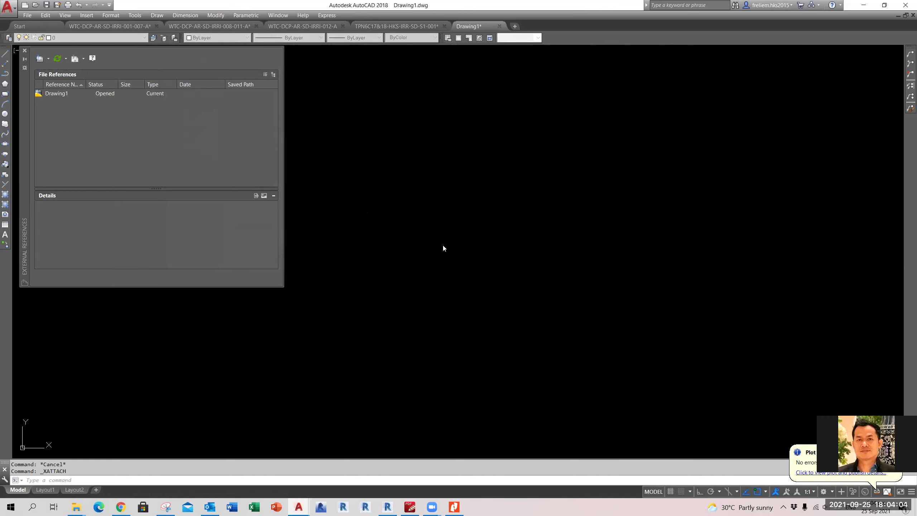
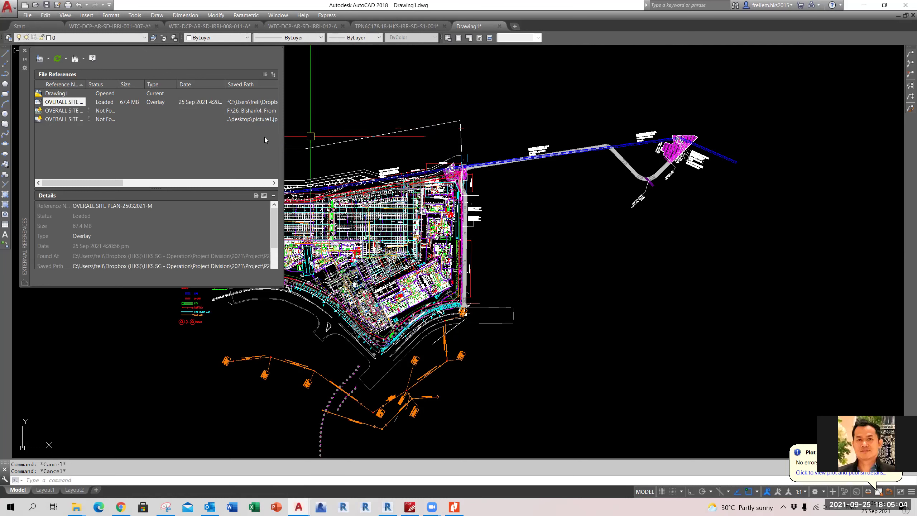
Unload the OVERALL SITE PLAN-25032021-M reference from the new drawing.
right_click(60, 104)
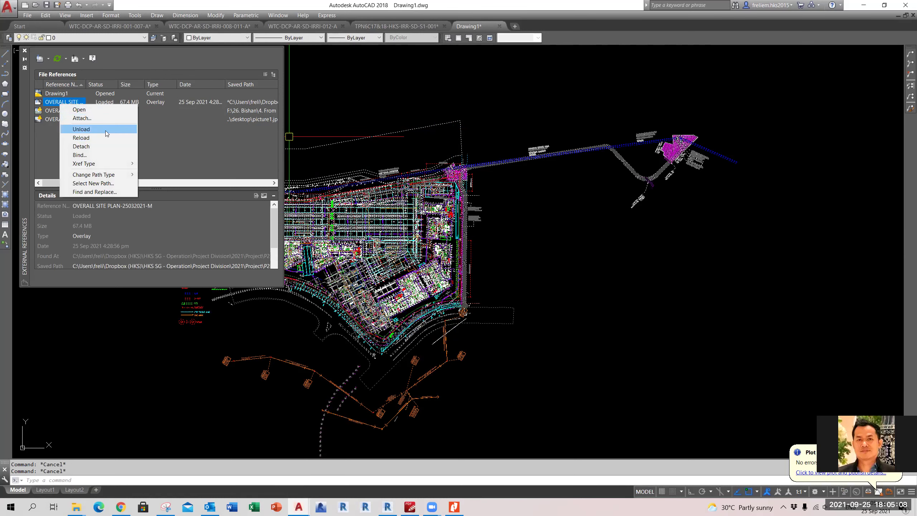
left_click(76, 129)
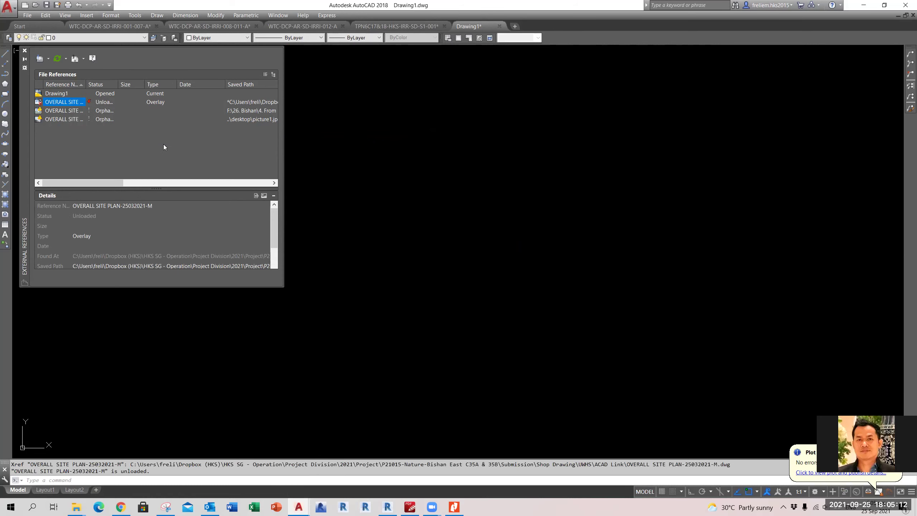
left_click(475, 212)
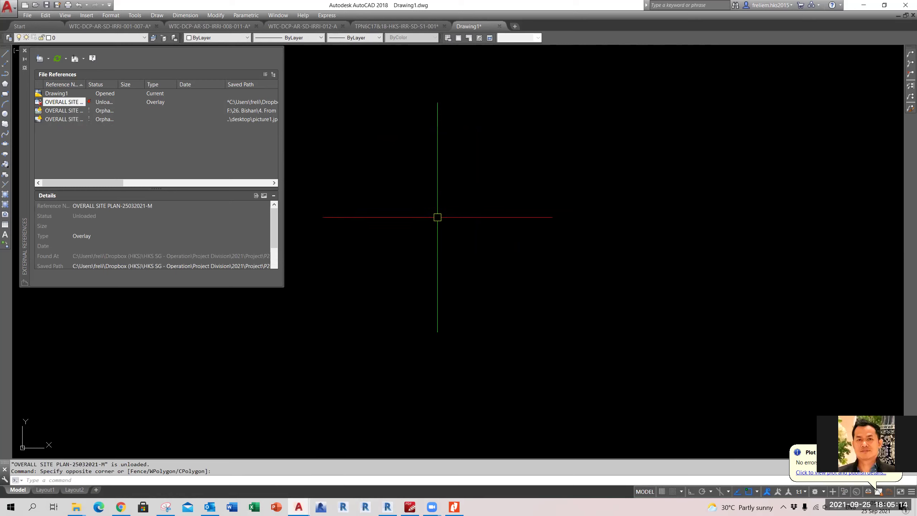
Check the link list in Revit for comparison, and reload the OVERALL SITE PLAN-25032021-M reference in the AutoCAD drawing.
left_click(387, 507)
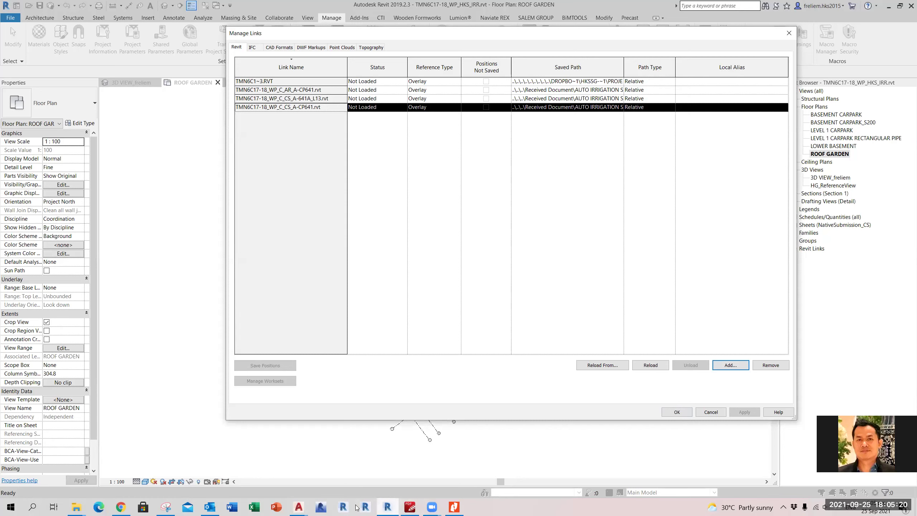
left_click(391, 506)
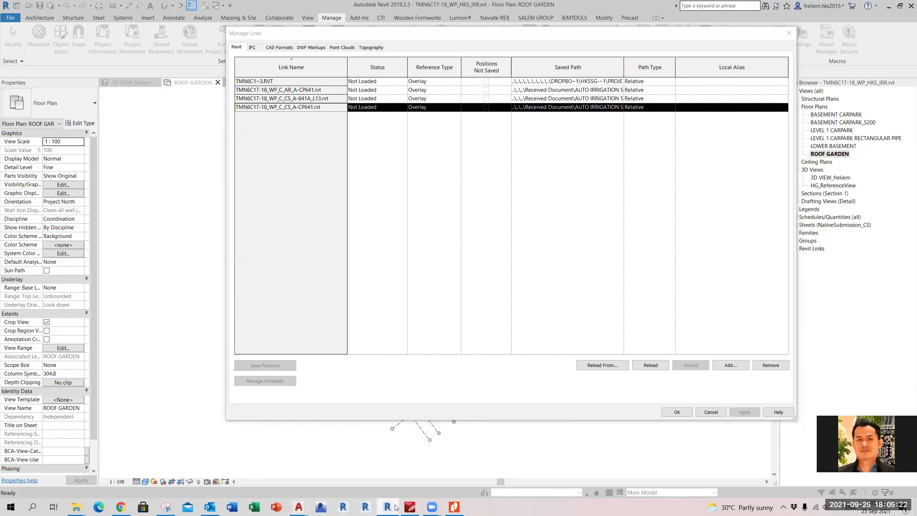
mouse_move(299, 507)
left_click(471, 469)
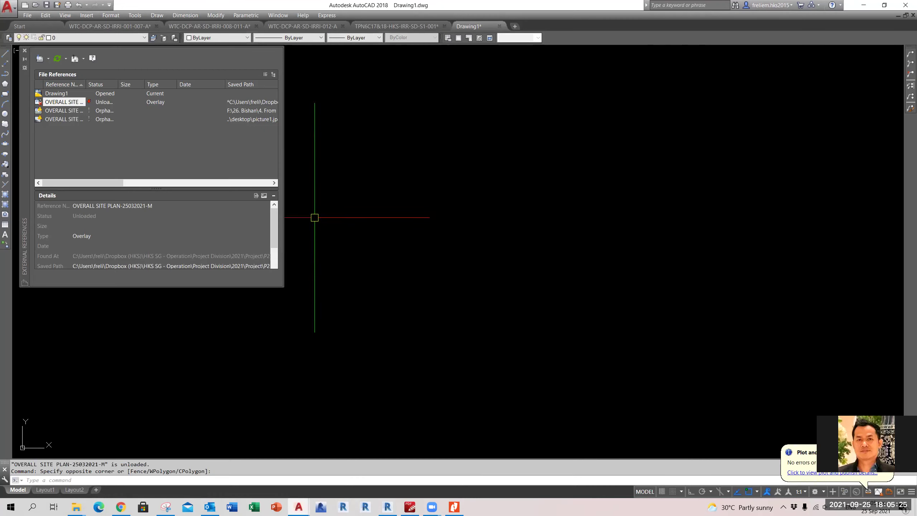
right_click(58, 104)
left_click(83, 135)
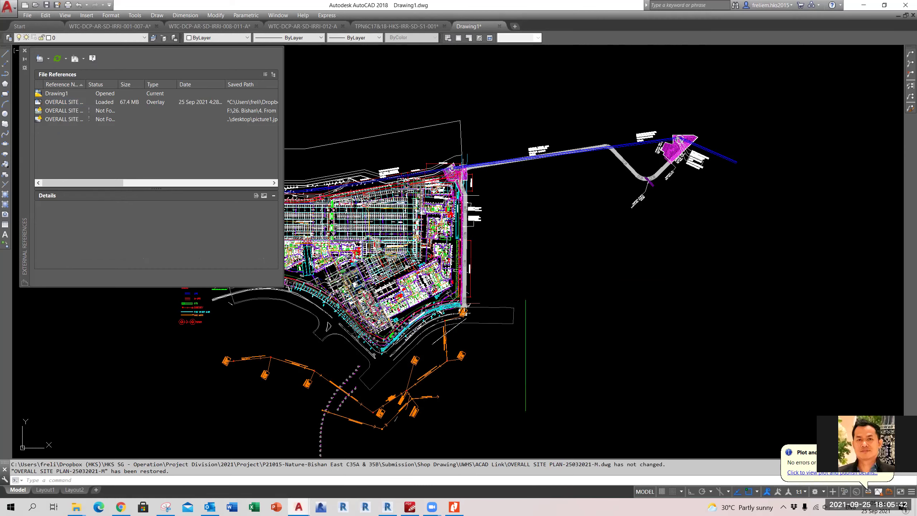
Switch to Revit and reload the linked model TMN6C17-18_WP_C_CS_A-CP641.rvt.
left_click(392, 507)
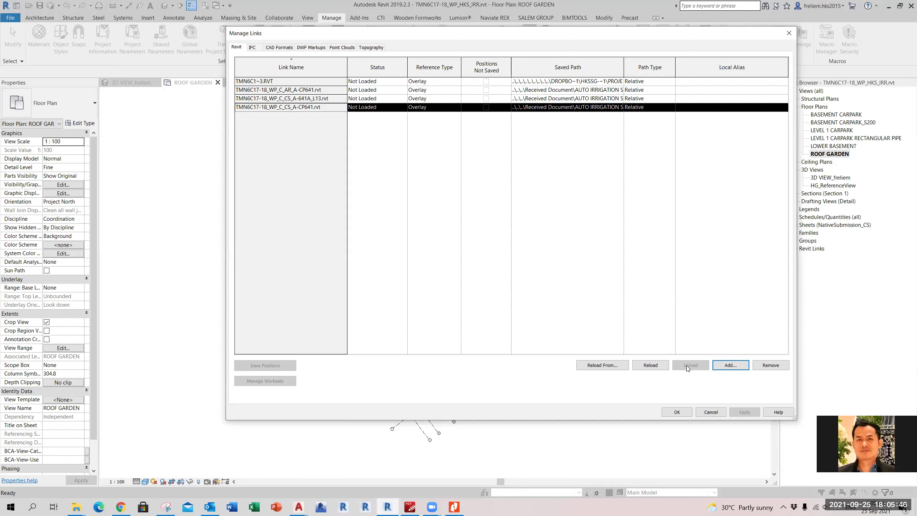
left_click(655, 364)
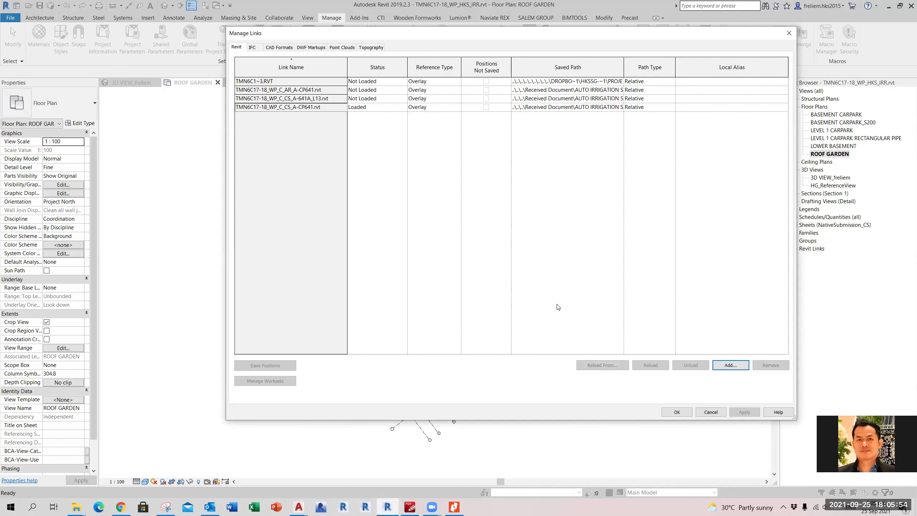
Reload the linked models TMN6C17-18_WP_C_CS_A-641A_L13.rvt, TMN6C17-18_WP_C_AR_A-CP641.rvt and TMN6C1~3.RVT, and close the link manager.
left_click(306, 98)
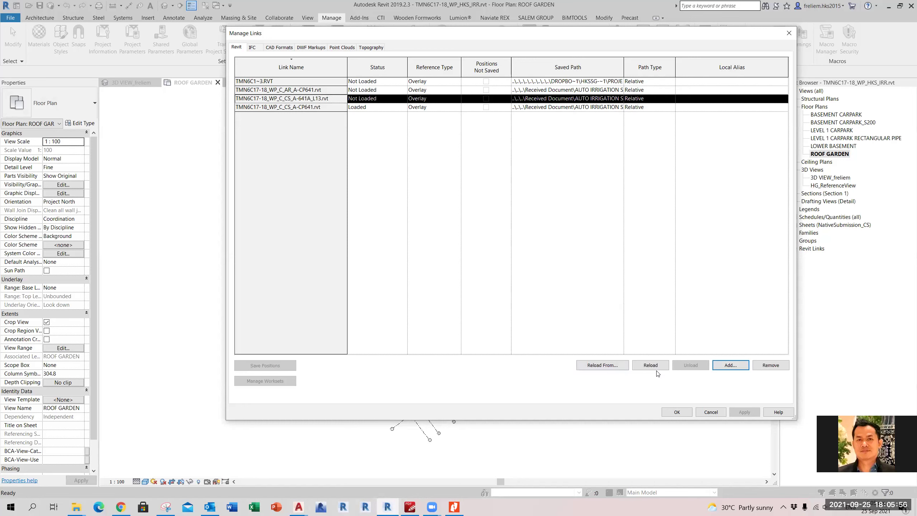
left_click(650, 366)
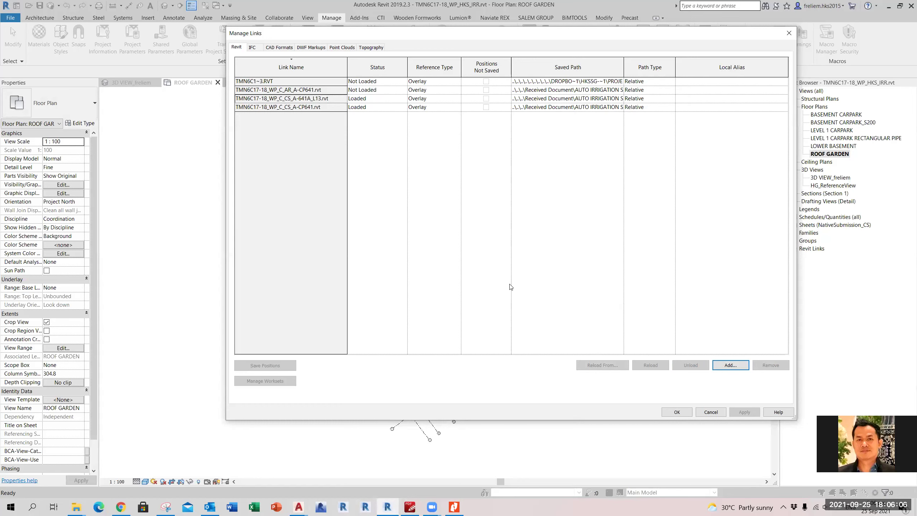
left_click(288, 90)
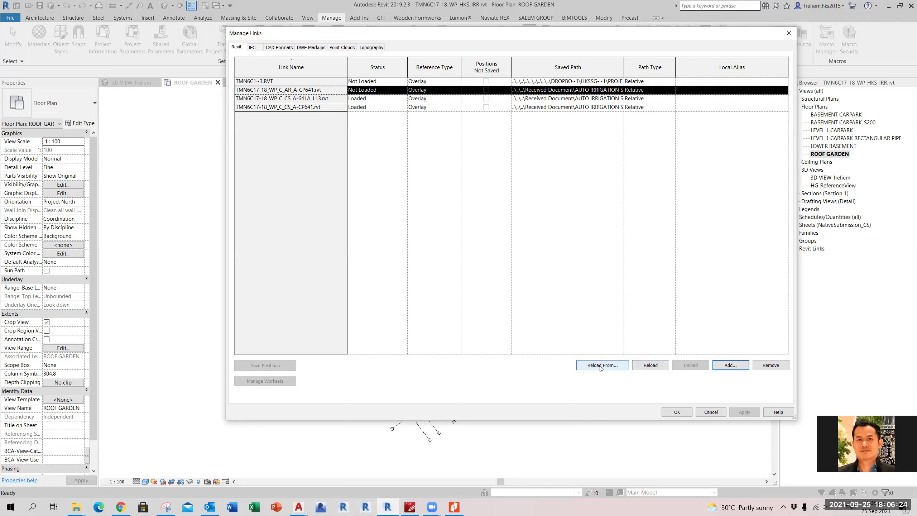
left_click(651, 366)
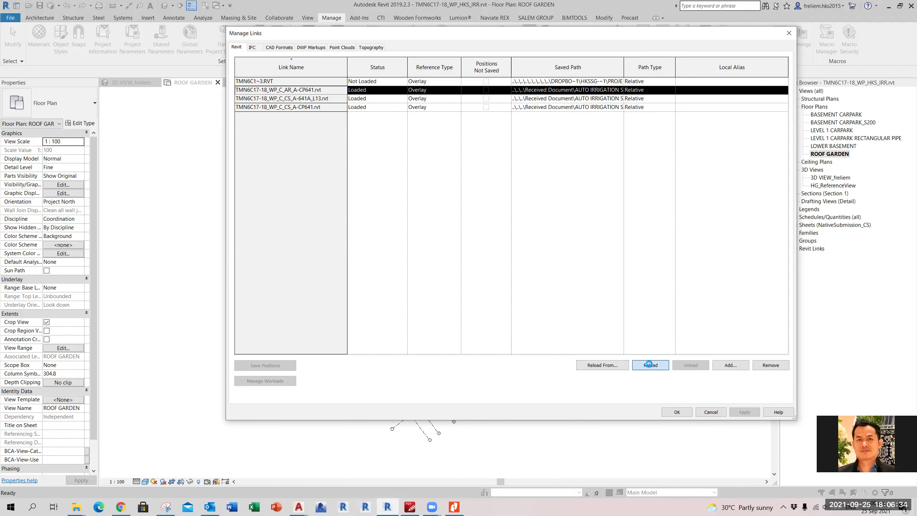
left_click(309, 83)
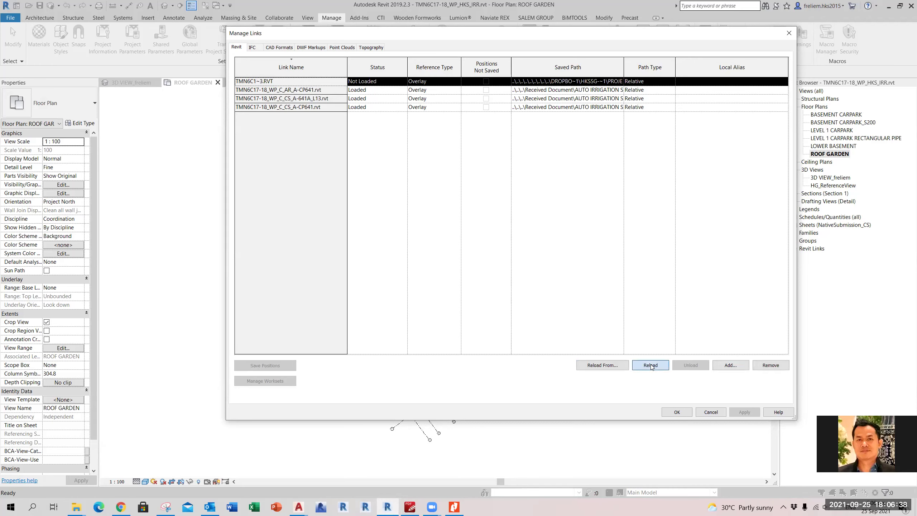
left_click(650, 366)
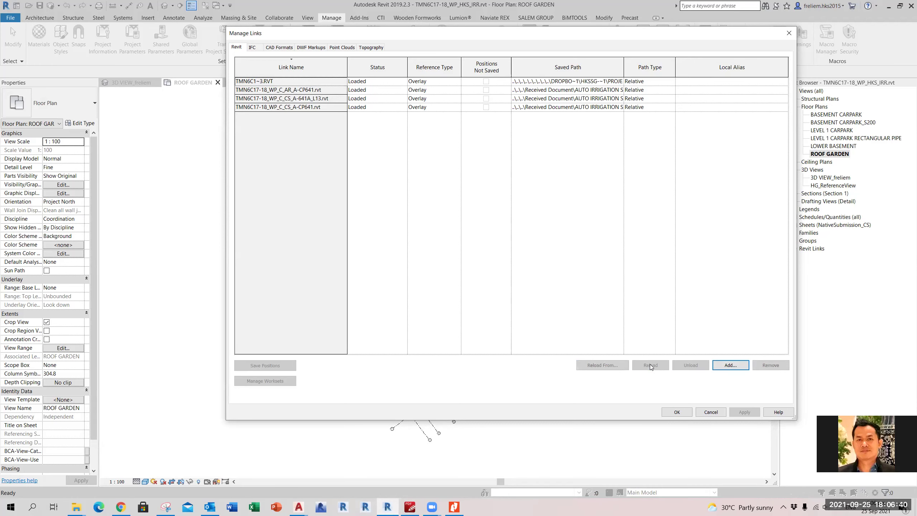
left_click(677, 412)
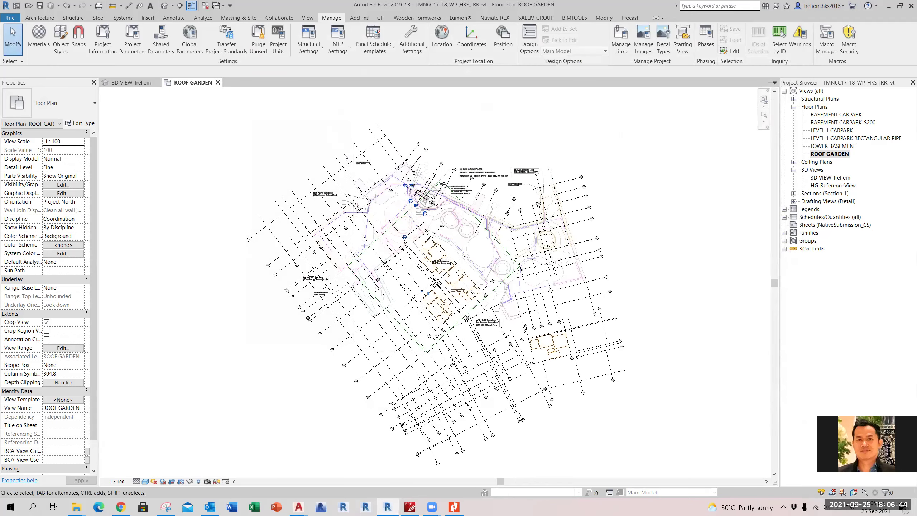
Check the Revit link visibility settings of the 3D view and inspect the reloaded model from an angle.
left_click(125, 82)
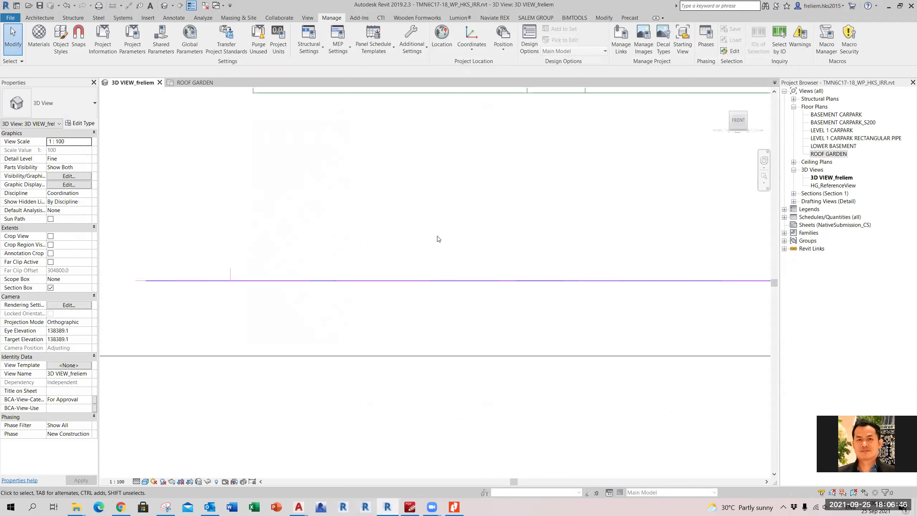
key("v")
key("v")
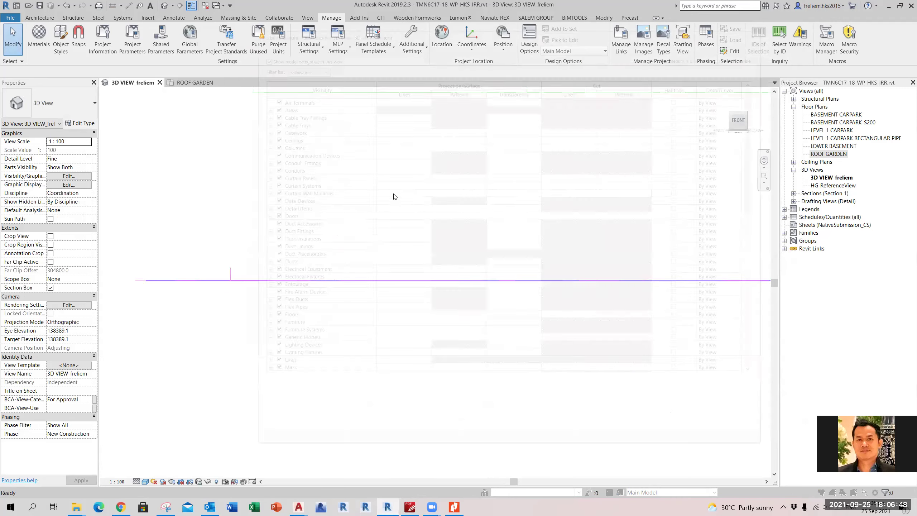
left_click(473, 44)
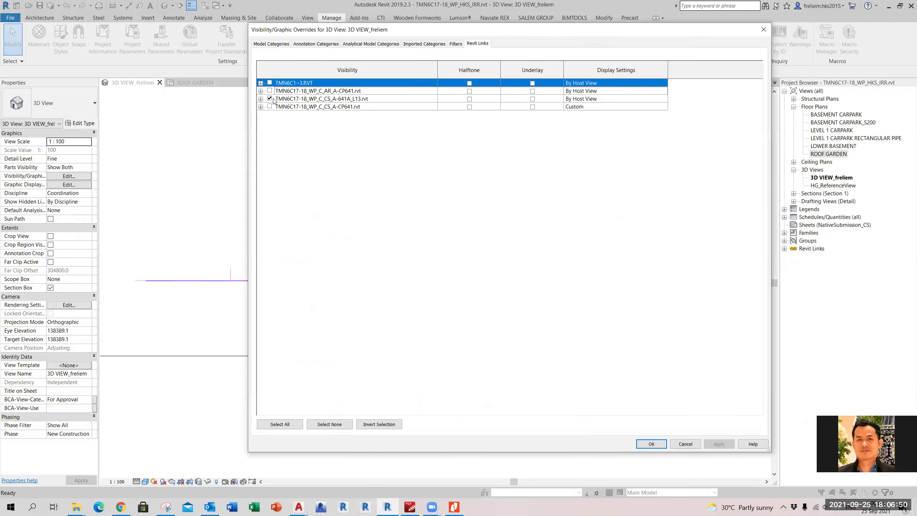
left_click(652, 444)
middle_click_drag(454, 272, 547, 384, "shift")
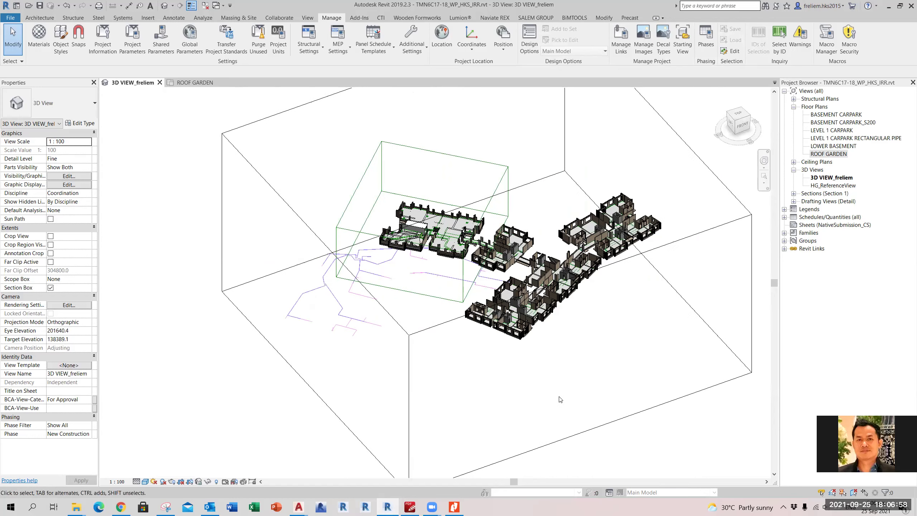
Start a pipe in the ROOF GARDEN plan with the HKS_IRRIGATION MAINLINE PIPE type and choose its HKS irrigation system type.
key("ctrl+Tab")
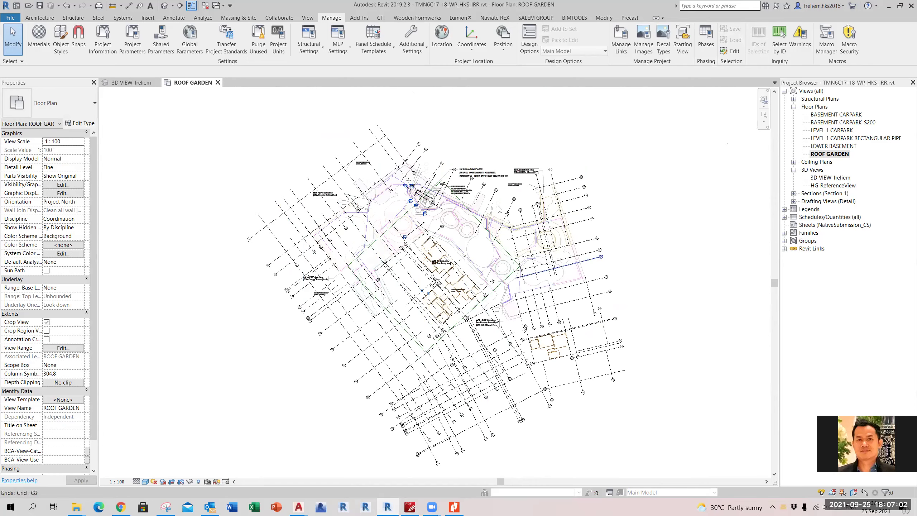
scroll(535, 258, "up", 5)
scroll(535, 258, "up", 5)
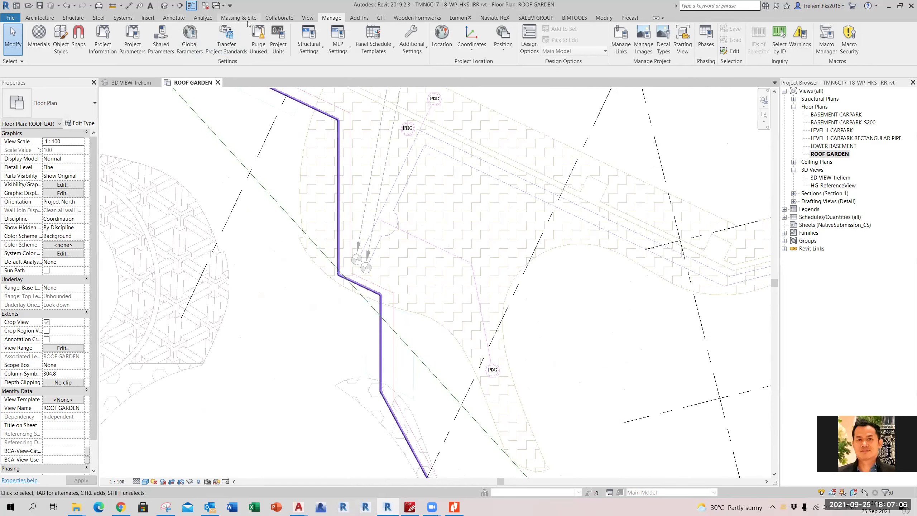
left_click(123, 18)
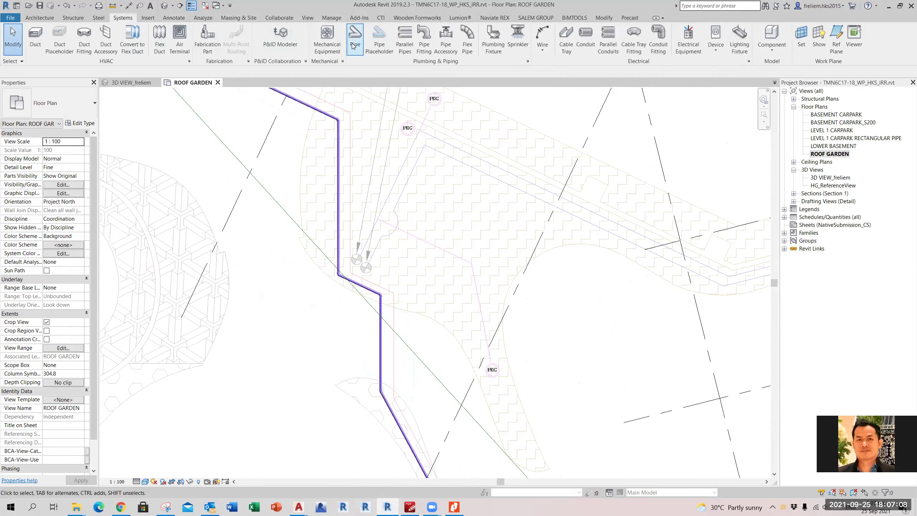
left_click(355, 38)
left_click(79, 113)
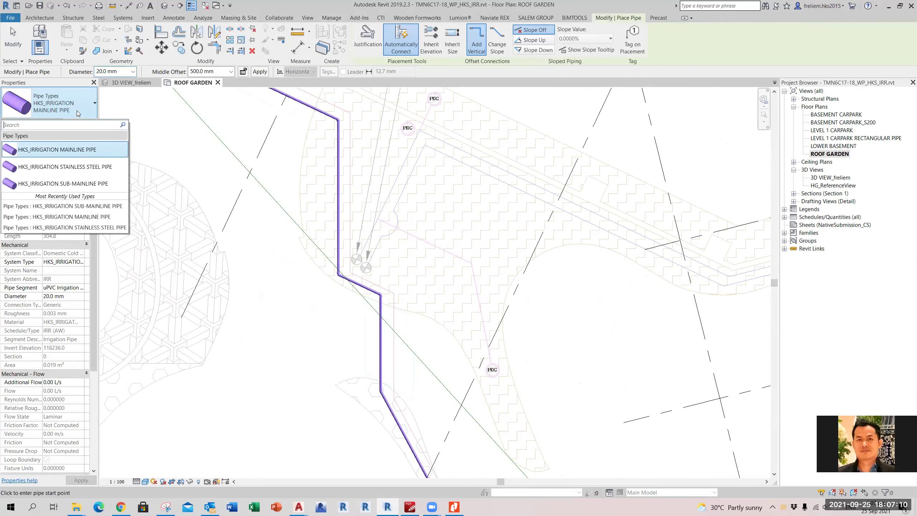
left_click(82, 231)
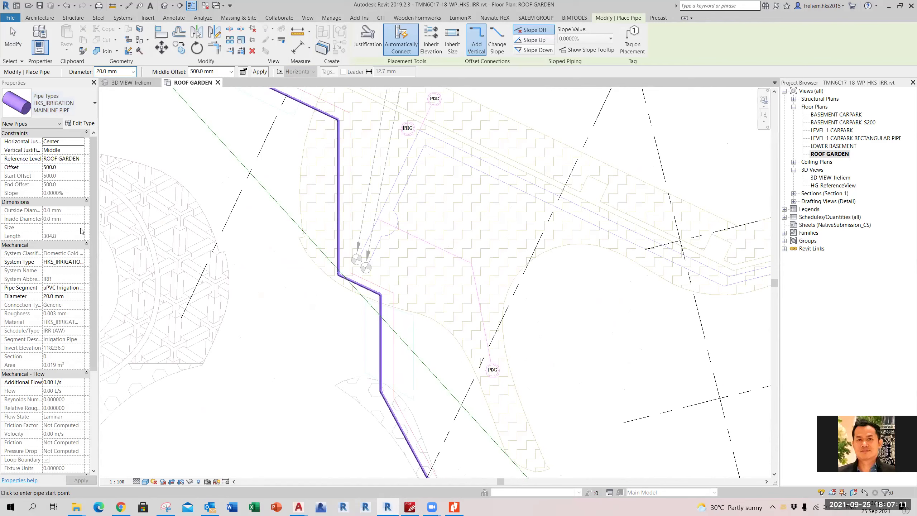
left_click(79, 264)
scroll(84, 291, "up", 2)
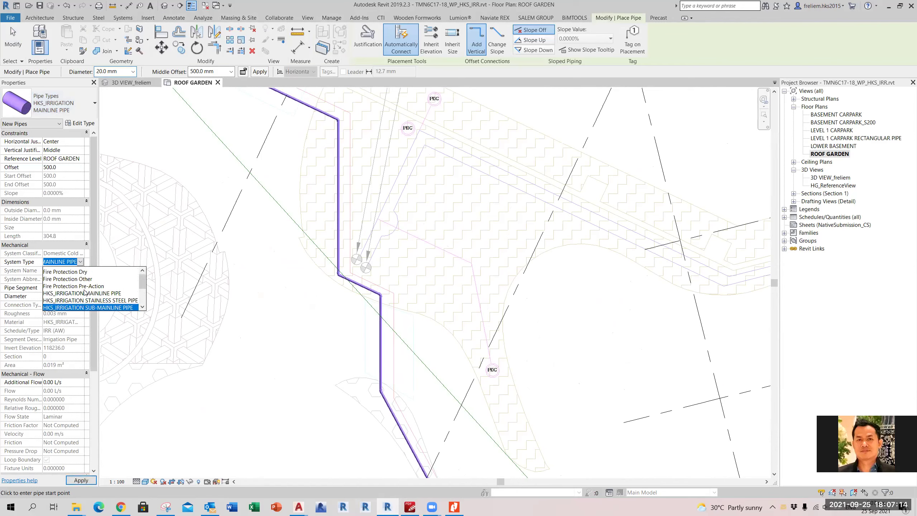
left_click(107, 299)
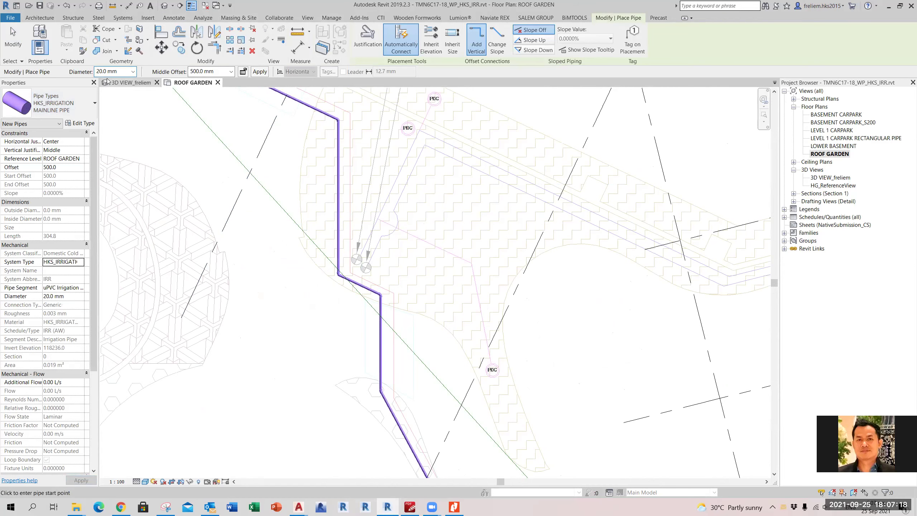
Set the new pipe's diameter to 50 mm and select its HKS irrigation system type again.
left_click(133, 73)
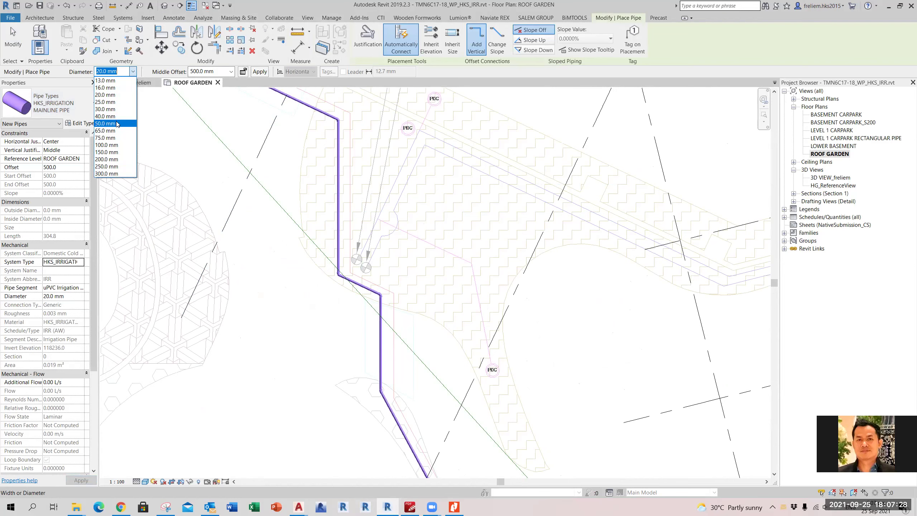
left_click(115, 123)
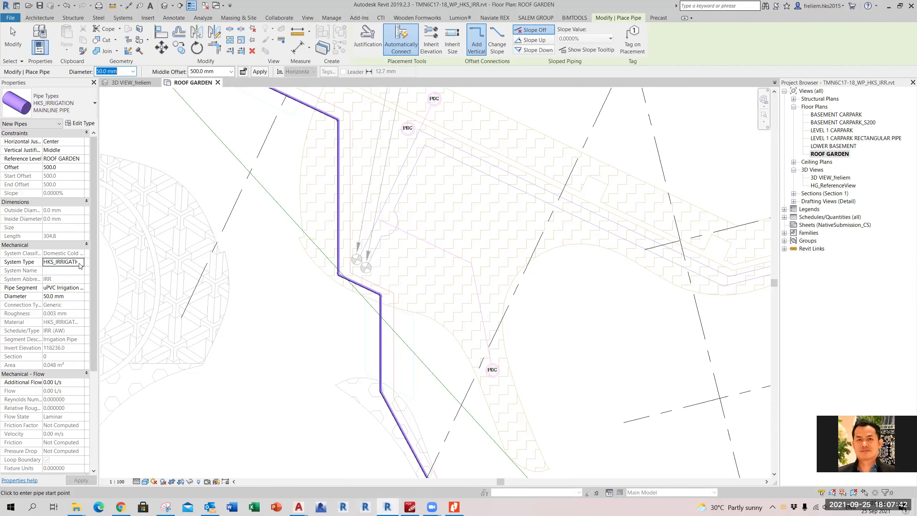
left_click(80, 264)
left_click(105, 299)
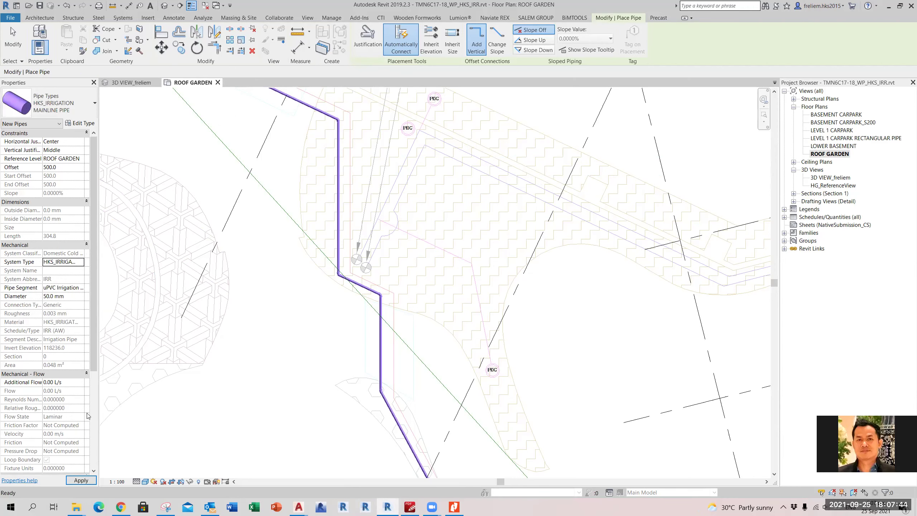
Draw the 50 mm mainline pipe along the imported irrigation line from the round valve symbol to the bend between grids B9 and B10.
scroll(370, 257, "up", 5)
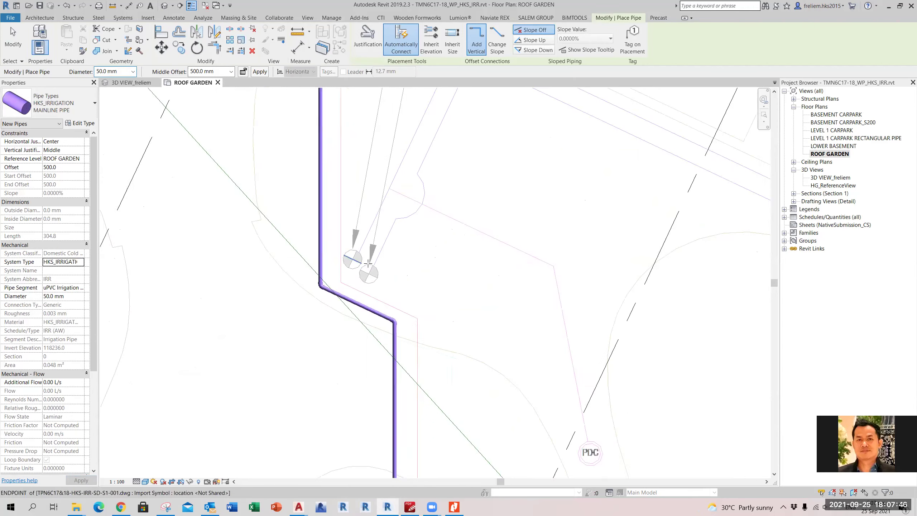
left_click(378, 267)
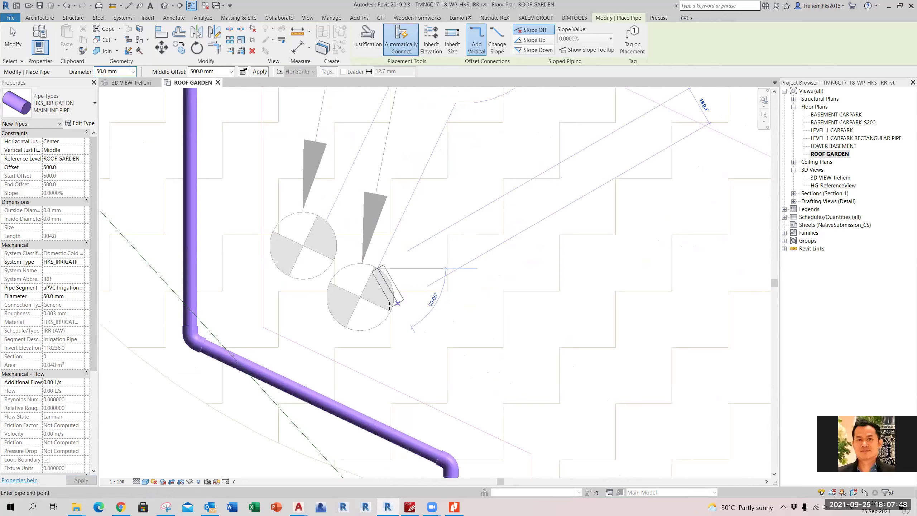
scroll(416, 275, "down", 3)
left_click(448, 180)
scroll(602, 256, "down", 3)
scroll(602, 257, "up", 5)
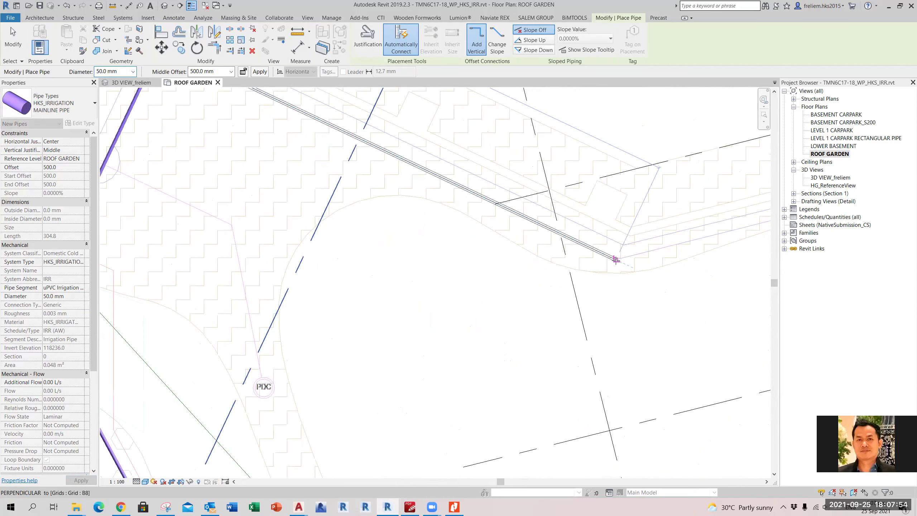
scroll(484, 297, "up", 3)
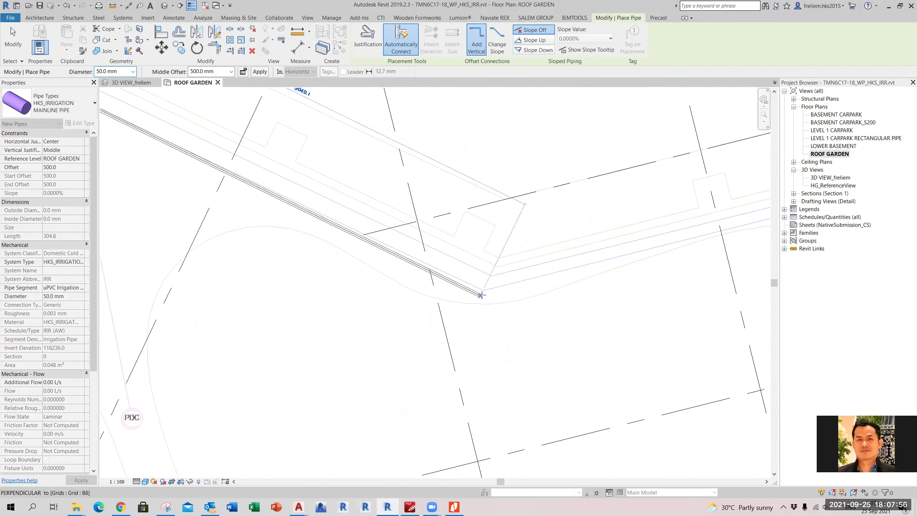
left_click(483, 283)
Continue the mainline pipe about 9 m along the imported line to the corner near grid B11.
scroll(366, 320, "down", 4)
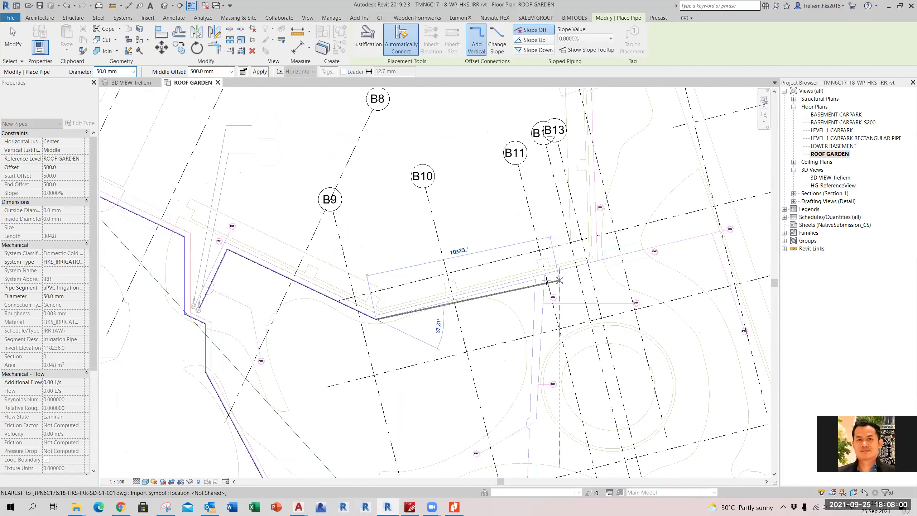
scroll(560, 281, "up", 4)
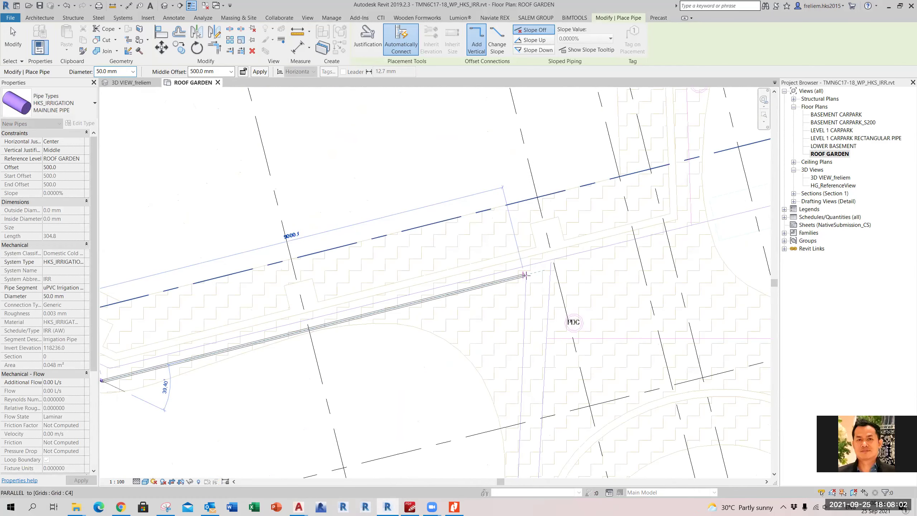
scroll(526, 275, "up", 3)
left_click(524, 271)
Turn the 50 mm mainline with a short segment perpendicular to the previous run at the corner near grid B11.
scroll(522, 270, "down", 4)
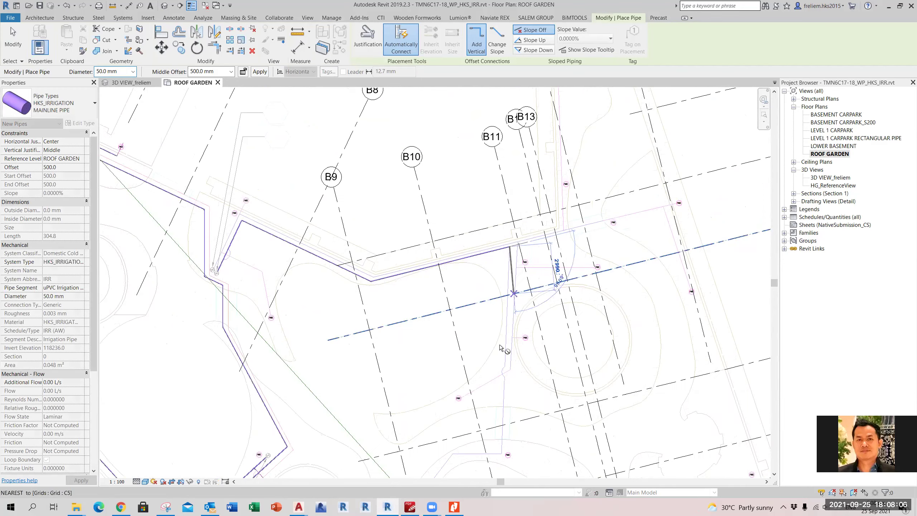
scroll(505, 339, "up", 5)
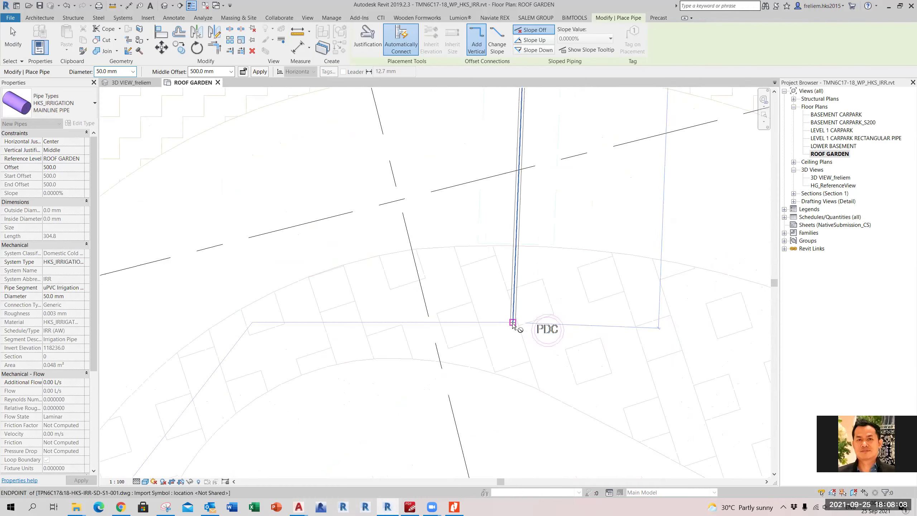
scroll(513, 326, "down", 3)
scroll(345, 325, "up", 4)
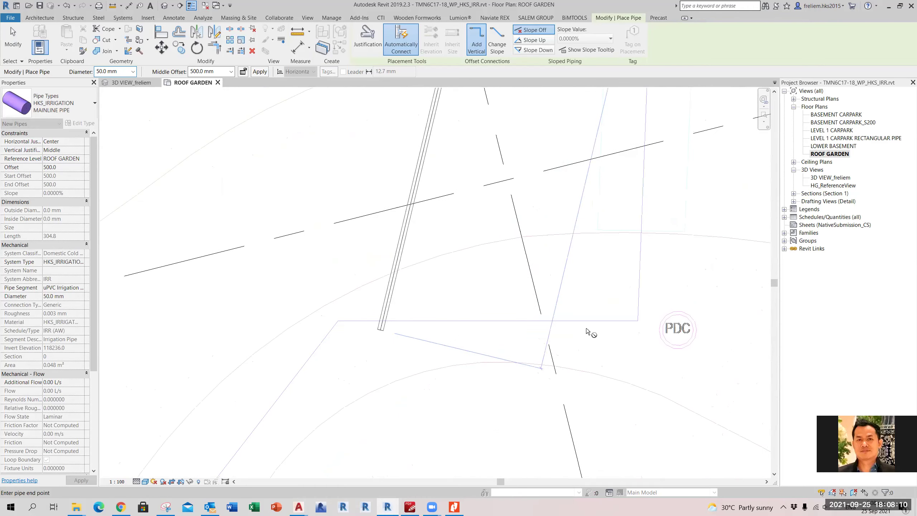
scroll(600, 327, "down", 2)
scroll(602, 328, "down", 2)
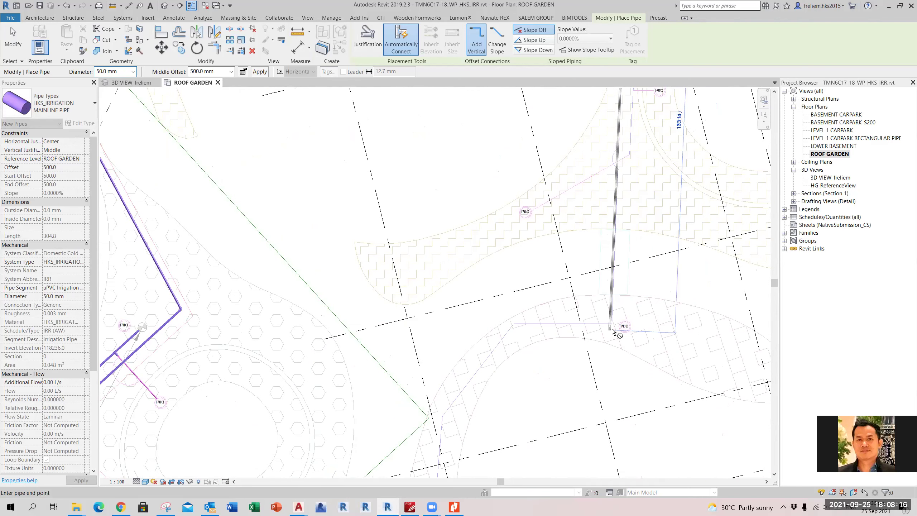
scroll(613, 328, "up", 3)
scroll(615, 329, "up", 2)
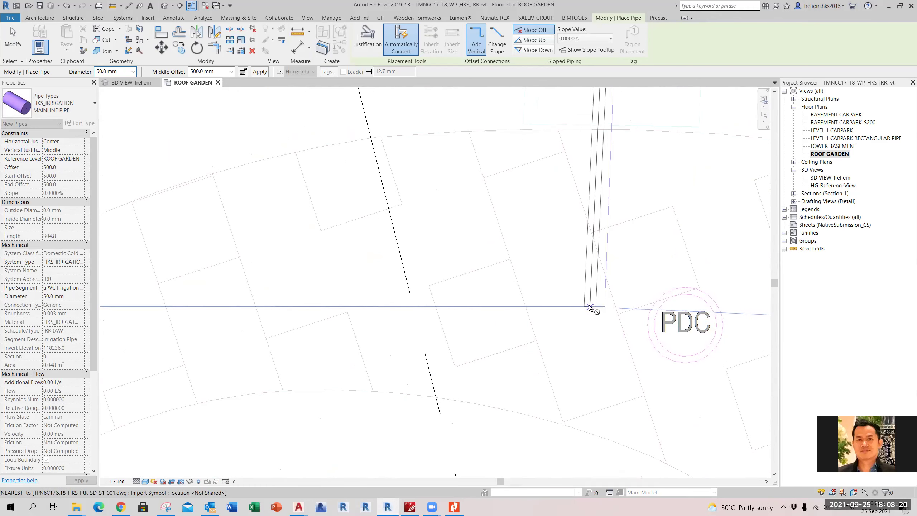
scroll(599, 329, "down", 5)
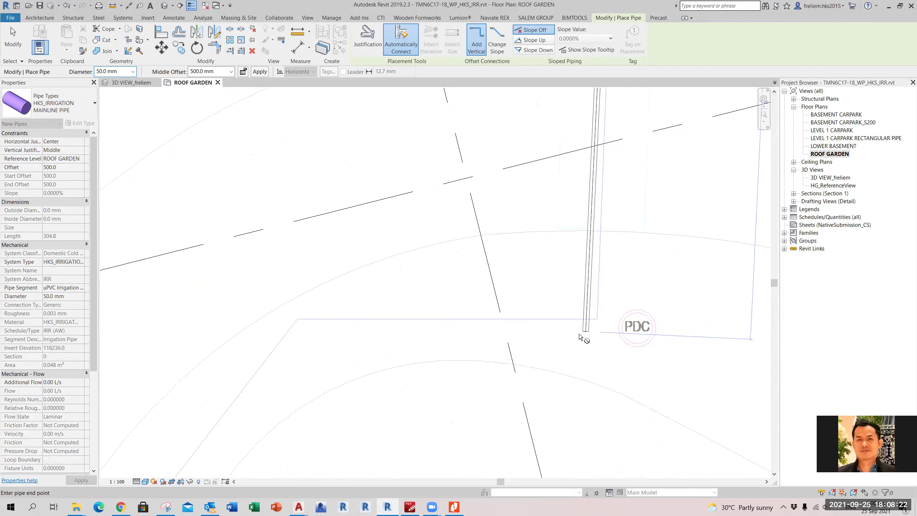
scroll(583, 161, "up", 5)
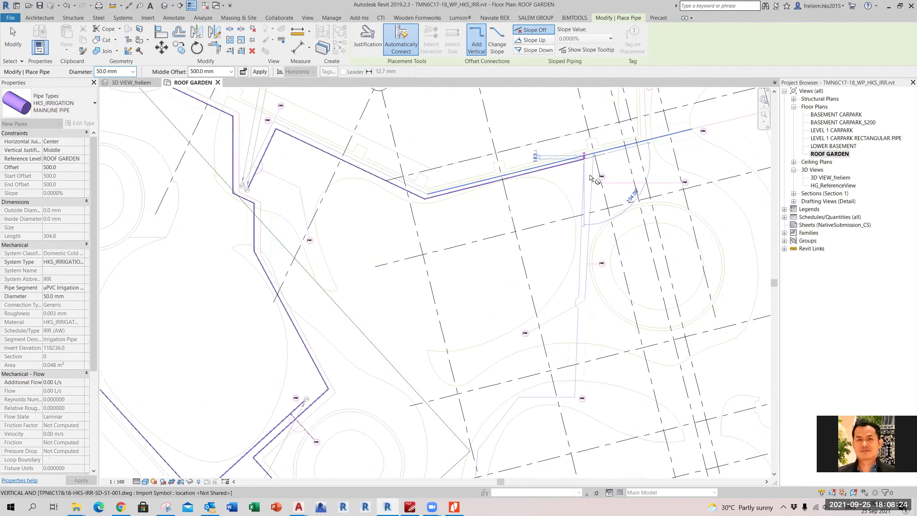
scroll(587, 156, "up", 2)
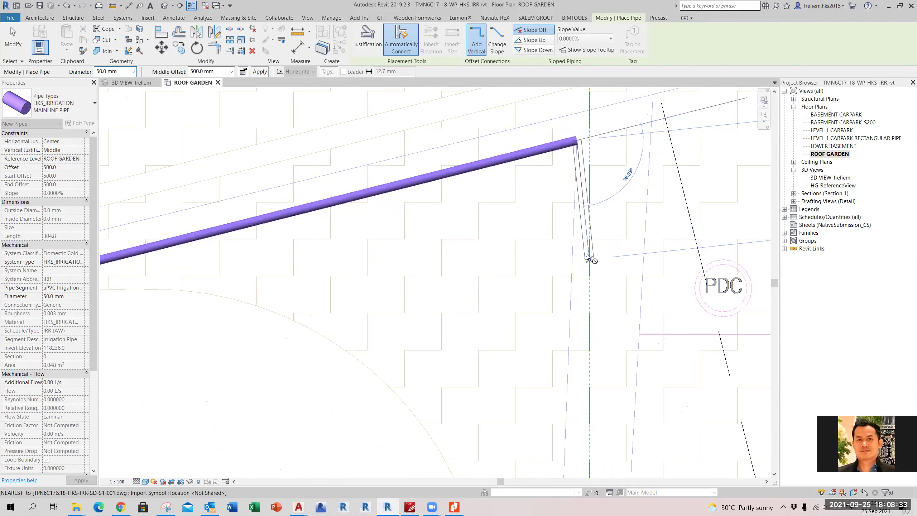
left_click(599, 226)
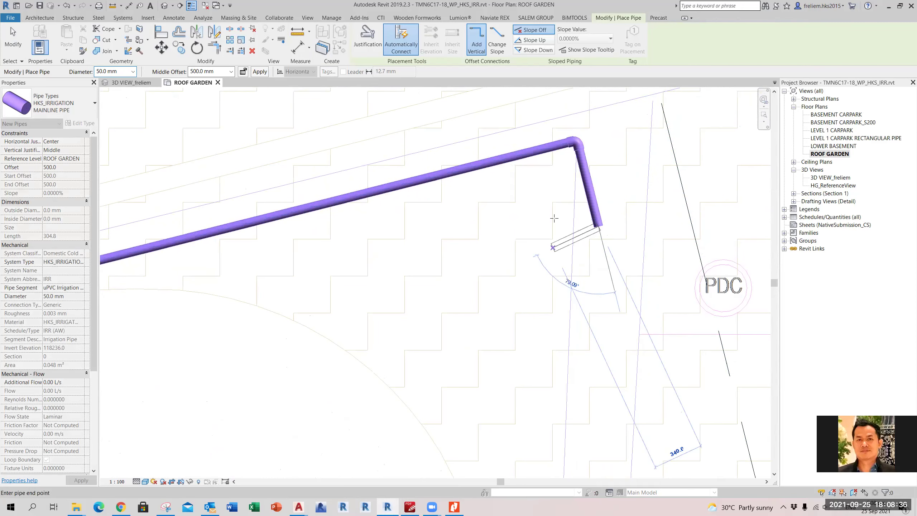
Continue the mainline along the imported line down to the bend beside the PDC symbol and across to the following bend.
scroll(534, 292, "down", 3)
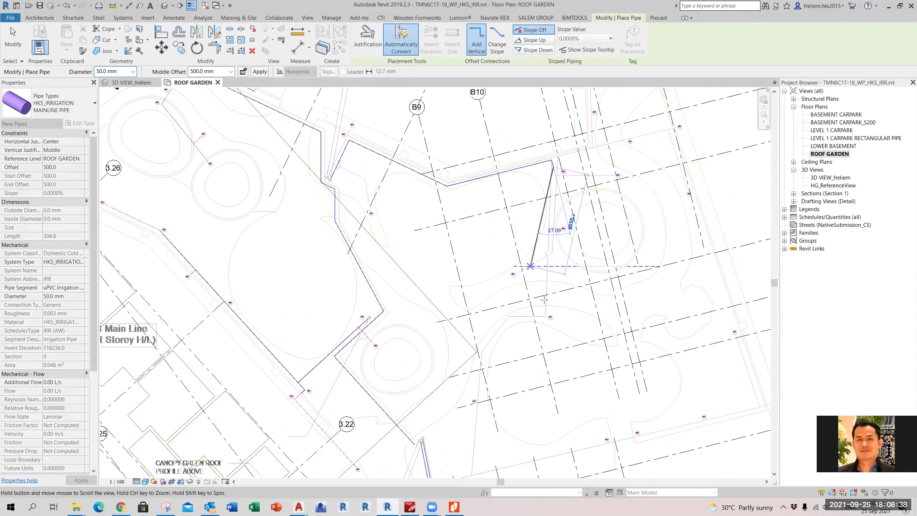
middle_click_drag(544, 299, 547, 285)
scroll(547, 285, "up", 5)
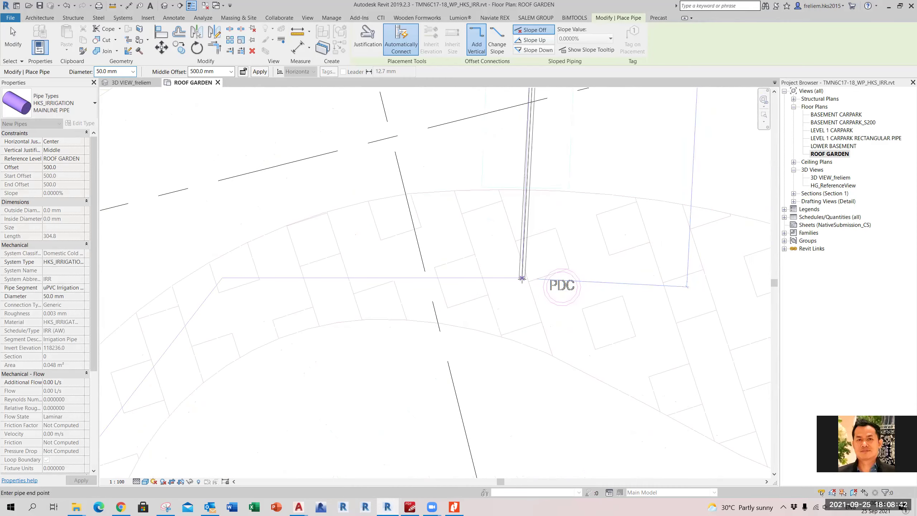
left_click(522, 278)
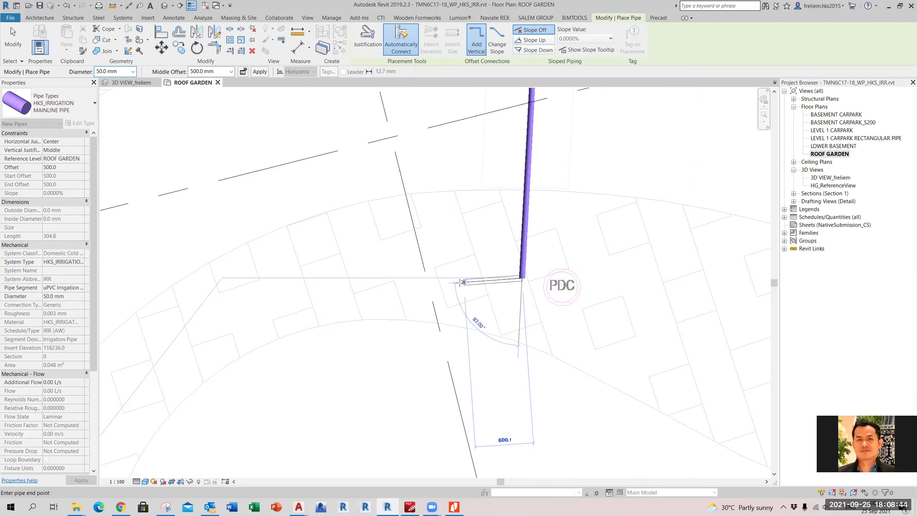
scroll(452, 322, "down", 2)
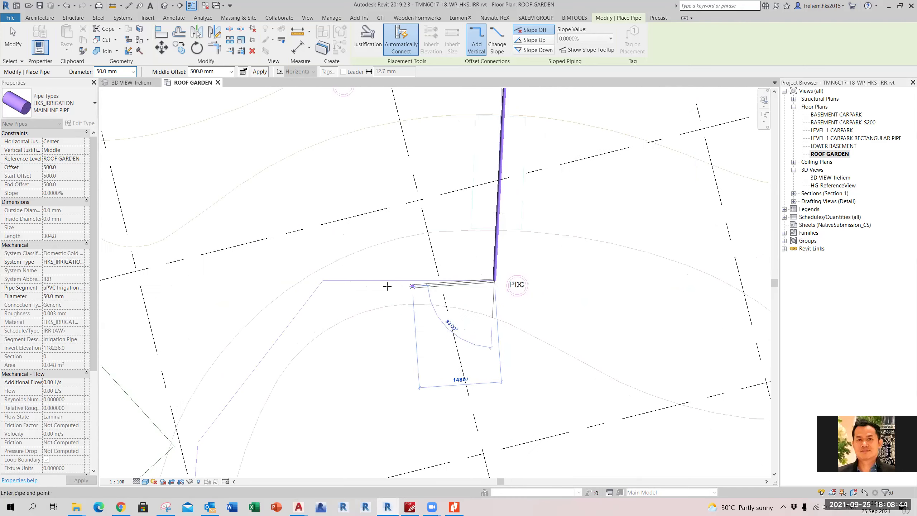
left_click(323, 281)
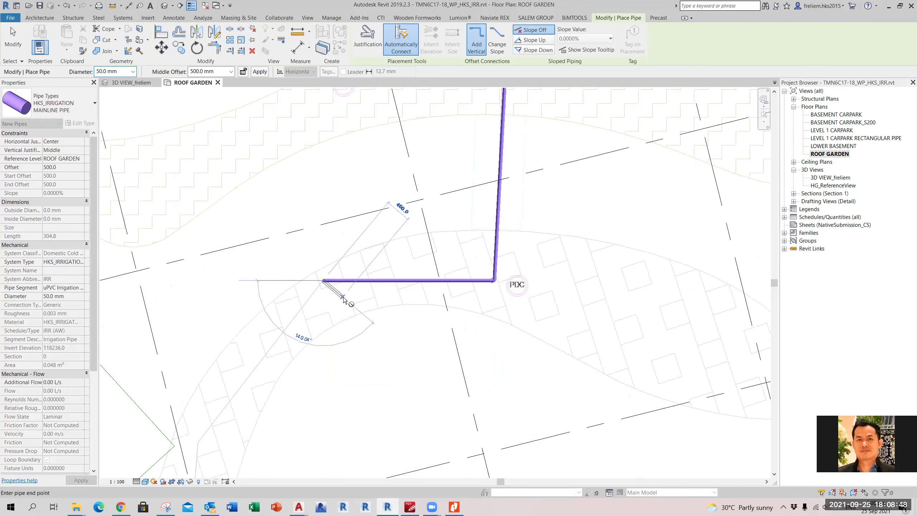
Extend the mainline about 3.7 m diagonally to the next bend, and on past the PDC symbol to the imported line's lower corner.
scroll(352, 306, "down", 2)
middle_click_drag(352, 306, 506, 224)
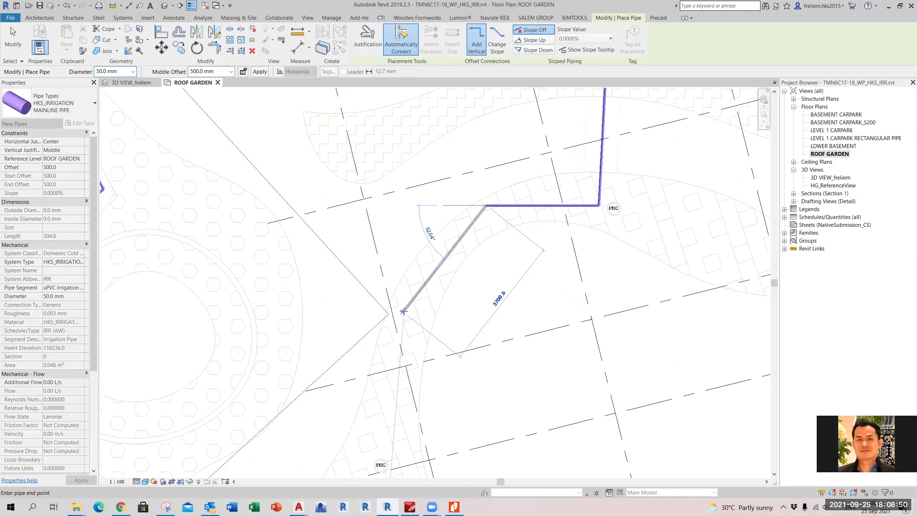
scroll(405, 313, "up", 2)
left_click(405, 313)
scroll(447, 277, "down", 3)
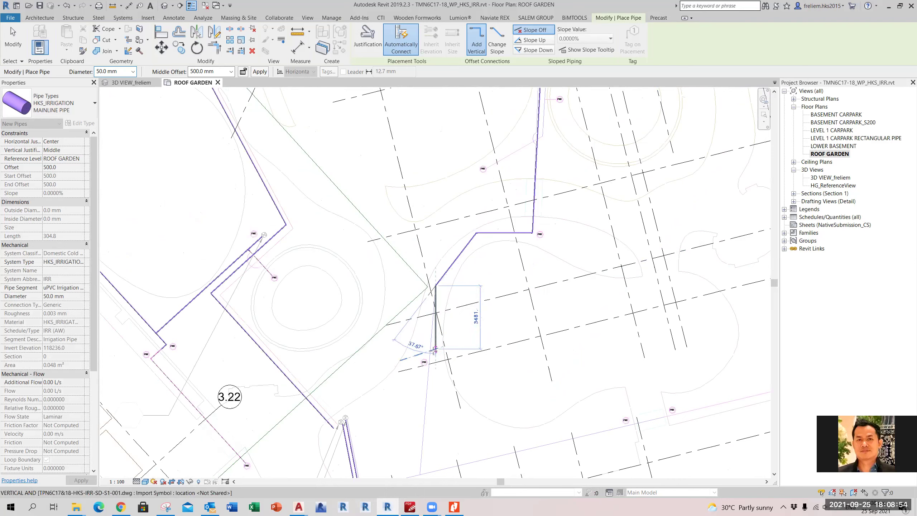
scroll(437, 356, "up", 3)
left_click(431, 362)
Add a short mainline segment perpendicular to the downward run at its lower end.
scroll(460, 330, "down", 3)
scroll(461, 332, "down", 2)
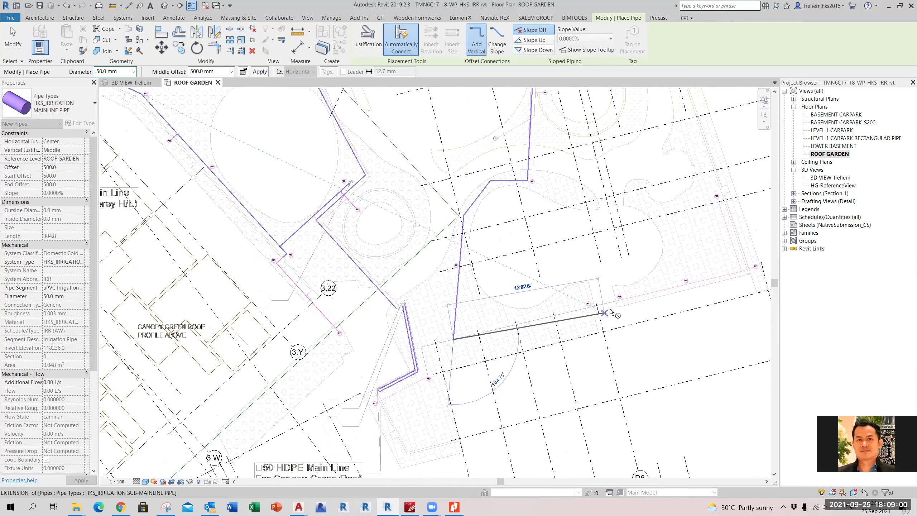
scroll(632, 300, "up", 4)
scroll(642, 292, "up", 2)
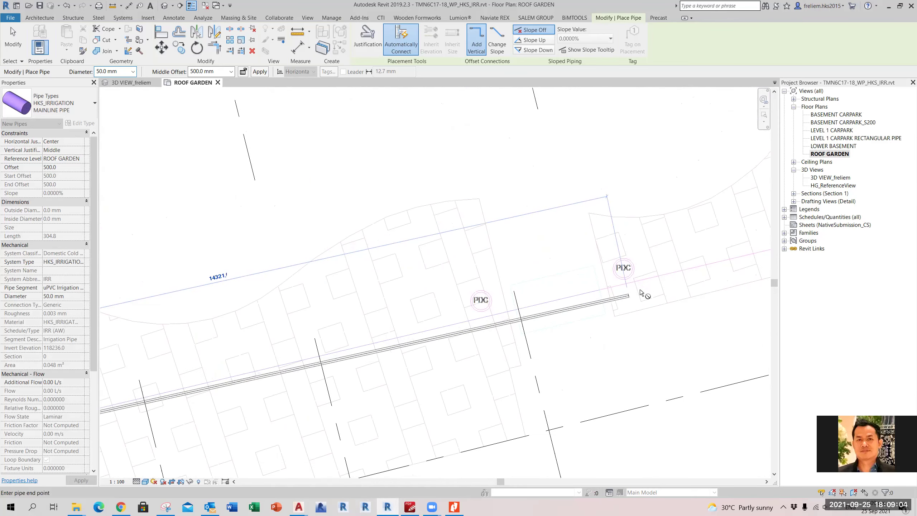
scroll(629, 300, "down", 5)
scroll(419, 349, "up", 5)
scroll(344, 358, "up", 3)
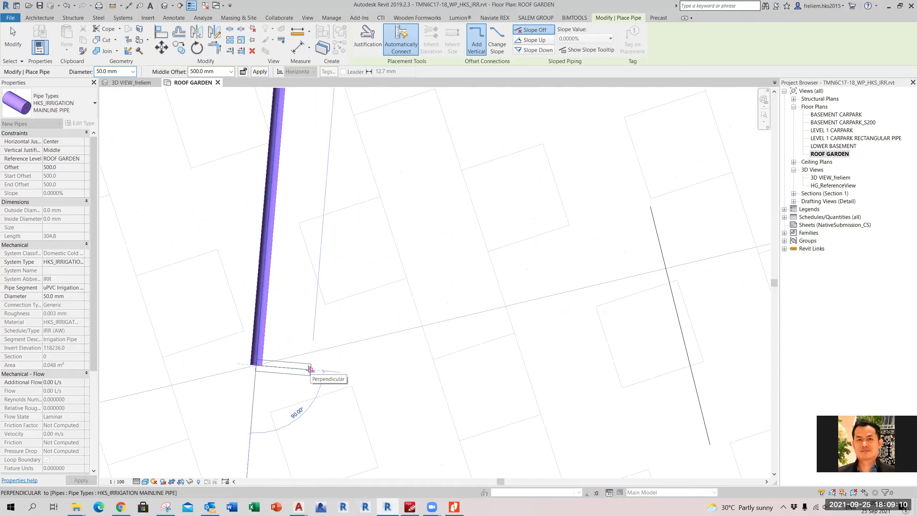
left_click(347, 374)
Continue the 50 mm mainline about 14 m parallel to the imported line, ending beside the second PDC symbol.
scroll(376, 349, "down", 5)
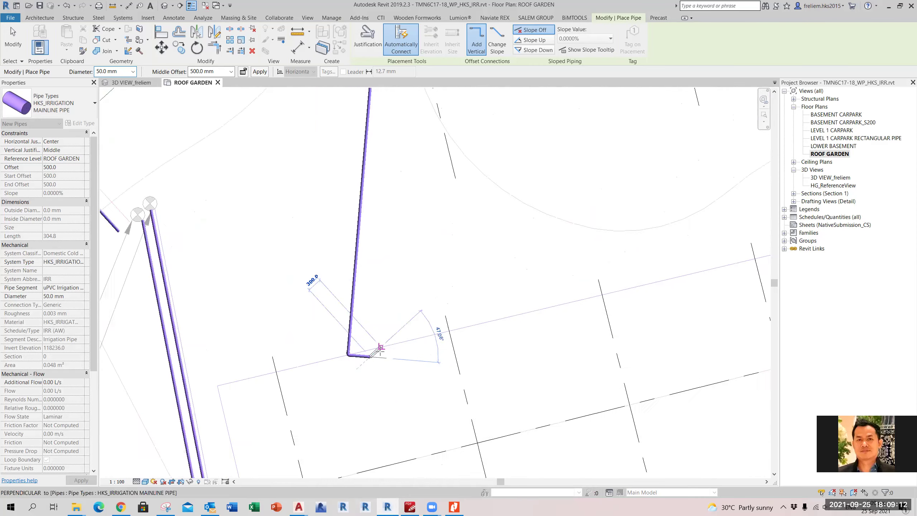
scroll(380, 349, "down", 5)
scroll(531, 320, "up", 4)
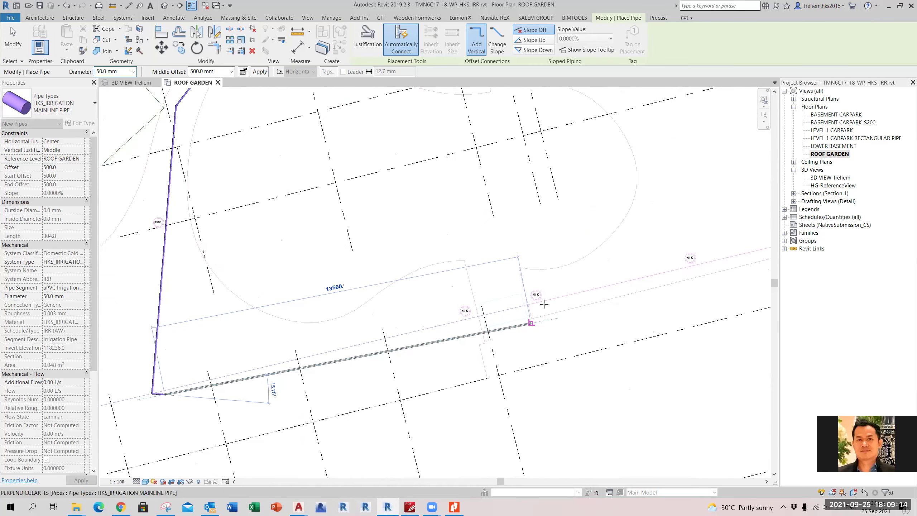
scroll(545, 305, "up", 2)
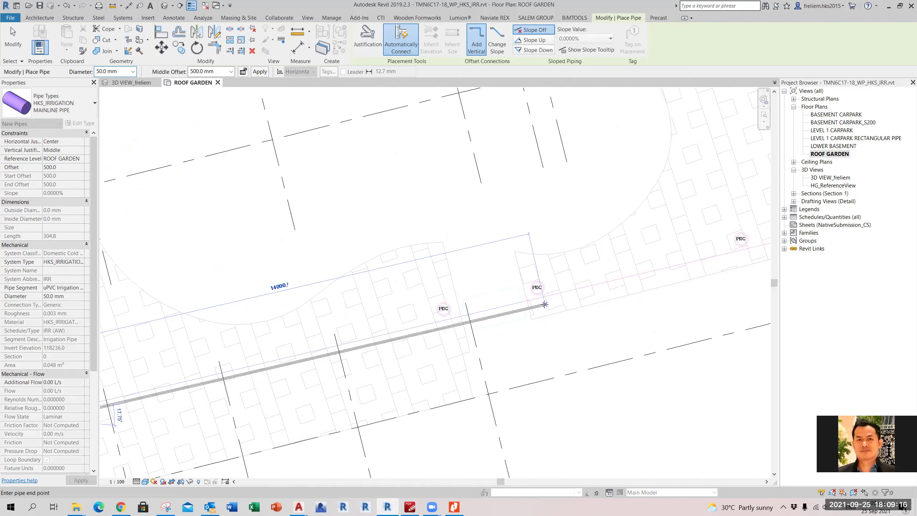
left_click(546, 306)
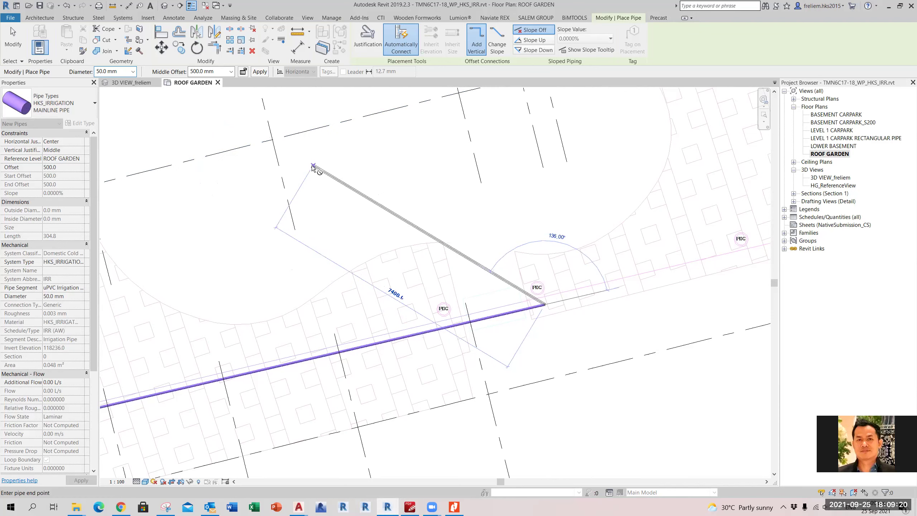
Reduce the pipe diameter to 25 mm, continue the run in line to the last PDC symbol, and finish the pipe.
scroll(314, 181, "down", 2)
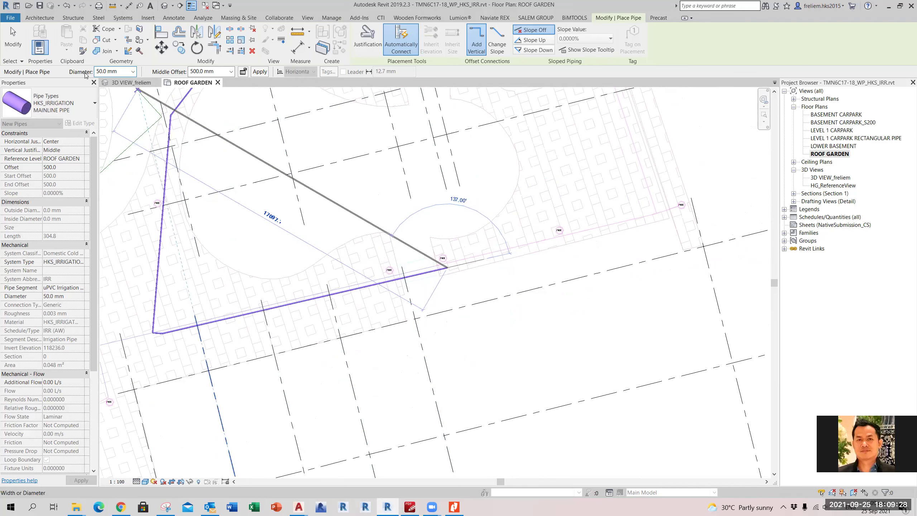
left_click(133, 72)
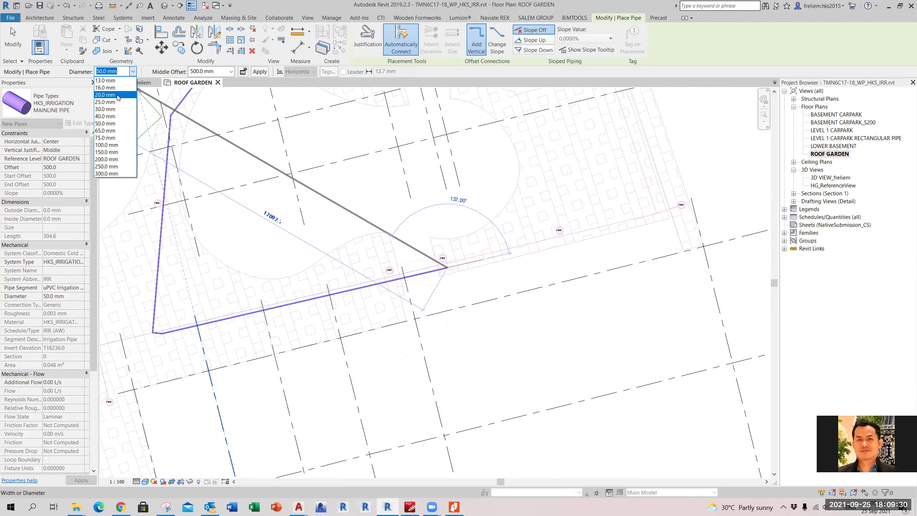
left_click(117, 104)
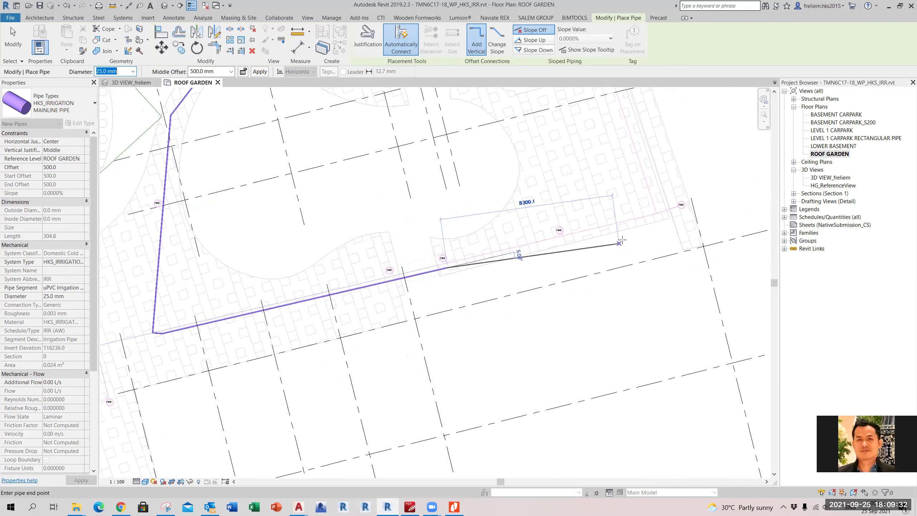
scroll(636, 225, "up", 4)
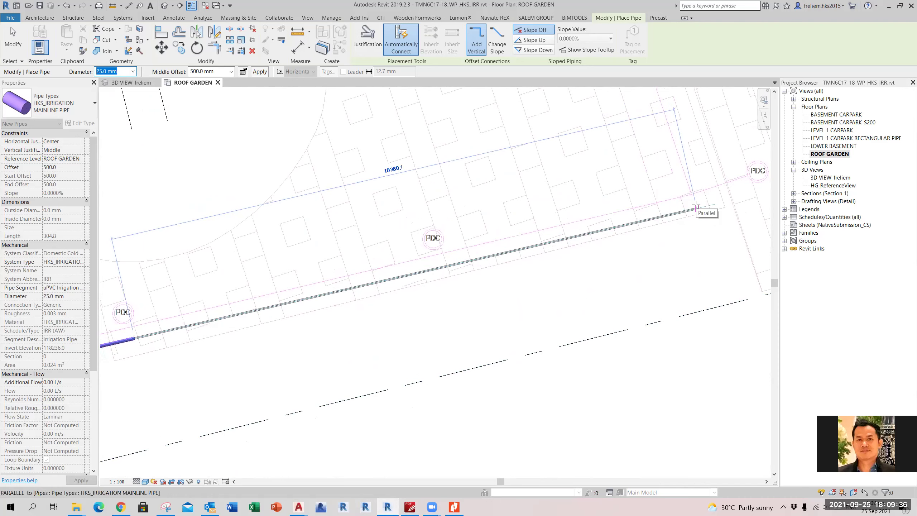
left_click(696, 206)
scroll(662, 225, "up", 3)
scroll(662, 225, "up", 1)
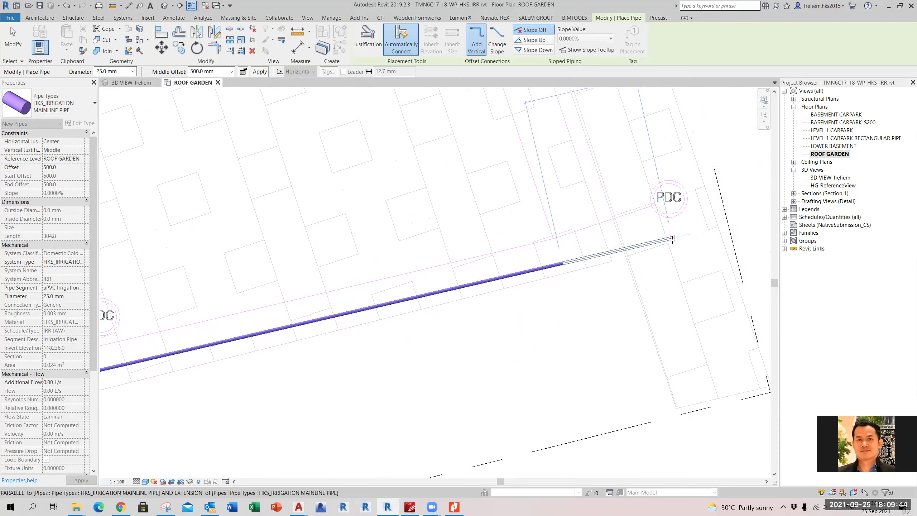
left_click(673, 237)
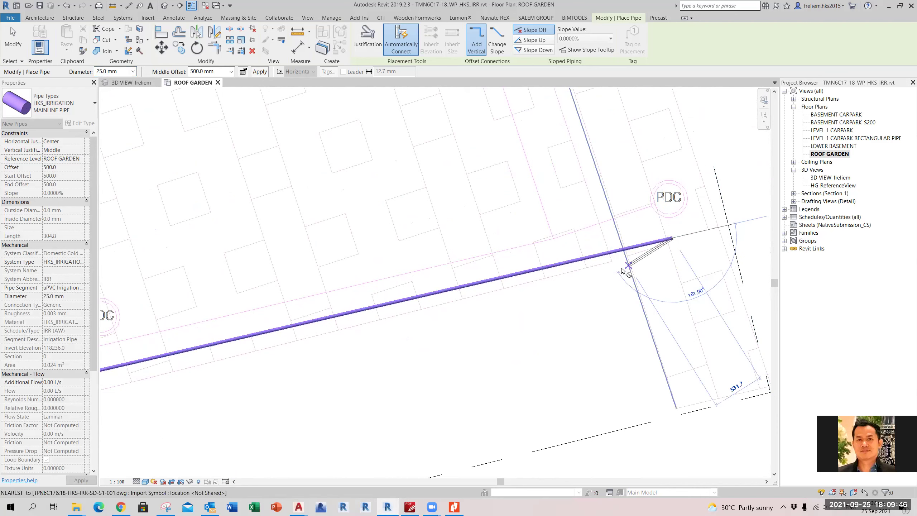
left_click(13, 39)
Examine the fitting that joins the 50 mm and 25 mm pipes.
scroll(608, 268, "up", 3)
scroll(599, 225, "down", 5)
middle_click_drag(605, 264, 888, 207)
scroll(420, 320, "up", 5)
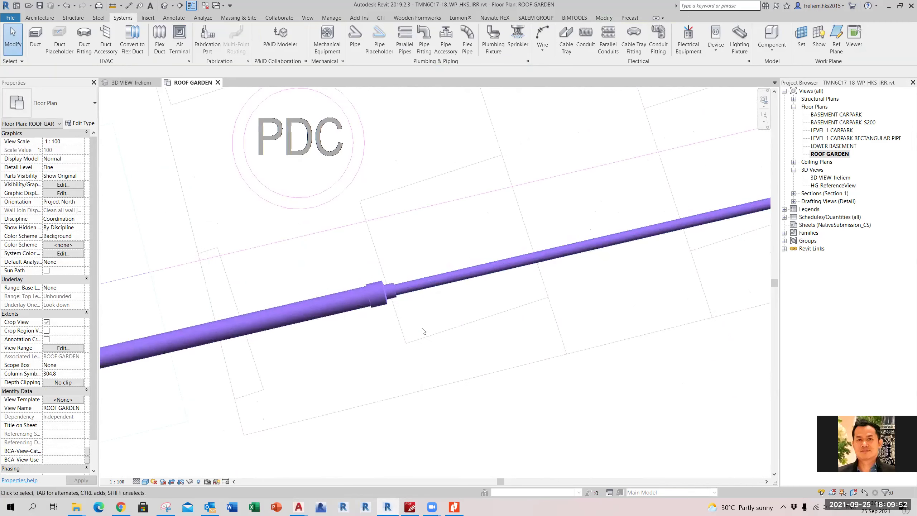
left_click_drag(346, 252, 427, 349)
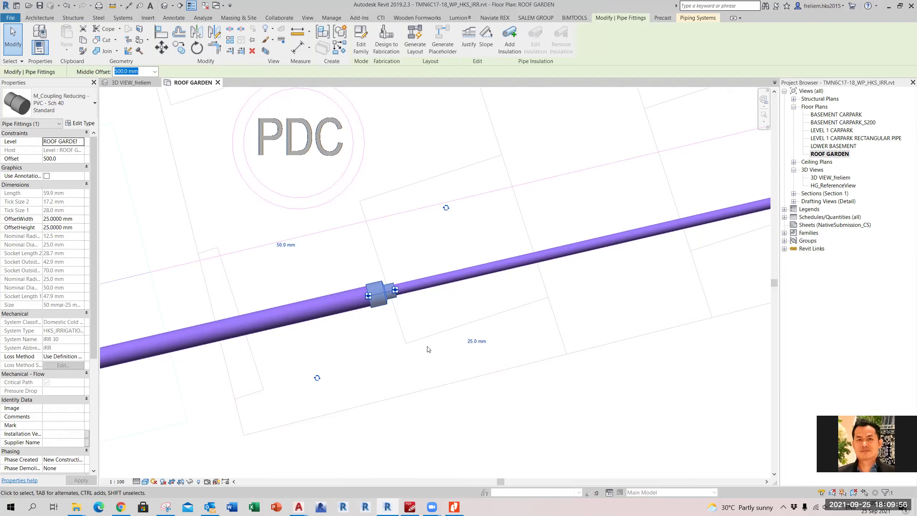
key("Escape")
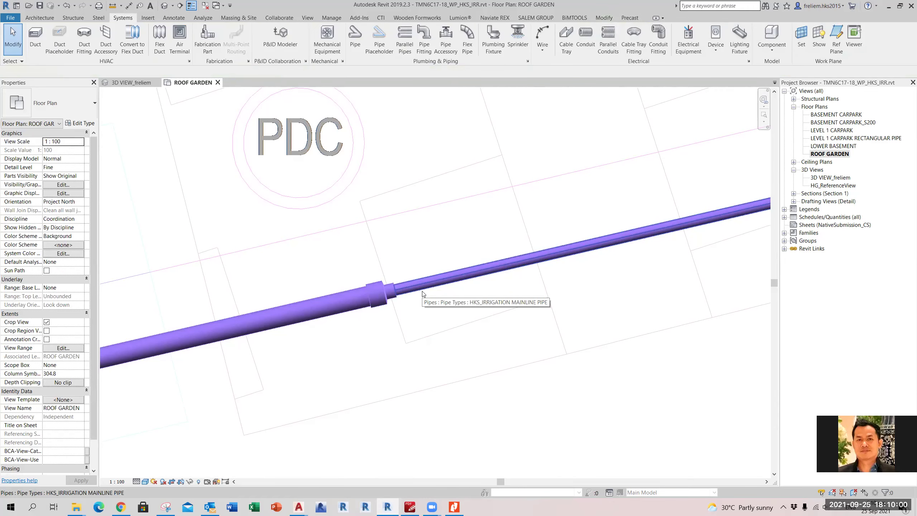
Pull the 25 mm pipe's end away from the reducer and change its type to HKS_IRRIGATION SUB-MAINLINE PIPE.
scroll(405, 294, "up", 3)
left_click(403, 292)
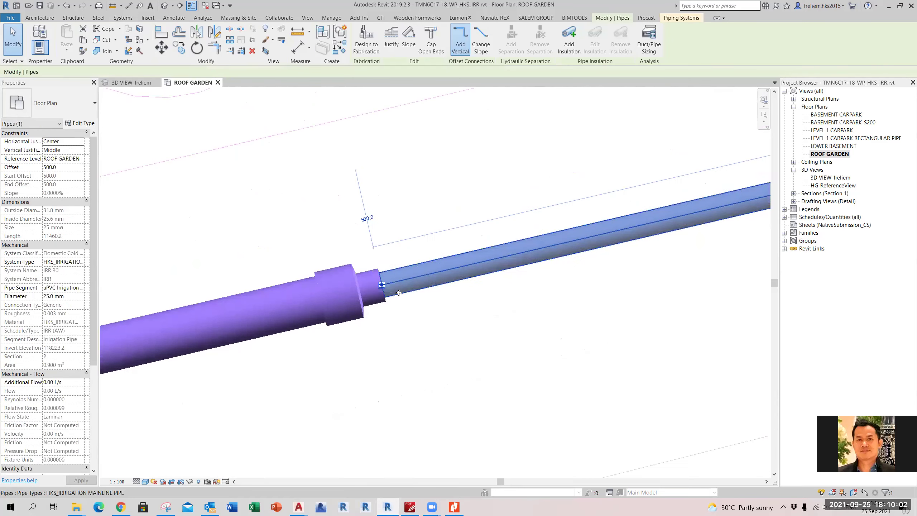
left_click_drag(383, 286, 398, 282)
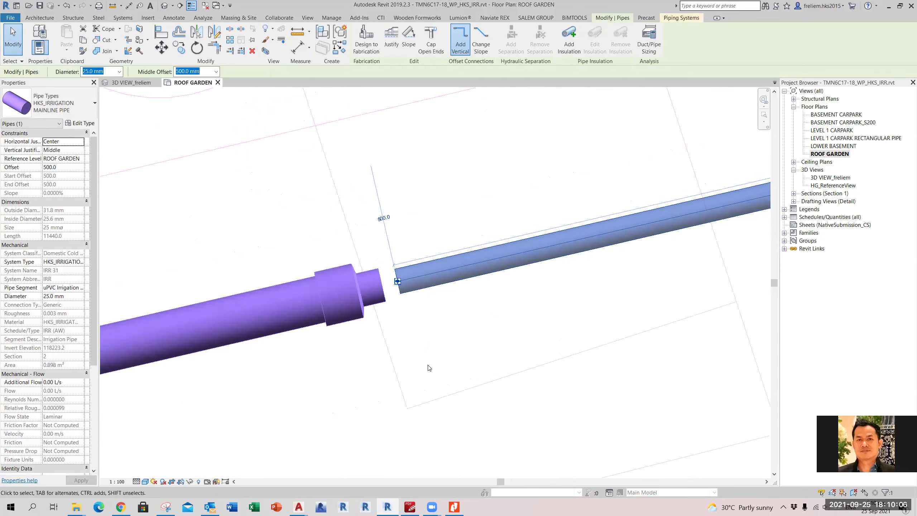
left_click(54, 105)
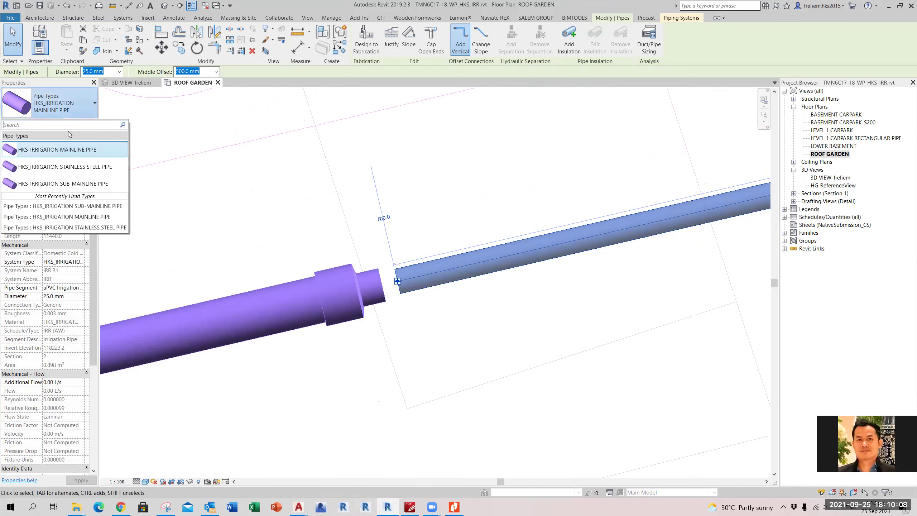
left_click(78, 184)
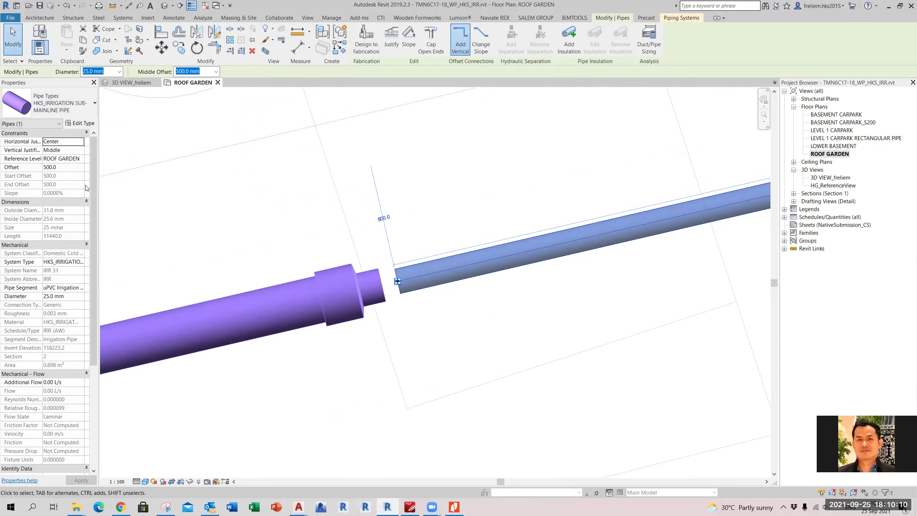
Assign the system type HKS_IRRIGATION SUB-MAINLINE PIPE to the detached 25 mm pipe.
left_click(82, 264)
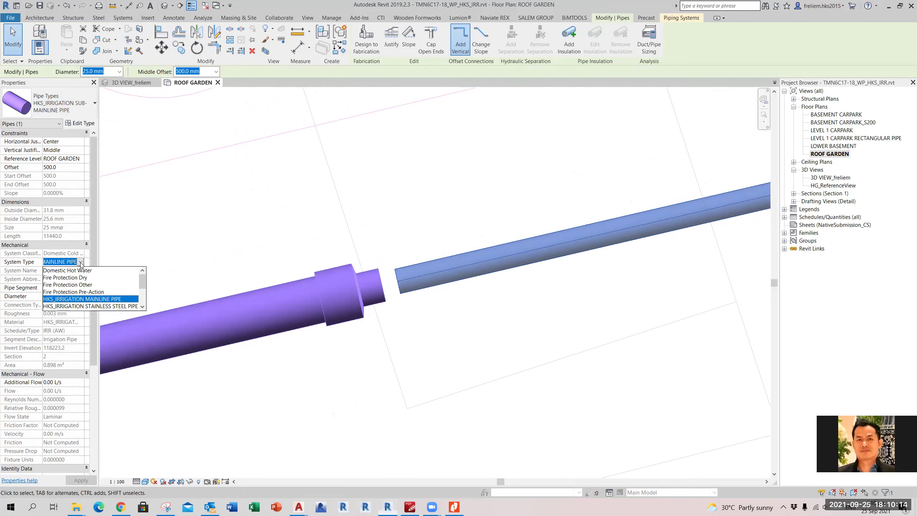
scroll(82, 299, "down", 1)
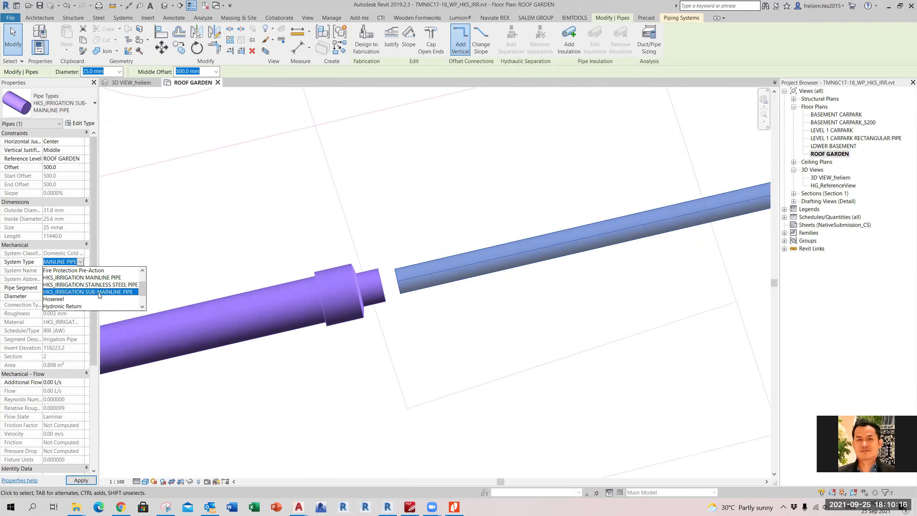
left_click(97, 292)
left_click(85, 481)
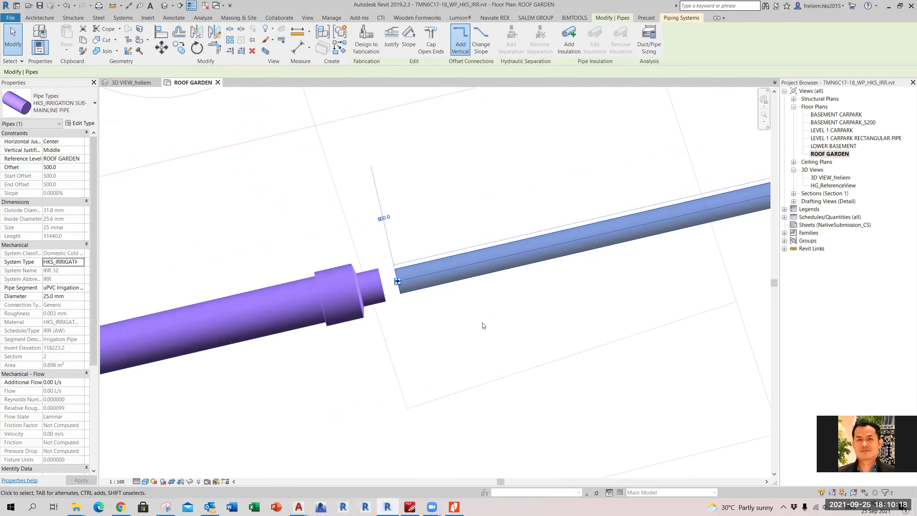
left_click(472, 322)
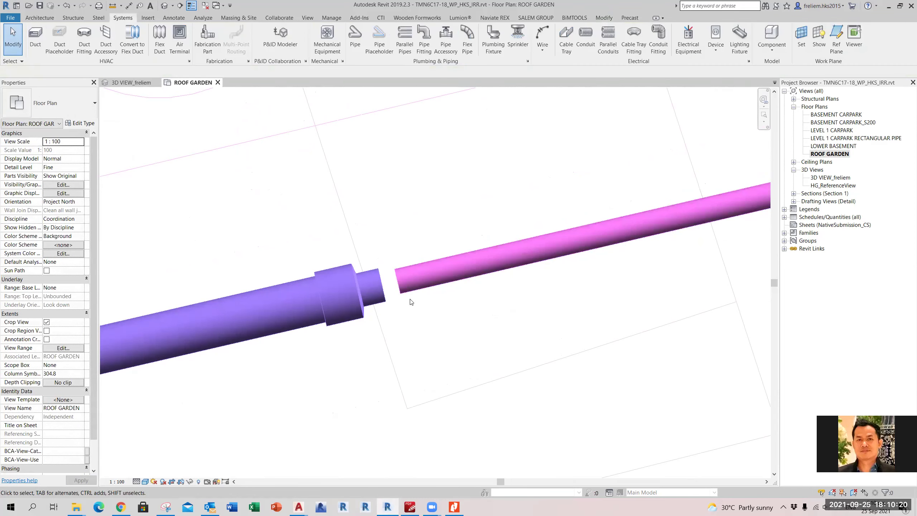
Reconnect the 25 mm sub-mainline pipe's end to the reducer on the 50 mm mainline.
left_click(398, 287)
left_click_drag(397, 281, 407, 308)
left_click(408, 309)
scroll(407, 309, "down", 5)
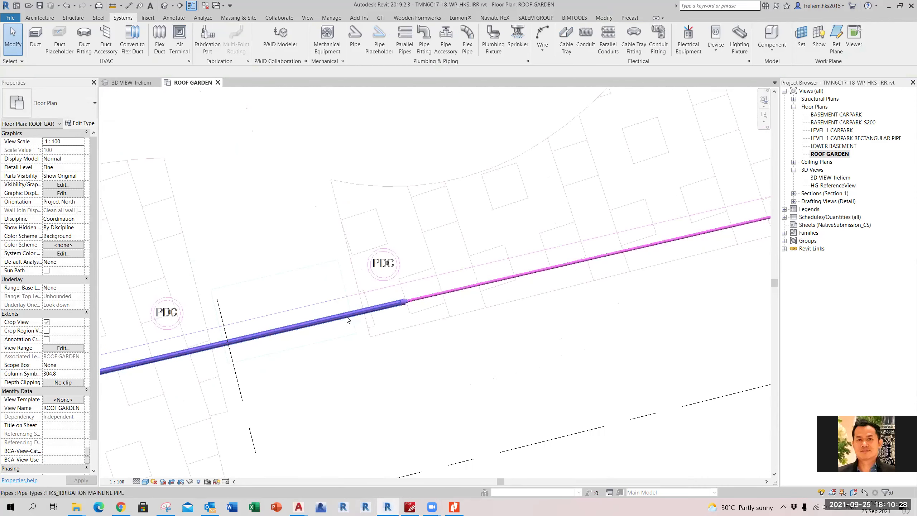
Compare the type and system properties of the 50 mm mainline and the 25 mm sub-mainline pipes.
left_click(317, 313)
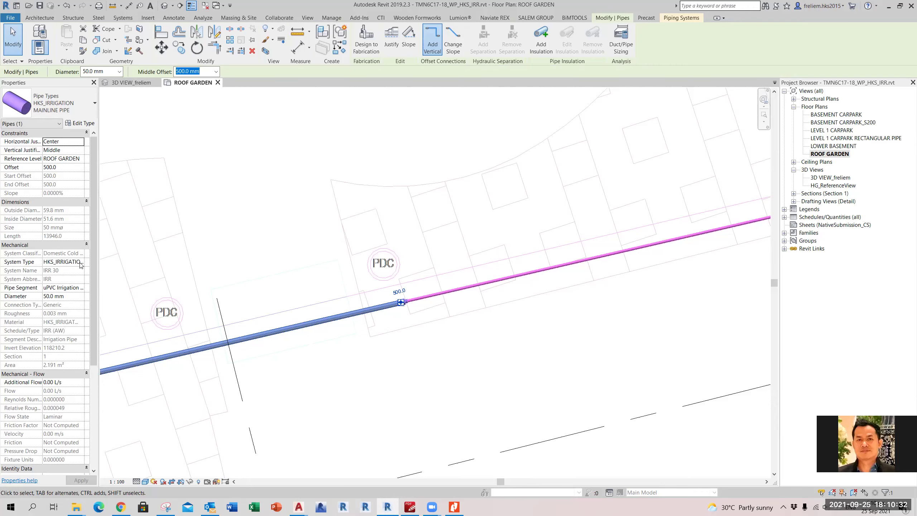
left_click(281, 257)
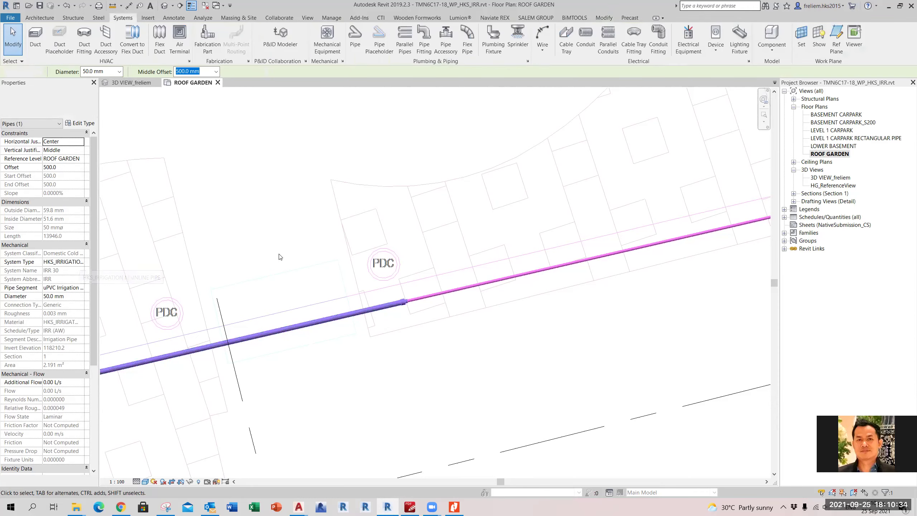
left_click(403, 294)
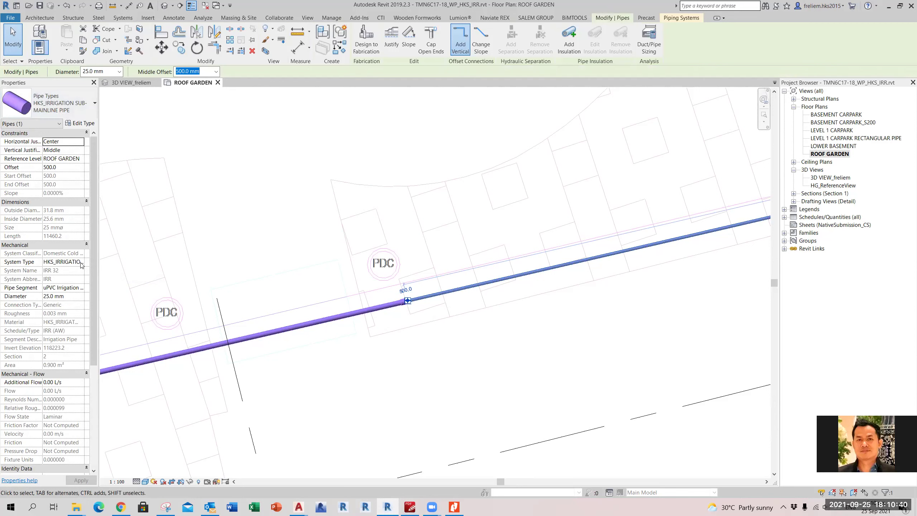
key("Escape")
key("Escape")
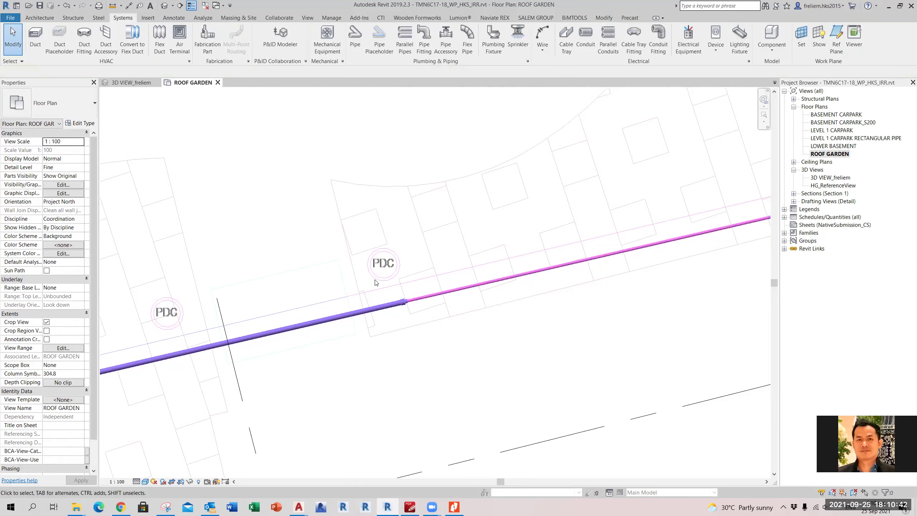
Show the mainline's double-bend corner beside the PDC symbol in the Wireframe visual style.
scroll(523, 278, "down", 5)
scroll(610, 307, "down", 2)
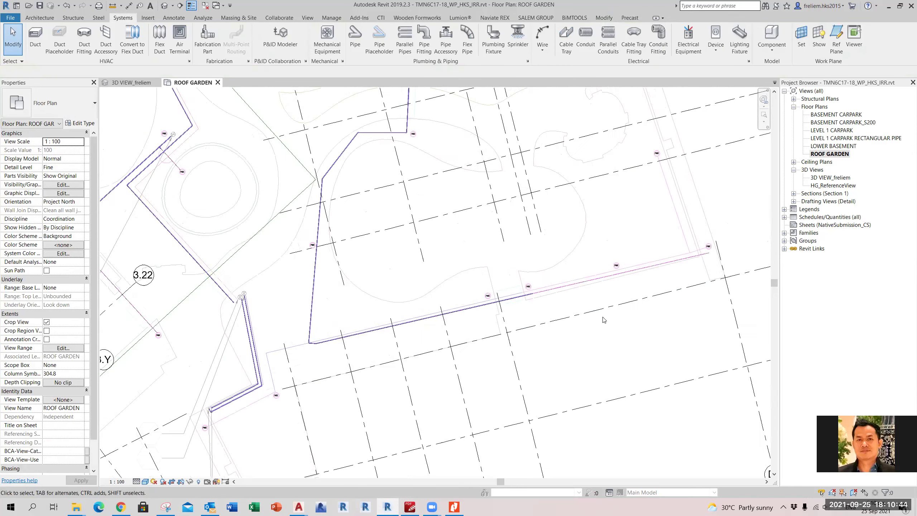
middle_click_drag(445, 232, 474, 310)
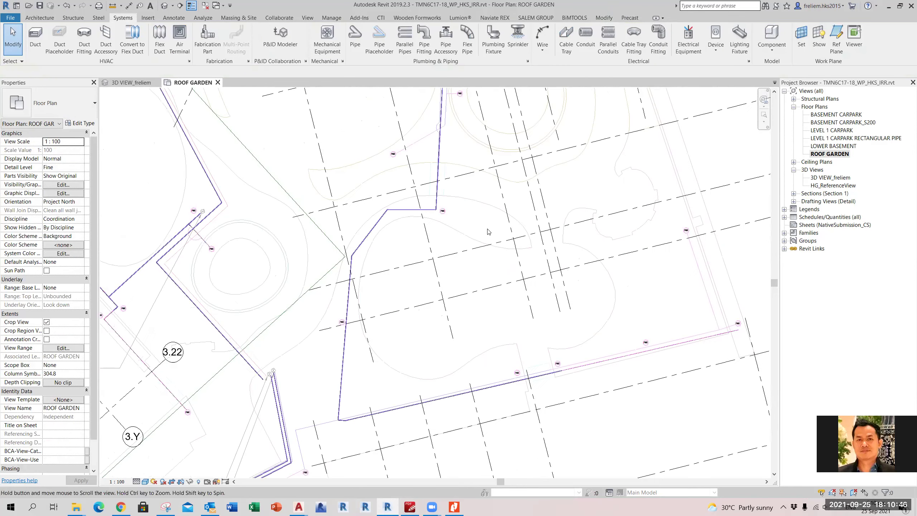
middle_click_drag(483, 207, 511, 306)
scroll(509, 300, "down", 3)
middle_click_drag(438, 257, 458, 228)
scroll(457, 249, "up", 6)
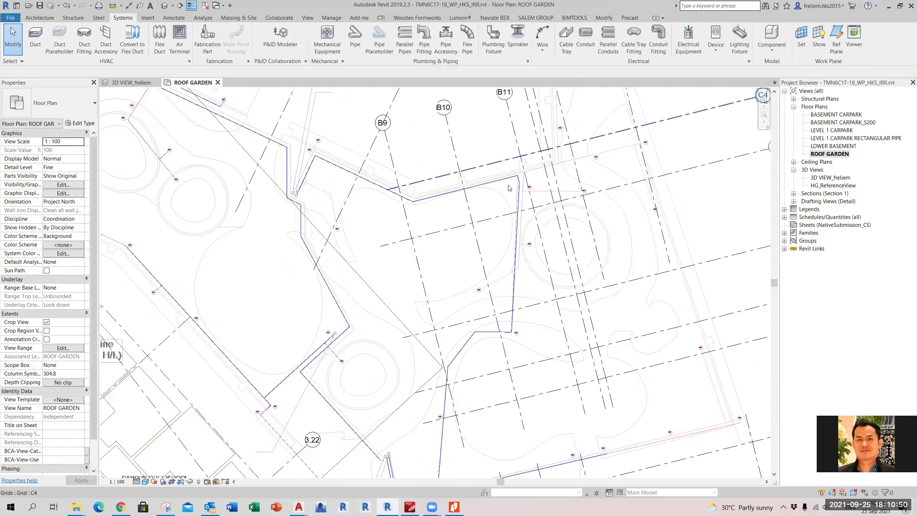
scroll(544, 156, "up", 1)
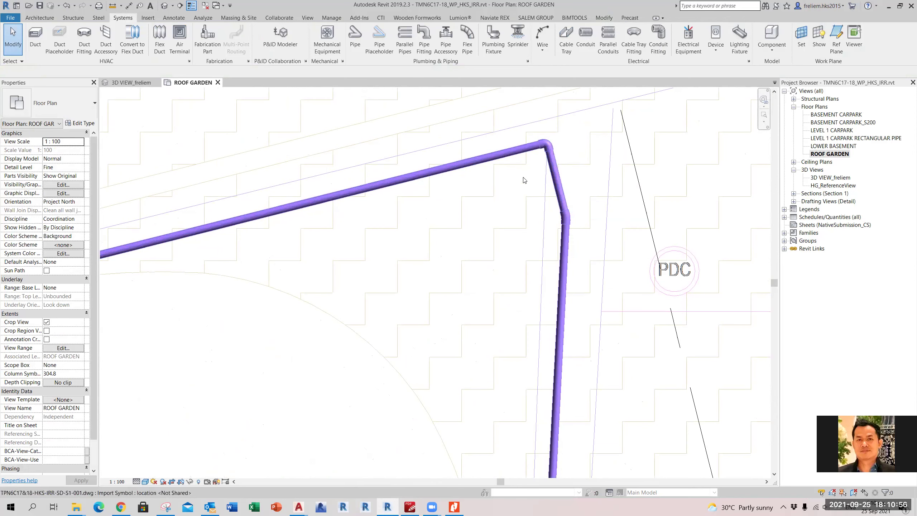
left_click(145, 482)
left_click(163, 429)
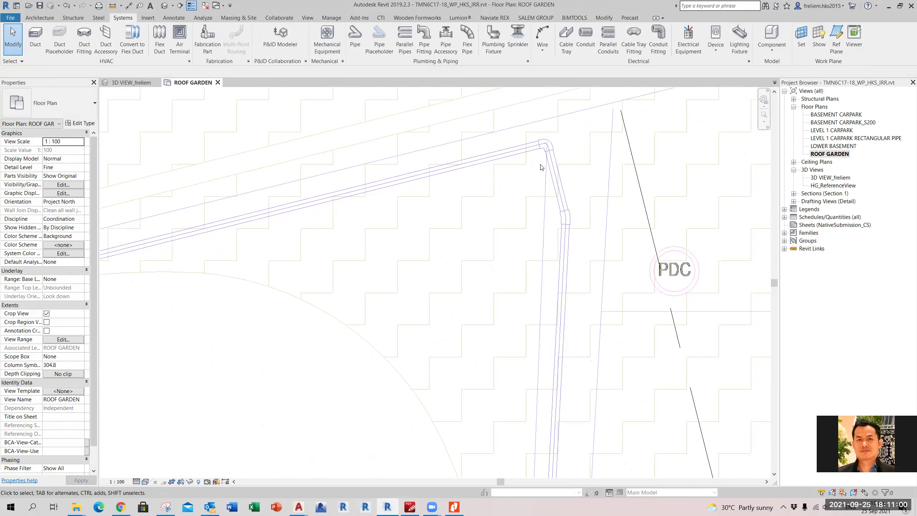
Examine the elbows at the double-bend corner and the properties of the lower 50 mm elbow.
scroll(538, 159, "up", 4)
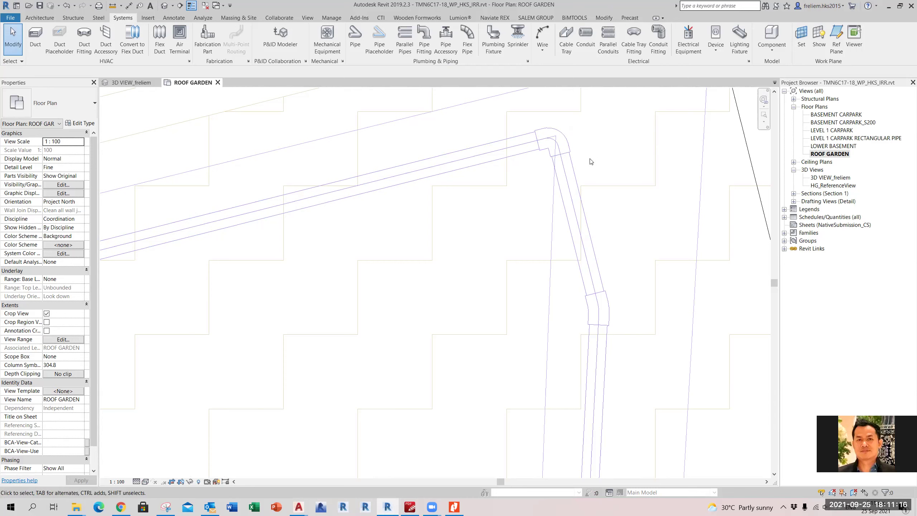
scroll(588, 161, "down", 1)
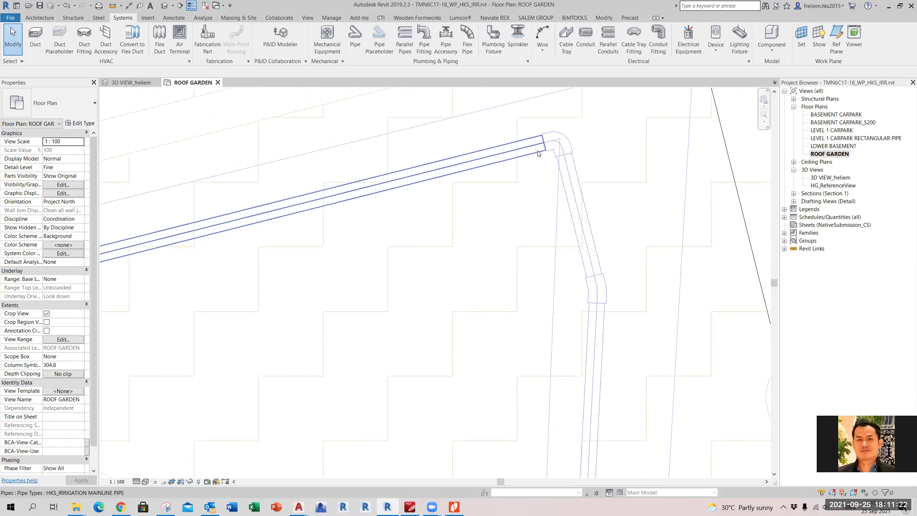
scroll(565, 188, "down", 2)
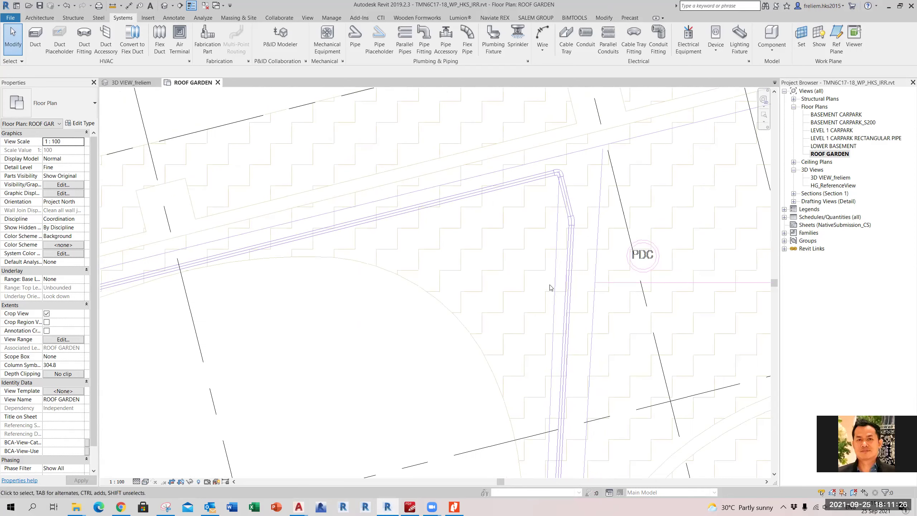
scroll(579, 225, "up", 3)
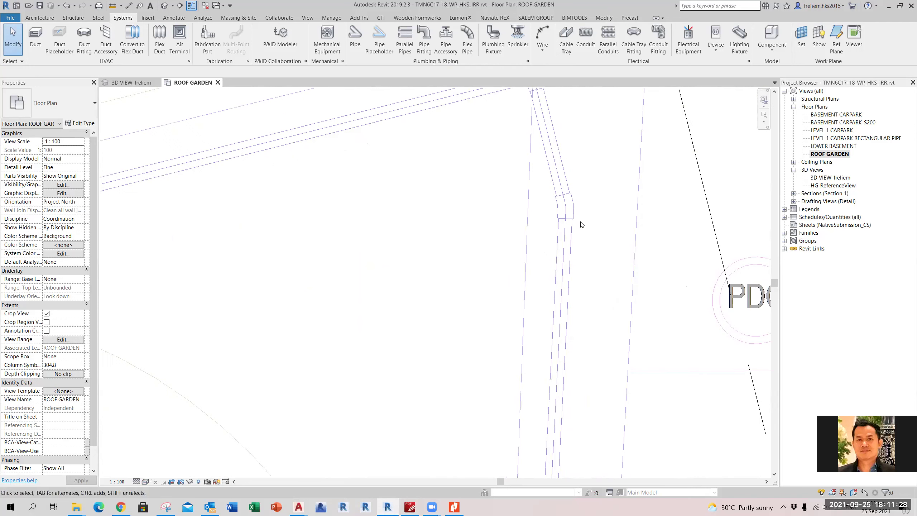
left_click(582, 216)
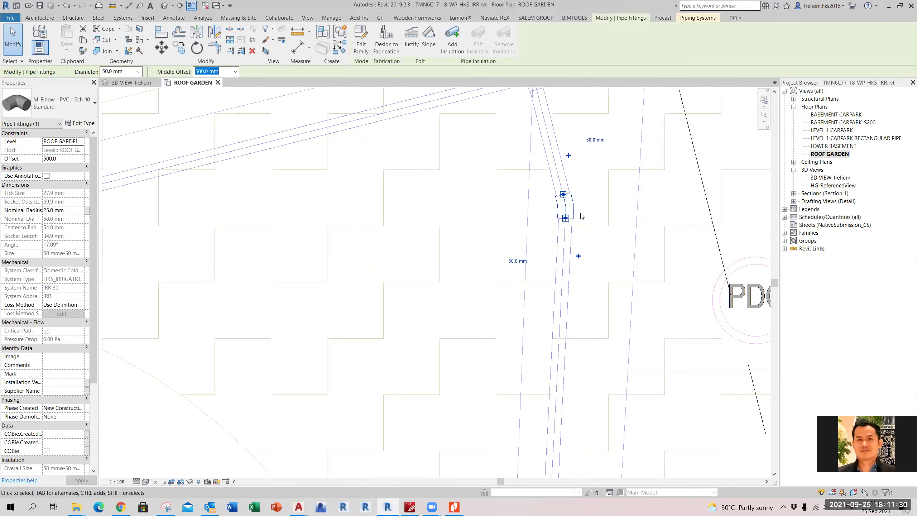
left_click(594, 193)
middle_click_drag(594, 194, 595, 225)
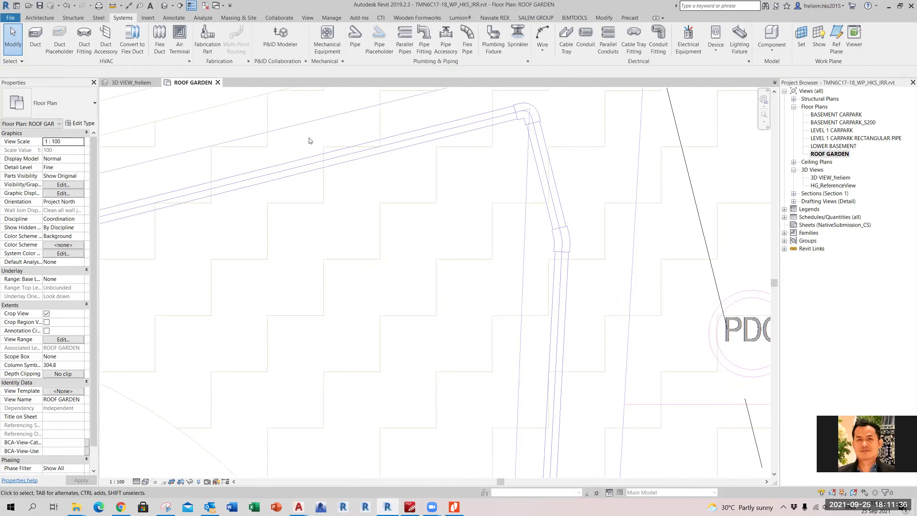
Restore the Shaded visual style for the whole ROOF GARDEN plan.
scroll(377, 143, "down", 6)
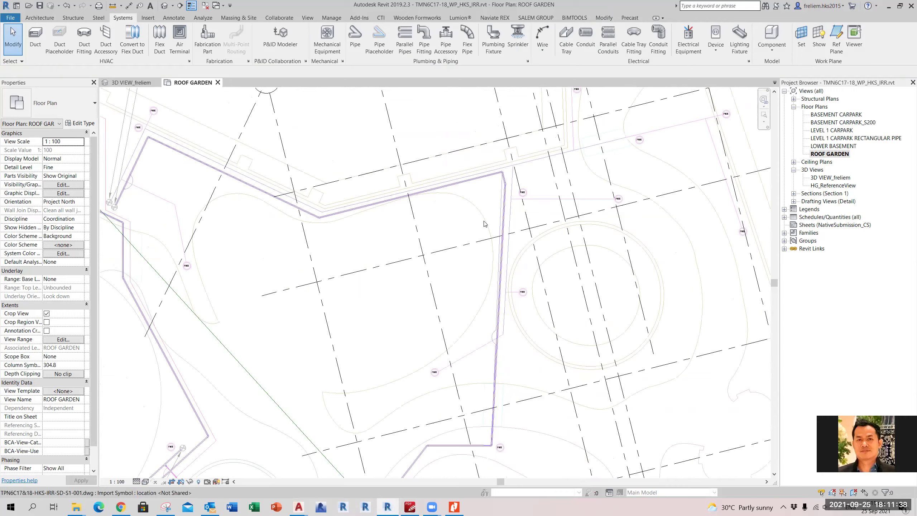
middle_click_drag(398, 282, 416, 252)
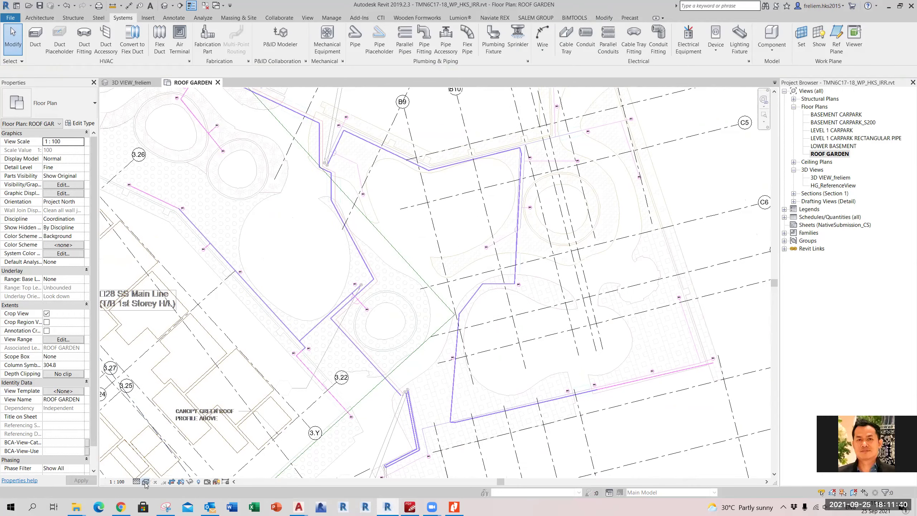
left_click(146, 482)
left_click(167, 438)
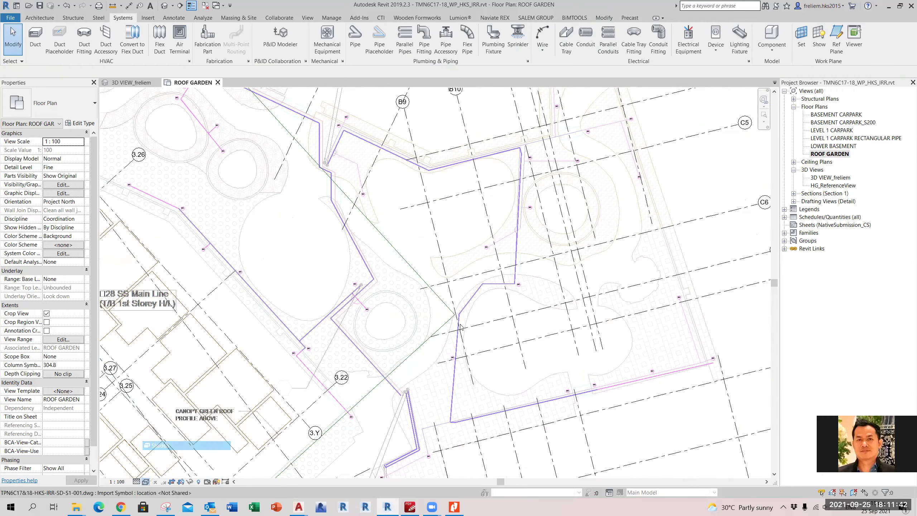
scroll(484, 253, "down", 4)
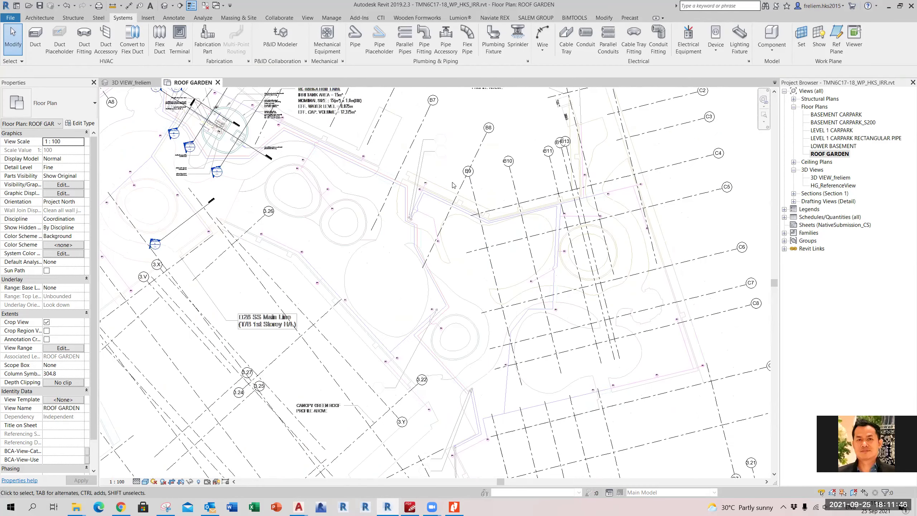
Save the irrigation project with the ROOF GARDEN plan showing the mainline start near the branch PDC symbol.
left_click(40, 6)
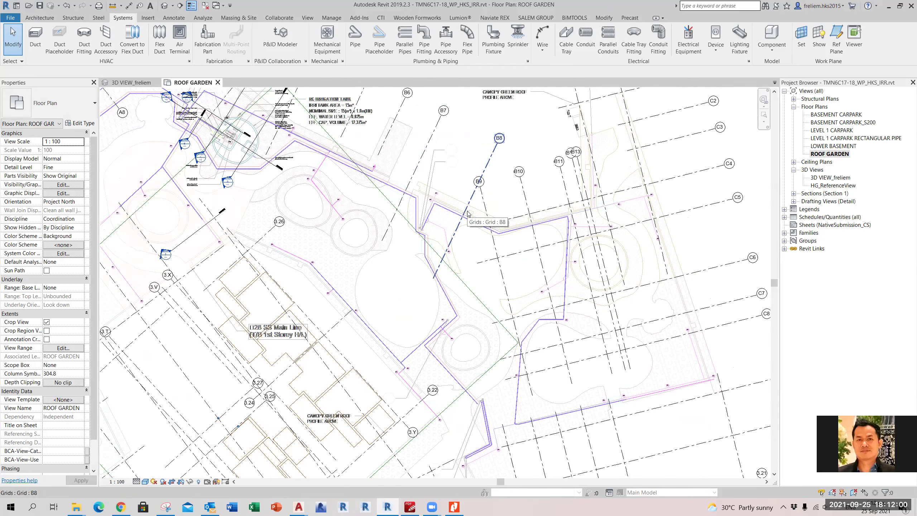
scroll(455, 228, "up", 2)
scroll(455, 227, "up", 2)
scroll(415, 236, "up", 3)
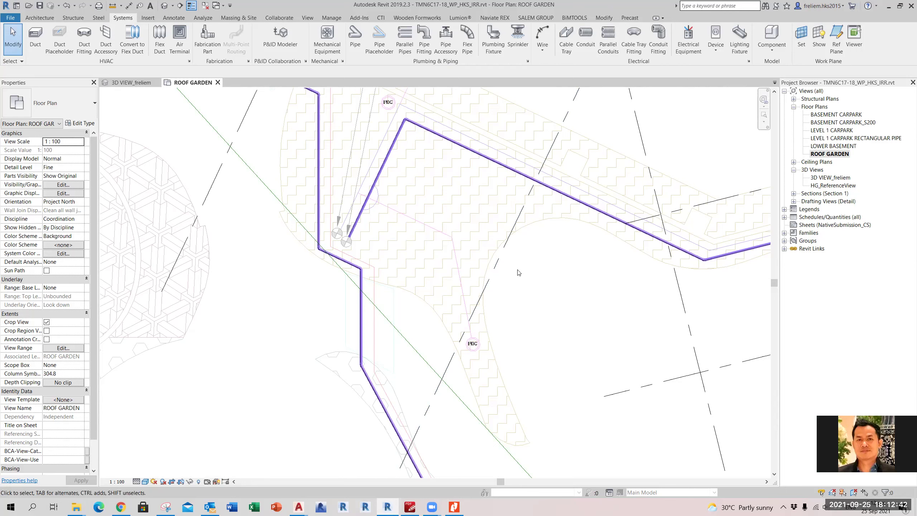
left_click(38, 8)
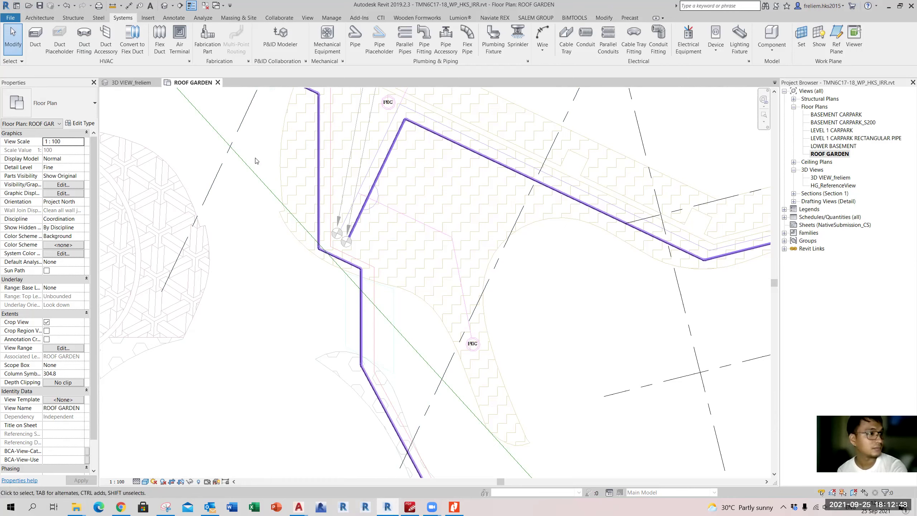
Create a new project from the Plumbing-Default_Metric.rte template in the Singapore template folder.
left_click(10, 17)
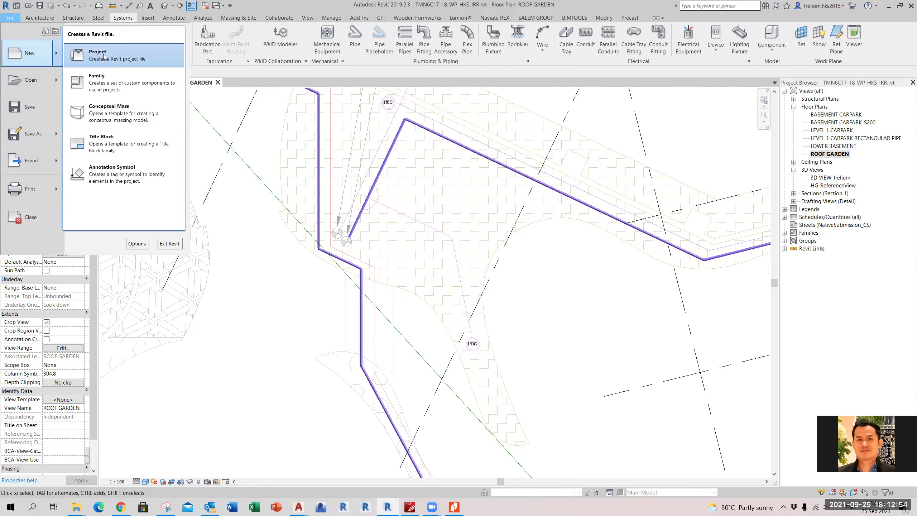
left_click(347, 146)
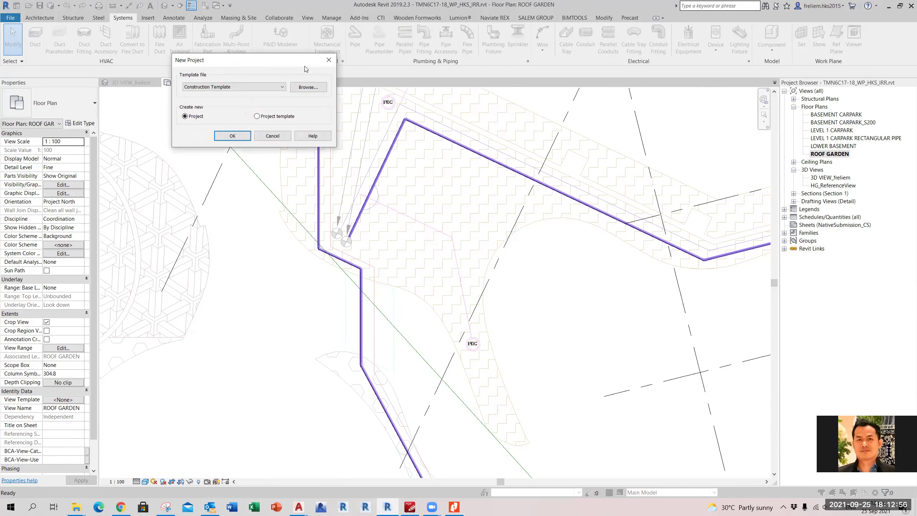
left_click_drag(293, 63, 475, 80)
left_click(488, 104)
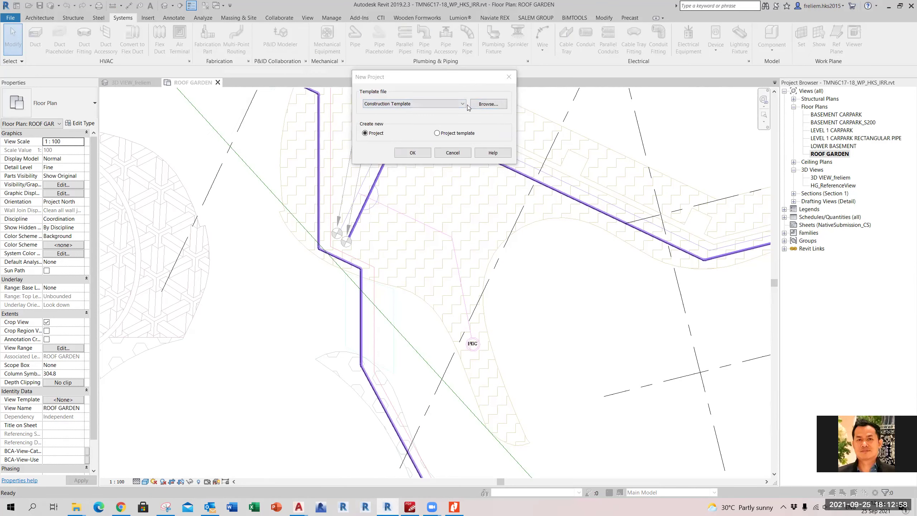
left_click(173, 97)
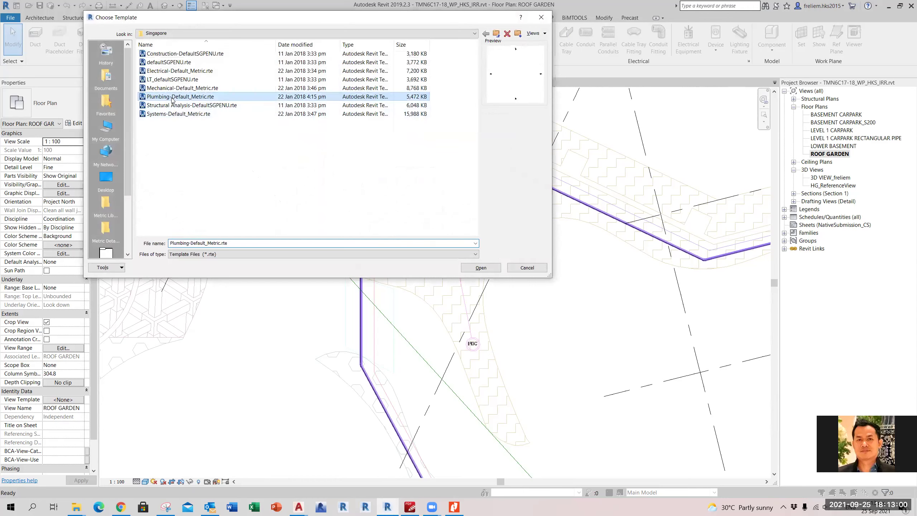
left_click(492, 268)
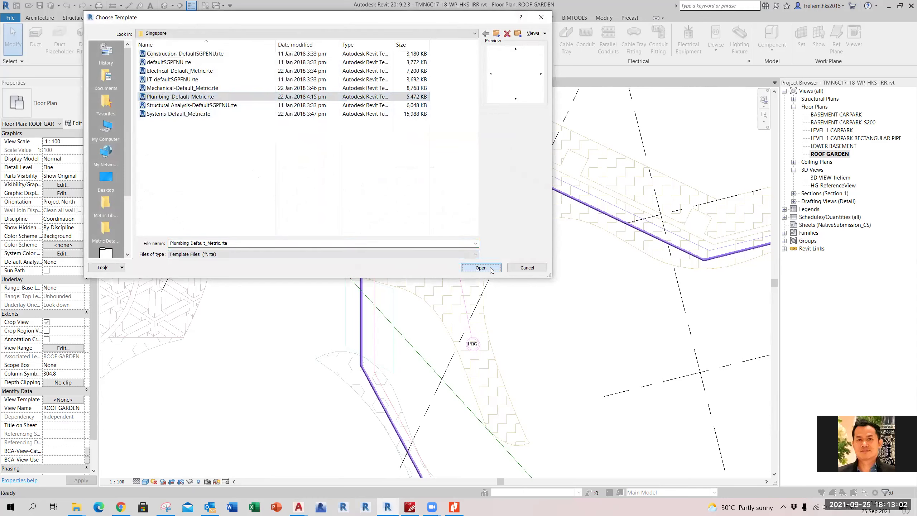
left_click(413, 152)
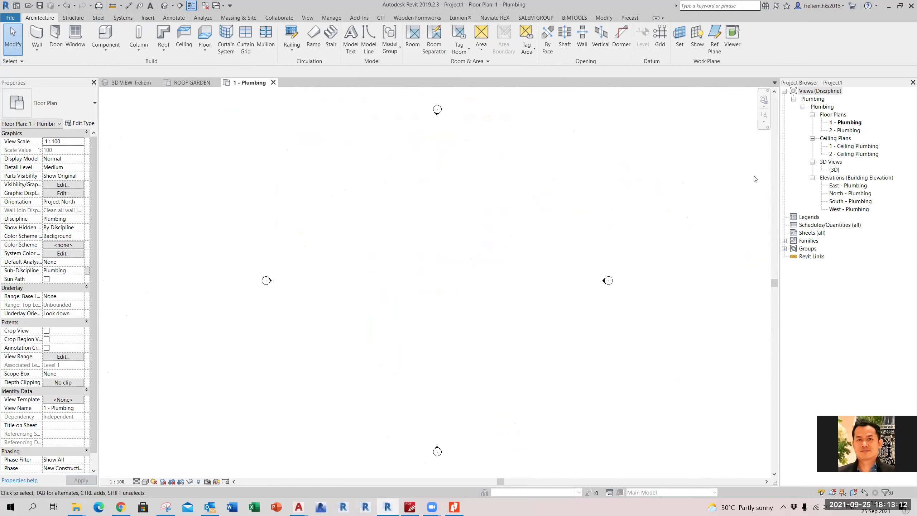
Check the 1 - Plumbing and 2 - Plumbing floor plans of the new project and their view properties.
left_click(846, 123)
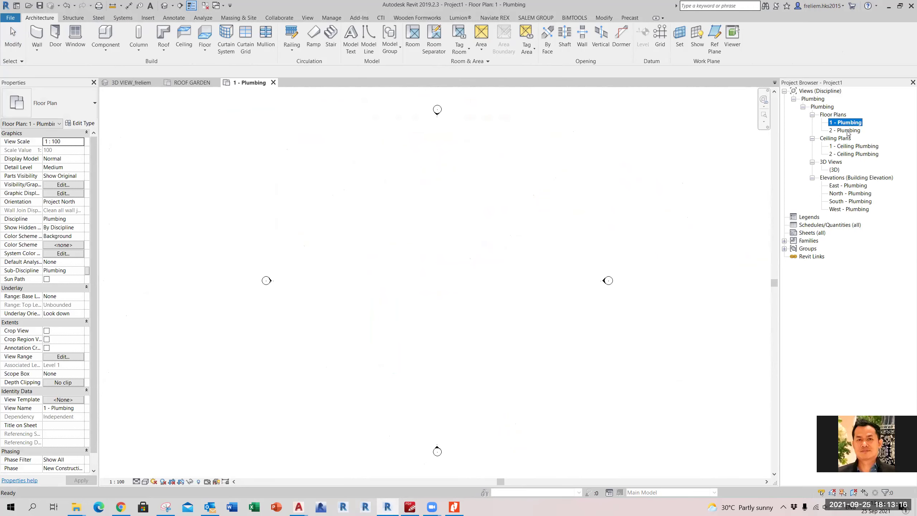
left_click(845, 131)
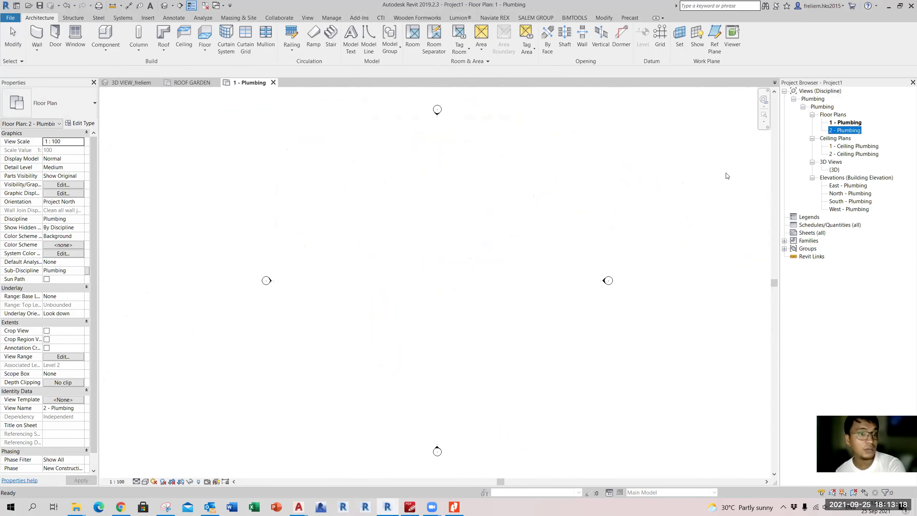
left_click(644, 216)
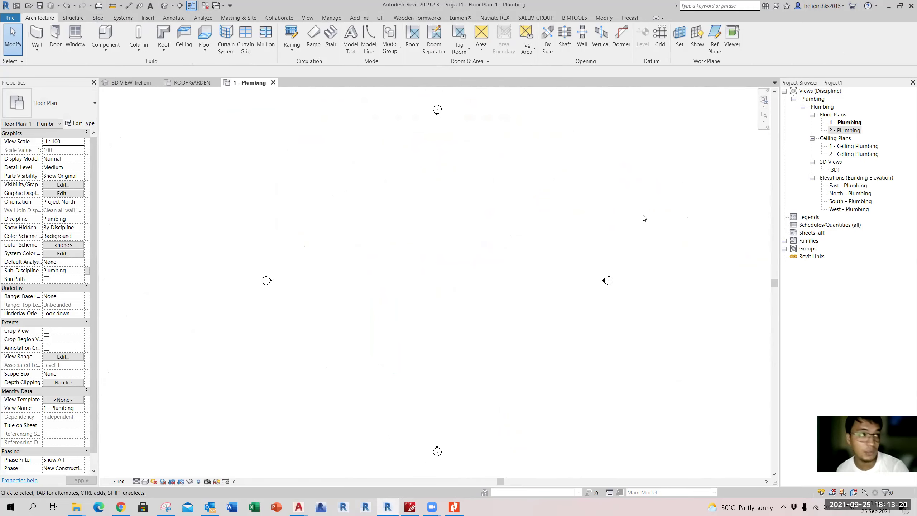